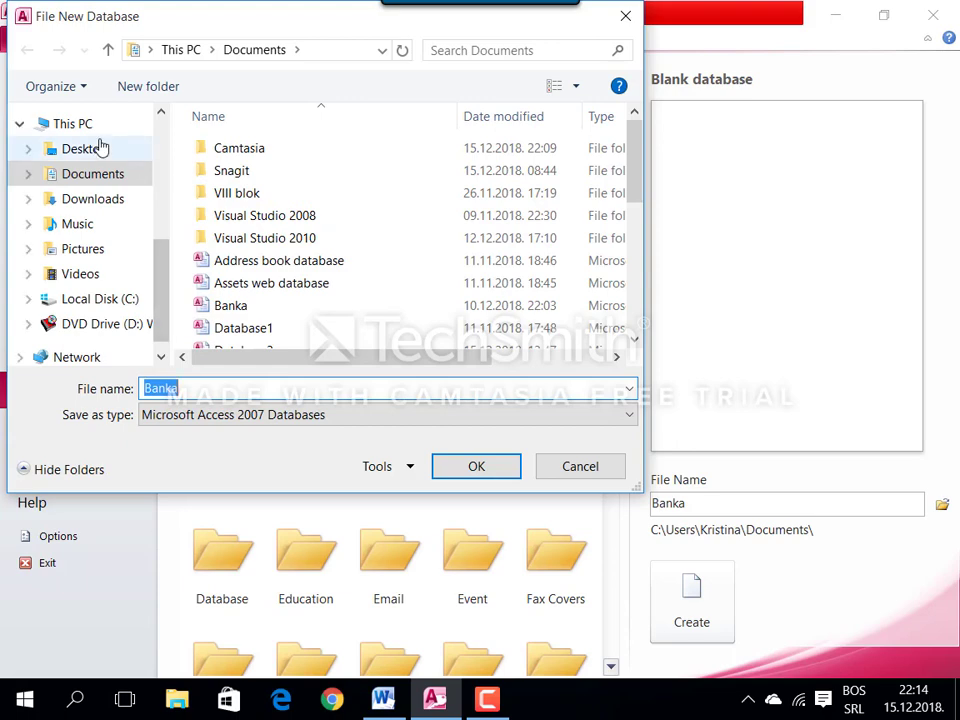
Step: Create the Banka database in the Desktop folder
left_click(101, 147)
key("Return")
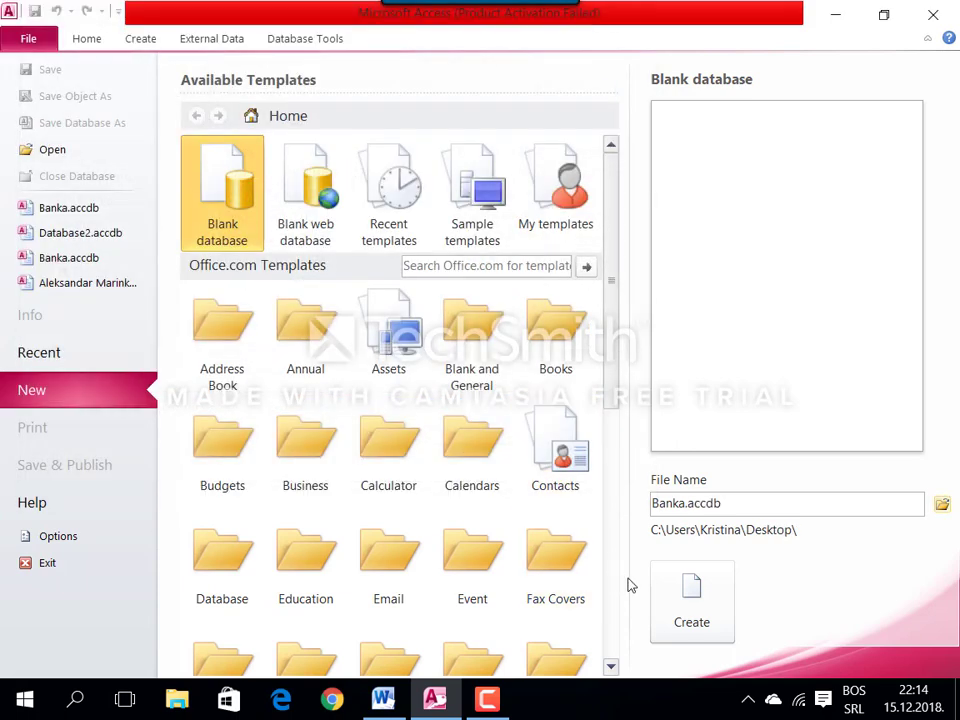
left_click(699, 605)
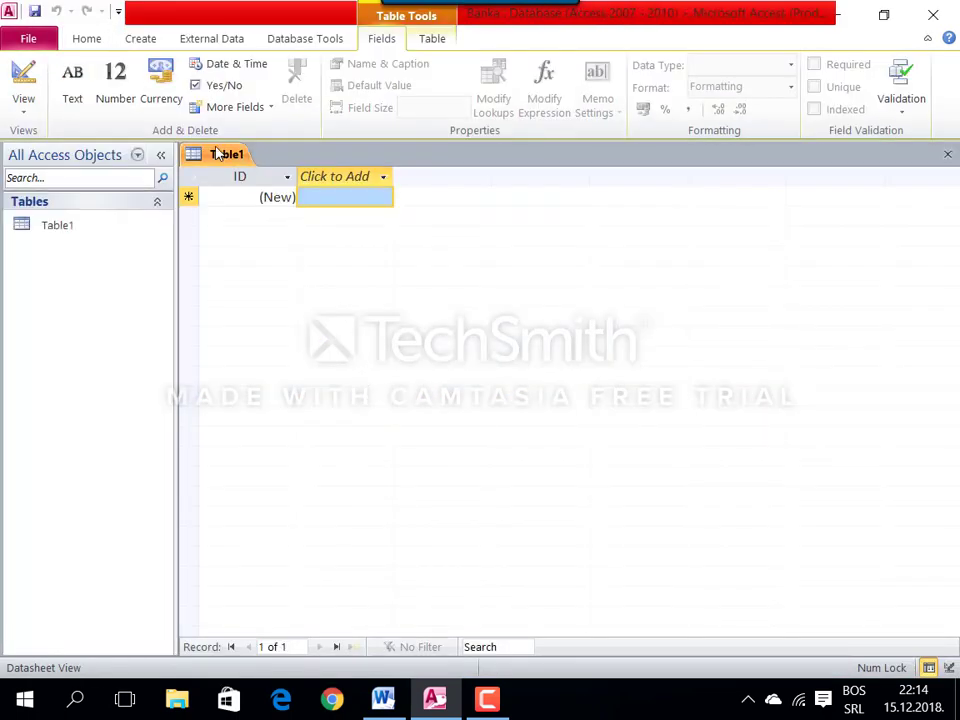
Step: Close the default Table1 and start a new table in Design view
right_click(216, 154)
left_click(258, 182)
left_click(140, 40)
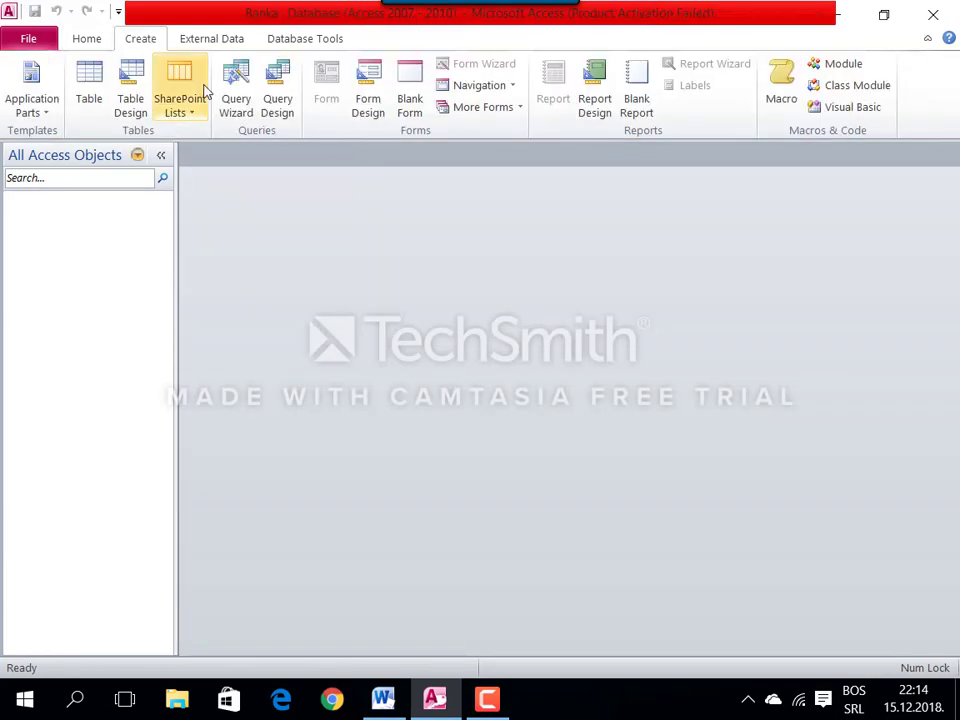
left_click(145, 92)
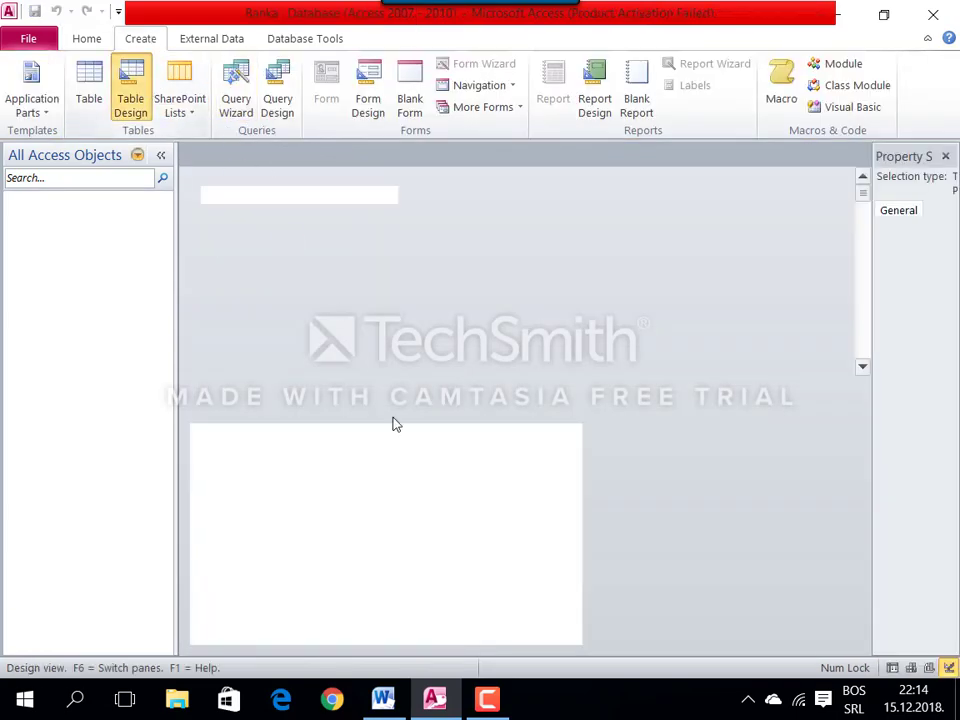
Step: Copy the field name IDBANKE from the Word specification
left_click(383, 698)
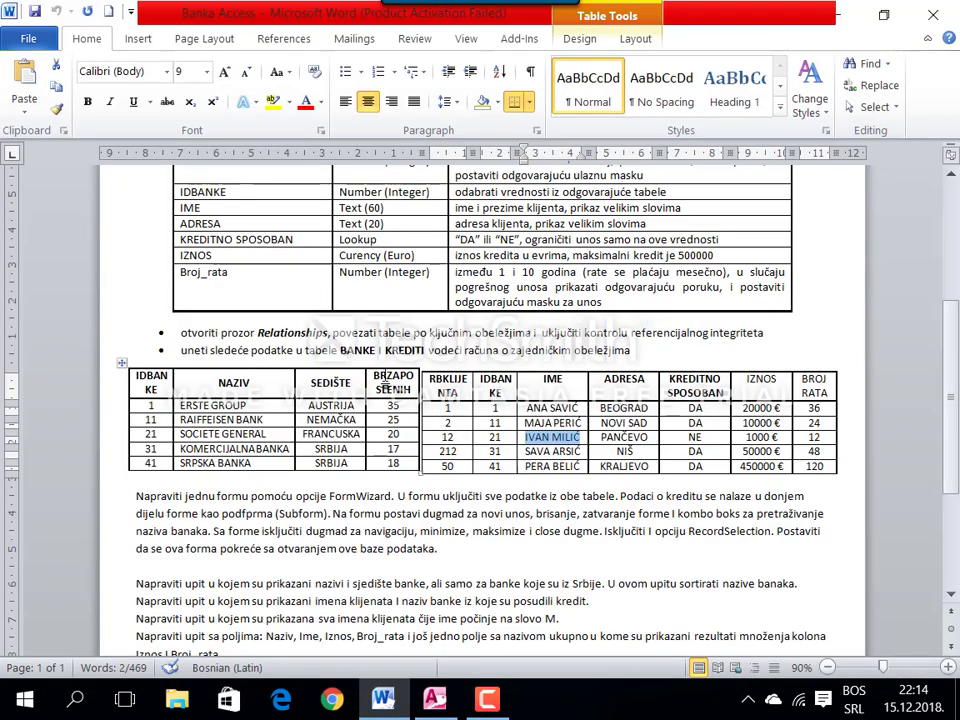
scroll(284, 300, "up", 6)
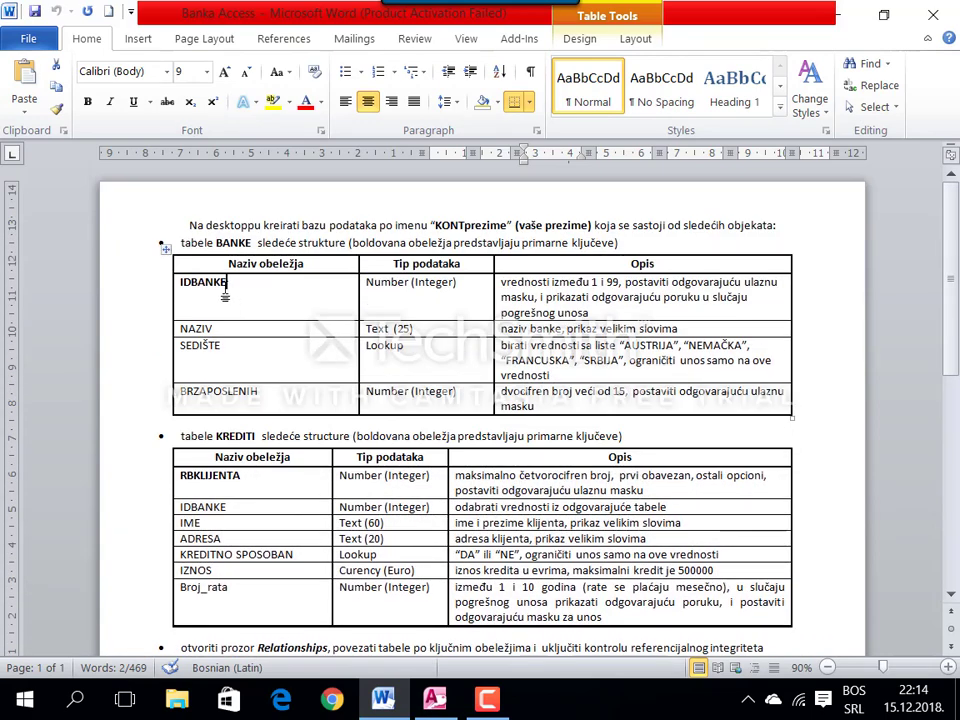
left_click_drag(226, 282, 176, 282)
key("ctrl+c")
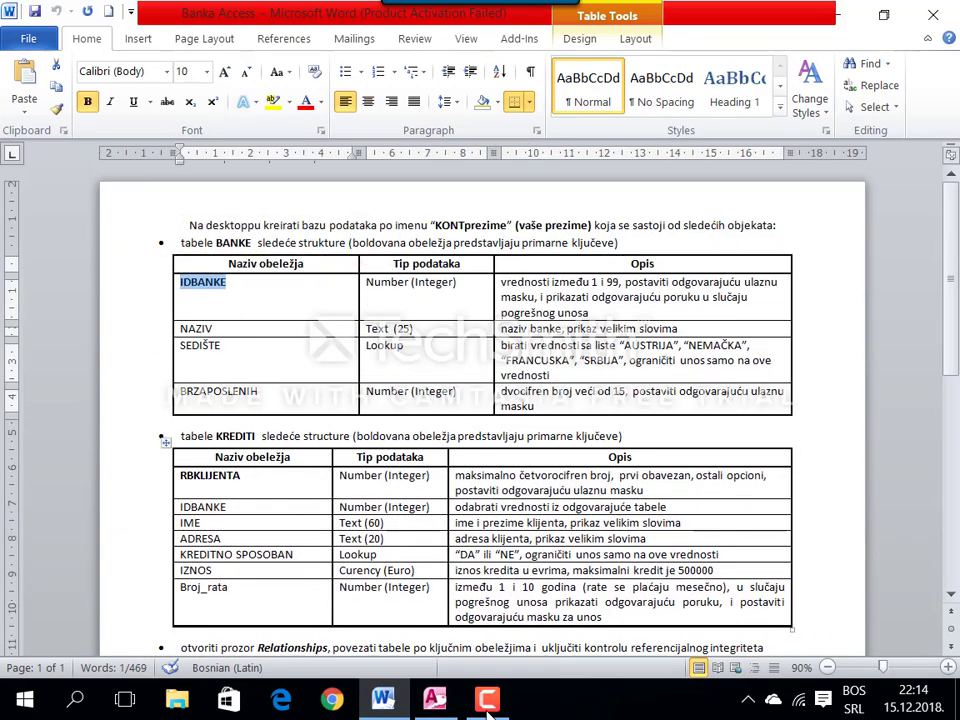
key("alt+Tab")
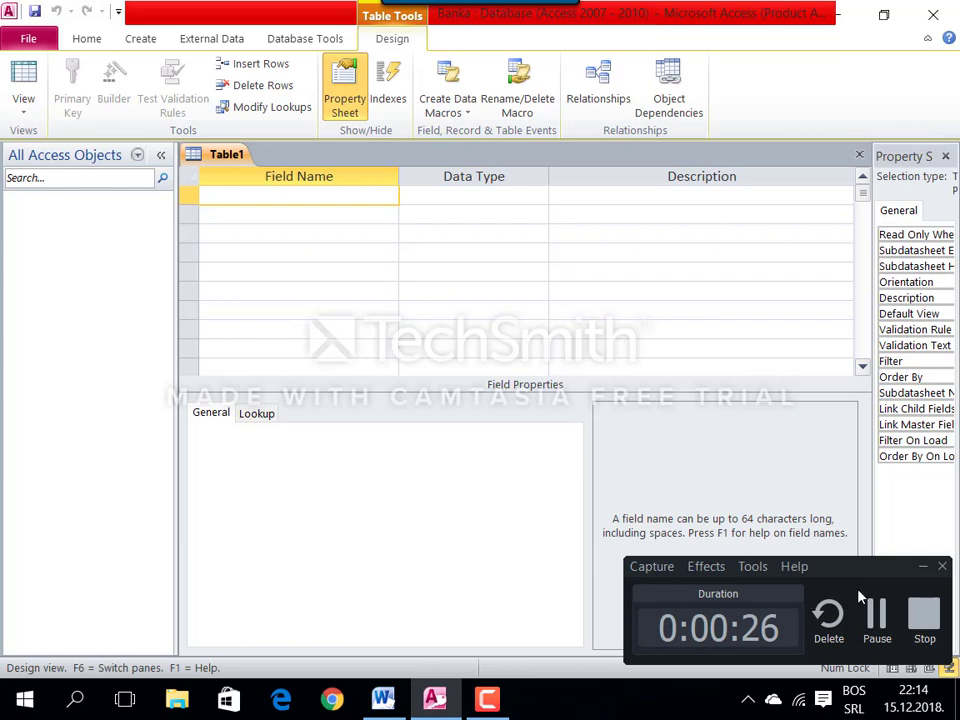
Step: Add IDBANKE as the first field, a Number with field size Integer
left_click(922, 567)
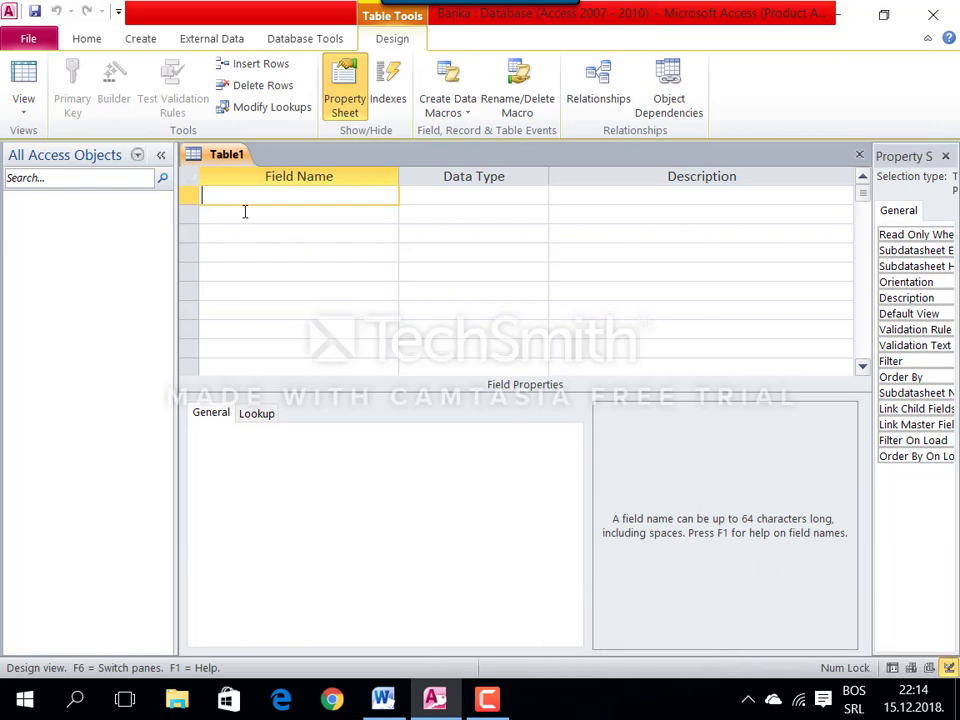
key("ctrl+v")
key("Tab")
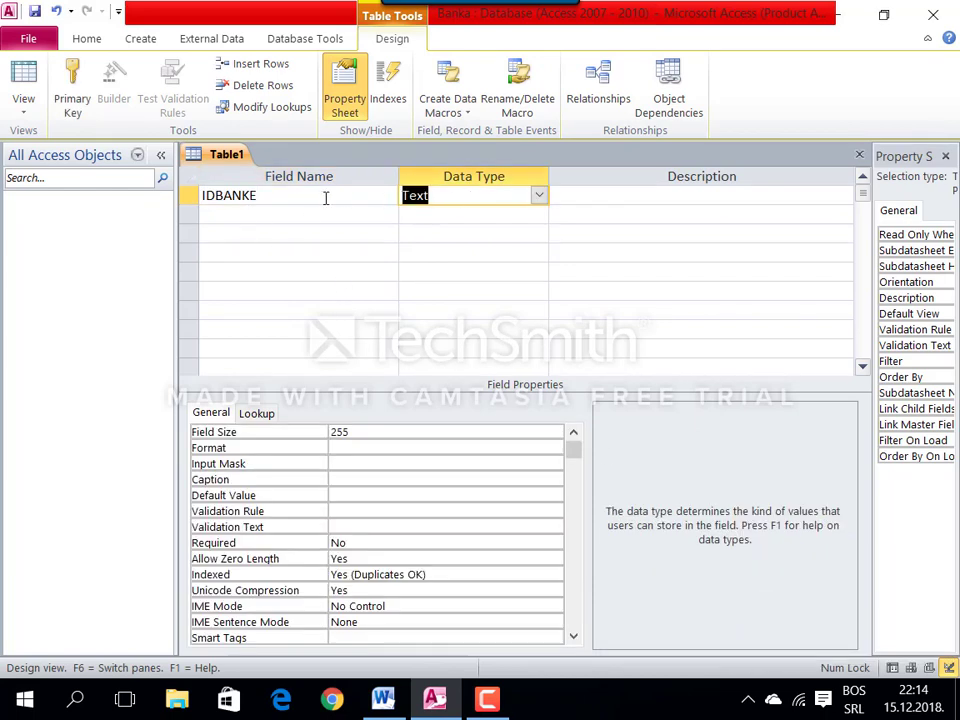
type("number")
key("Tab")
left_click(260, 430)
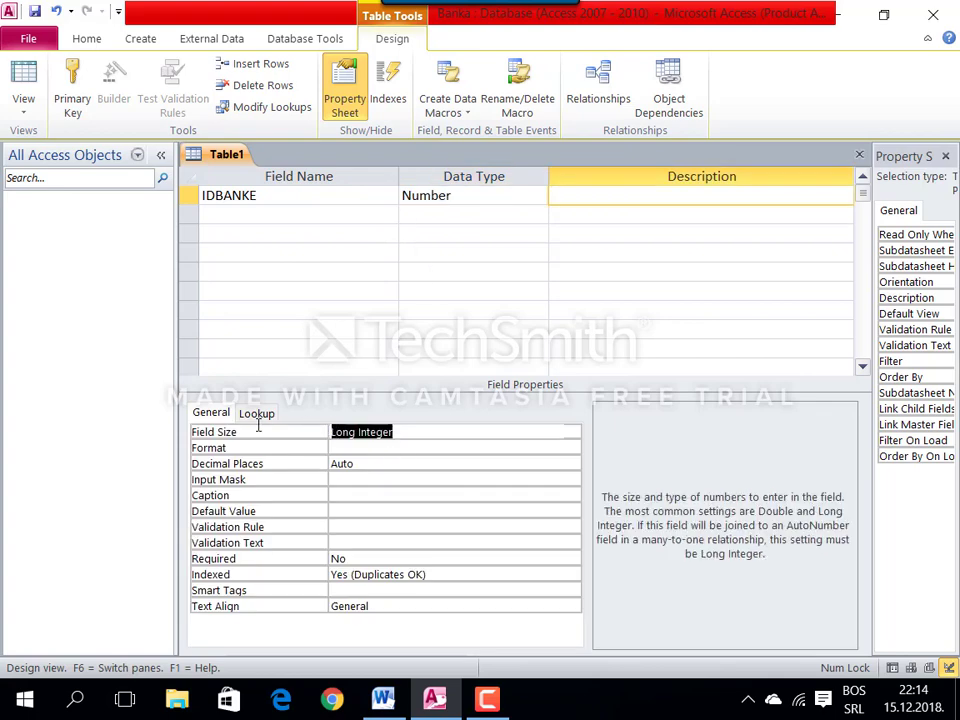
type("i")
key("Tab")
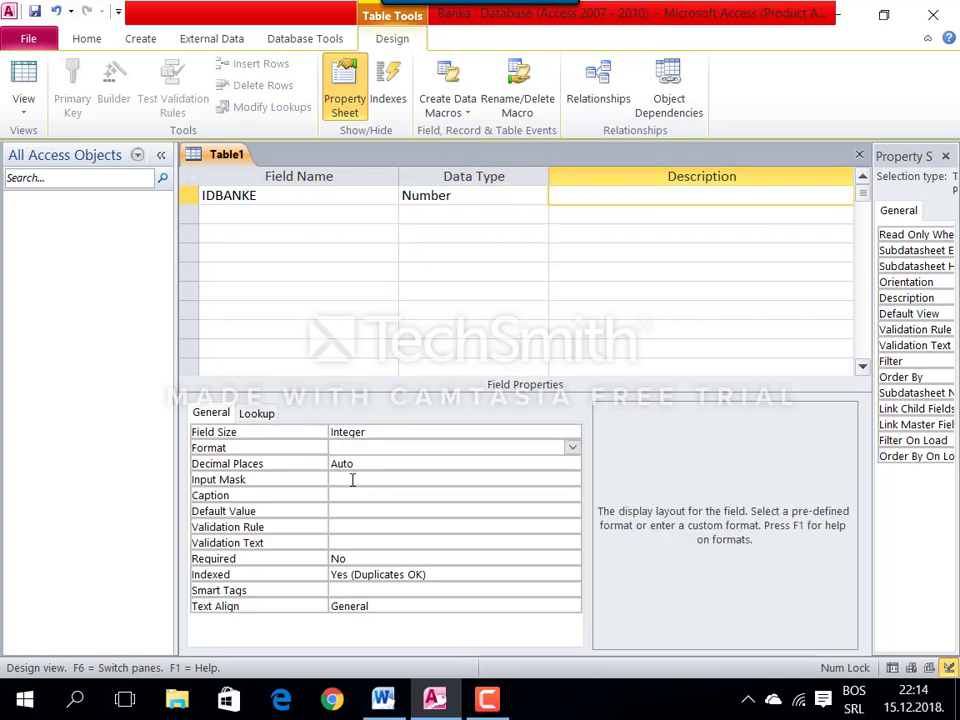
Step: Give IDBANKE input mask 09 and rule Between 1 And 99, and make it the primary key
left_click(352, 480)
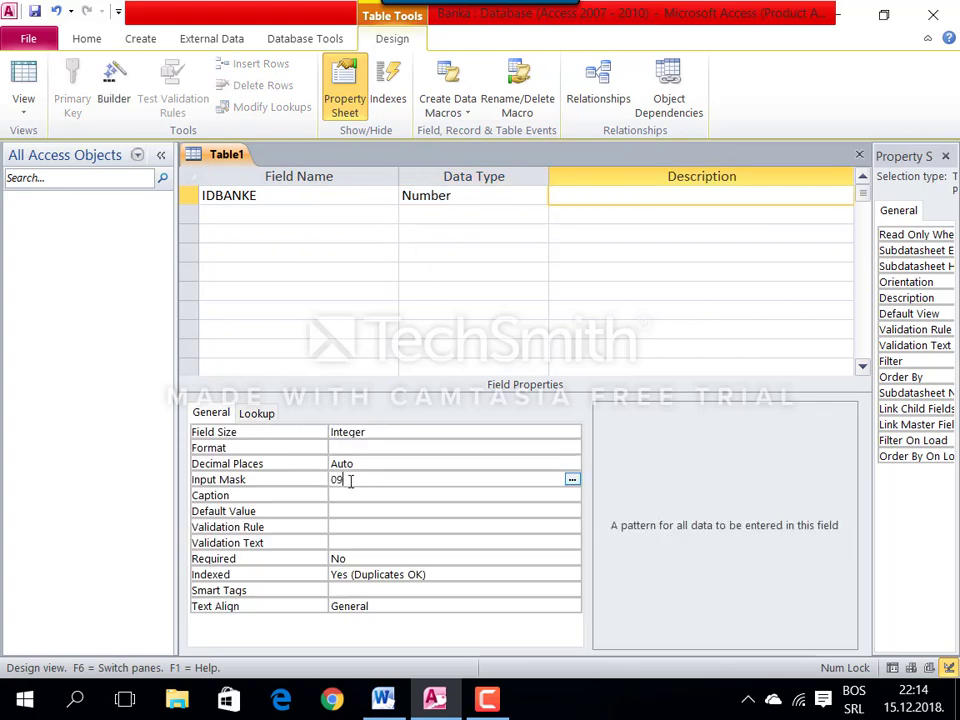
type("09")
left_click(351, 526)
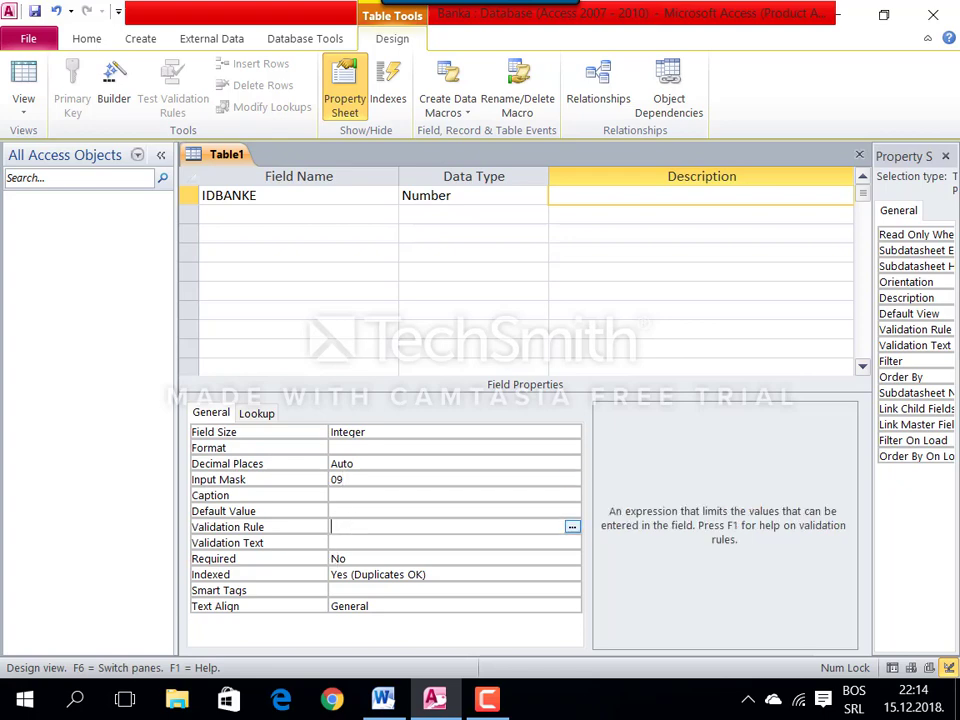
type("Between 1")
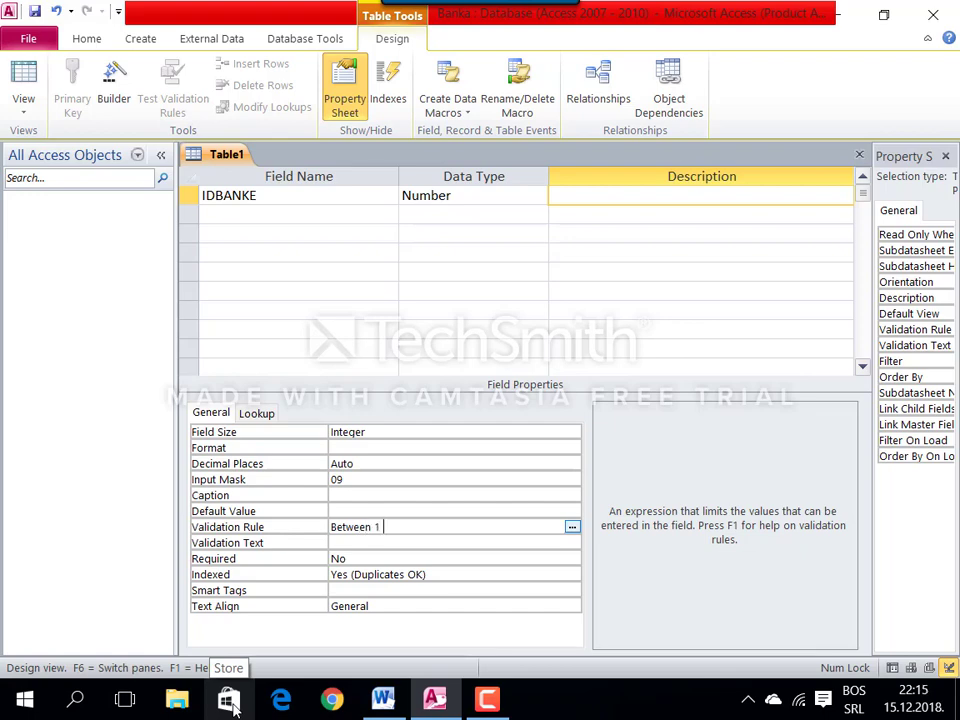
type(" And")
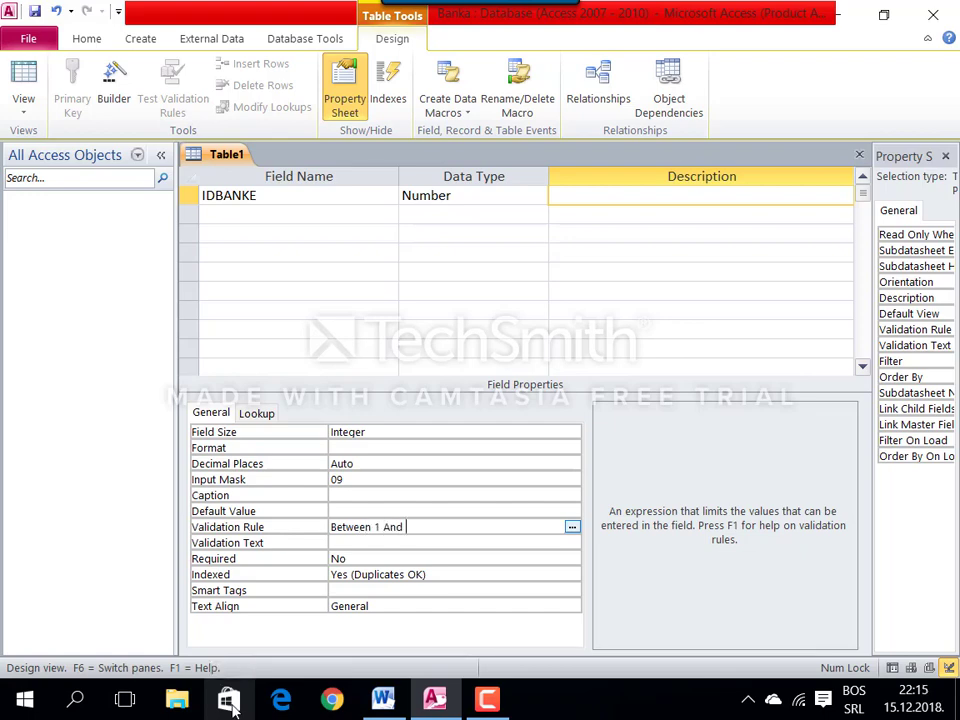
type(" 99")
key("Return")
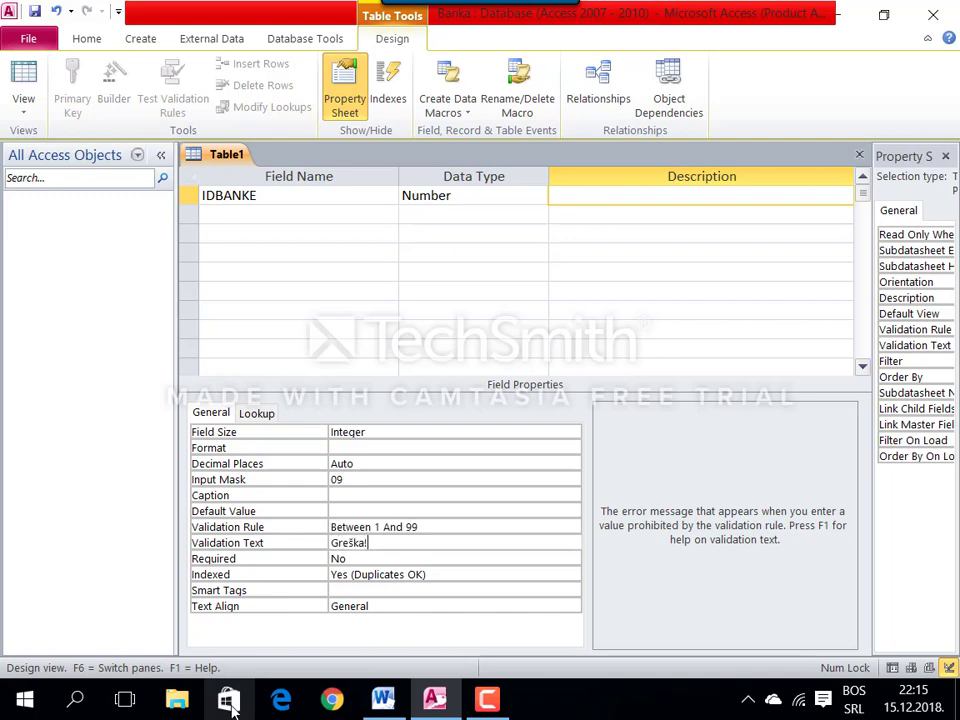
right_click(275, 196)
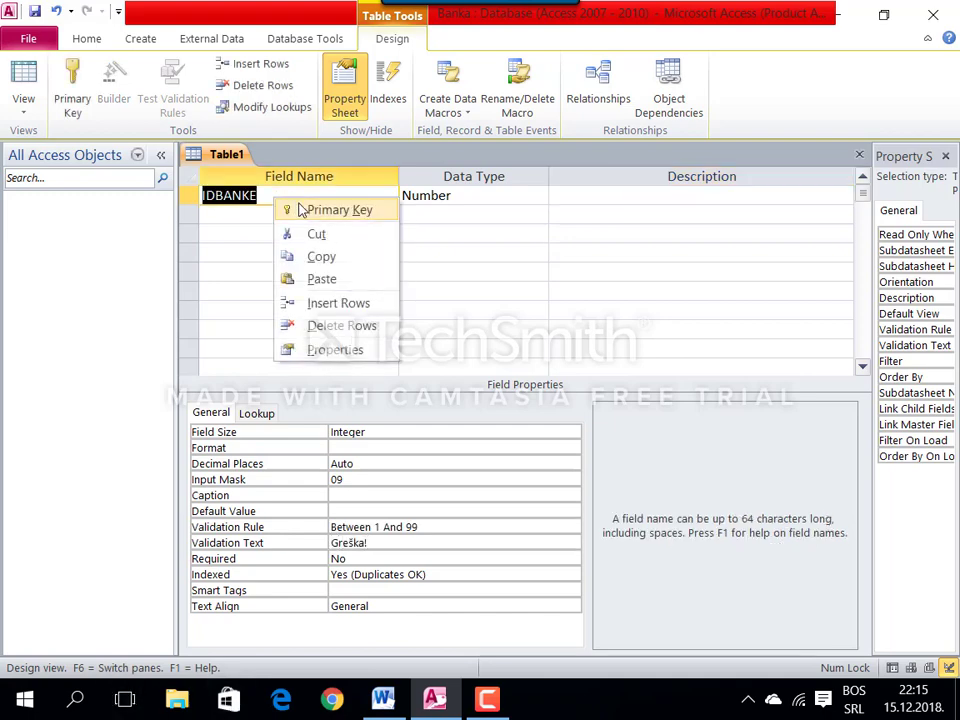
left_click(318, 209)
left_click(274, 212)
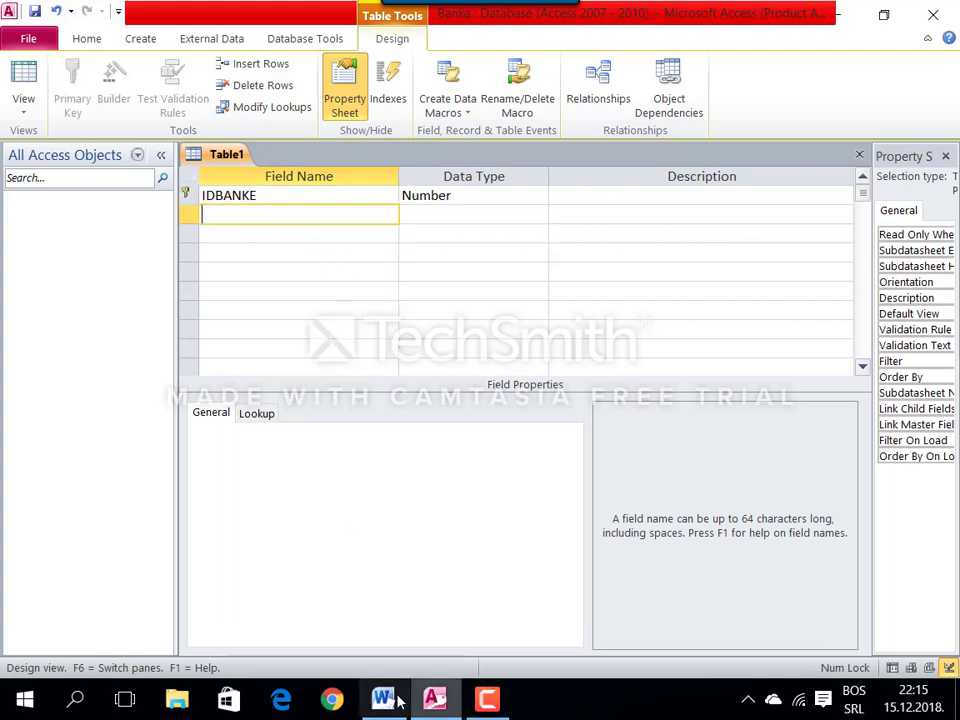
Step: Copy the field name NAZIV from the Word specification
left_click(383, 698)
double_click(212, 331)
key("ctrl+c")
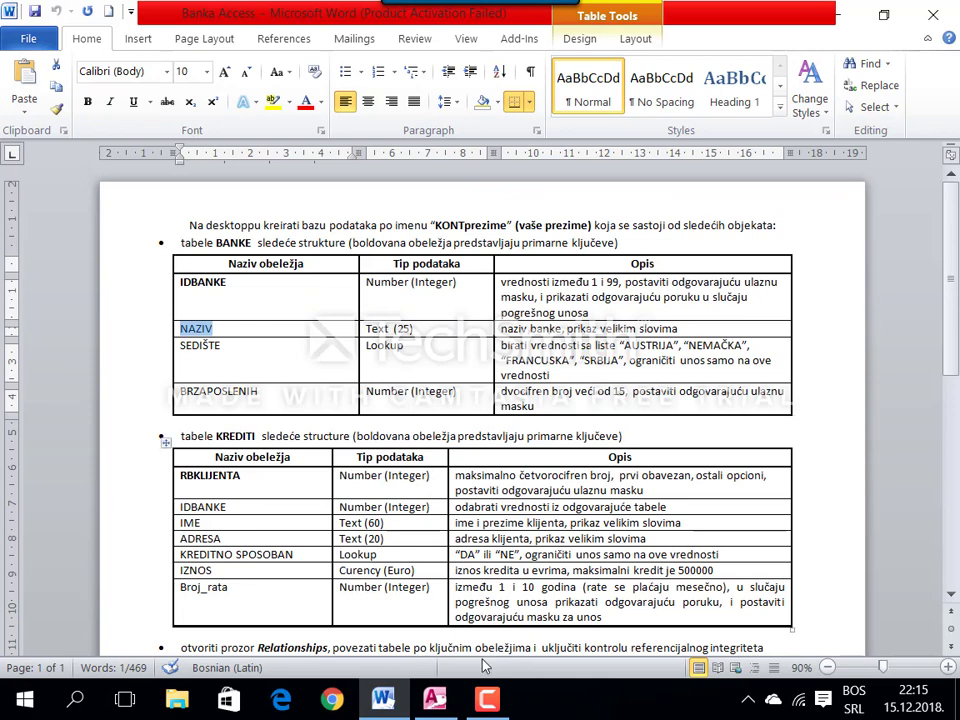
left_click(487, 699)
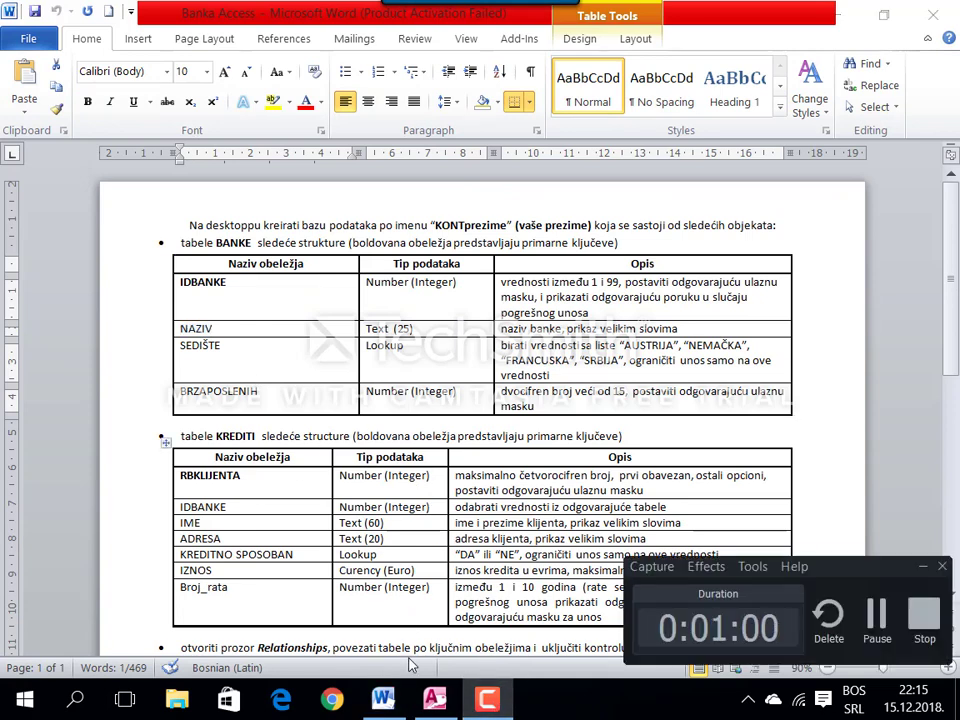
left_click(434, 698)
left_click(925, 572)
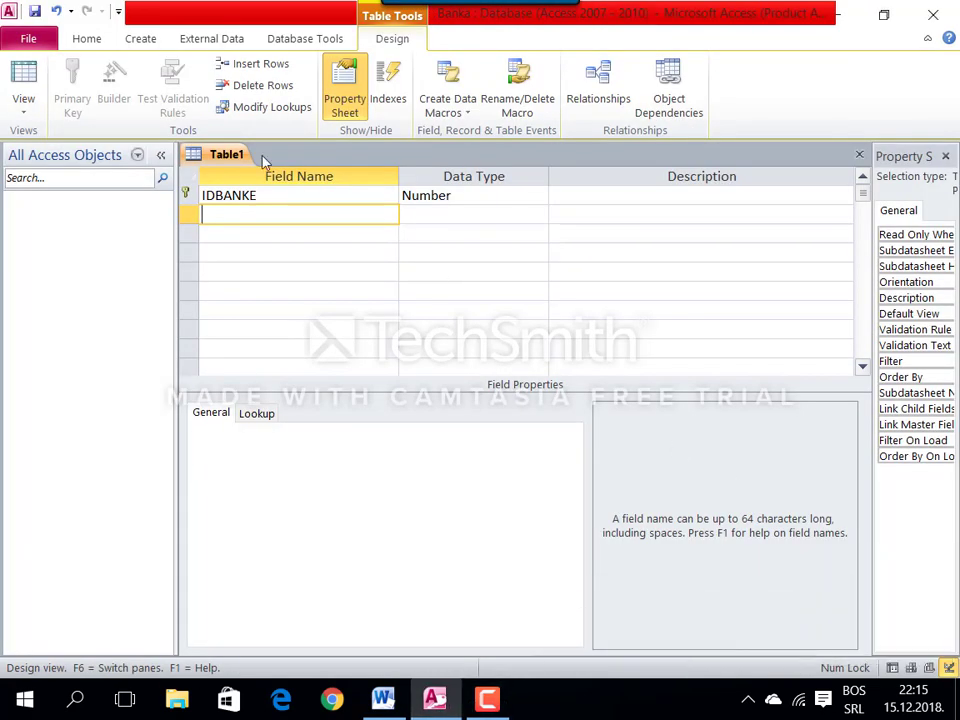
Step: Add NAZIV as a Text field of size 25 with input mask >L followed by question marks
key("ctrl+v")
left_click(434, 213)
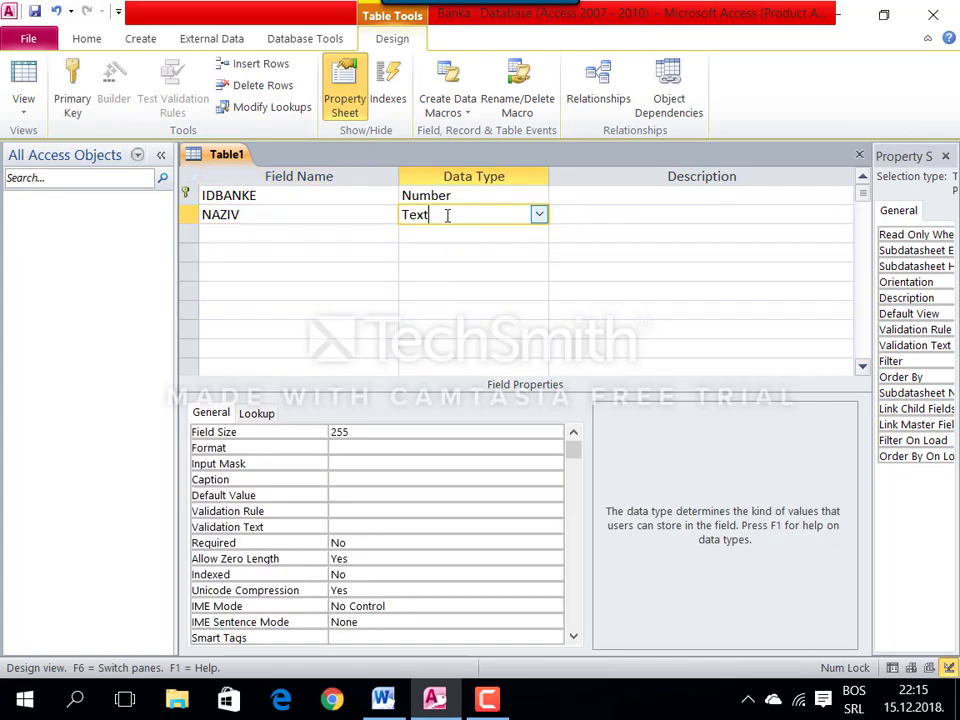
left_click(377, 436)
key("BackSpace")
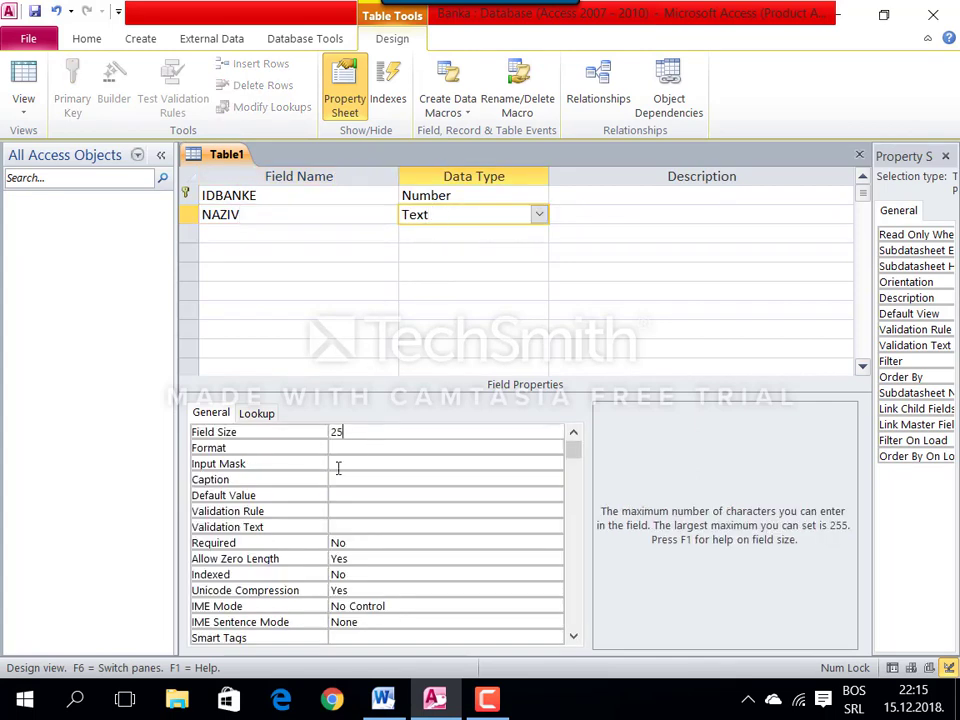
left_click(343, 464)
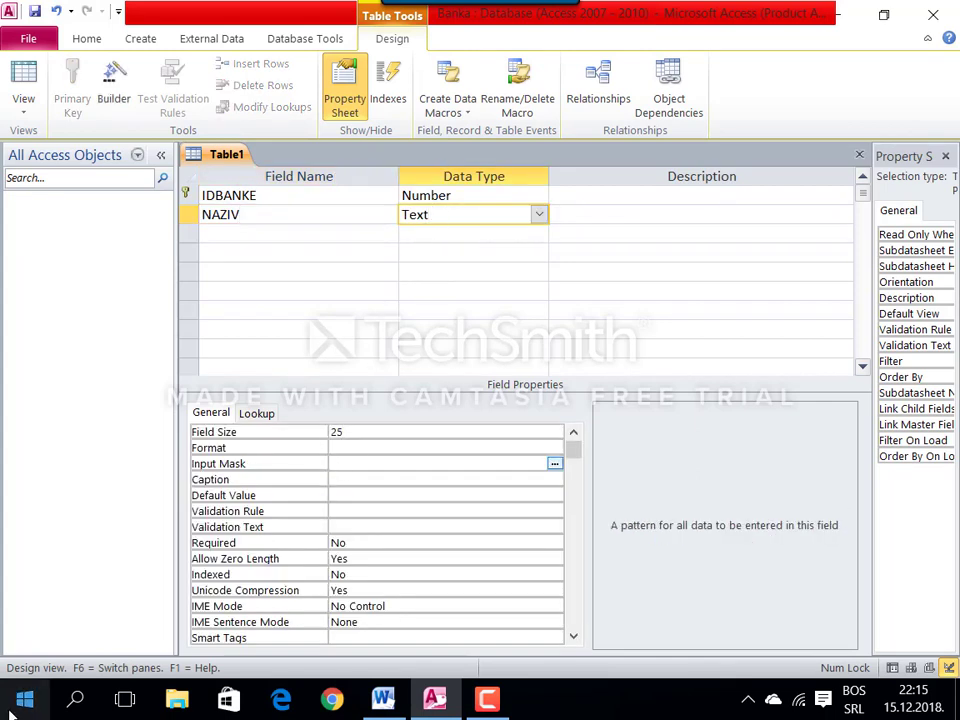
type(">L??????????????????????")
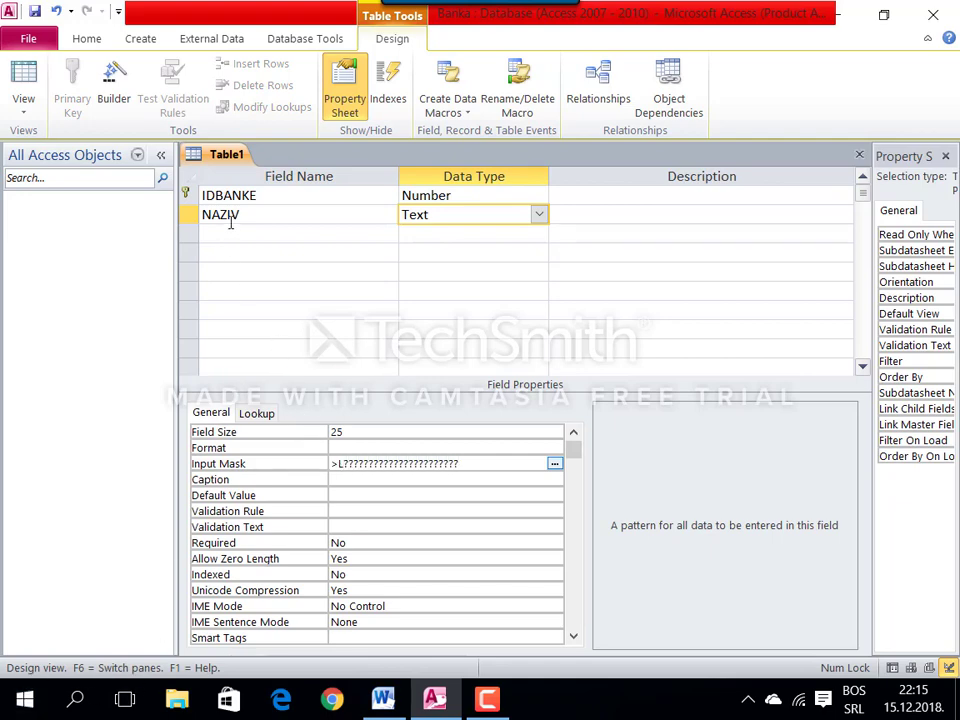
left_click(231, 234)
Step: Copy the field name SEDIŠTE from the Word specification
left_click(383, 698)
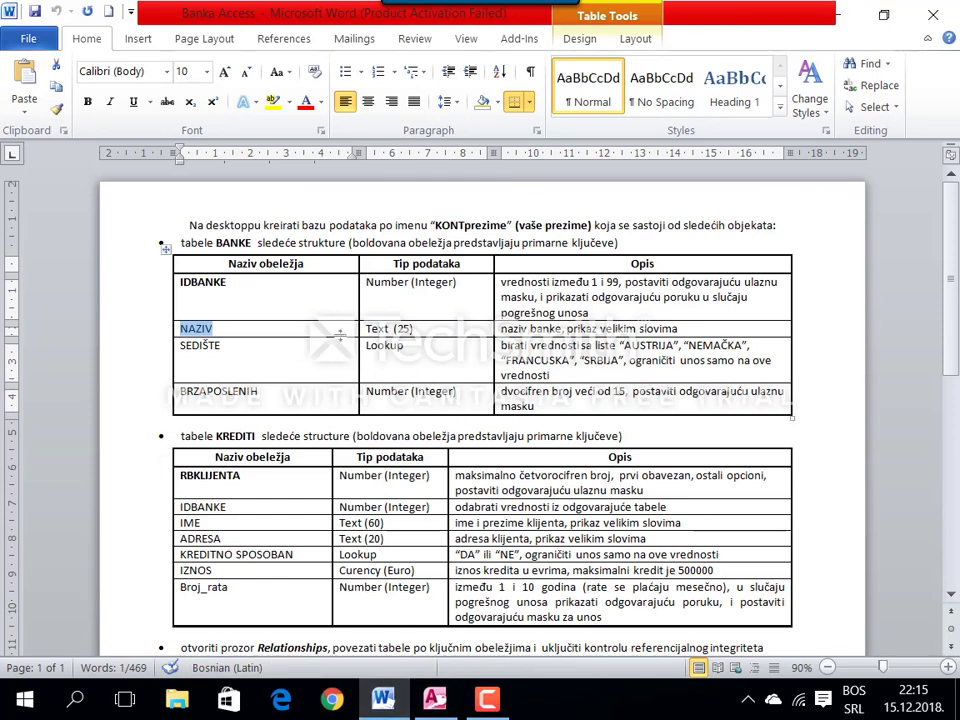
left_click_drag(251, 345, 178, 345)
key("ctrl+c")
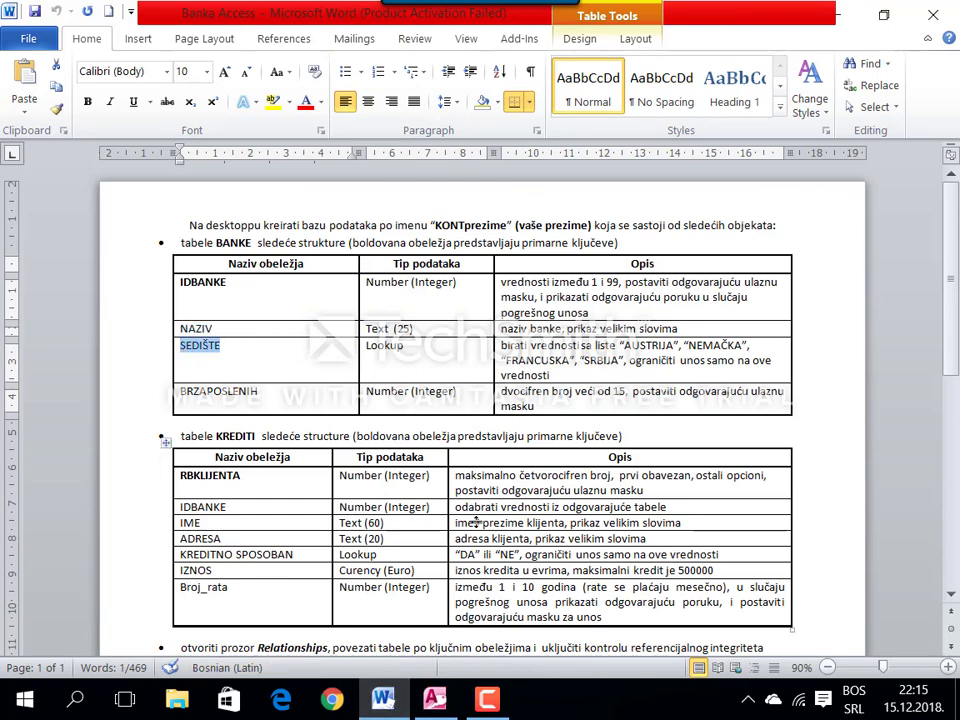
key("alt+Tab")
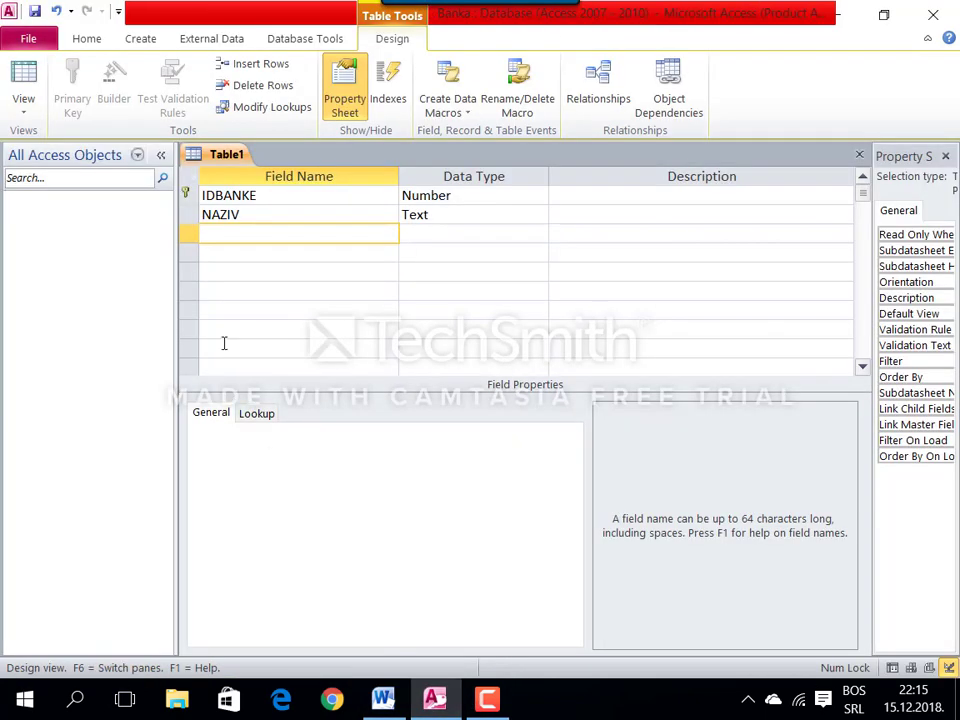
Step: Add the SJEDIŠTE field as a Lookup Wizard field with values typed in by hand
key("ctrl+v")
left_click(210, 236)
type("J")
left_click(455, 233)
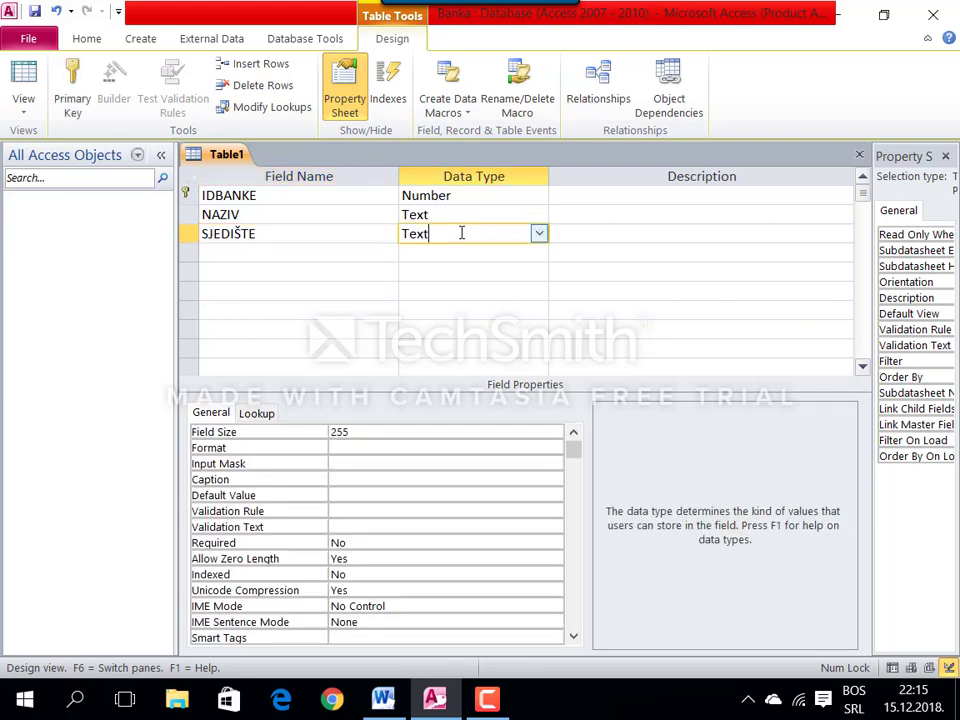
type("lookup Wizard...")
key("Return")
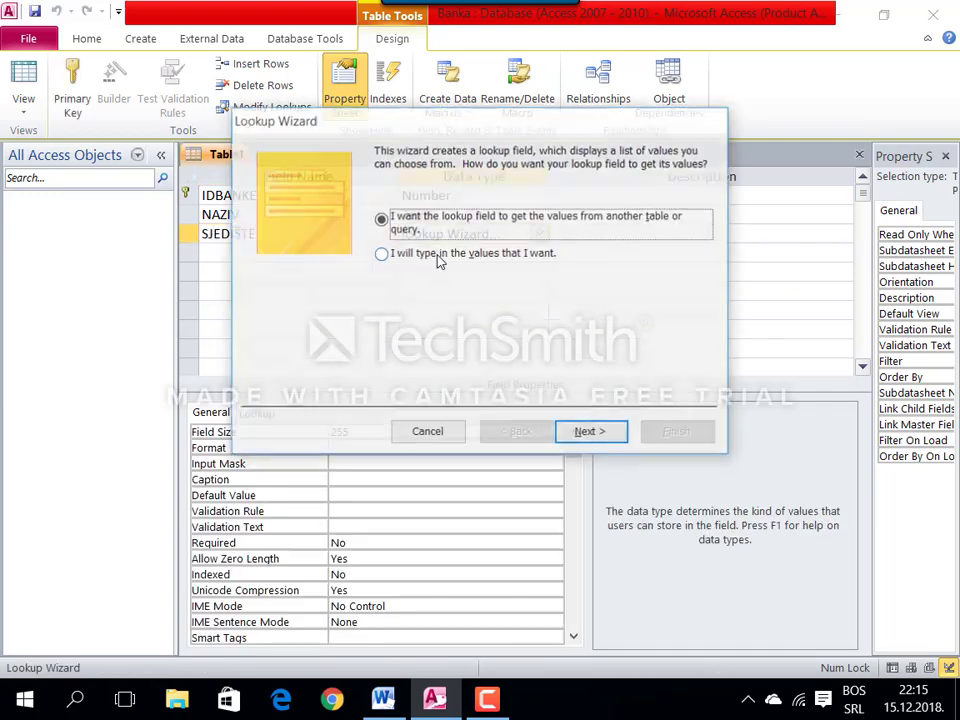
left_click(426, 254)
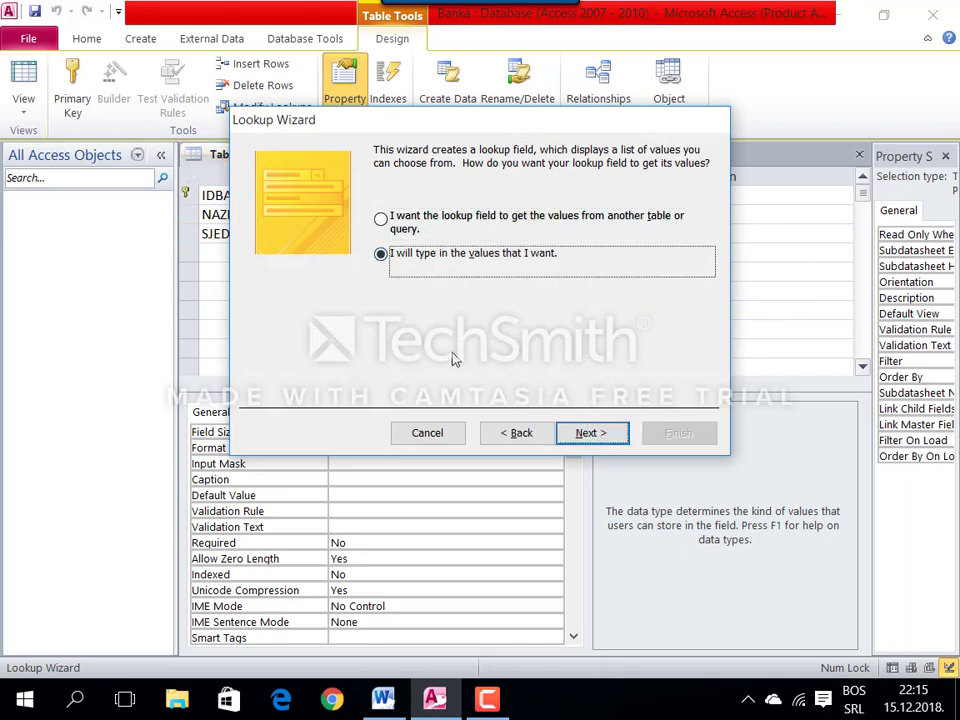
left_click(591, 433)
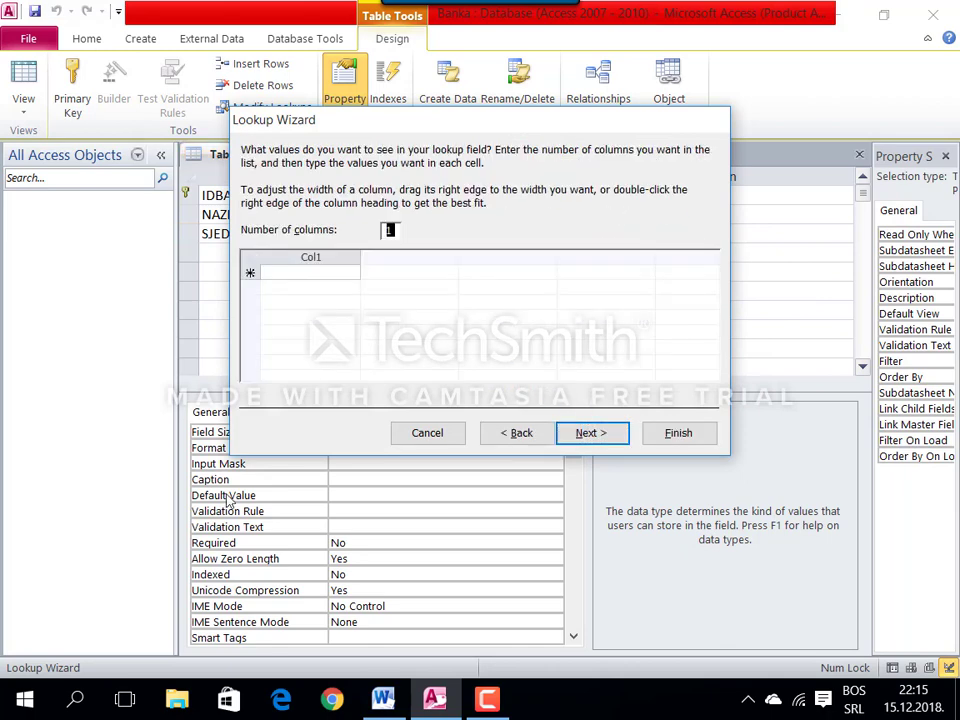
Step: Enter the lookup values Austrija, Njemačka, Francuska and Srbija and finish the wizard
left_click(306, 274)
type("Aus")
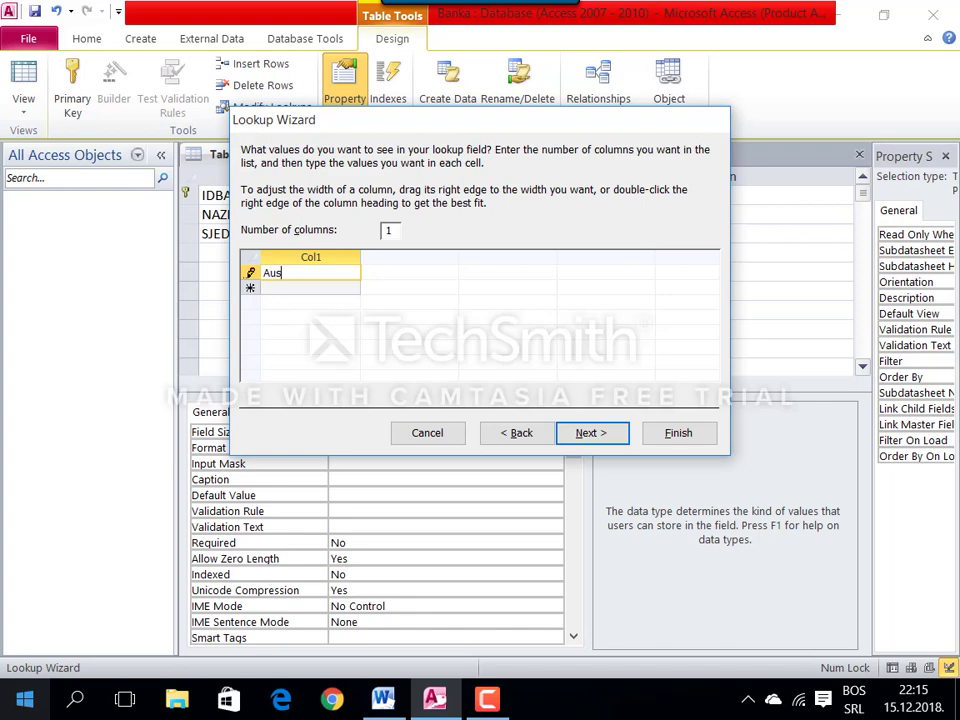
type("trija")
key("Return")
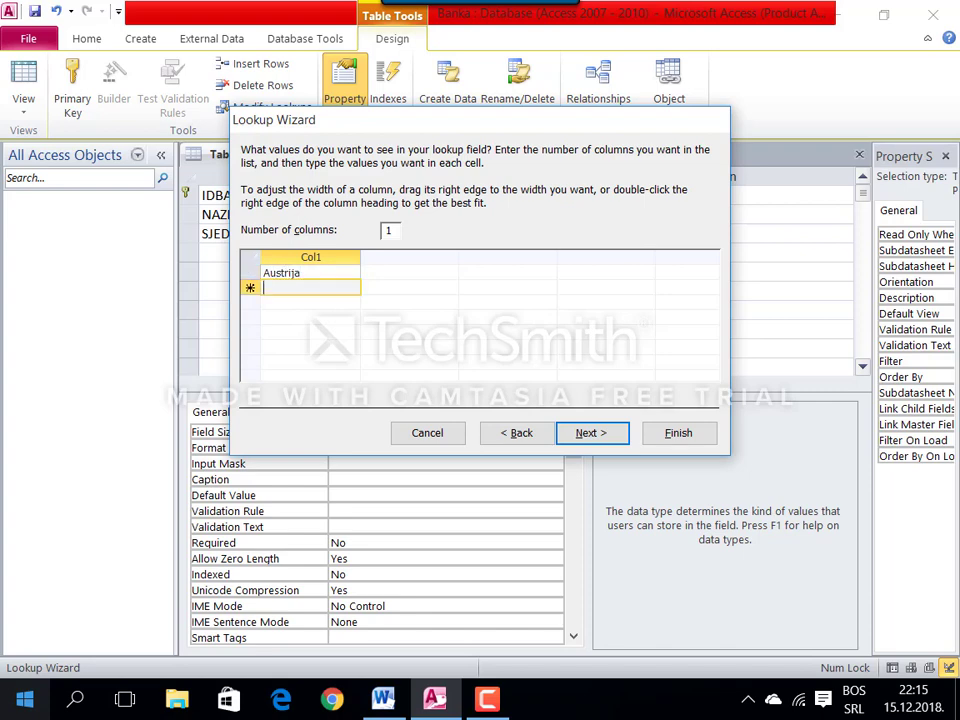
type("Njemačka")
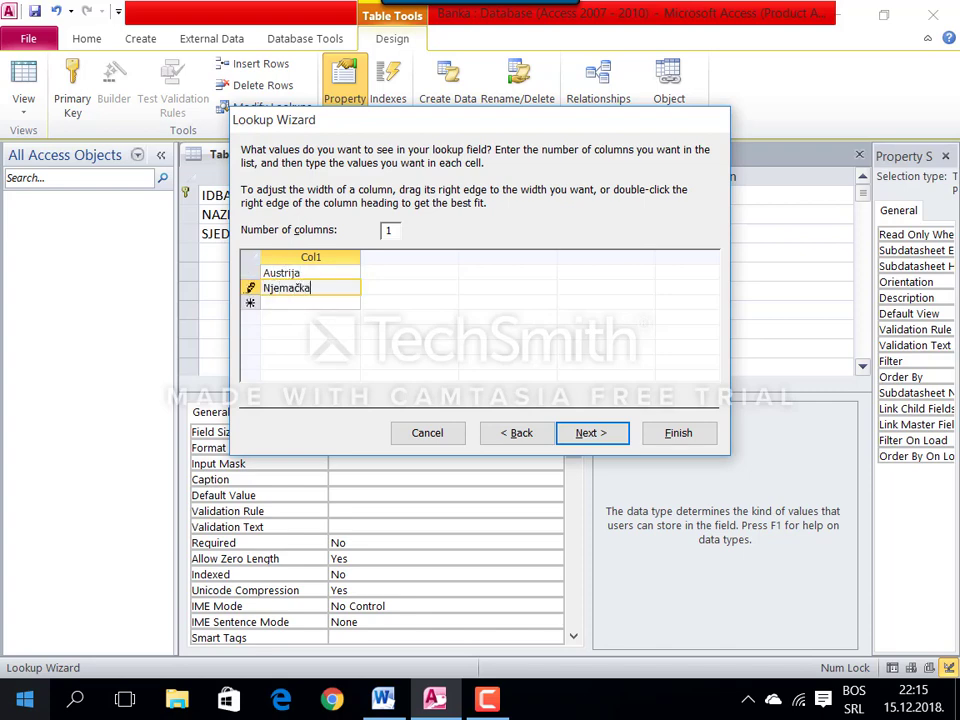
key("Return")
type("Fra")
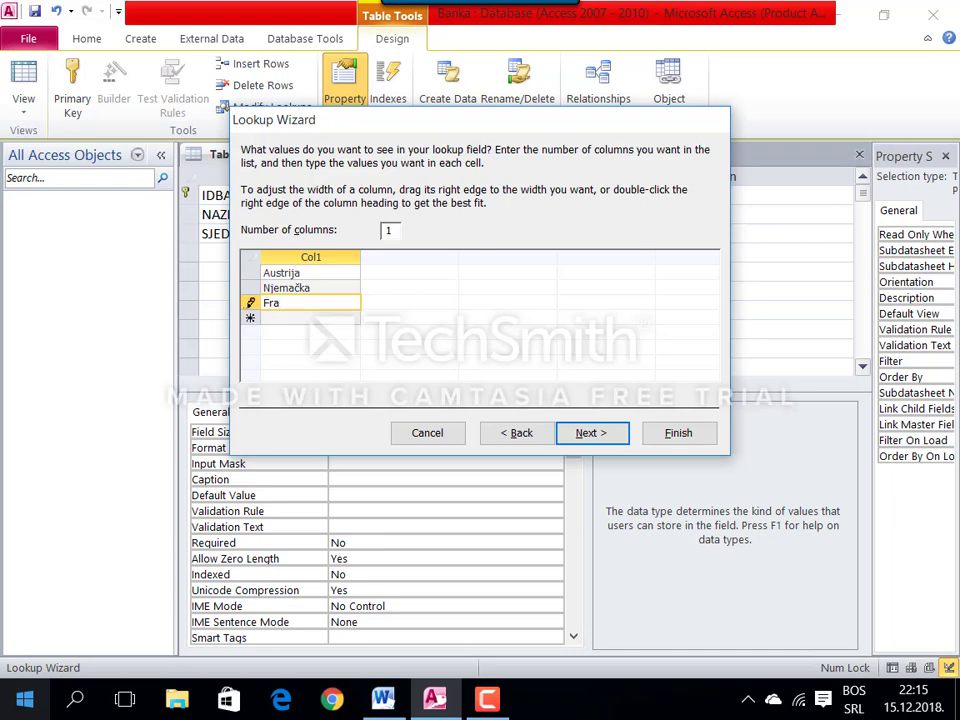
type("ncuska")
key("Return")
type("Srbija")
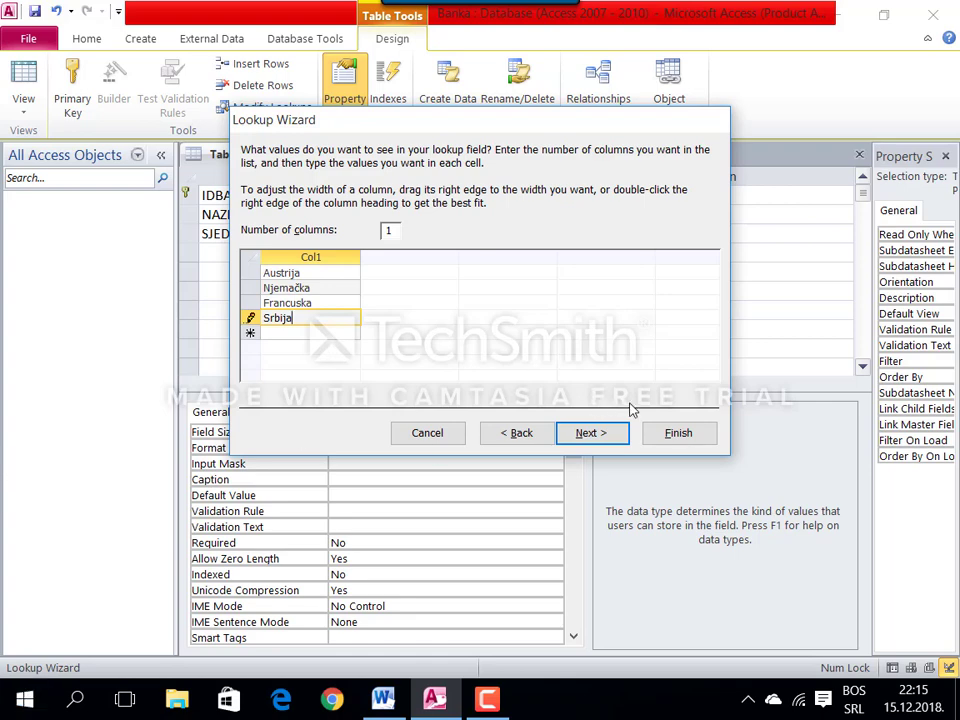
left_click(621, 420)
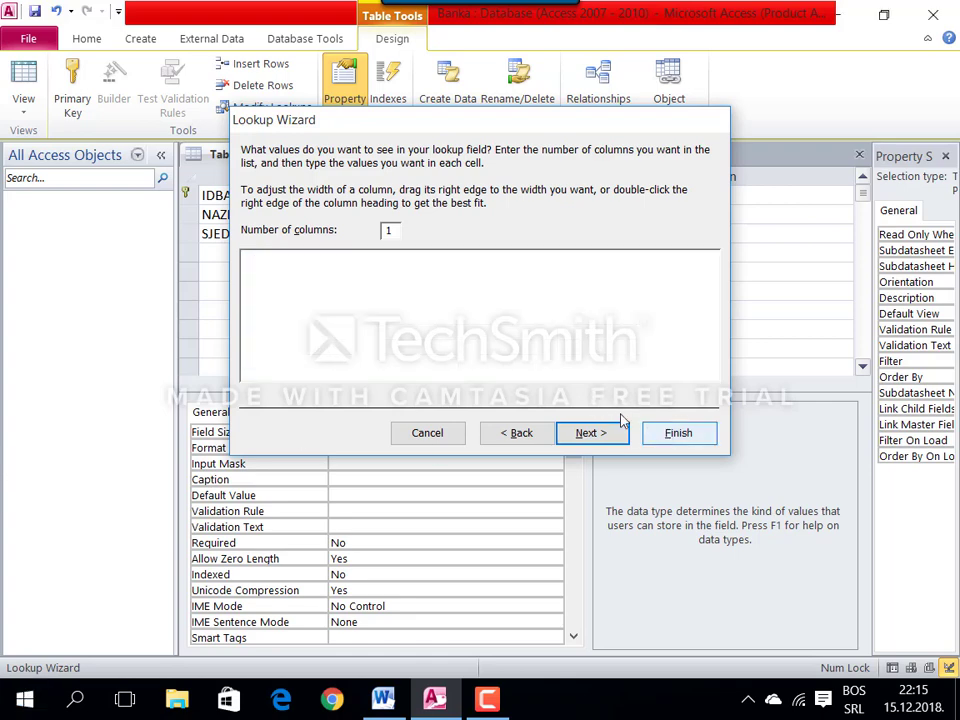
Step: Copy the field name BRZAPOSLENIH from the Word assignment sheet
left_click(235, 248)
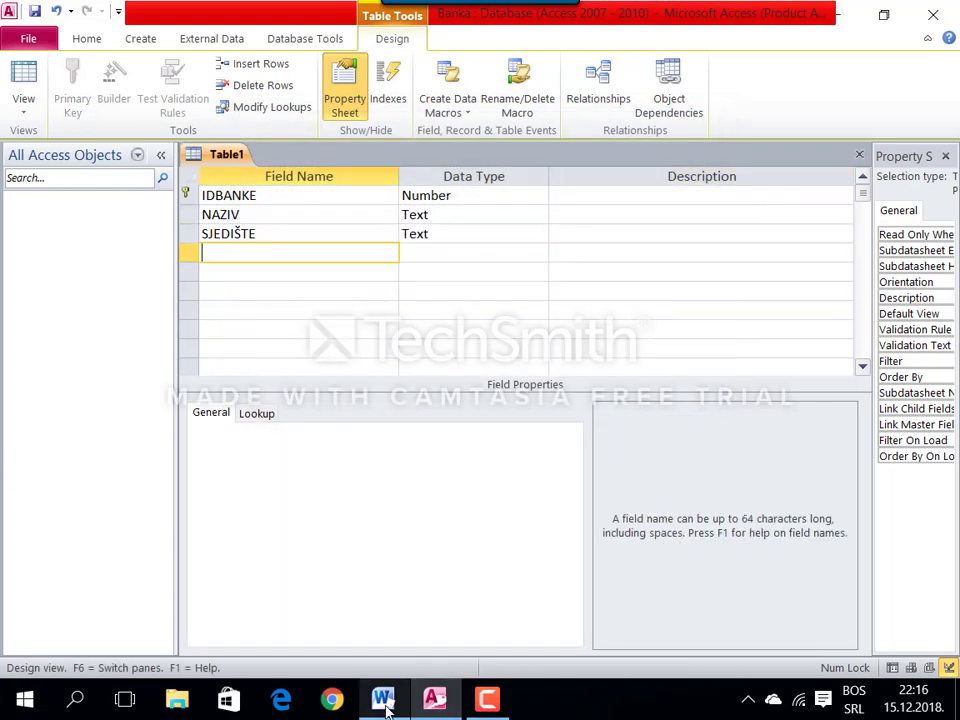
key("alt+Tab")
double_click(258, 391)
key("ctrl+c")
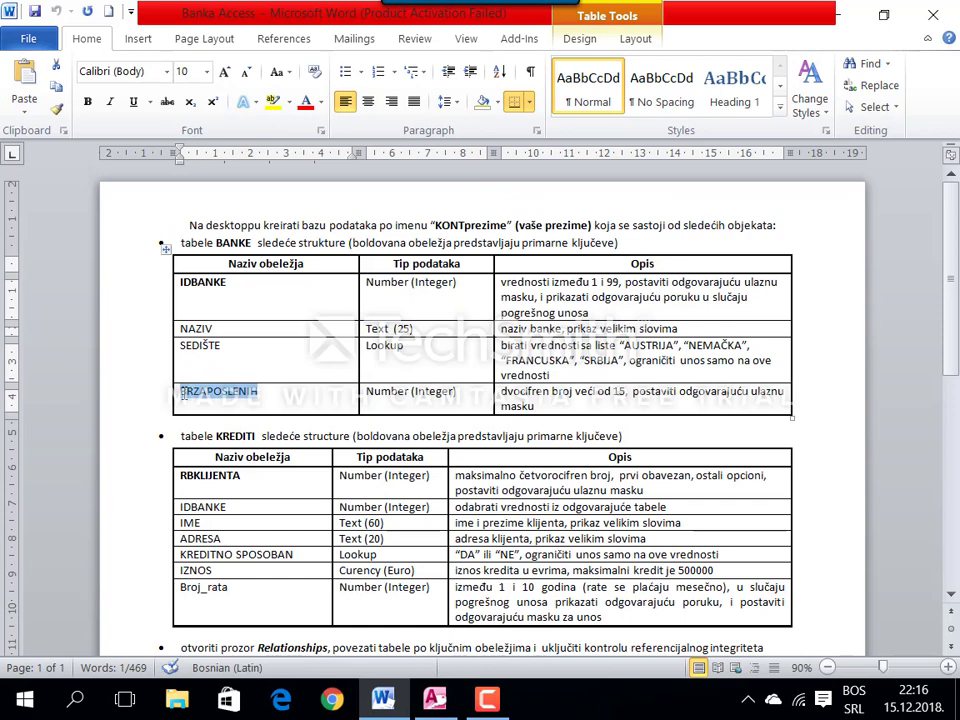
Step: Add BRZAPOSLENIH as a Number field with field size Integer
left_click(434, 698)
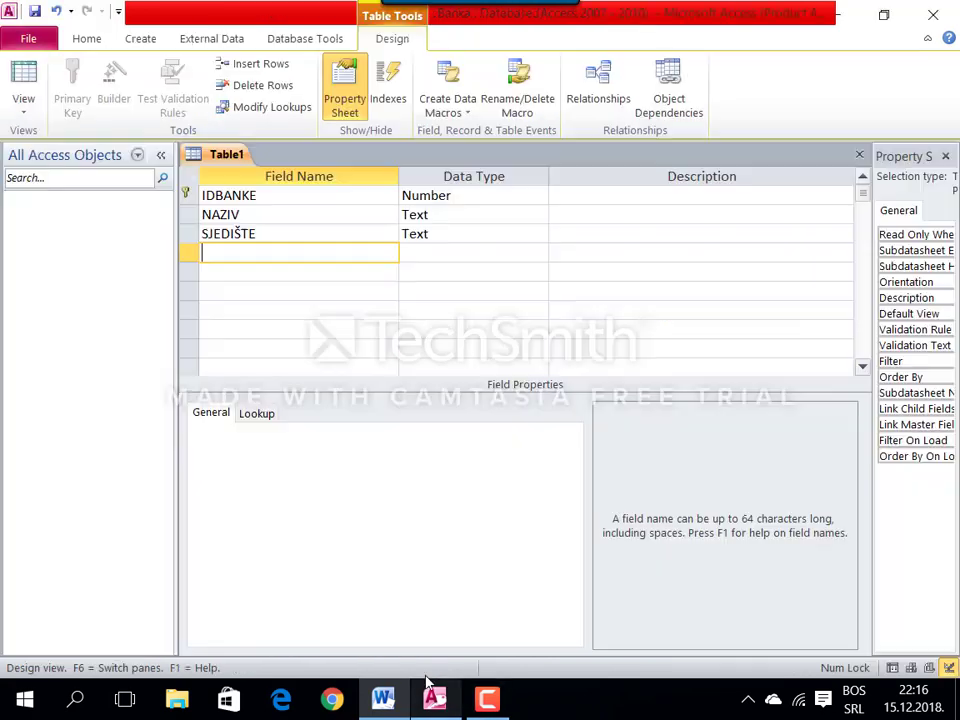
key("ctrl+v")
key("Tab")
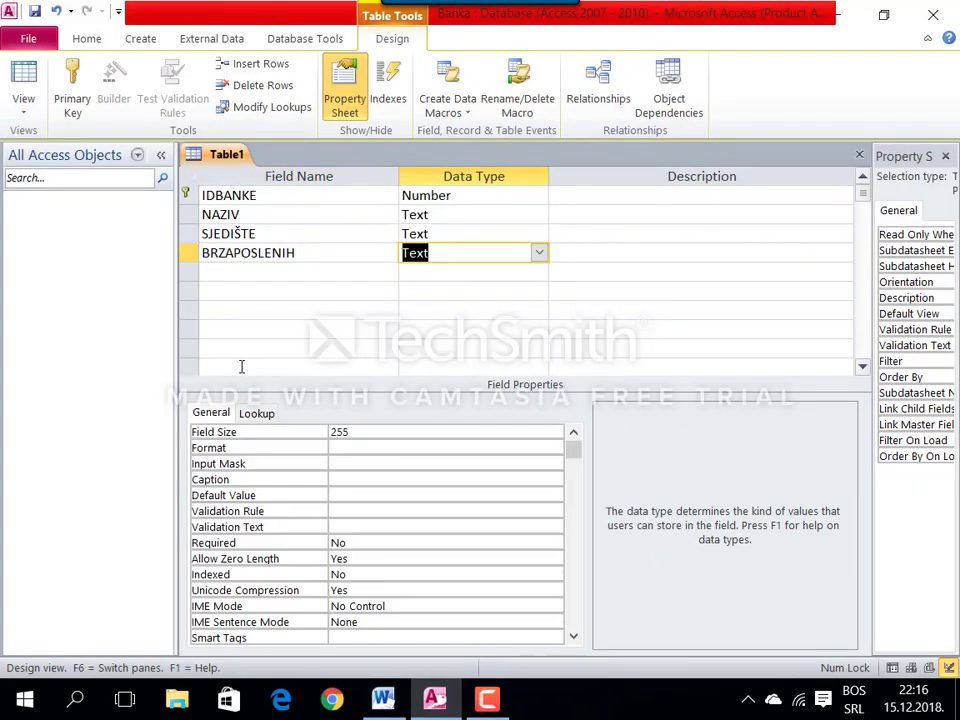
type("N")
key("Tab")
left_click(405, 431)
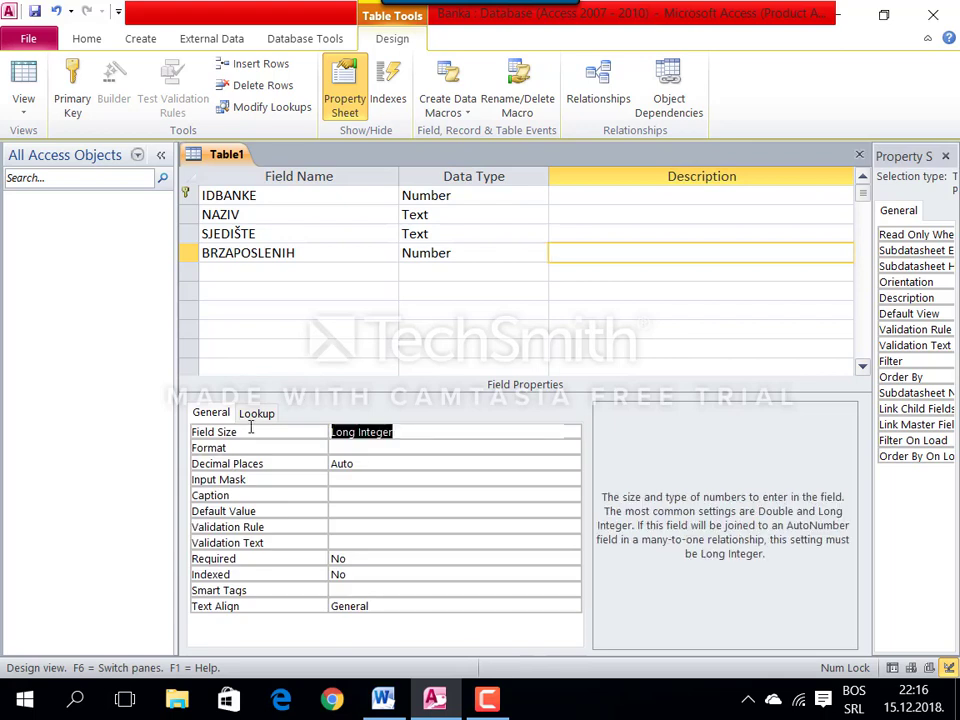
type("i")
key("Return")
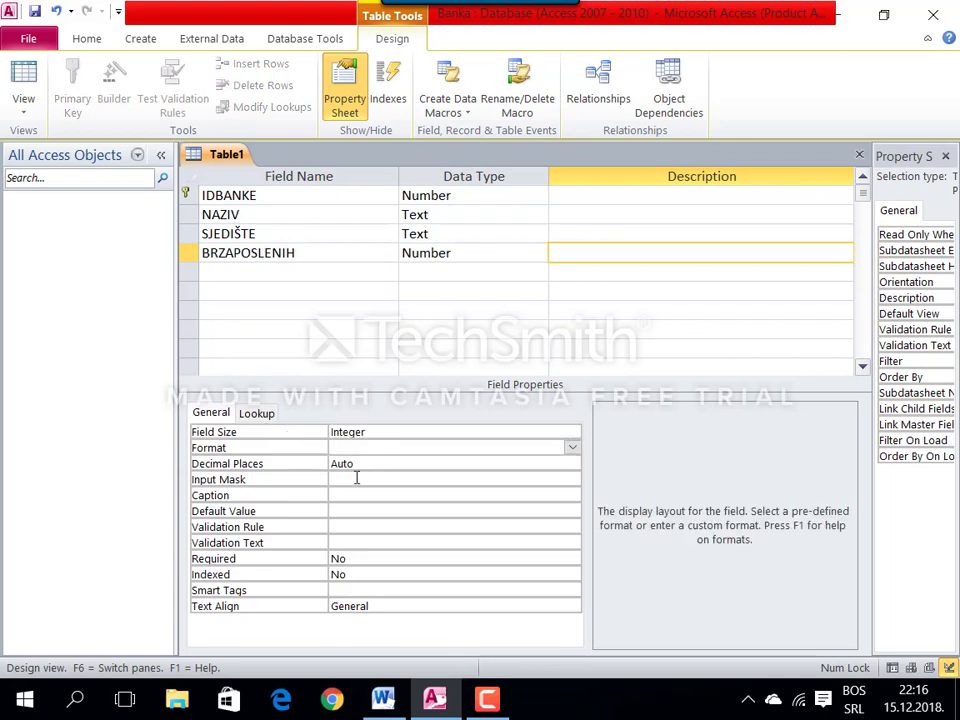
Step: Give BRZAPOSLENIH input mask 00, rule Between 15 And 99 and validation text Greška!
left_click(356, 479)
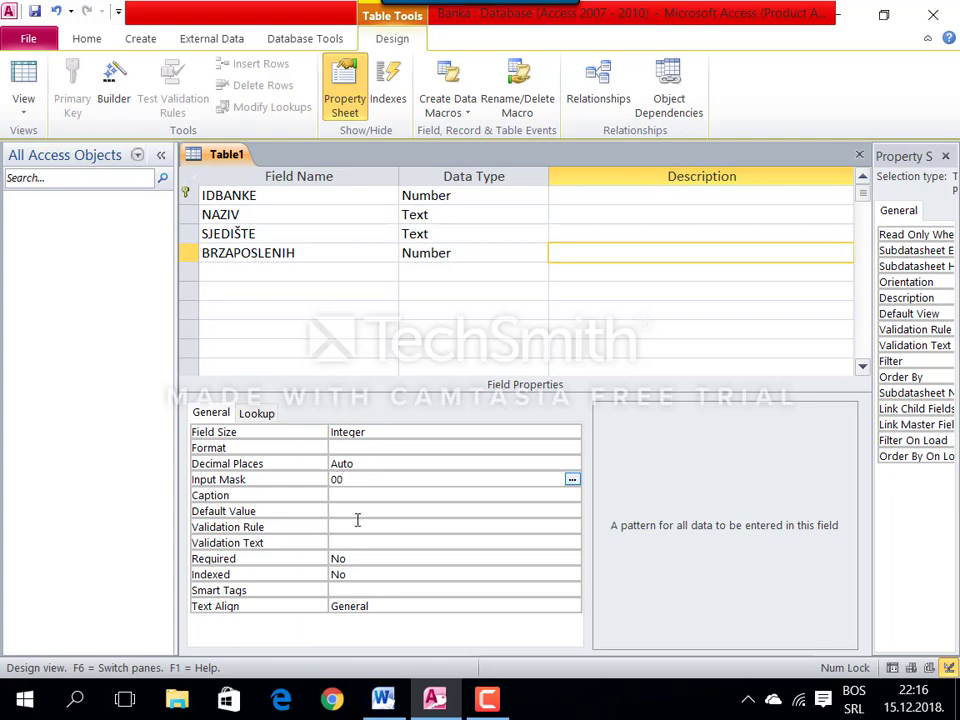
left_click(344, 524)
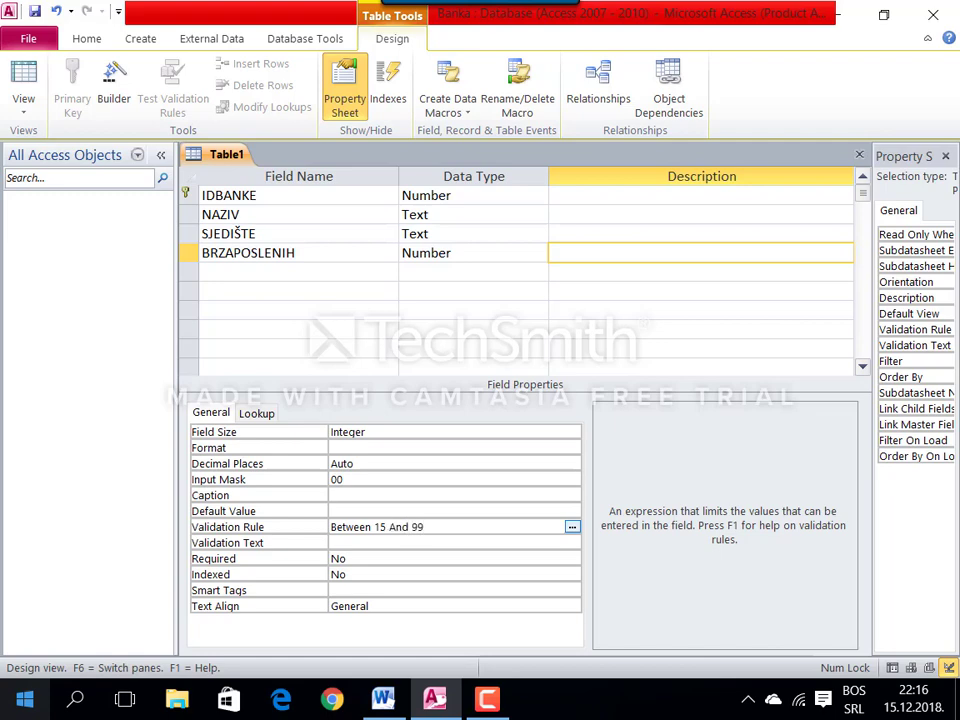
left_click(450, 542)
type("Greška!")
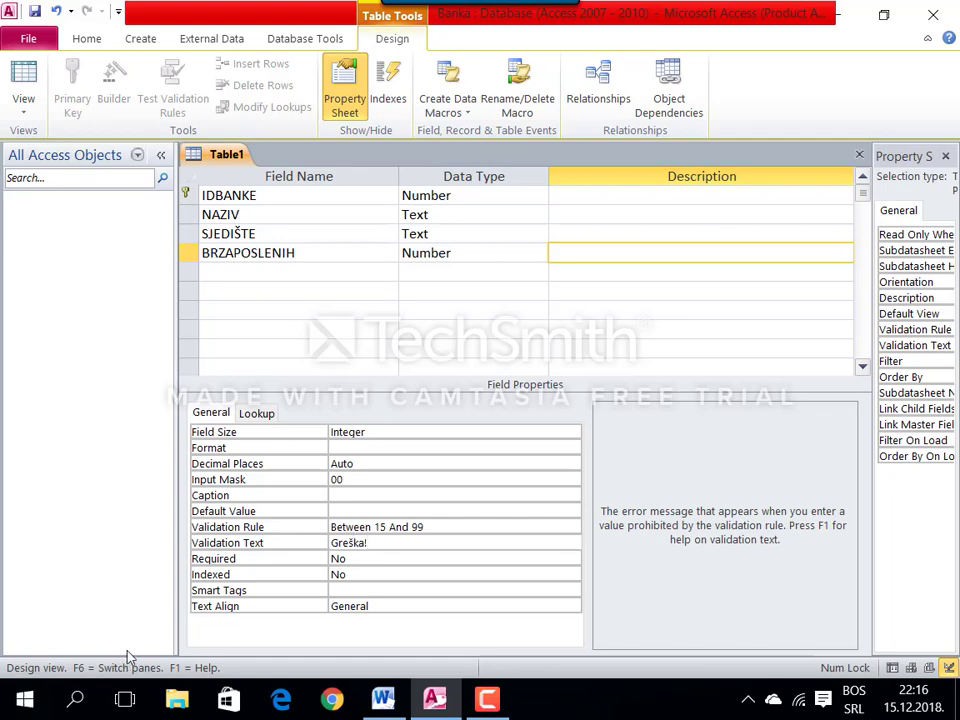
left_click(383, 698)
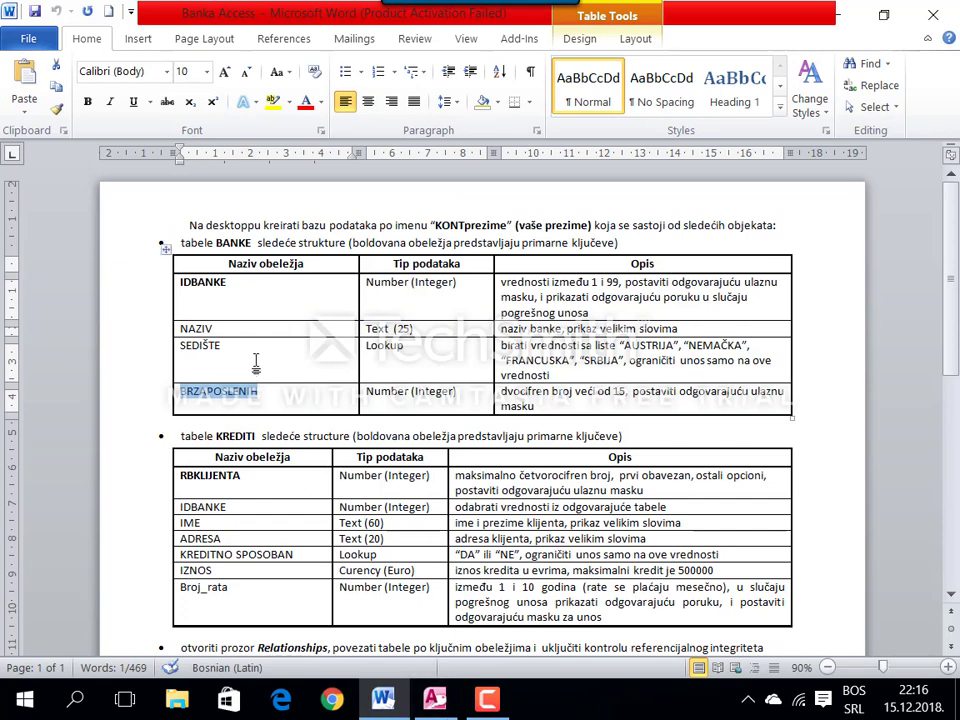
Step: Save the table design under the name BANKE
double_click(240, 245)
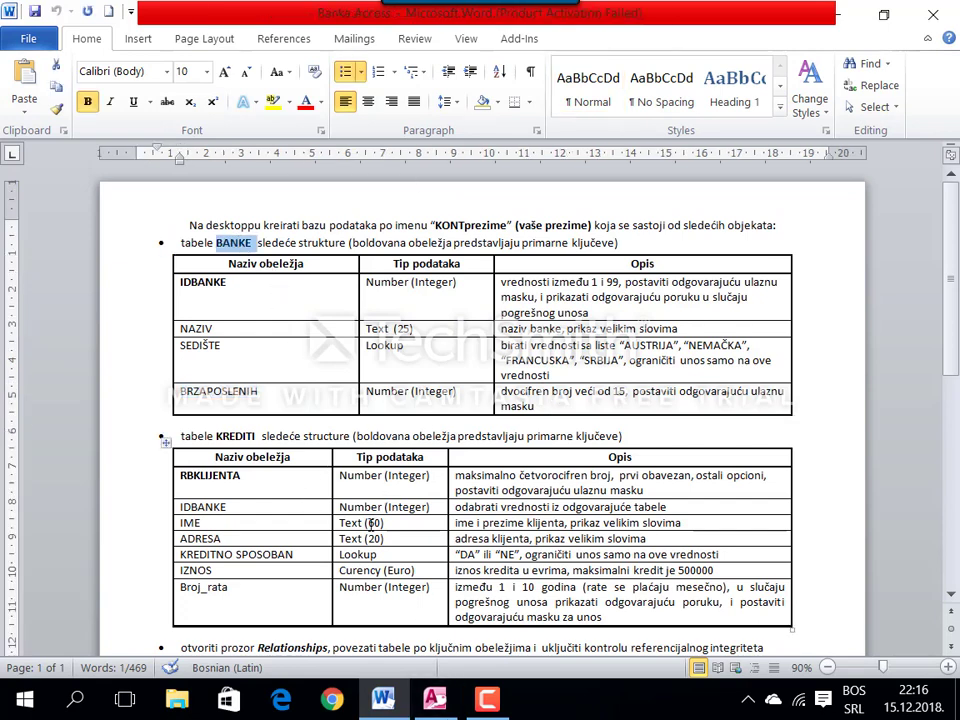
left_click(416, 683)
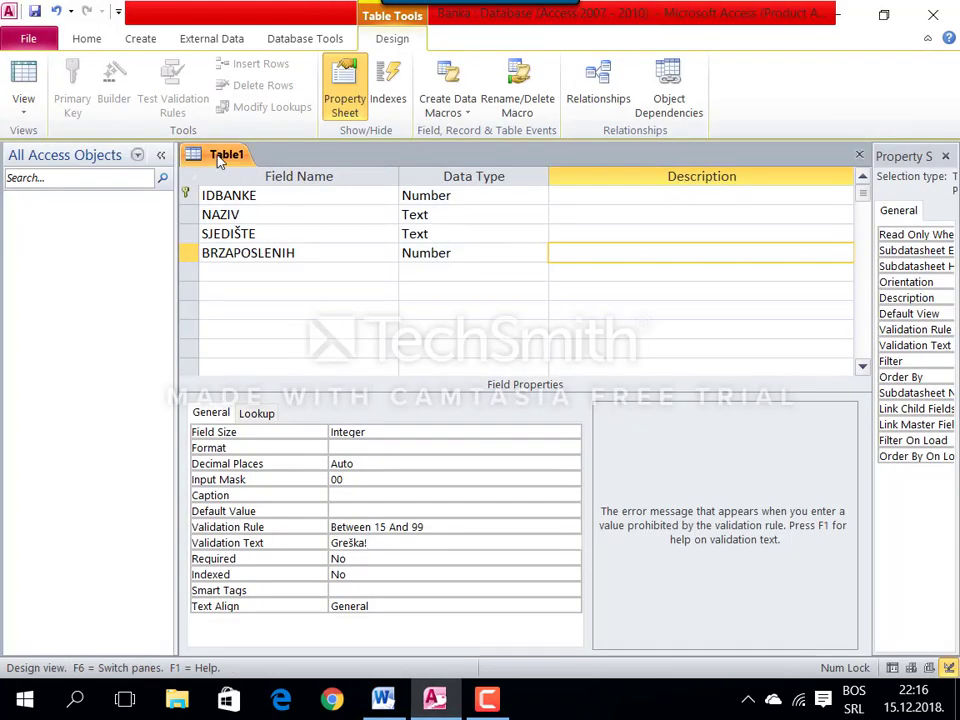
right_click(222, 155)
left_click(235, 170)
type("BANKE")
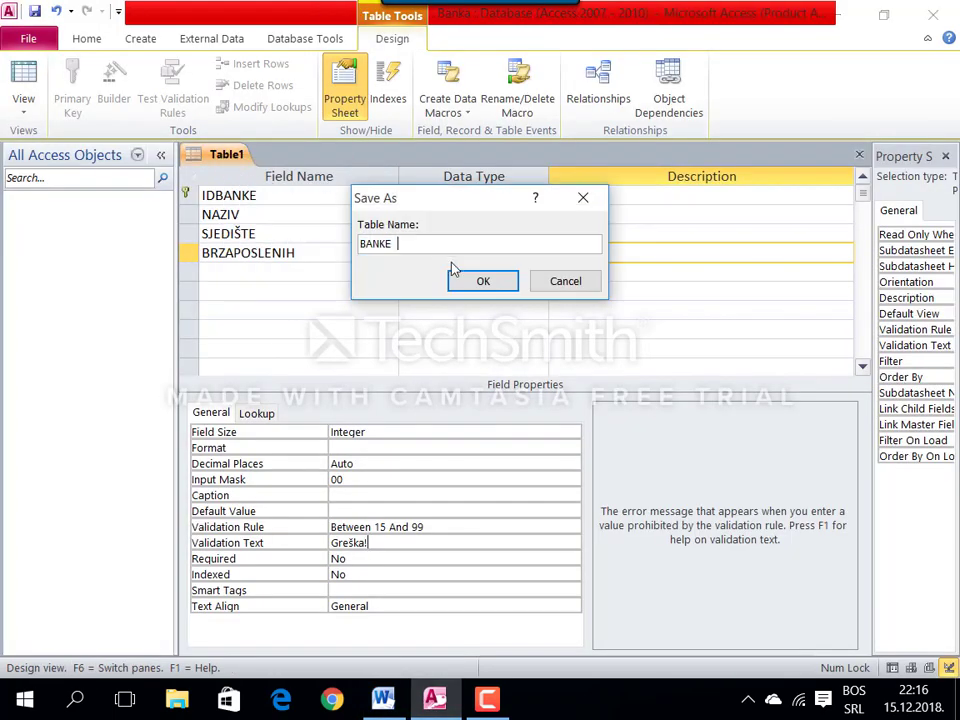
left_click(456, 275)
Step: Close the BANKE table and start a new blank table design
right_click(228, 165)
left_click(272, 193)
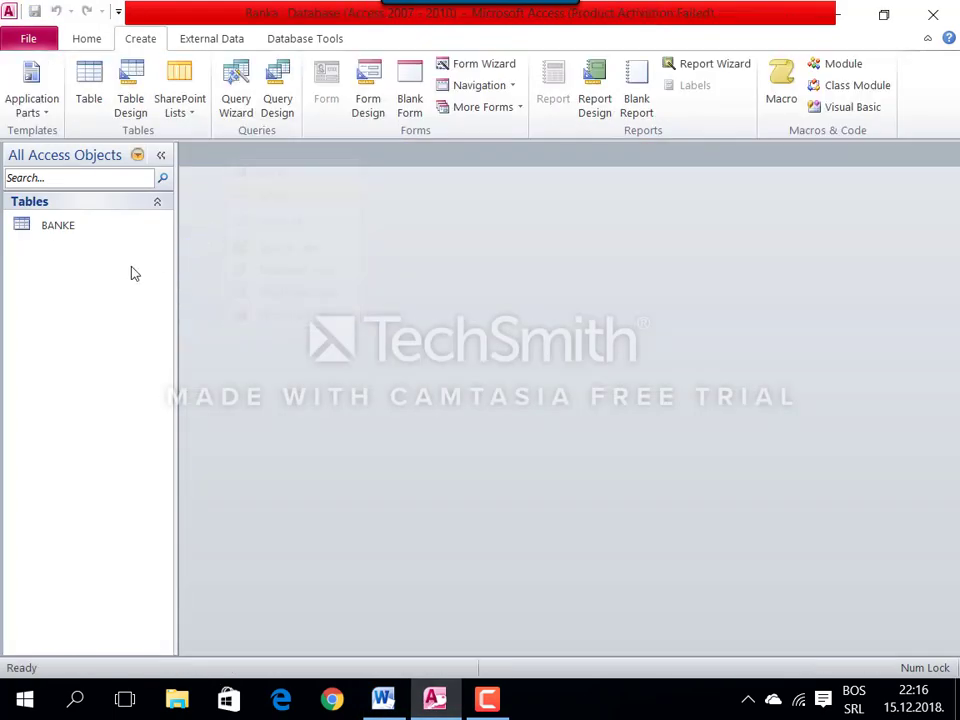
left_click(142, 106)
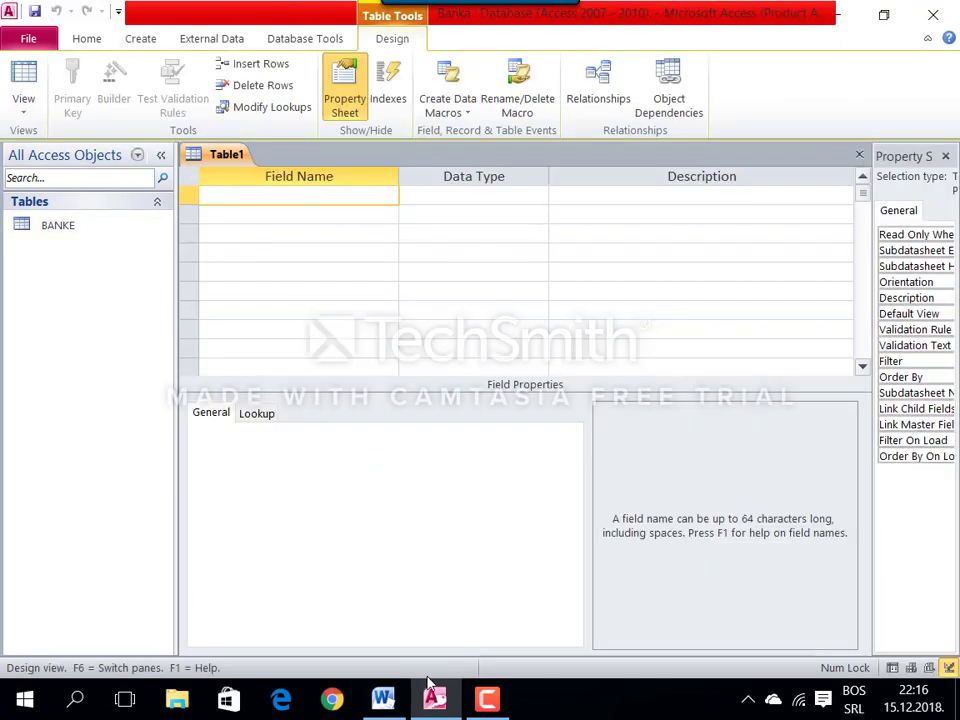
Step: Add RBKLIJENTA from the assignment as the first field, a Number with field size Integer
left_click(383, 698)
left_click_drag(258, 481, 180, 477)
key("ctrl+c")
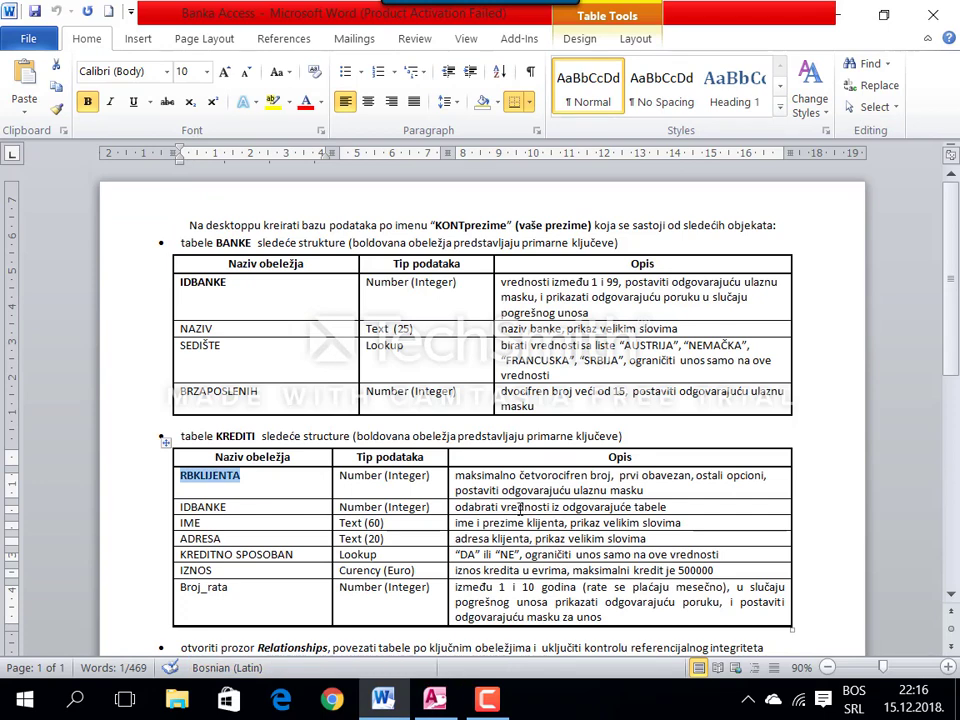
left_click(434, 698)
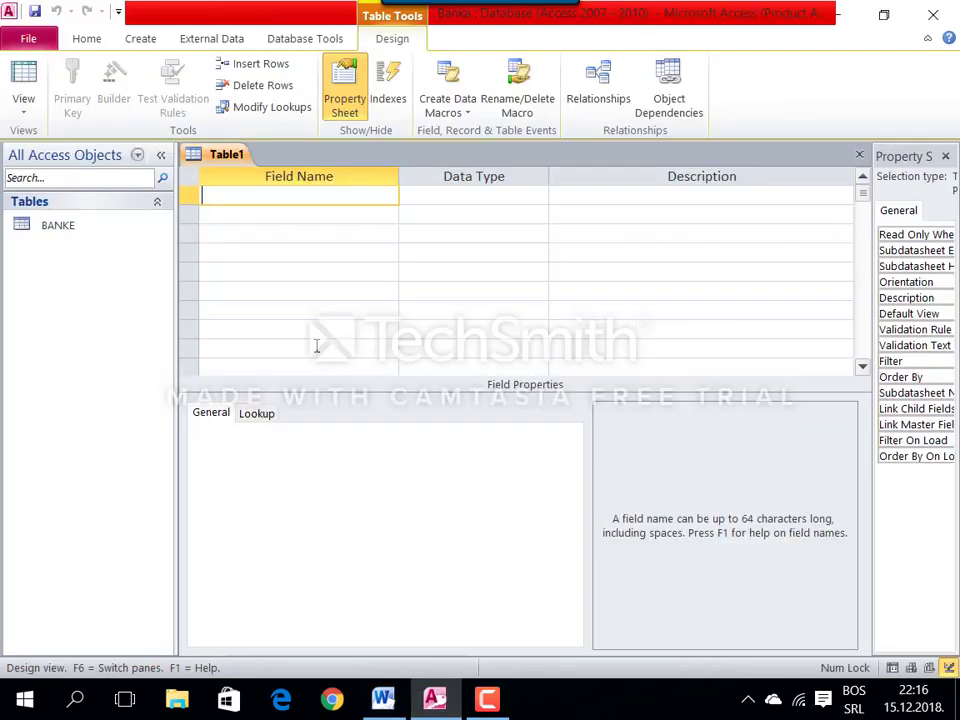
key("ctrl+v")
key("Tab")
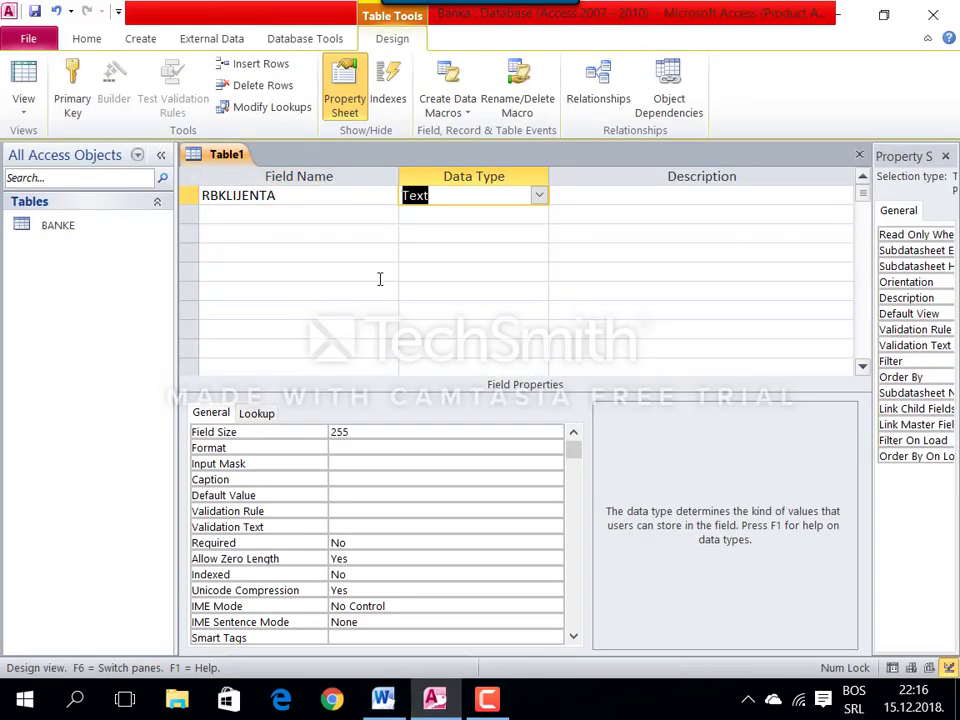
type("number")
key("Tab")
left_click(403, 428)
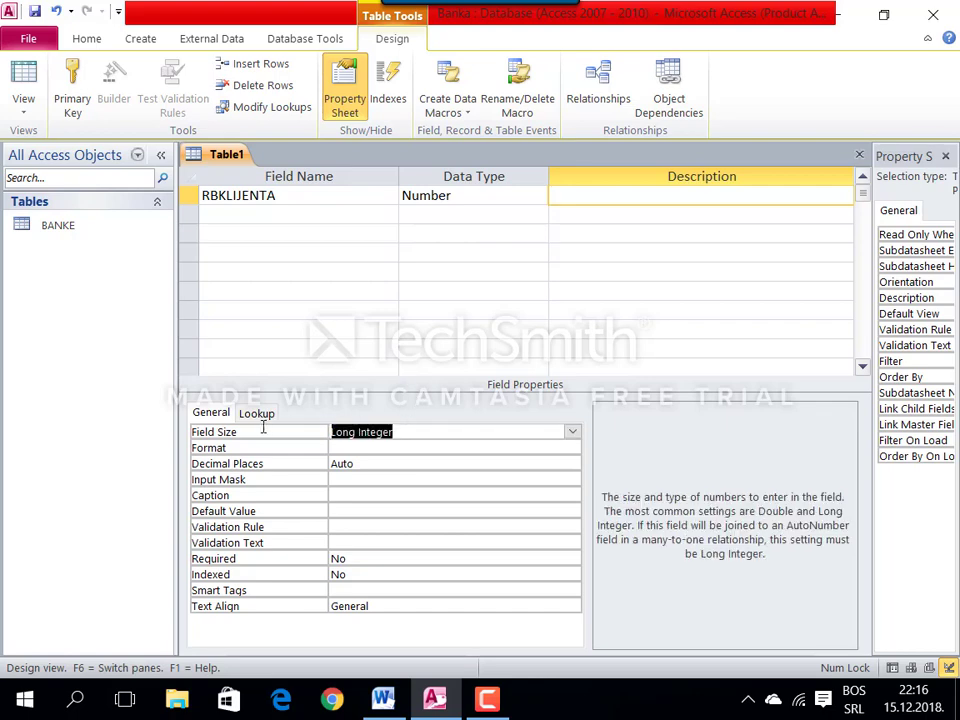
type("i")
key("Tab")
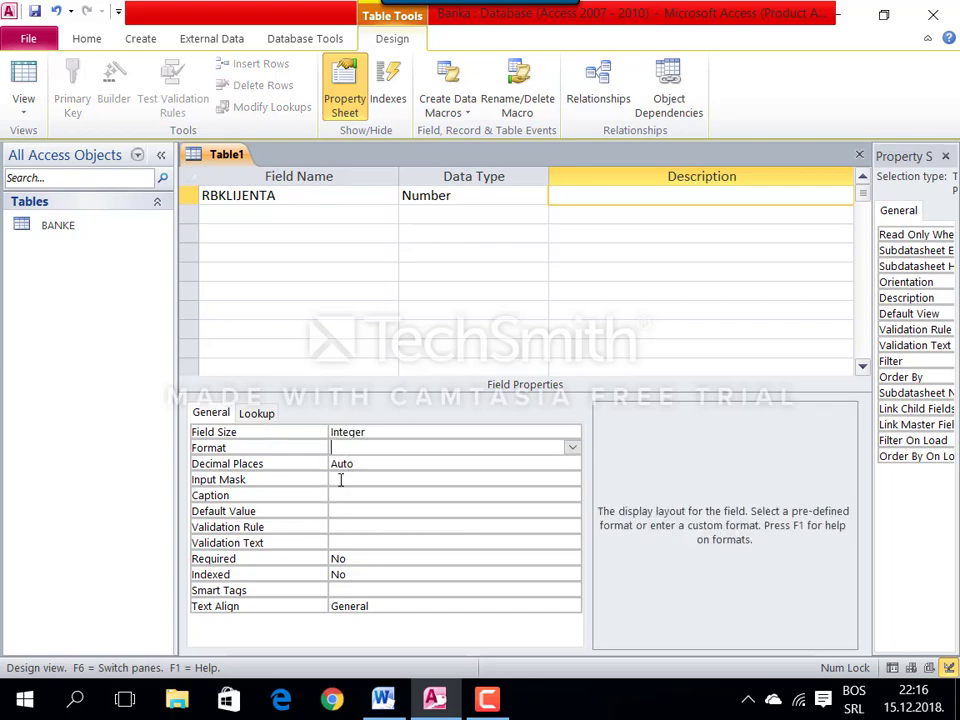
Step: Give RBKLIJENTA mask 0999, rule Between 1 And 9999, text Greška!, and make it primary key
left_click(335, 478)
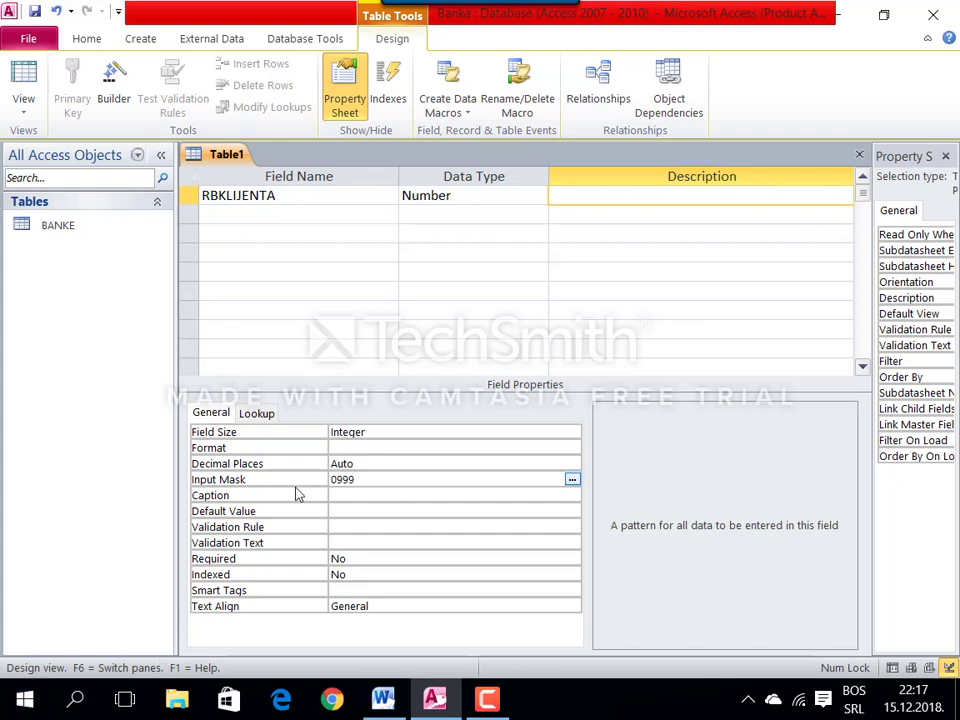
left_click(336, 526)
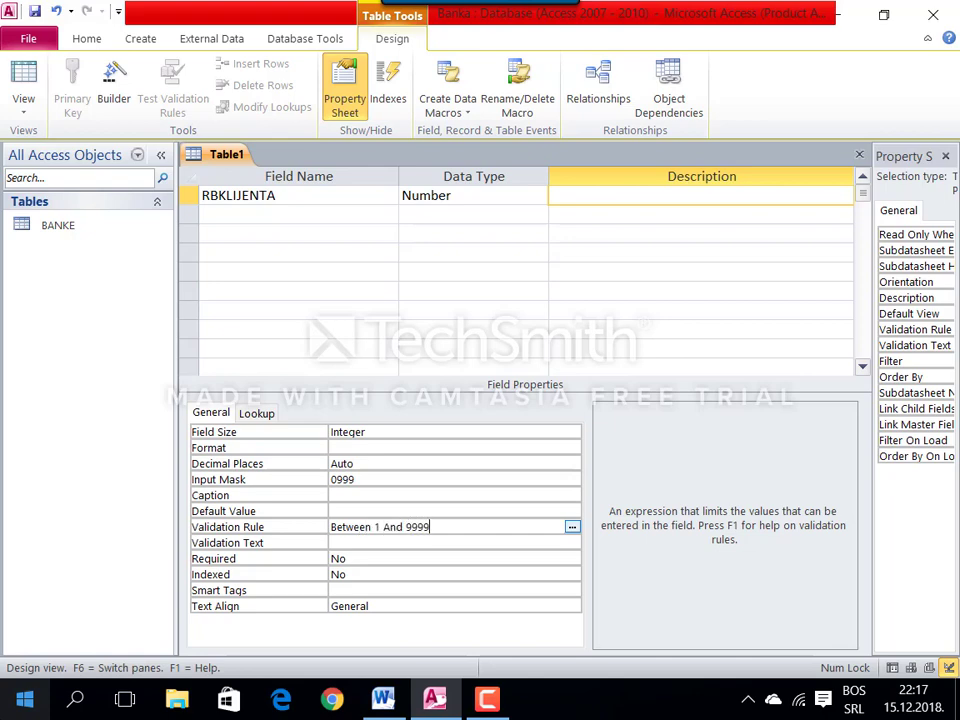
left_click(336, 542)
type("Greška!")
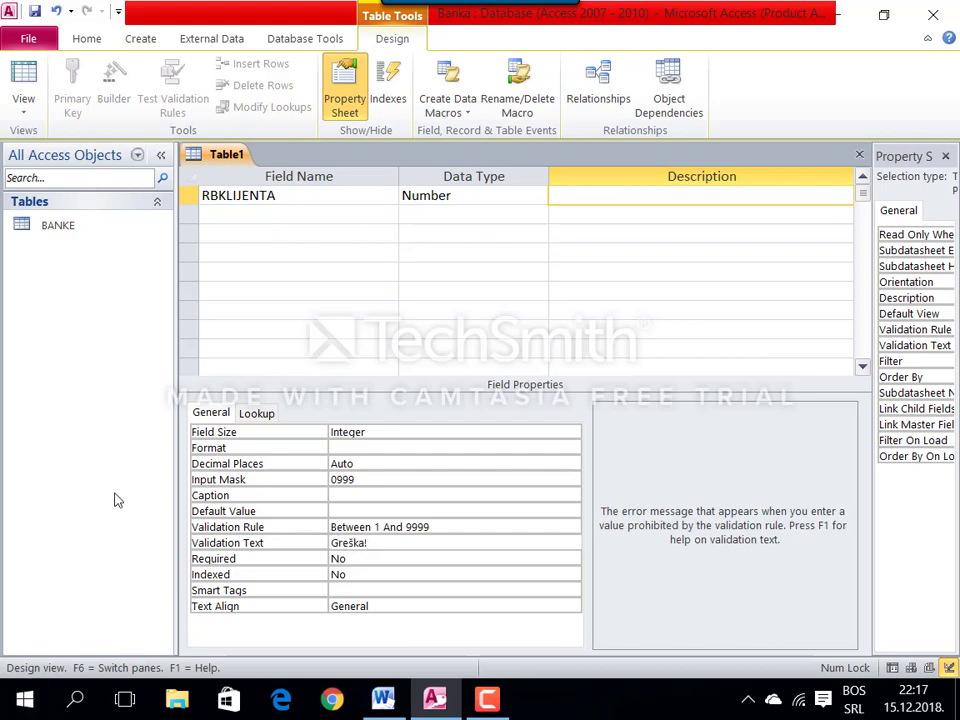
right_click(236, 197)
left_click(259, 210)
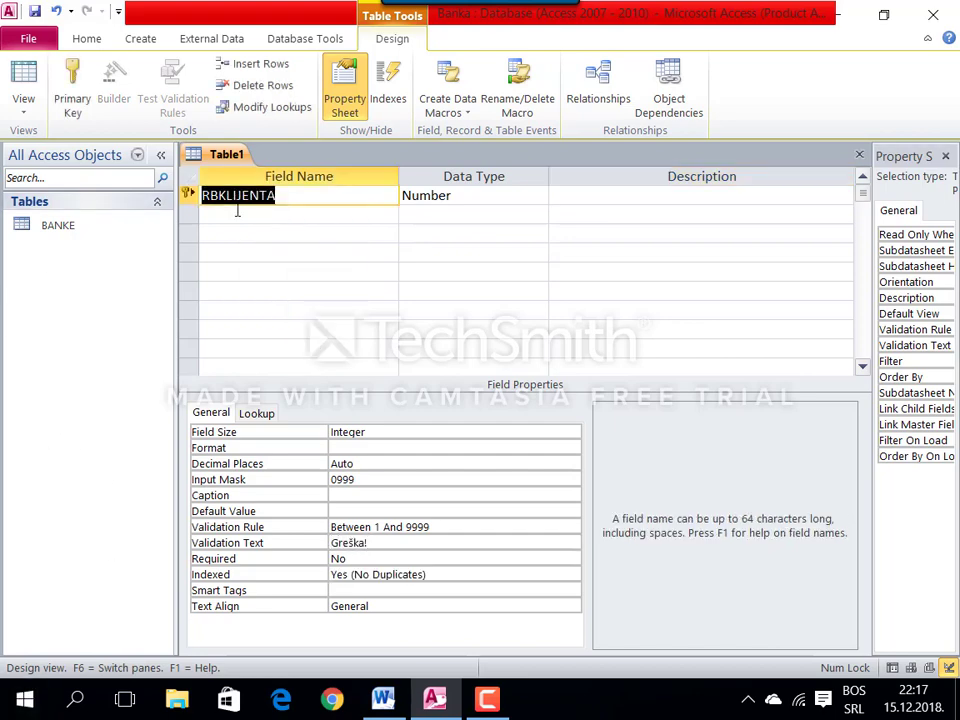
left_click(236, 213)
Step: Paste IDBANKE from the assignment as the second field and start the Lookup Wizard
left_click(383, 698)
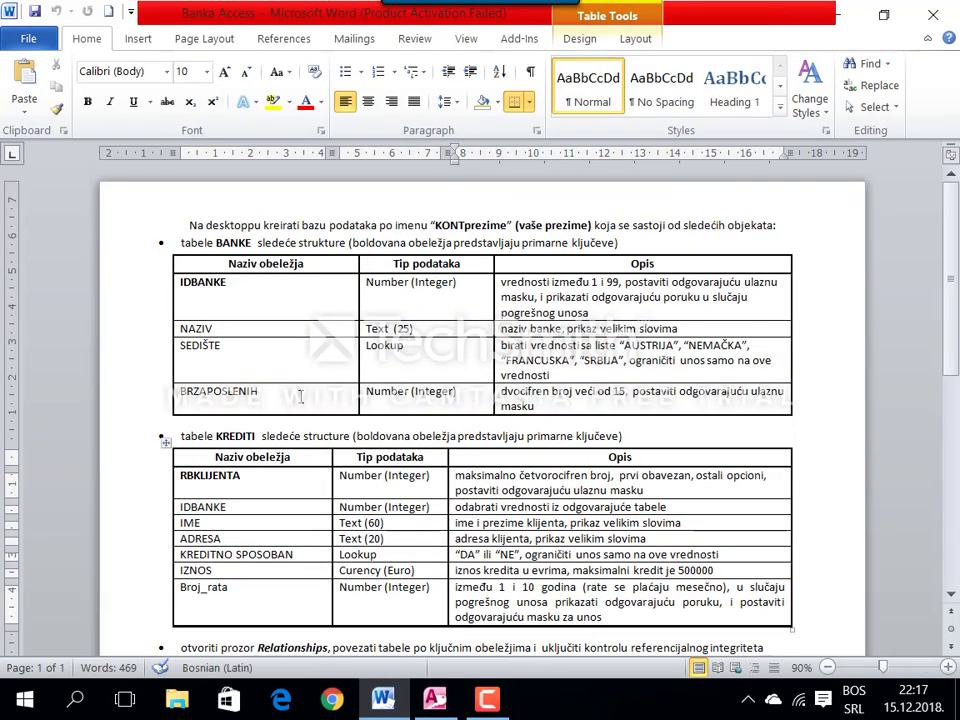
double_click(226, 508)
key("ctrl+c")
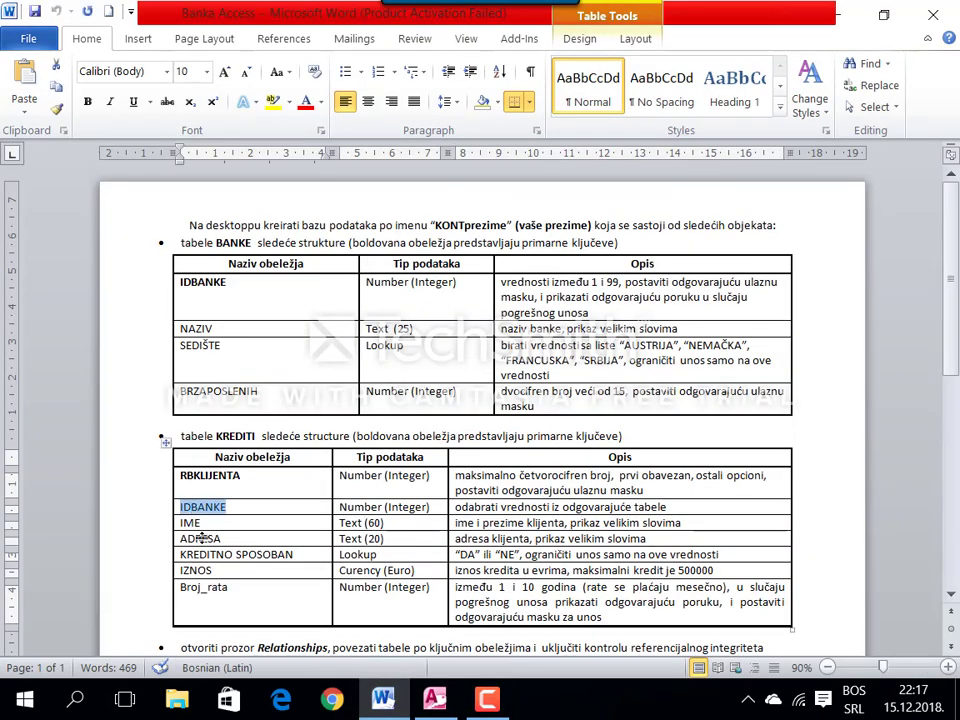
left_click(434, 698)
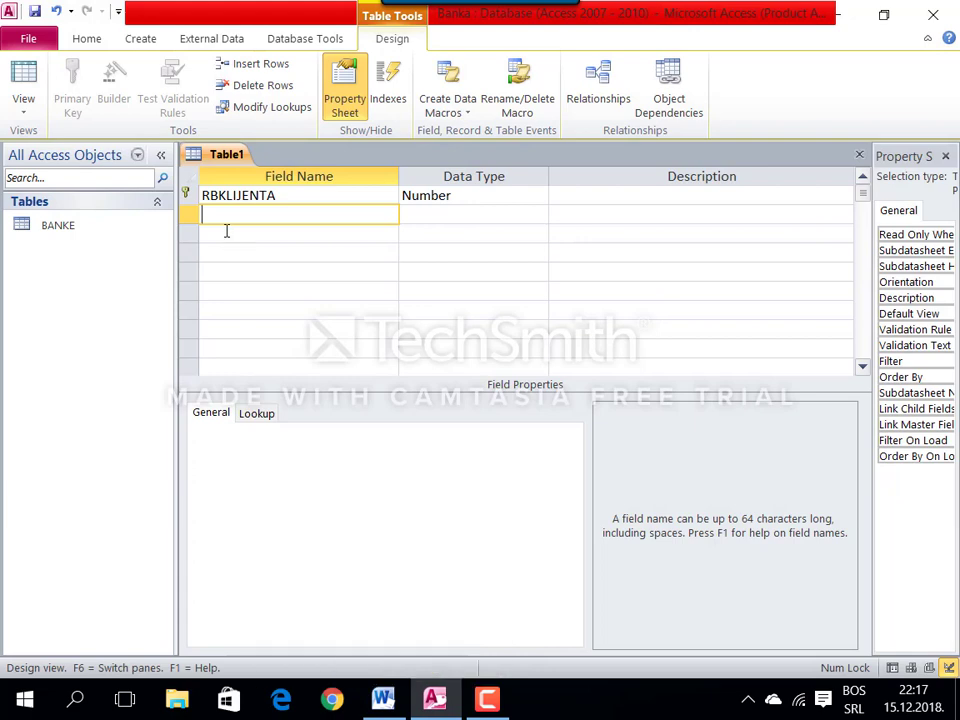
key("ctrl+v")
key("Tab")
type("l")
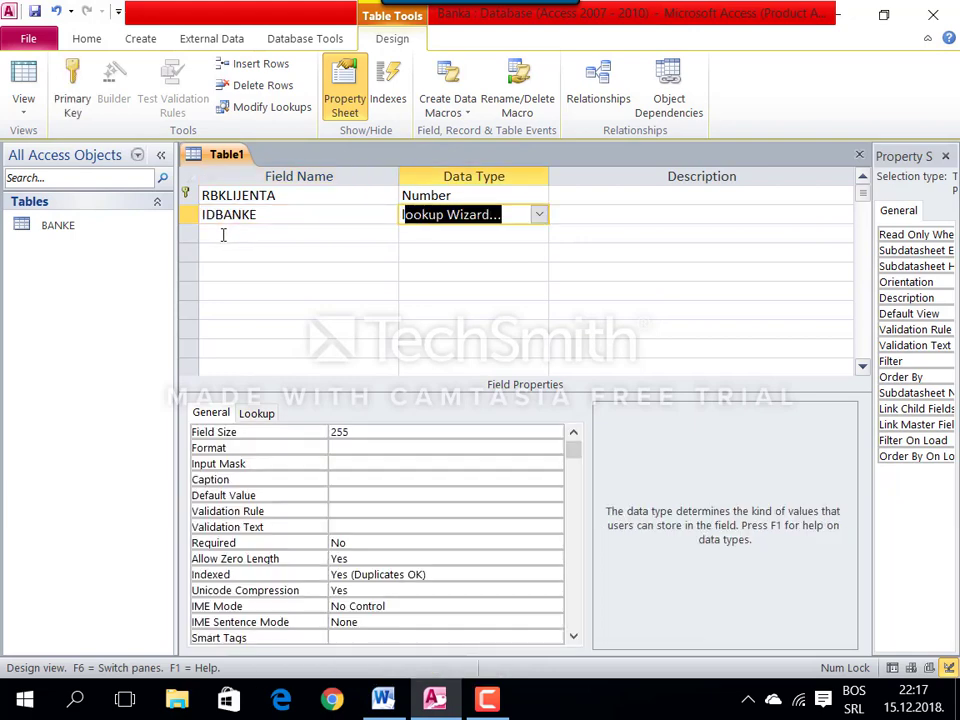
key("Return")
Step: Have IDBANKE look up its values from the IDBANKE field of the BANKE table
left_click(490, 270)
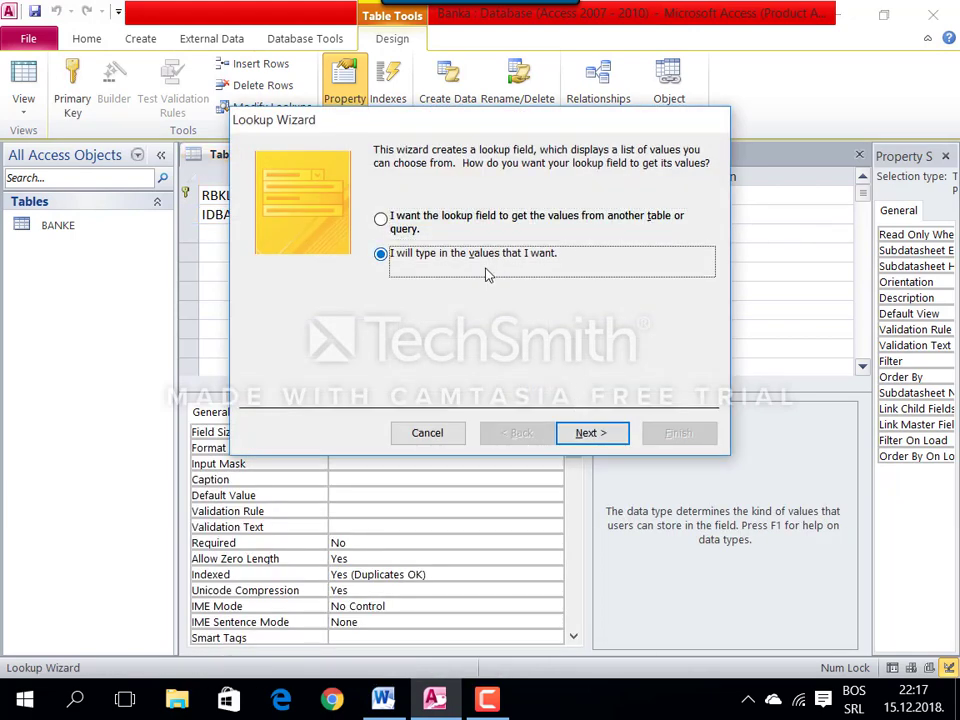
key("Up")
left_click(573, 424)
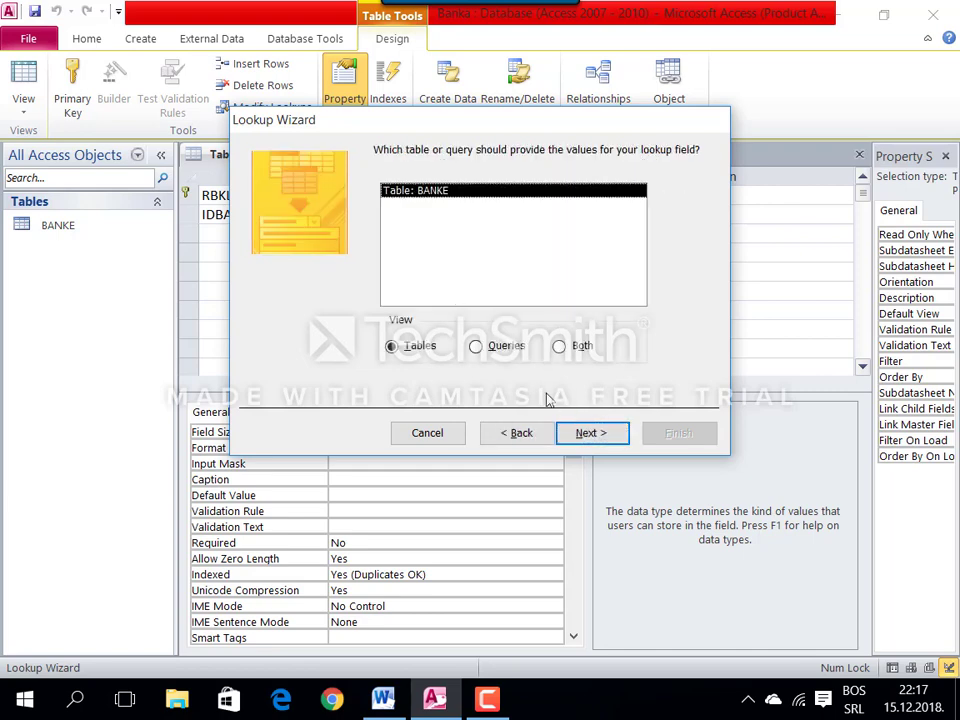
left_click(585, 433)
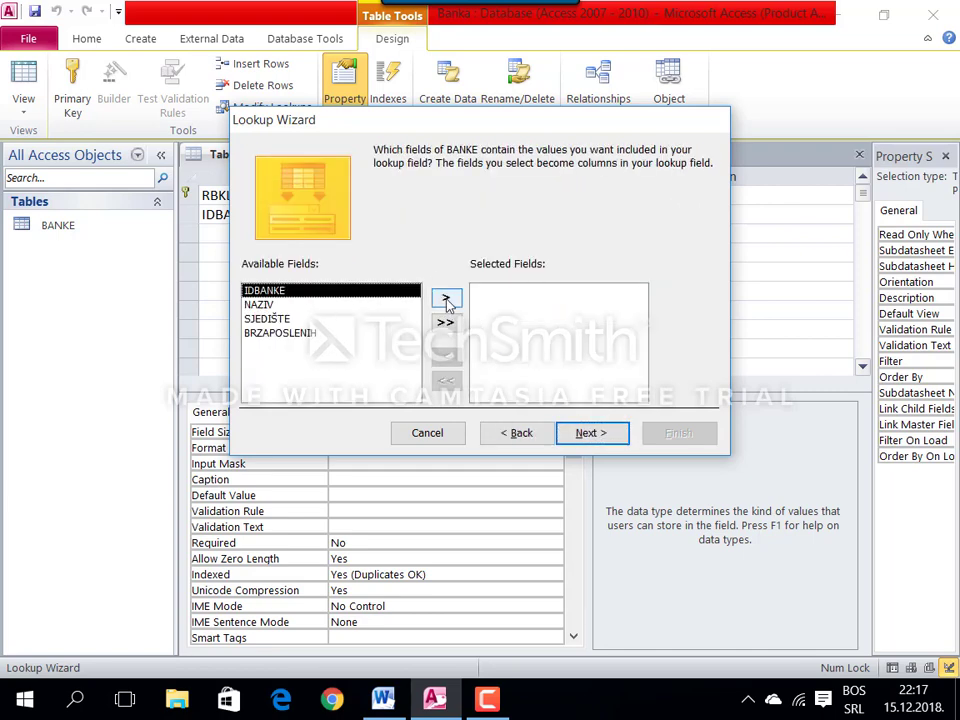
left_click(447, 301)
left_click(592, 432)
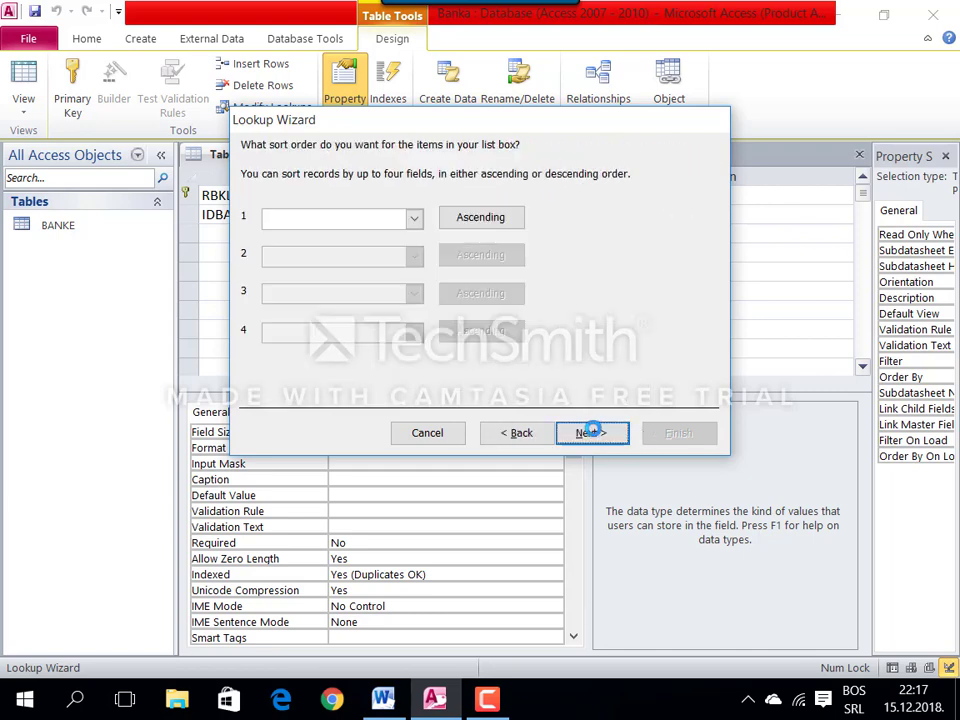
left_click(592, 432)
left_click(677, 432)
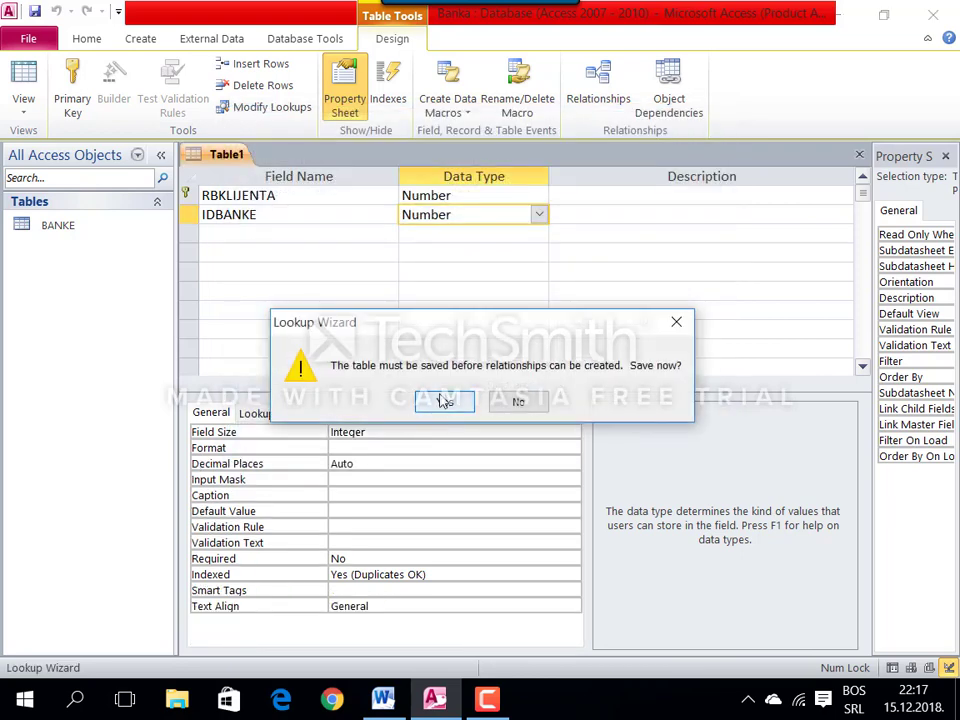
left_click(450, 402)
Step: Copy the name KREDITI from the assignment and save the table under it
key("alt+Tab")
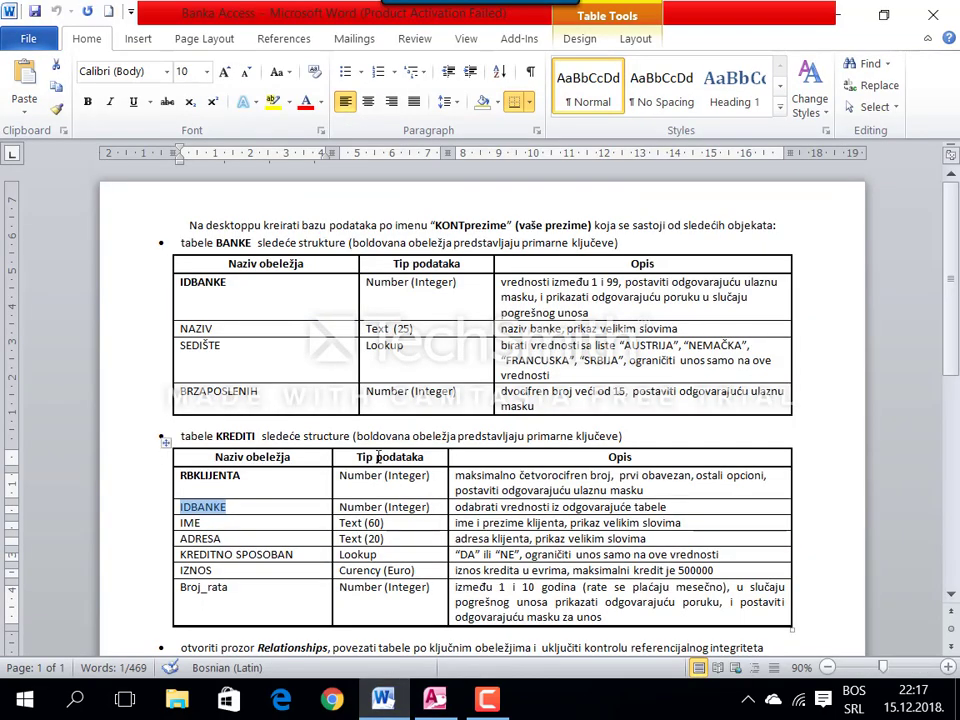
double_click(246, 436)
key("ctrl+c")
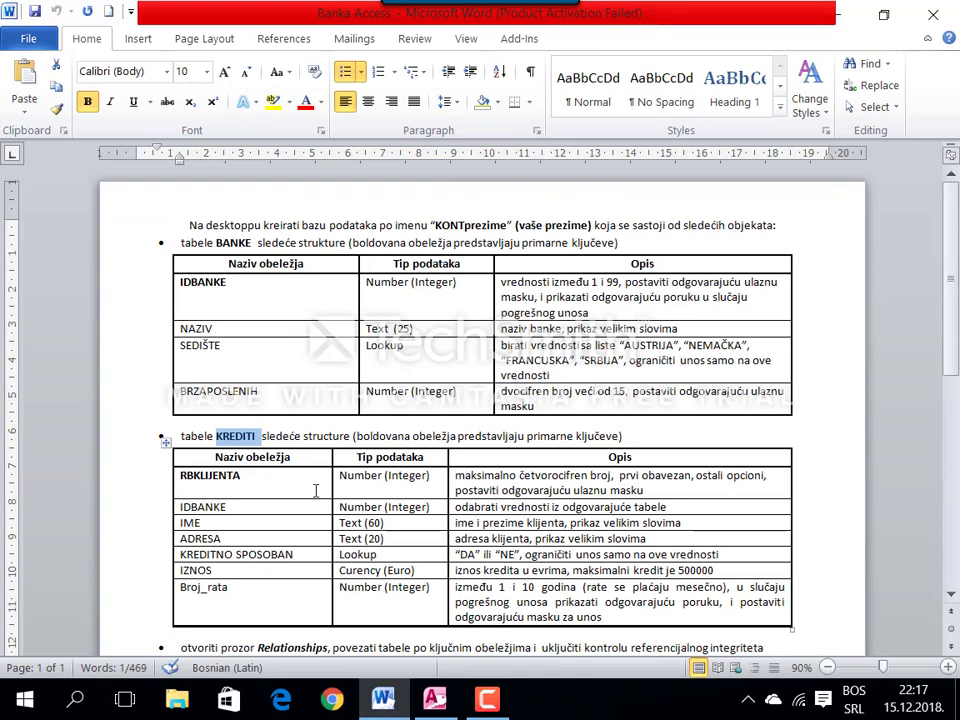
left_click(420, 700)
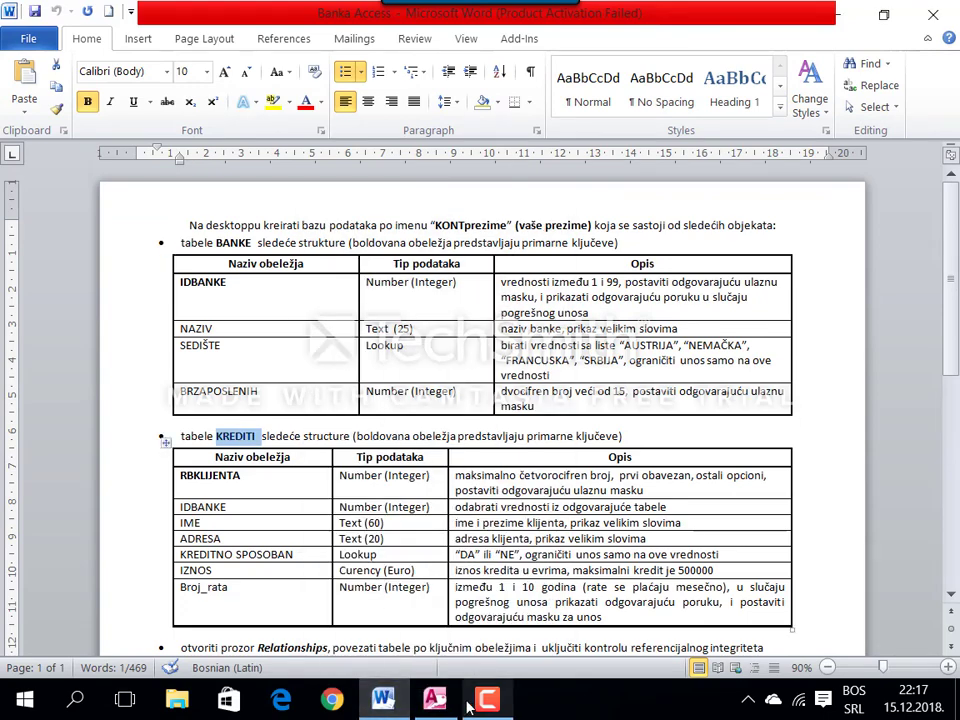
left_click(433, 700)
key("ctrl+v")
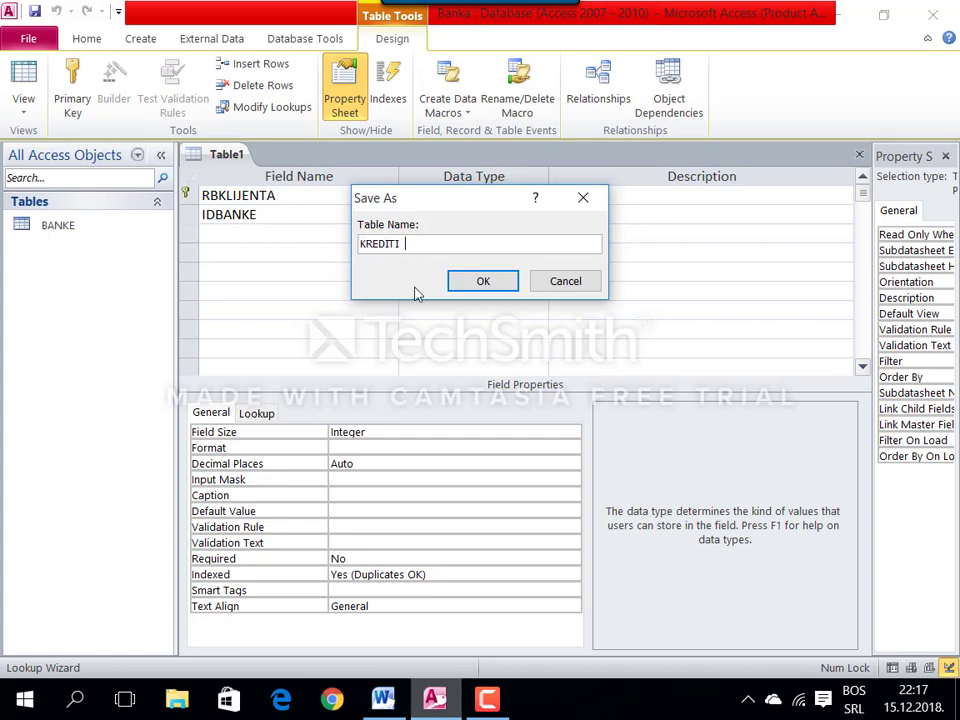
left_click(477, 281)
left_click(295, 235)
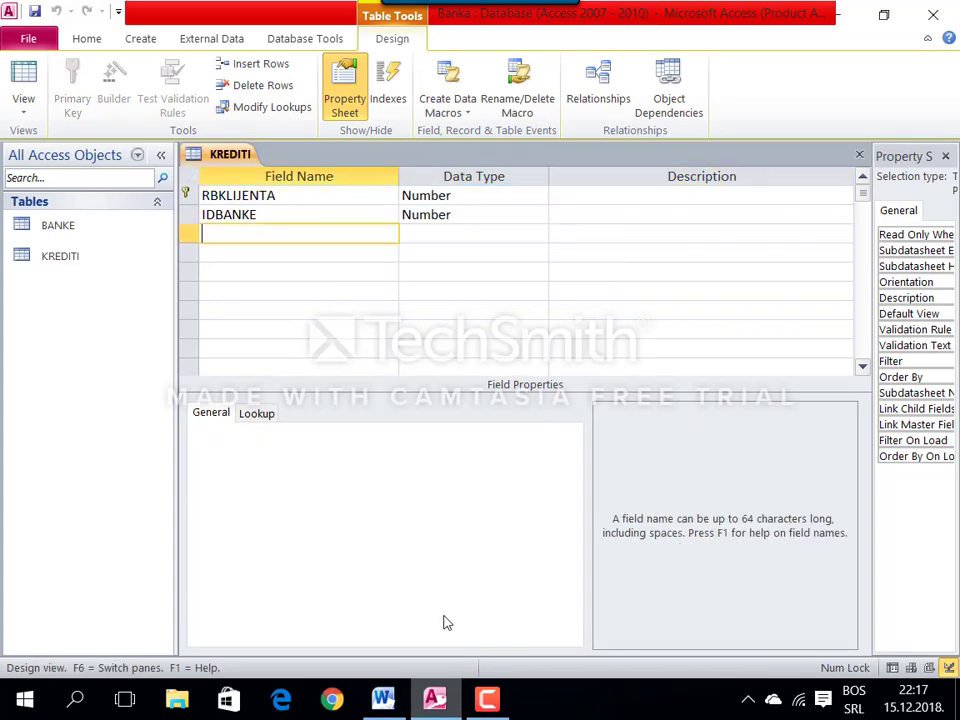
Step: Add IME as a Text field of size 60 with input mask >L followed by question marks
key("alt+Tab")
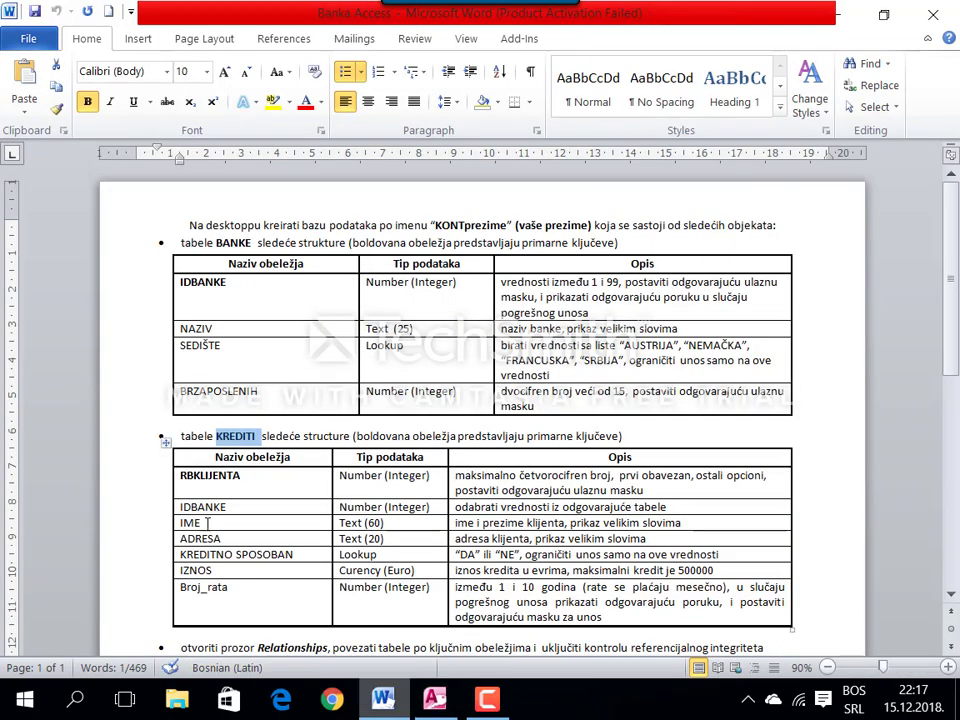
left_click_drag(207, 522, 177, 522)
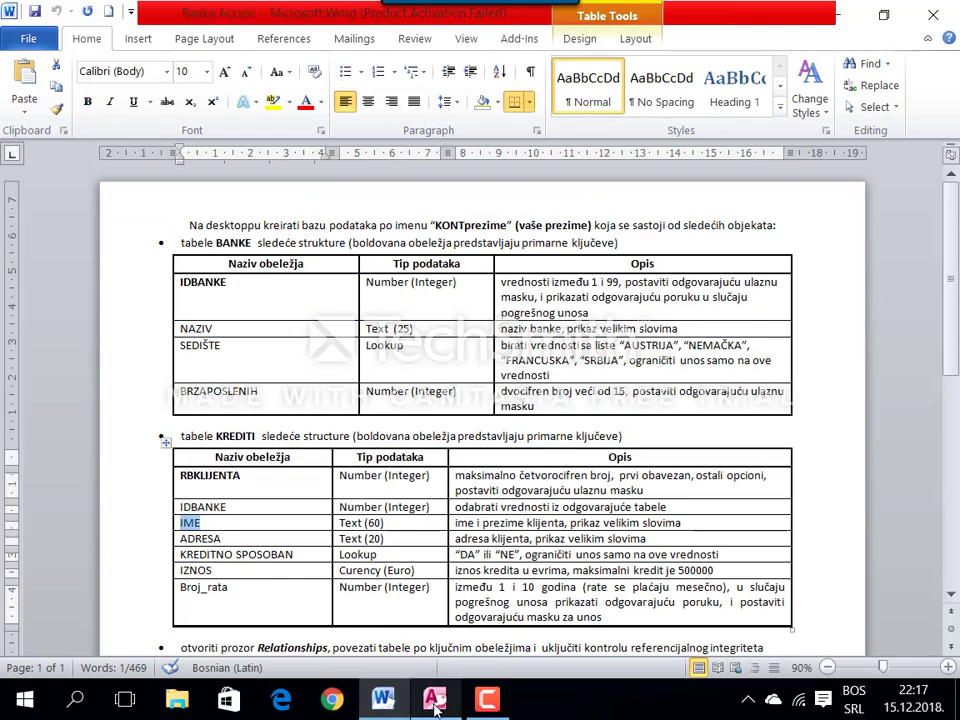
key("alt+Tab")
type("IME")
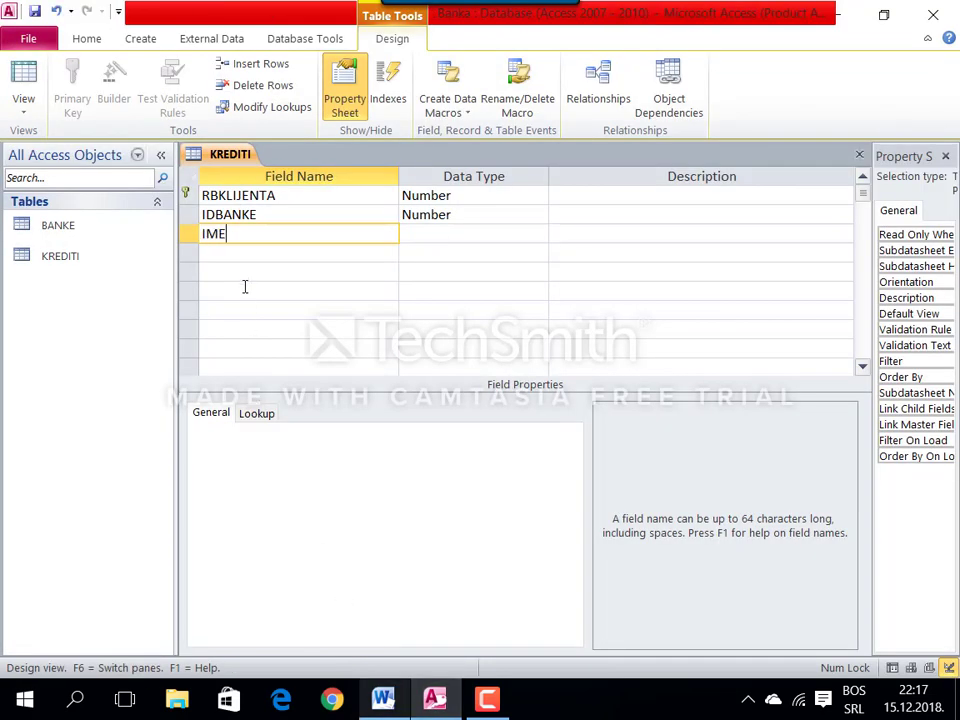
key("Tab")
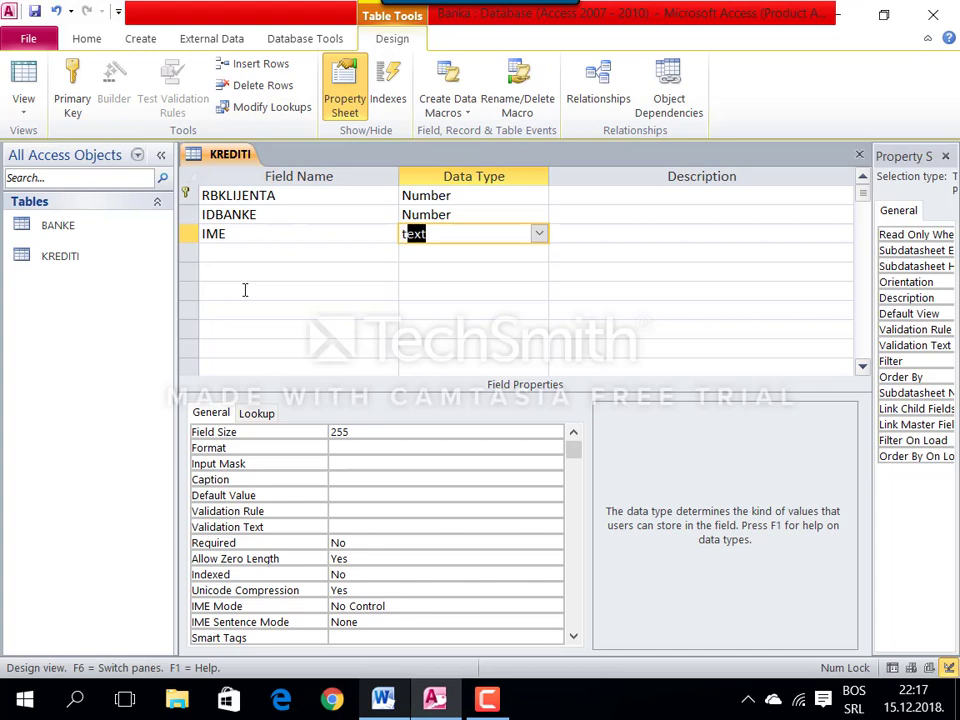
key("Tab")
left_click(284, 428)
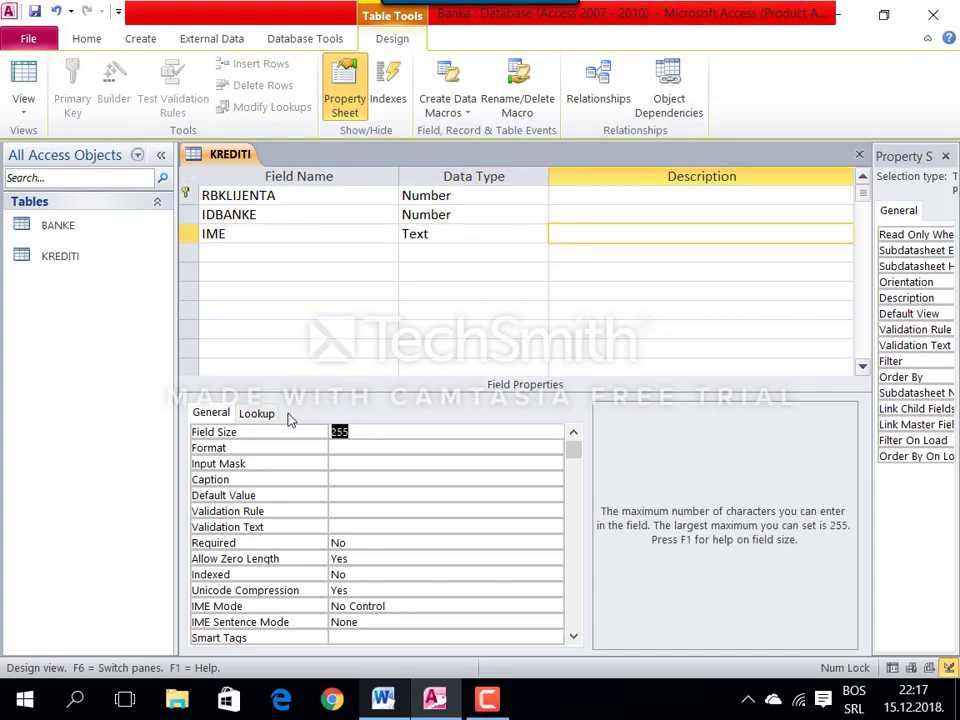
type("60")
key("Return")
left_click(340, 462)
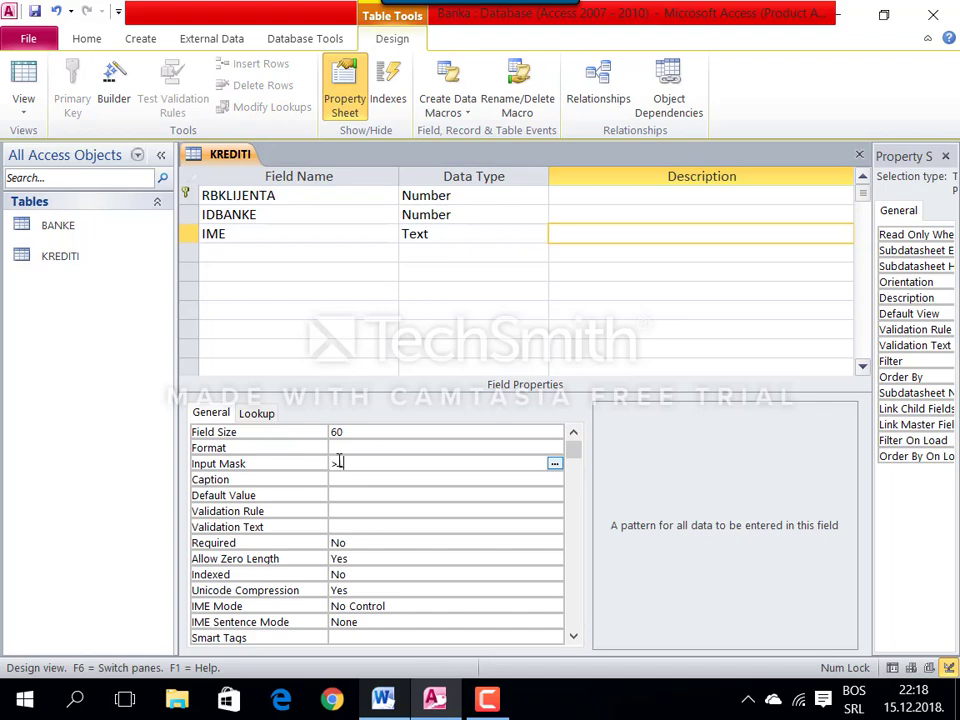
type(">L?????????????????????????????")
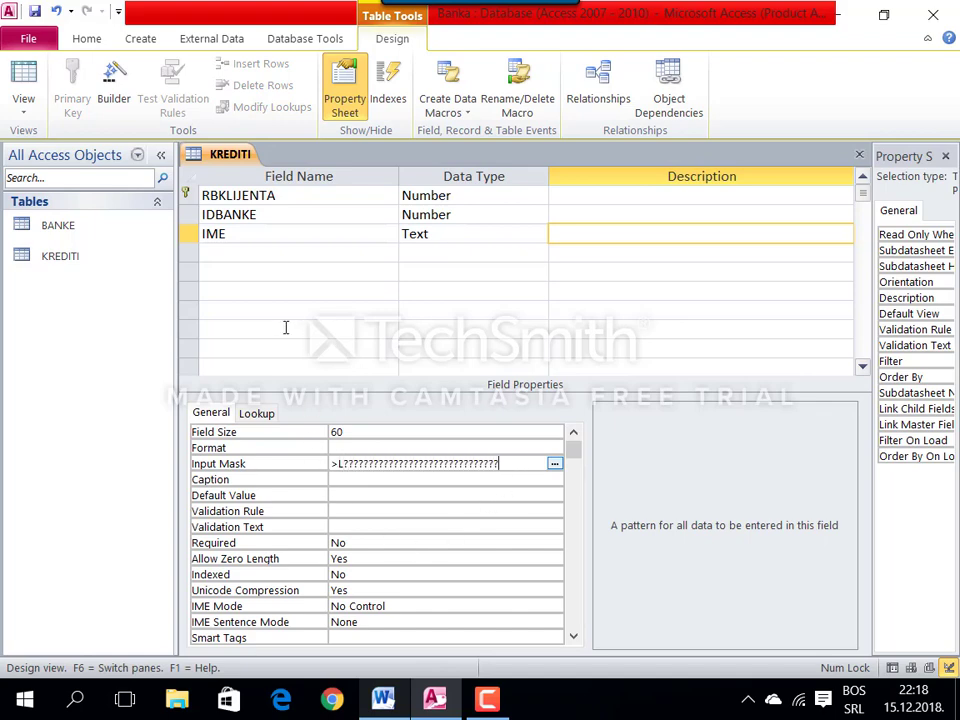
left_click(238, 250)
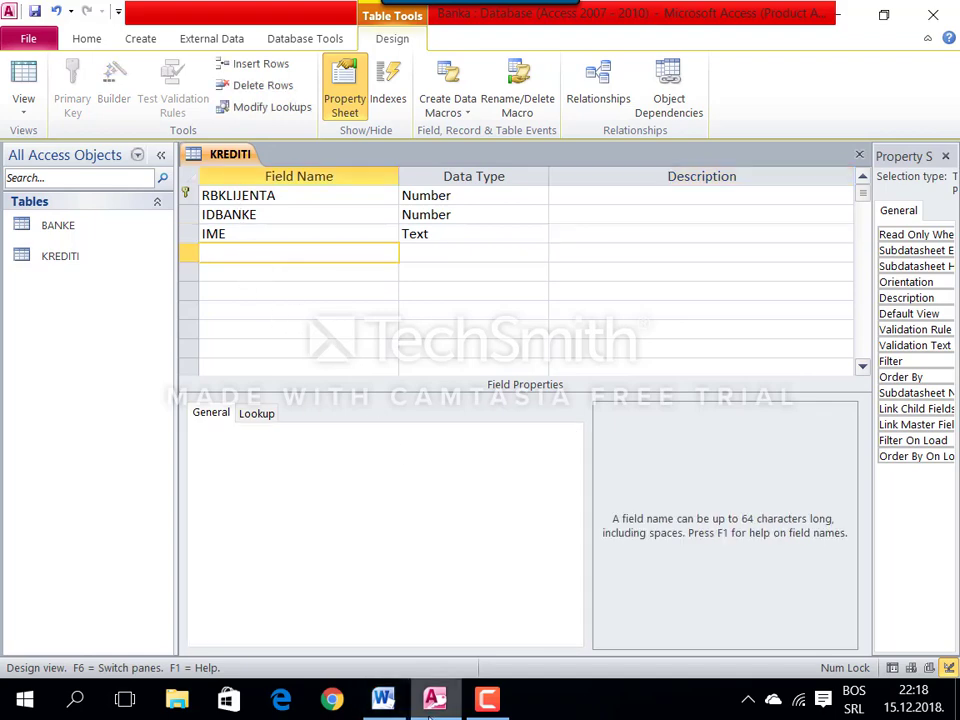
Step: Add a new field named ADRESA, copied from the assignment, keeping the Text data type
key("alt+Tab")
double_click(183, 538)
key("ctrl+c")
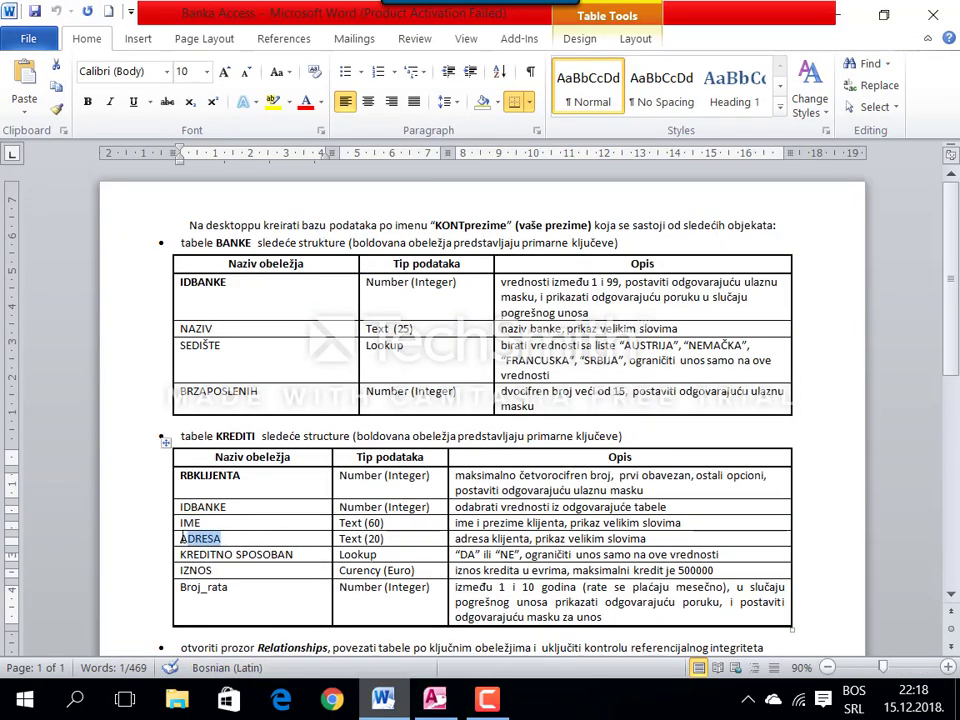
key("alt+Tab")
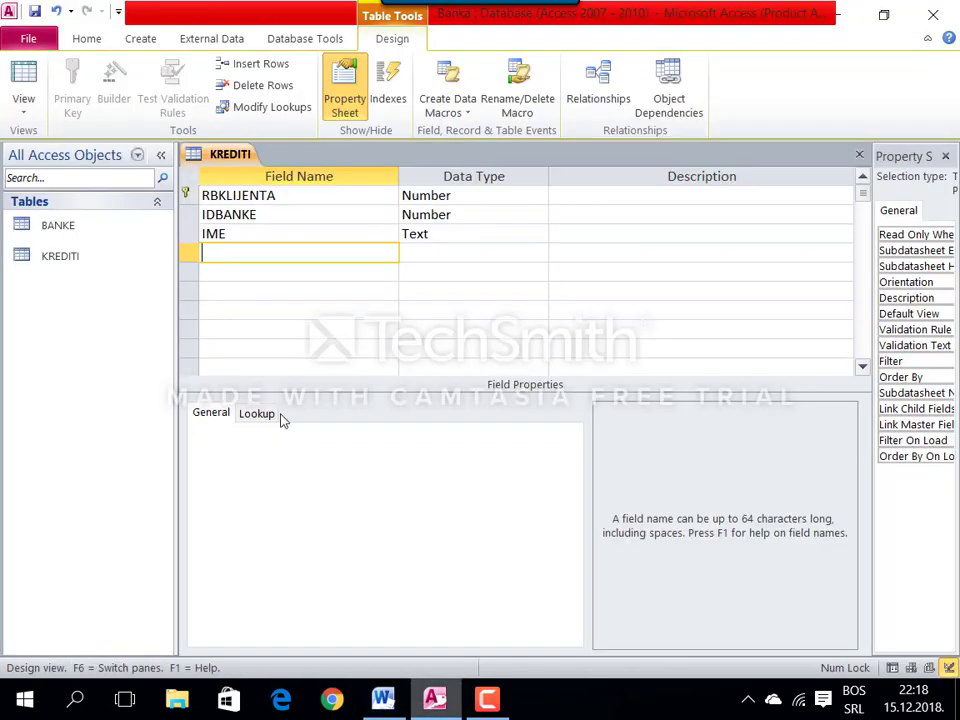
key("ctrl+v")
key("Tab")
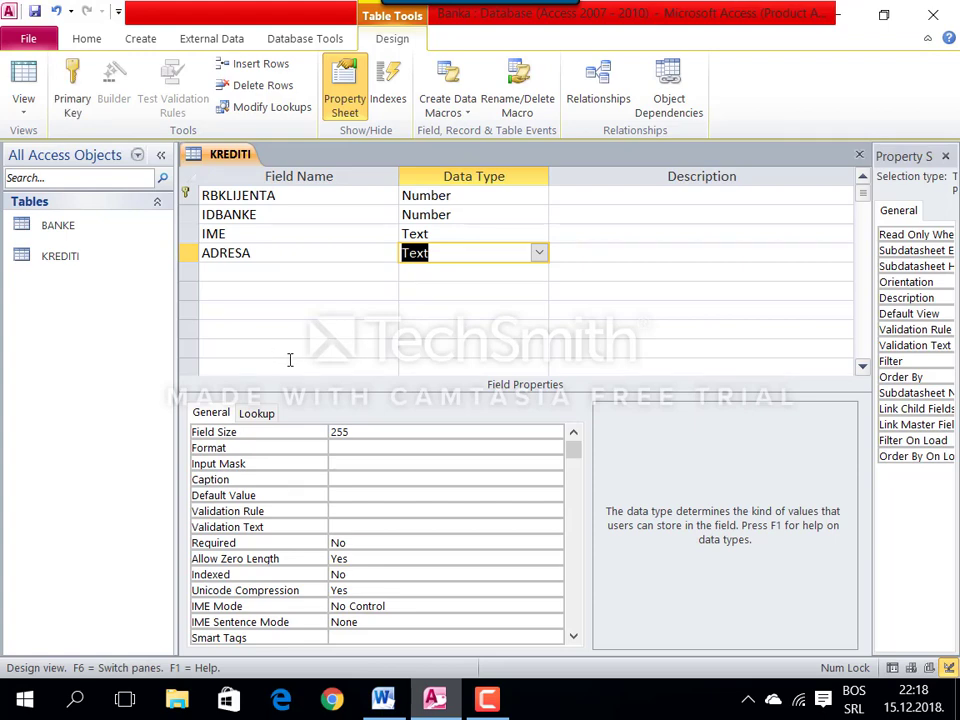
Step: Give ADRESA field size 20 and input mask >L???????????????????, then select KREDITNO SPOSOBAN in Word
left_click(304, 431)
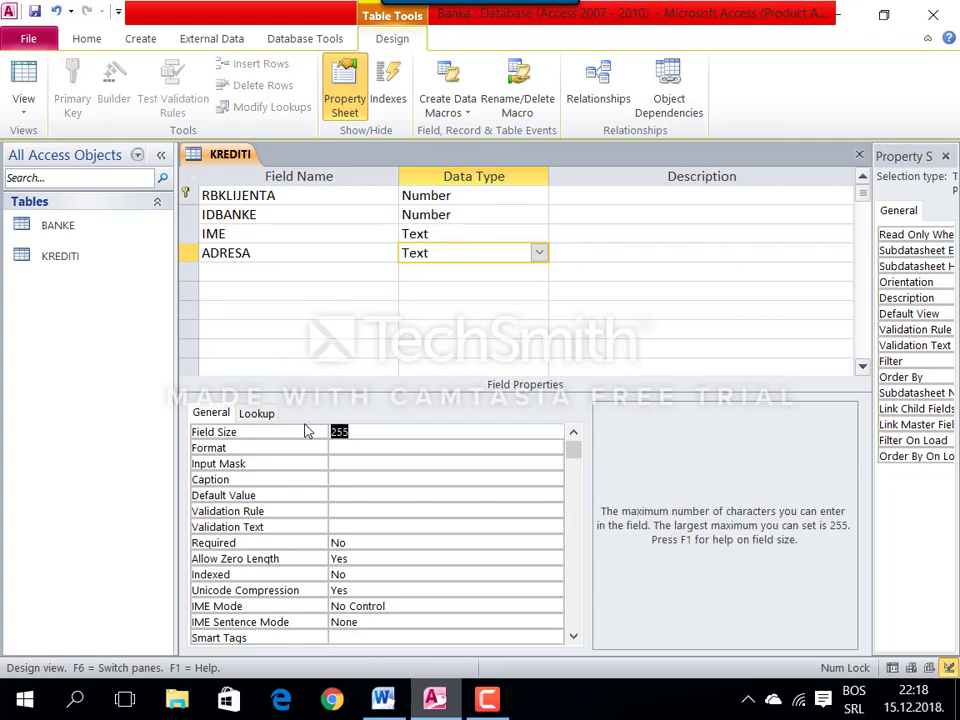
type("20")
left_click(340, 463)
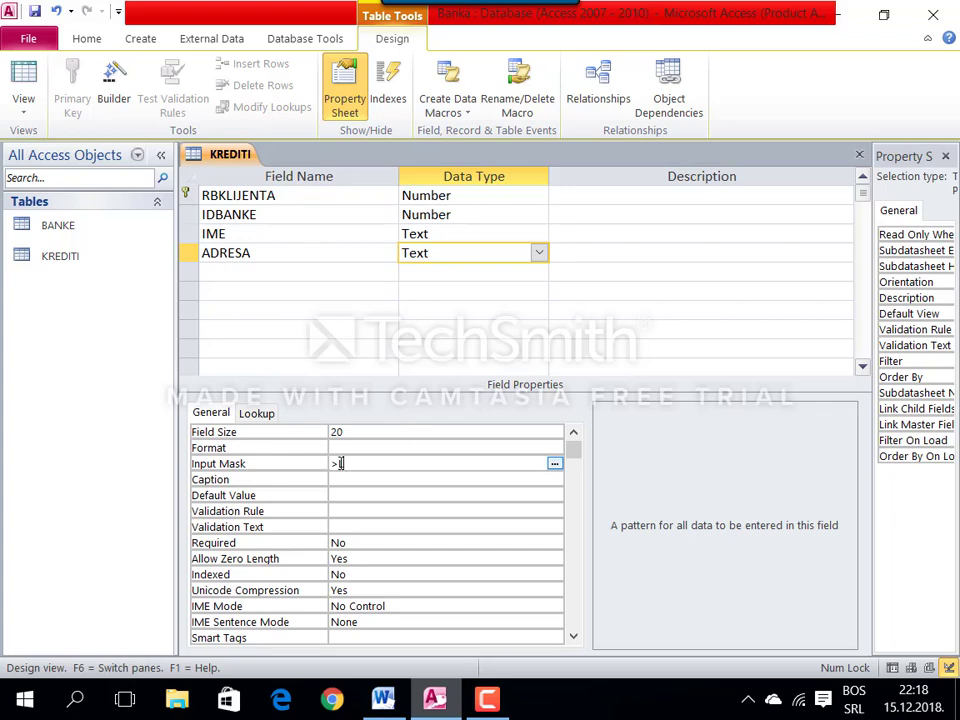
type(">L????????????????????????")
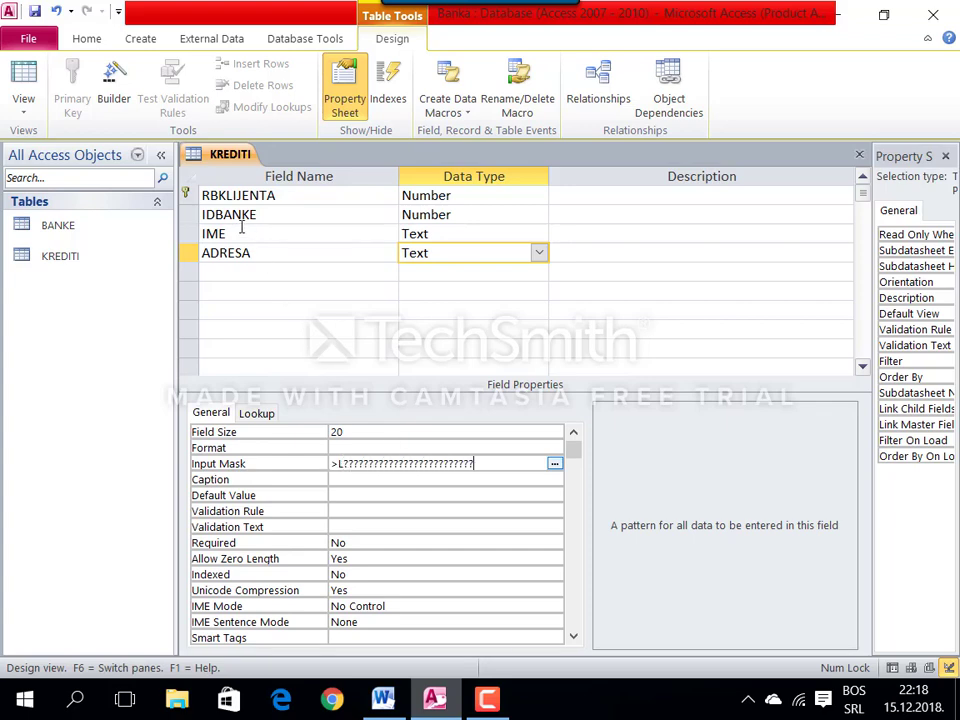
left_click(245, 272)
left_click(383, 698)
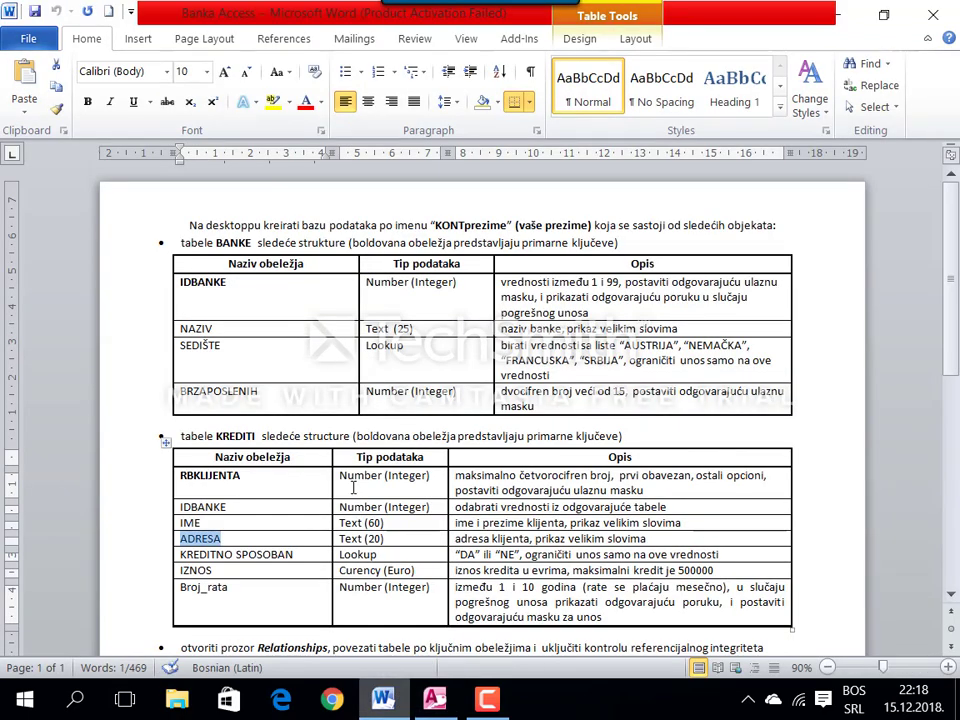
left_click_drag(298, 555, 180, 554)
key("ctrl+c")
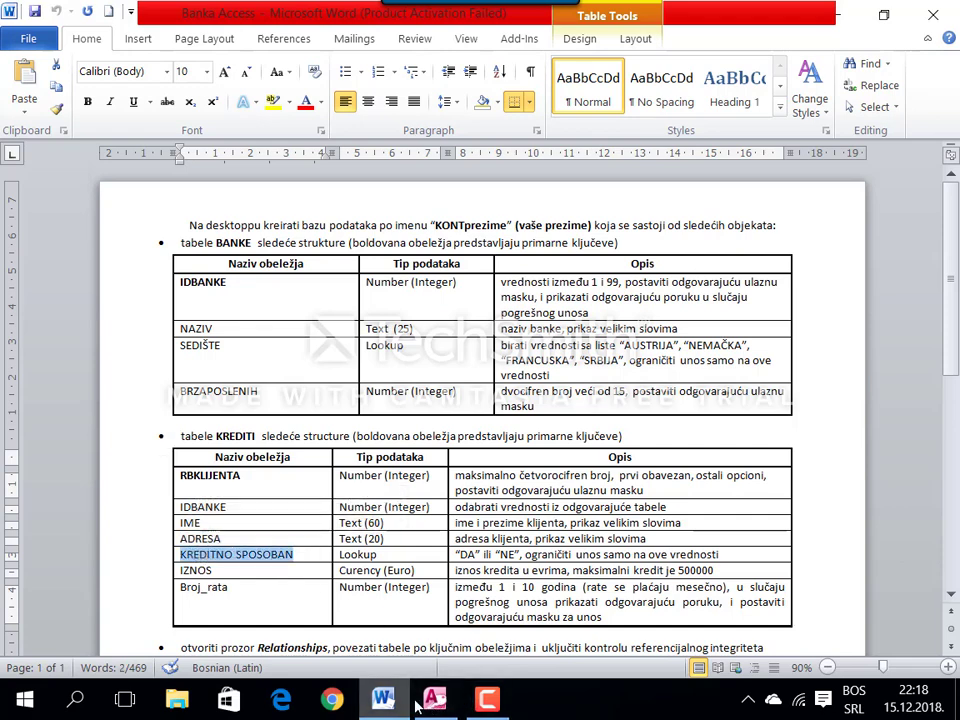
Step: Add KREDITNO SPOSOBAN as a new field and start the Lookup Wizard as its type
left_click(434, 700)
key("ctrl+v")
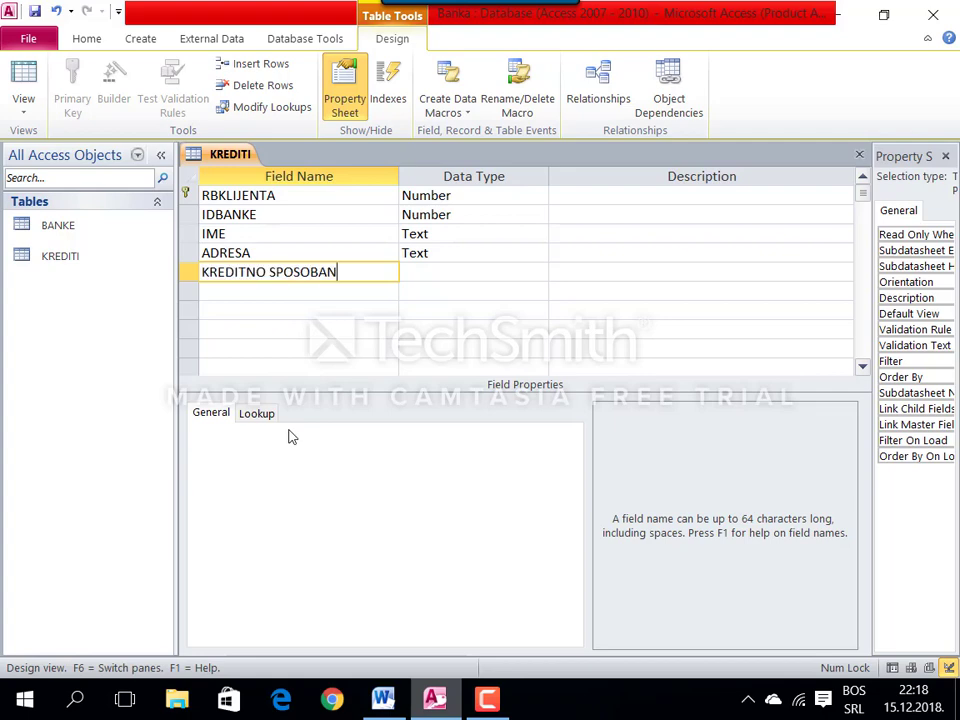
key("Tab")
type("l")
key("Return")
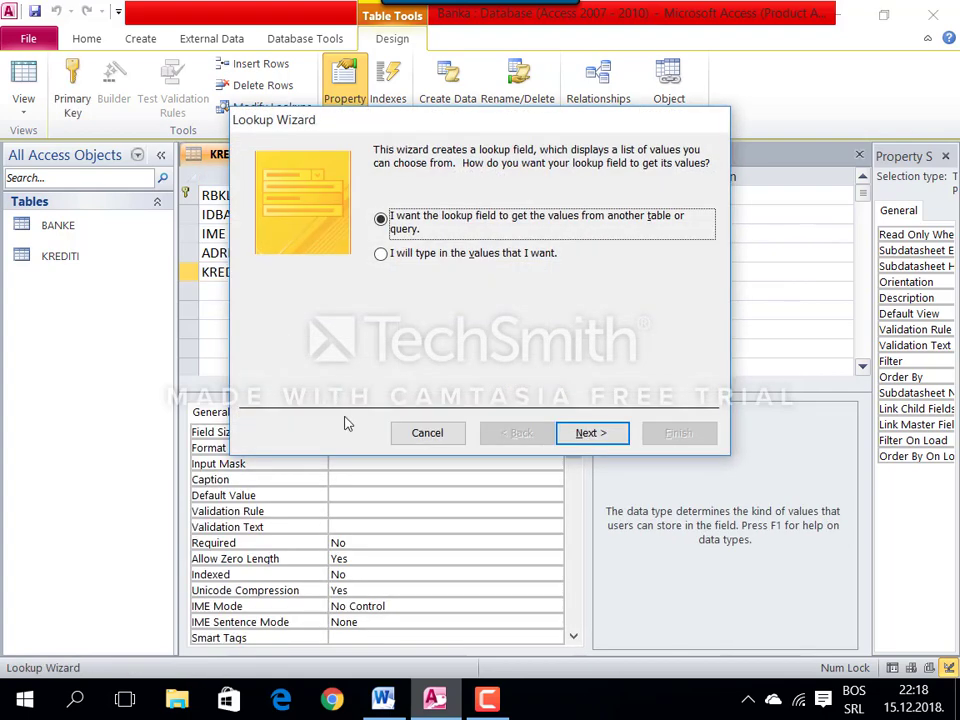
Step: In the Lookup Wizard, type the list values Da and Ne and finish
left_click(450, 258)
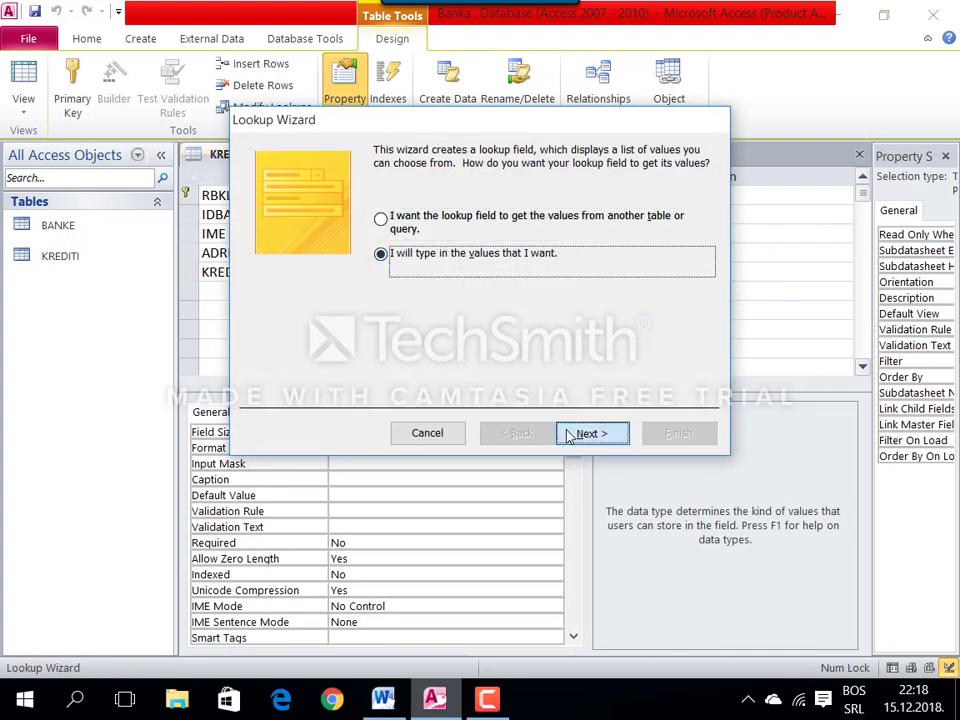
left_click(565, 433)
type("Da")
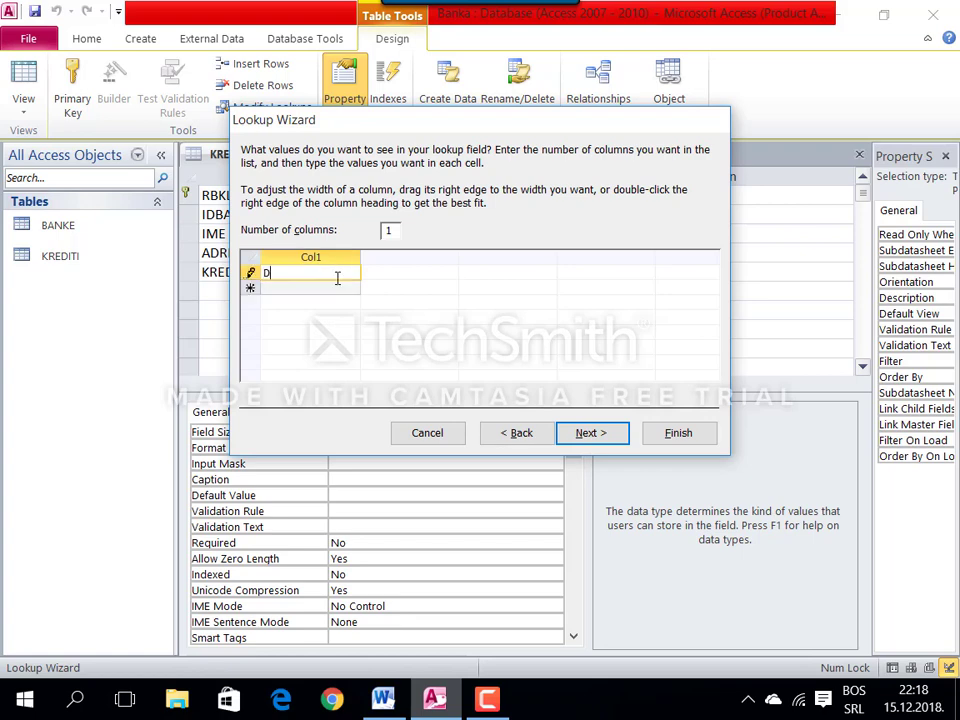
left_click(329, 289)
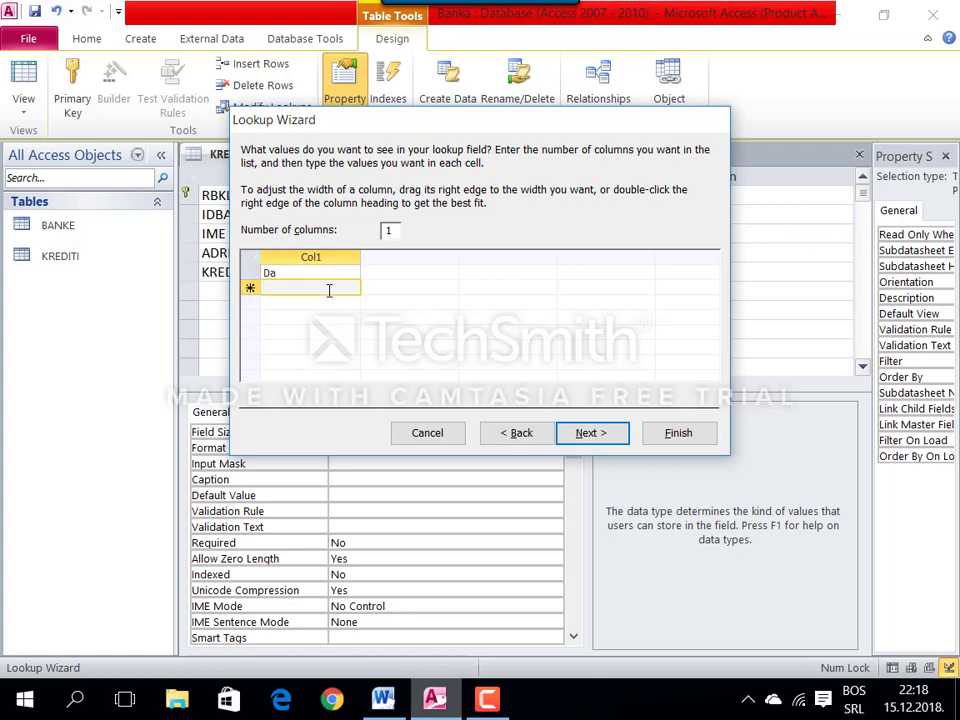
type("Ne")
left_click(666, 433)
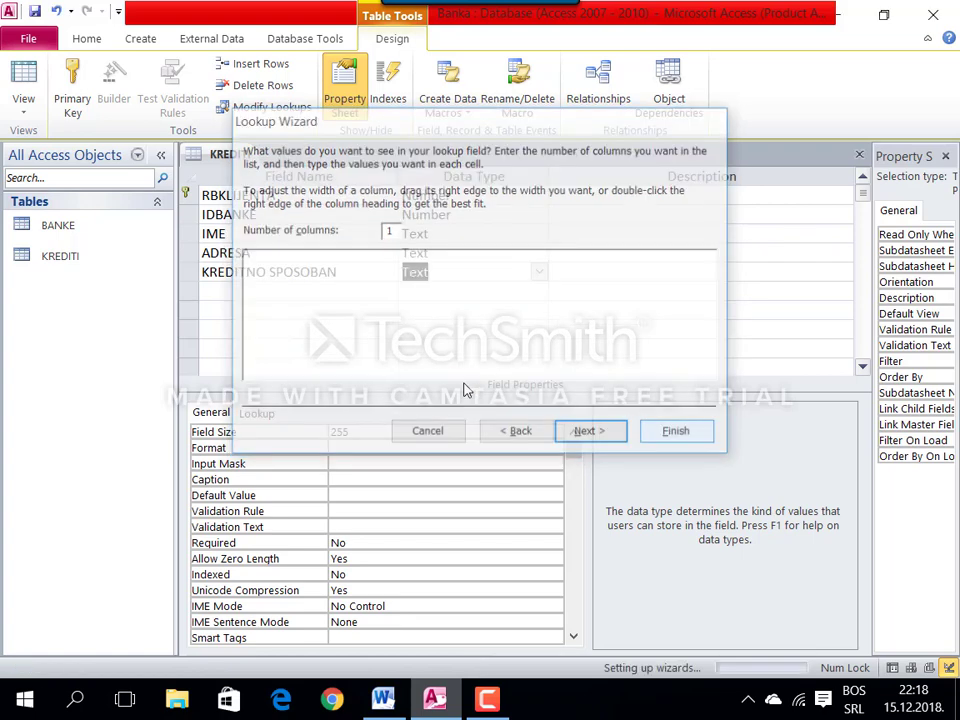
left_click(279, 287)
key("alt+Tab")
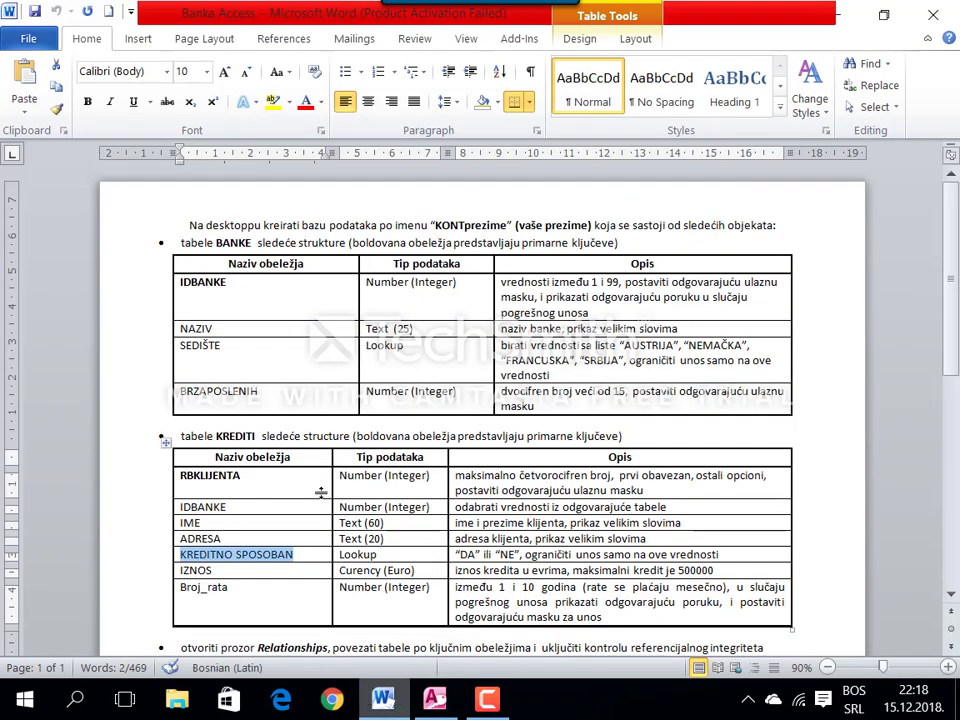
Step: Add an IZNOS field with Currency data type and Euro format
double_click(197, 570)
key("ctrl+c")
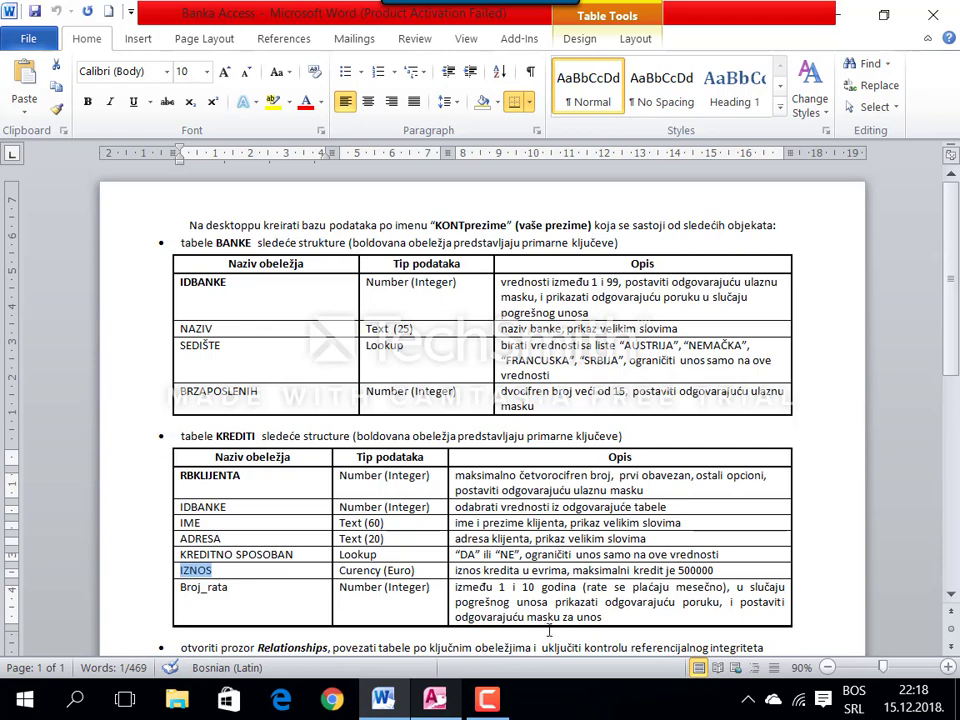
left_click(437, 697)
key("ctrl+v")
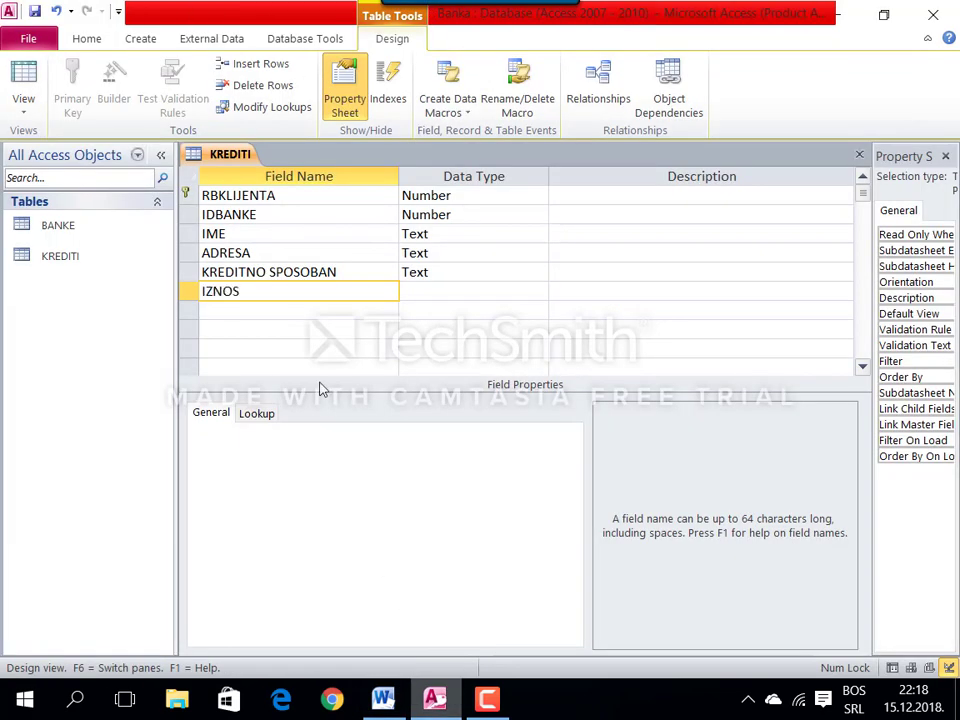
key("Tab")
type("en")
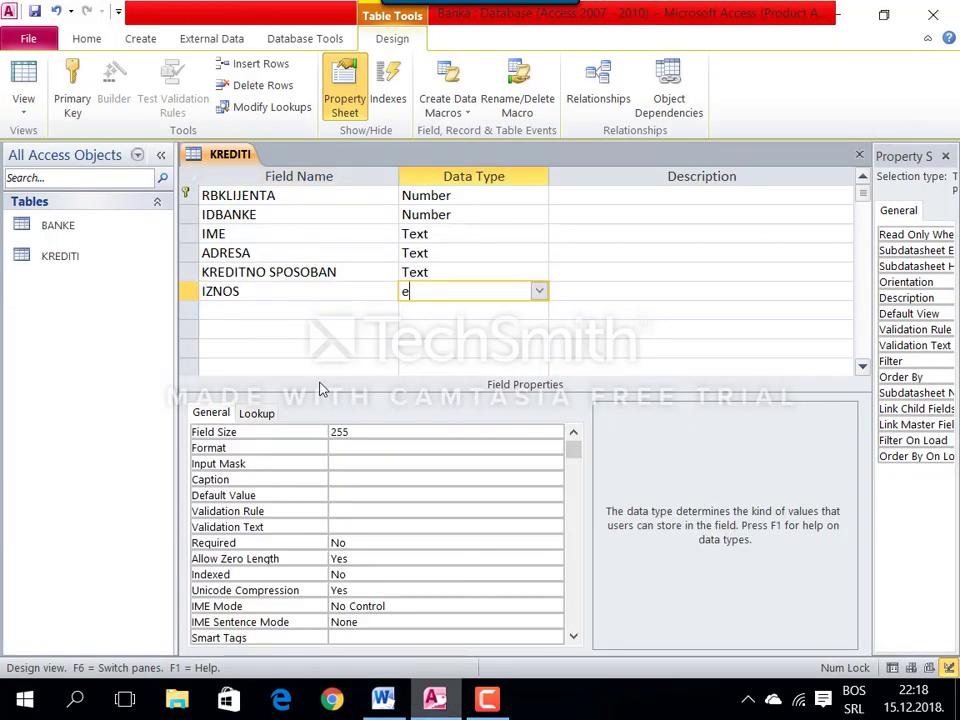
type("currency")
key("Tab")
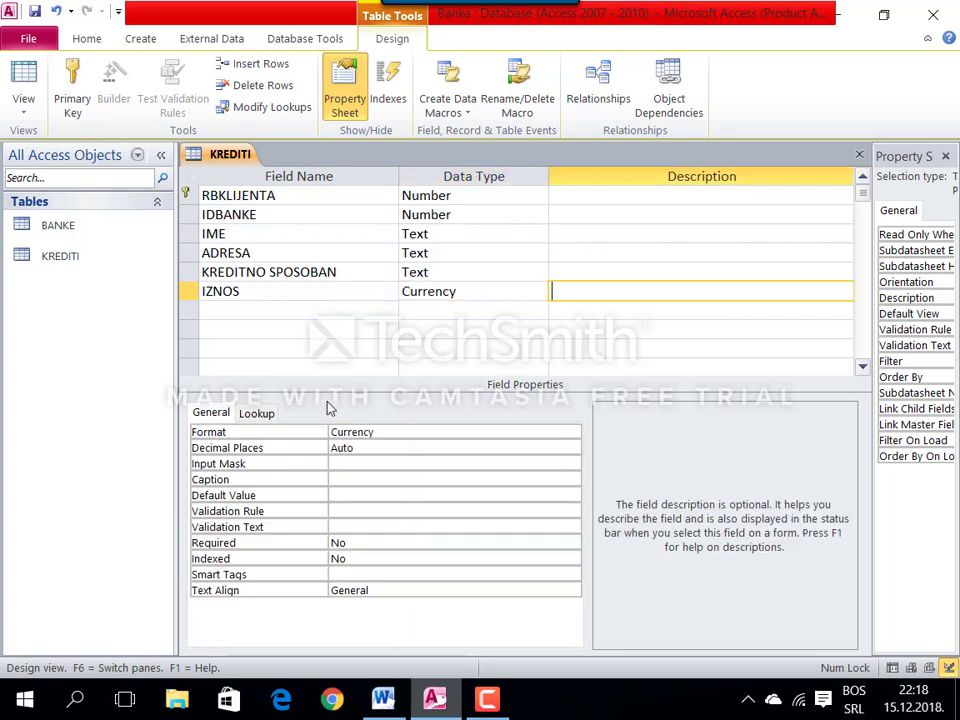
key("F6")
type("e")
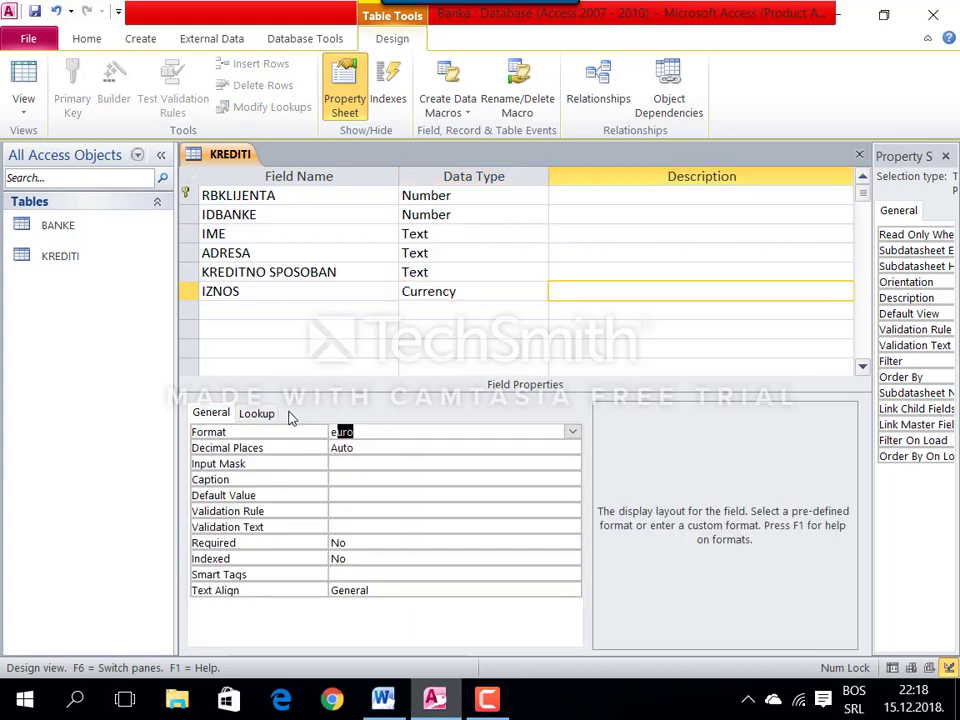
key("Tab")
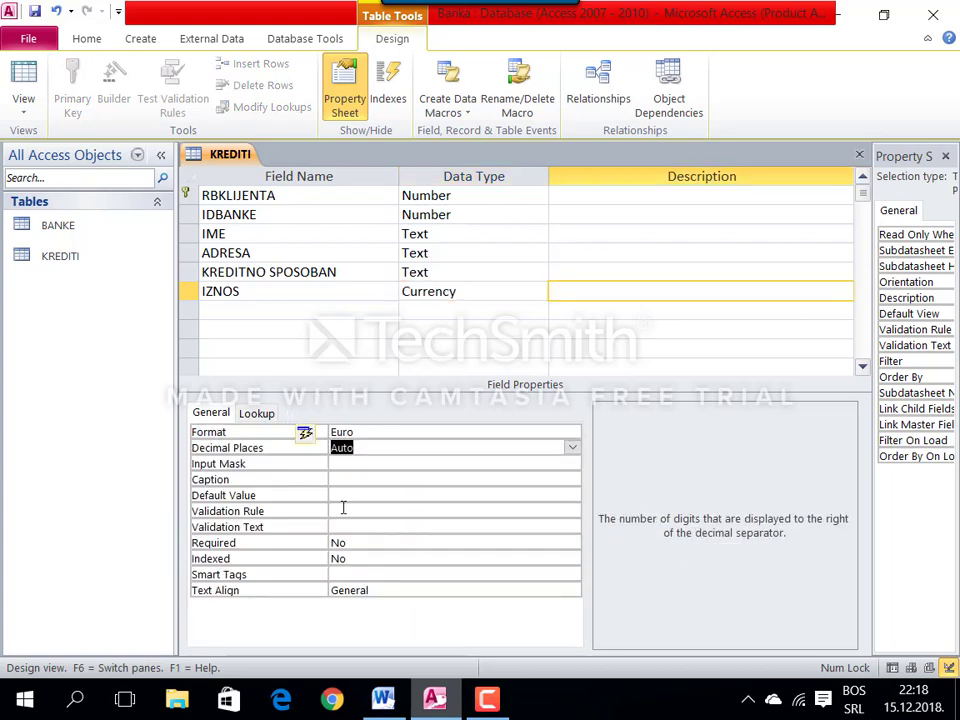
Step: Set IZNOS's validation rule to <500000, copying the limit from the assignment
left_click(343, 510)
left_click(383, 698)
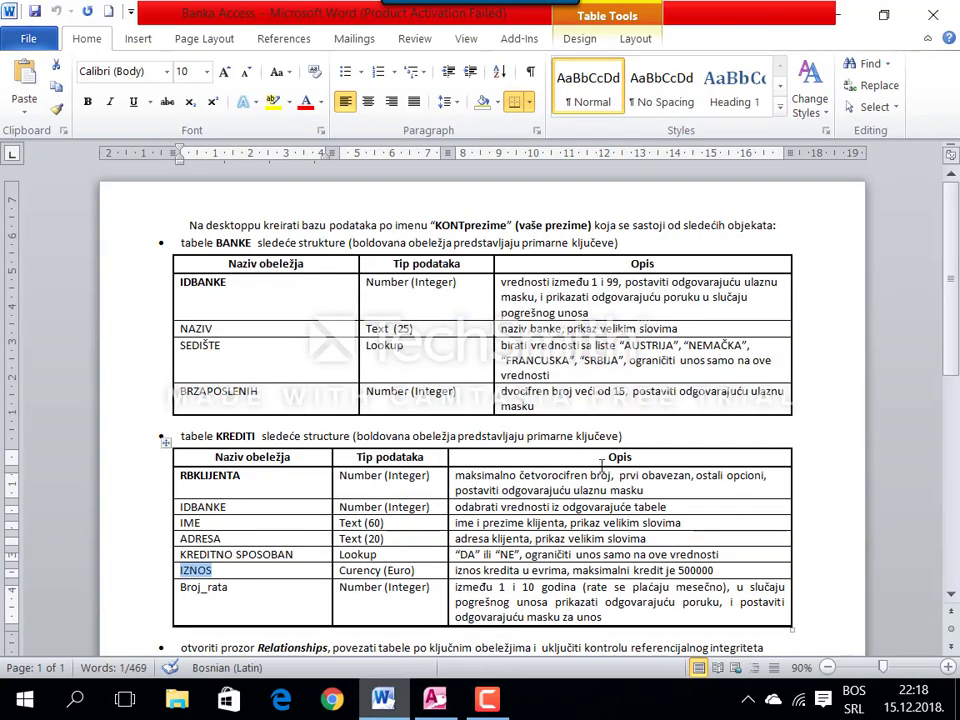
double_click(709, 570)
key("ctrl+c")
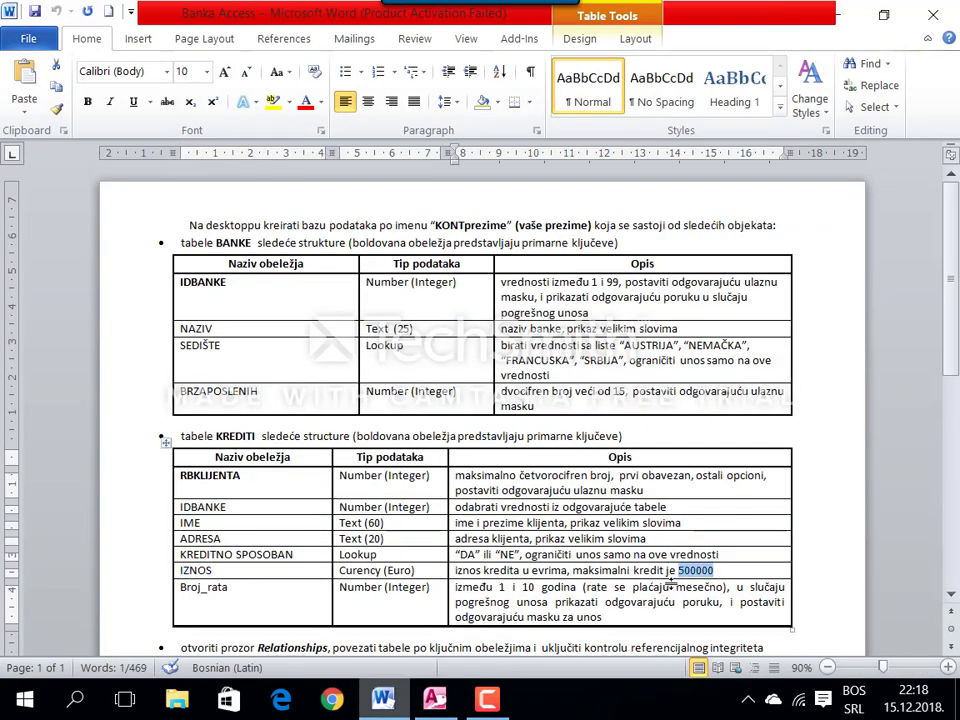
left_click(437, 700)
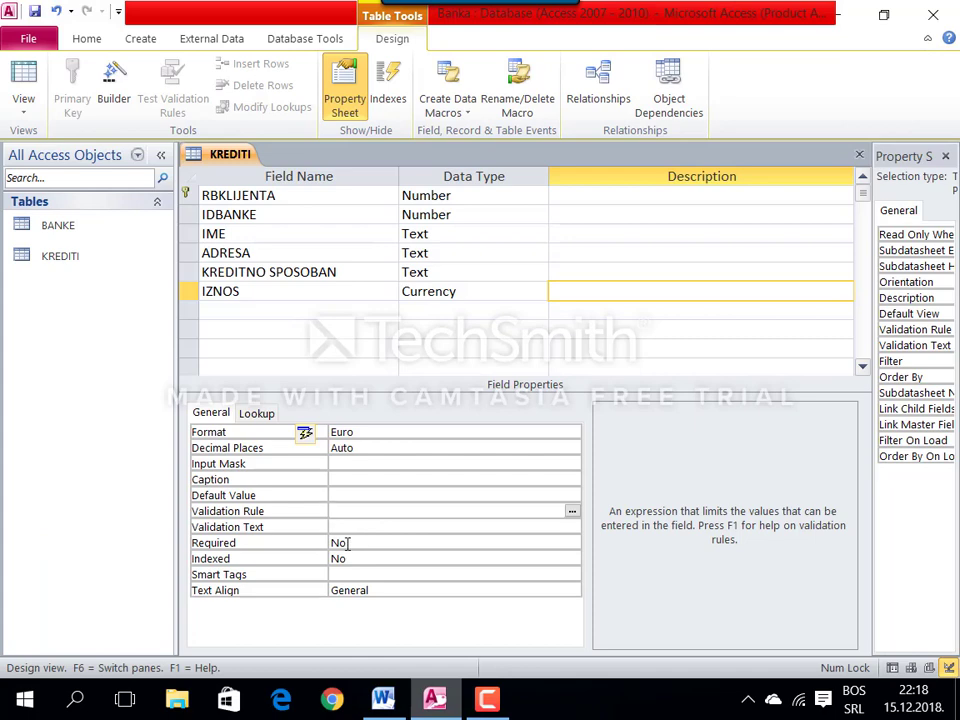
type("<")
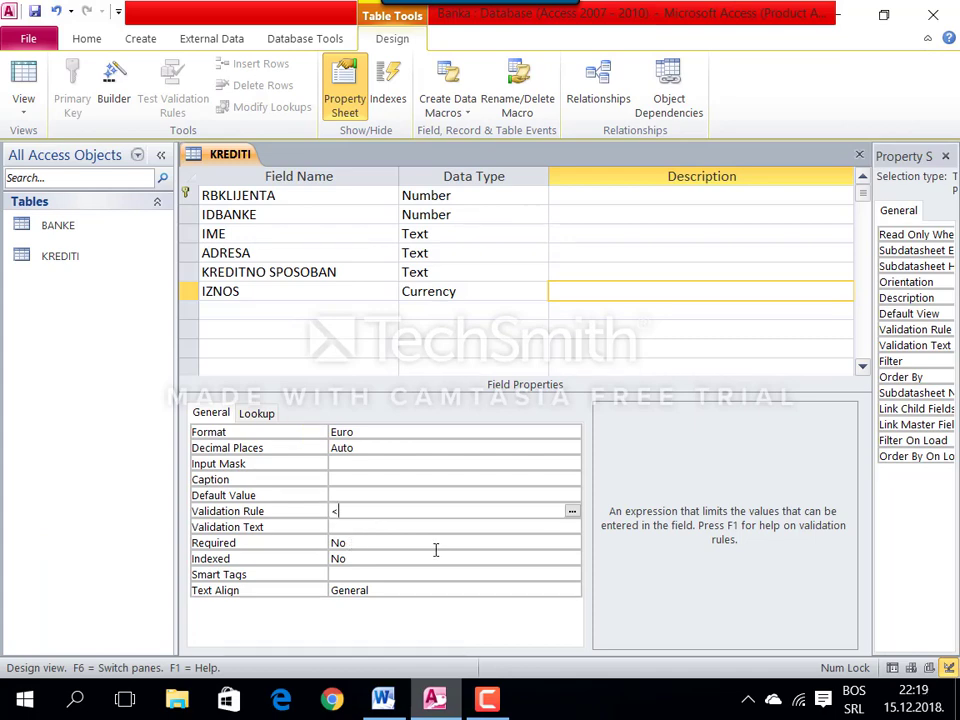
key("ctrl+v")
left_click(223, 308)
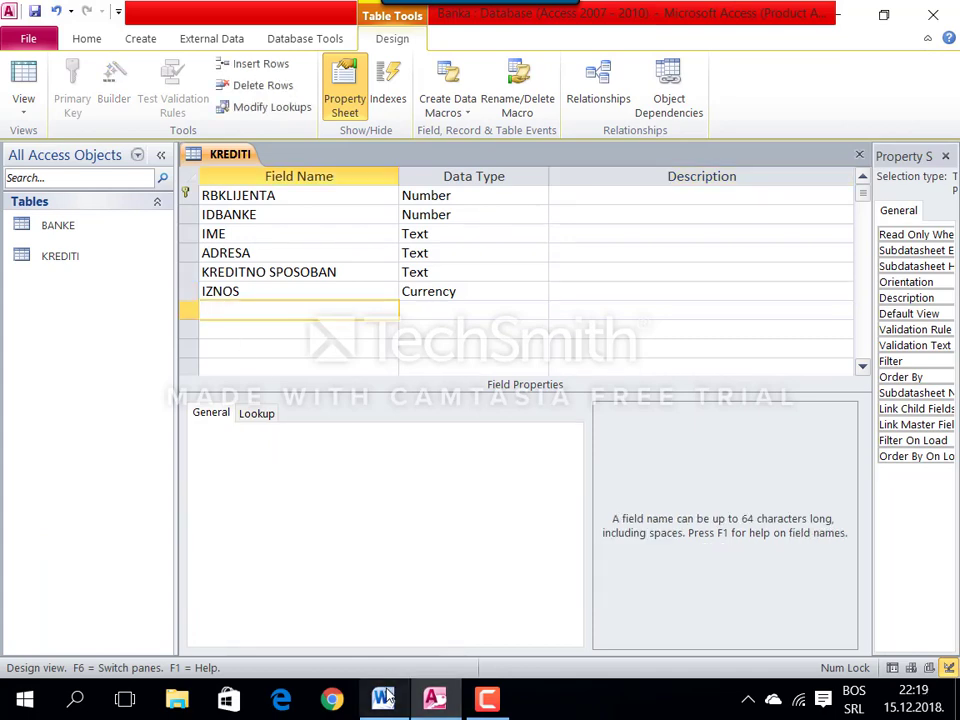
Step: Add a Broj_rata field of Number type with Integer field size
left_click(385, 700)
double_click(205, 587)
key("ctrl+c")
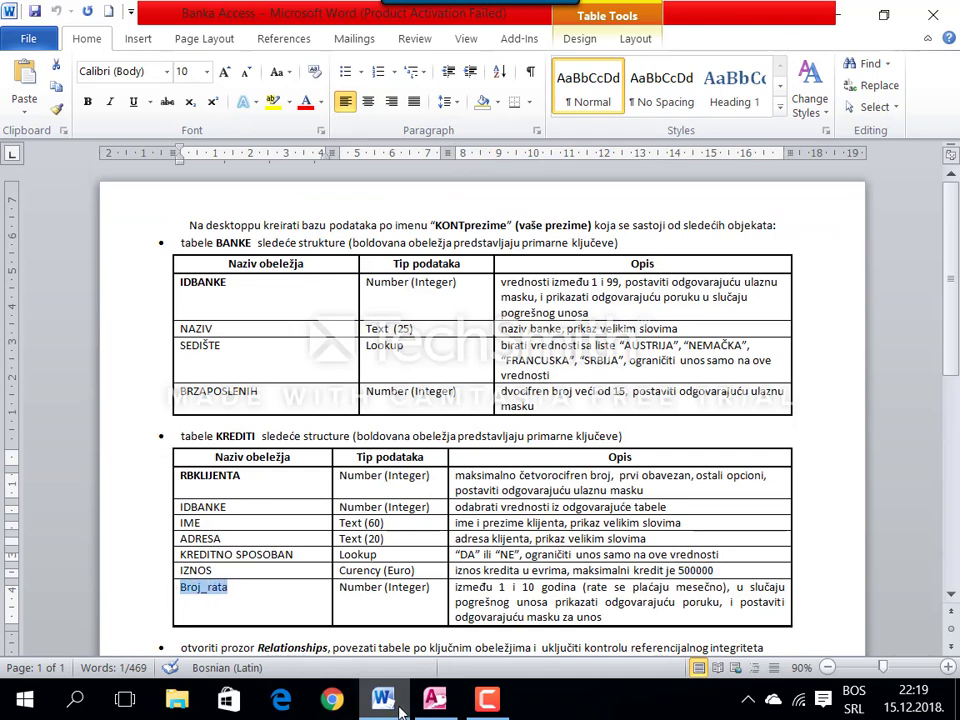
key("alt+Tab")
key("ctrl+v")
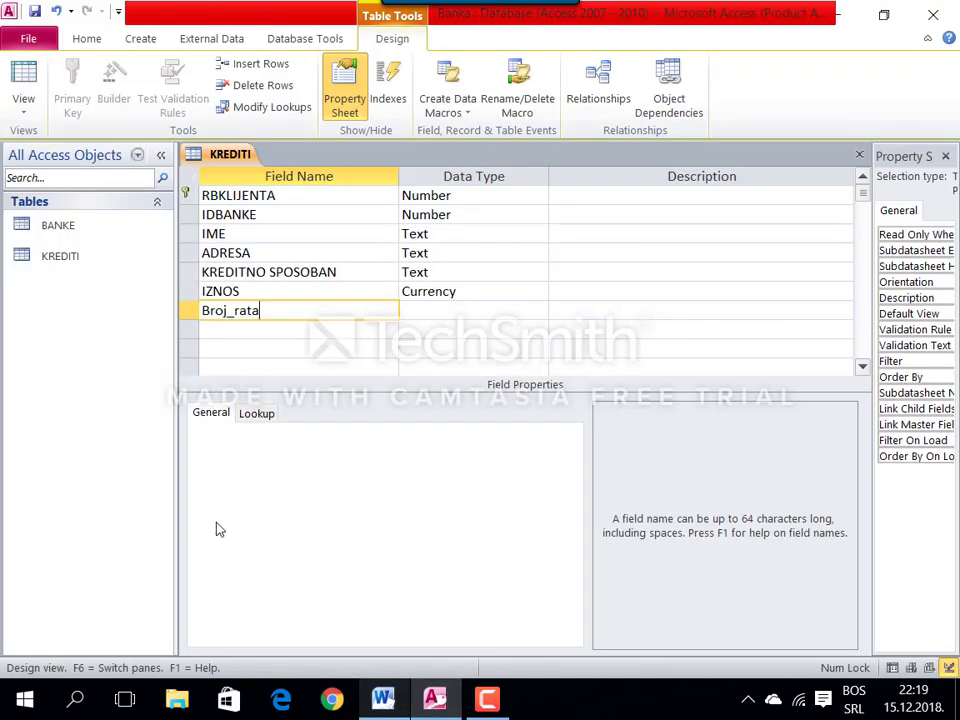
key("Tab")
type("n")
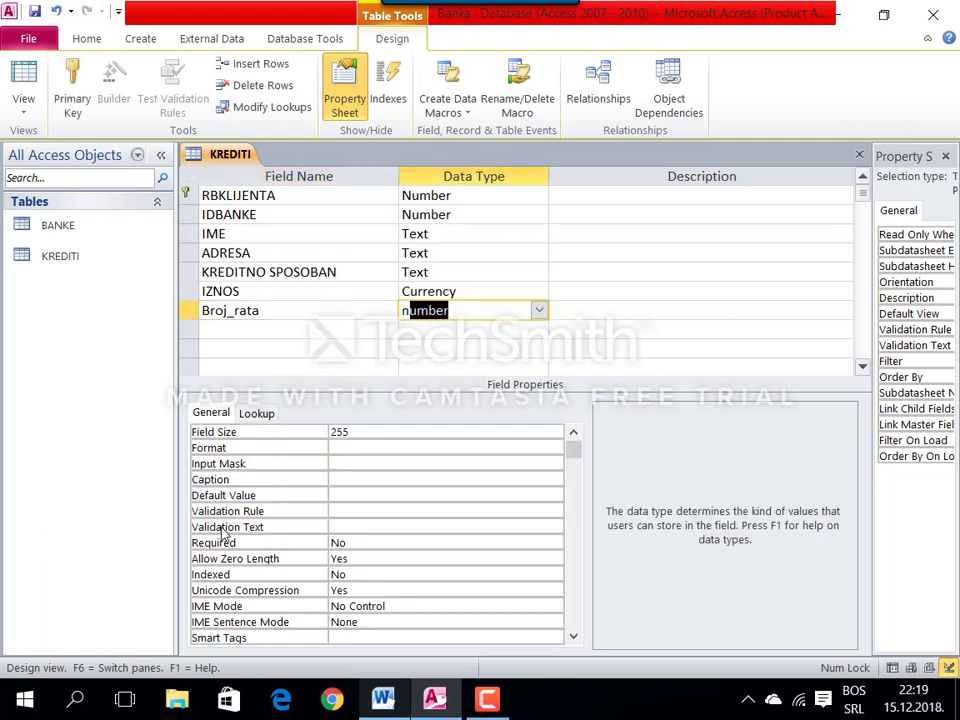
key("Tab")
left_click(247, 432)
type("integer")
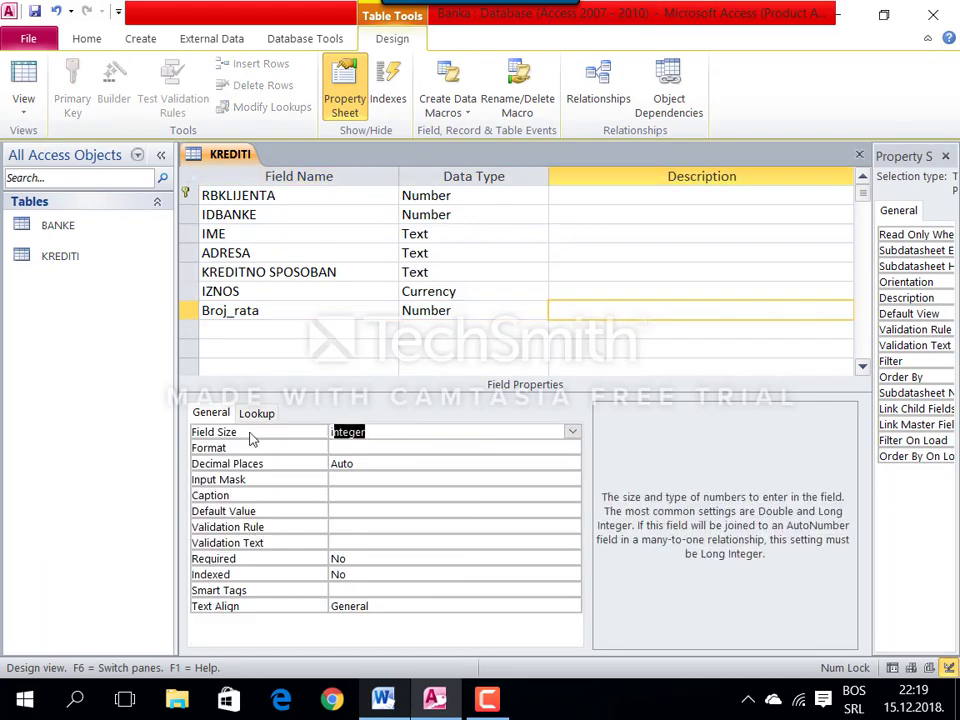
left_click(283, 451)
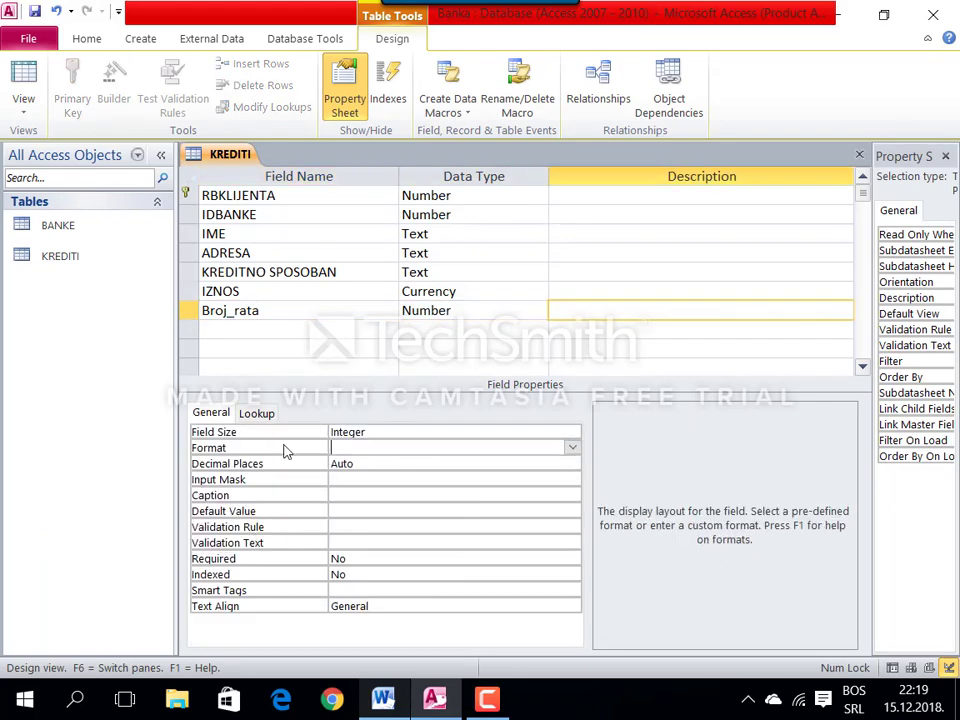
Step: Give Broj_rata input mask 009 and validation rule Between 12 And 120
left_click(344, 479)
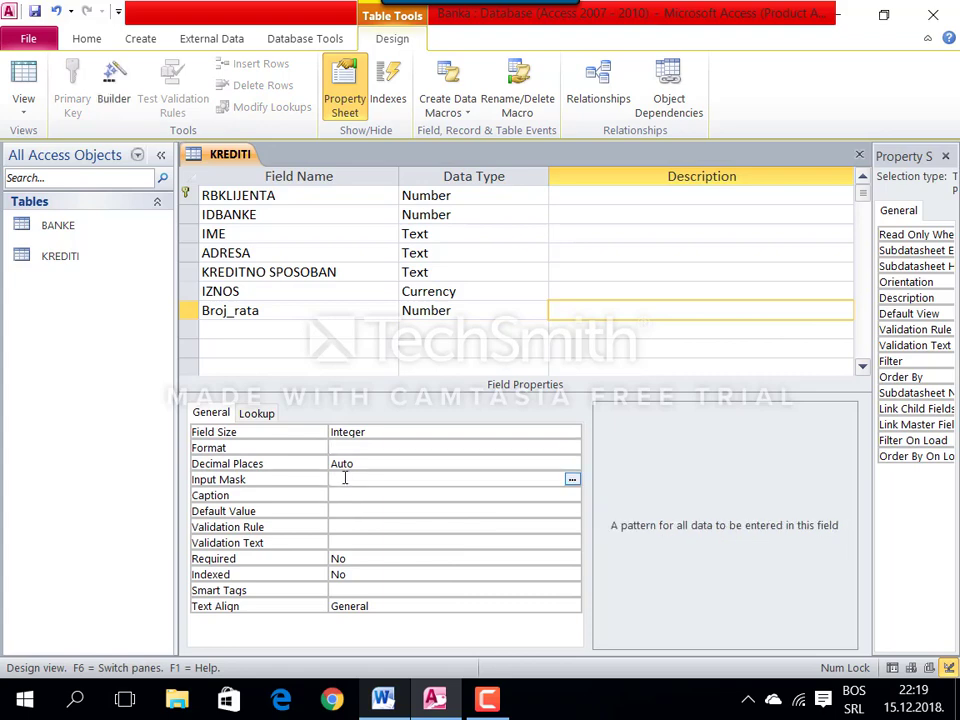
type("00")
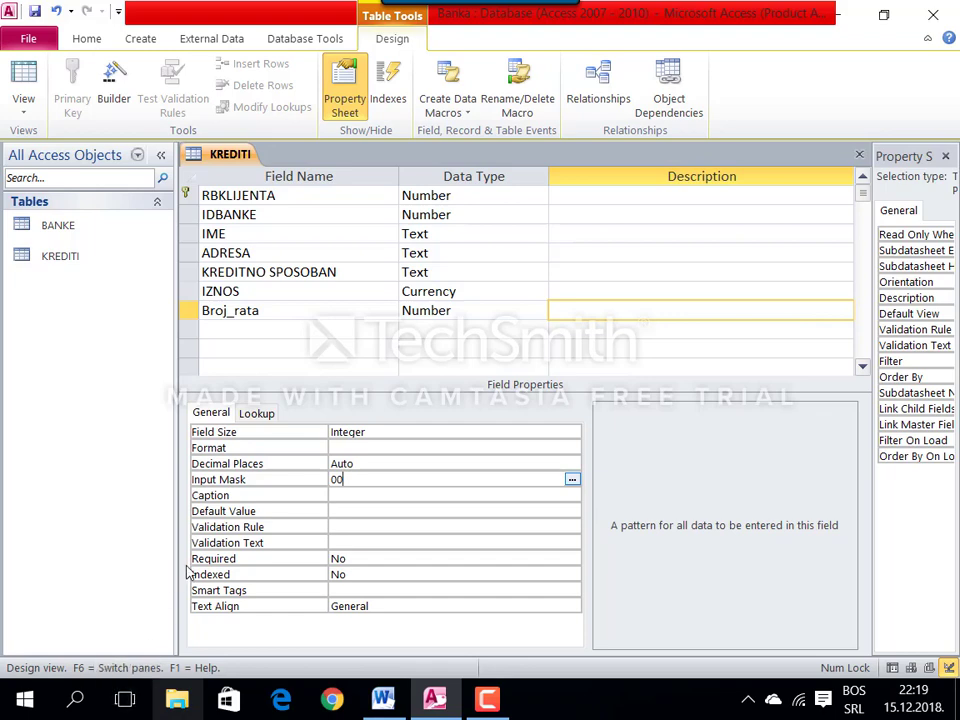
type("9")
left_click(340, 531)
type("Between 1")
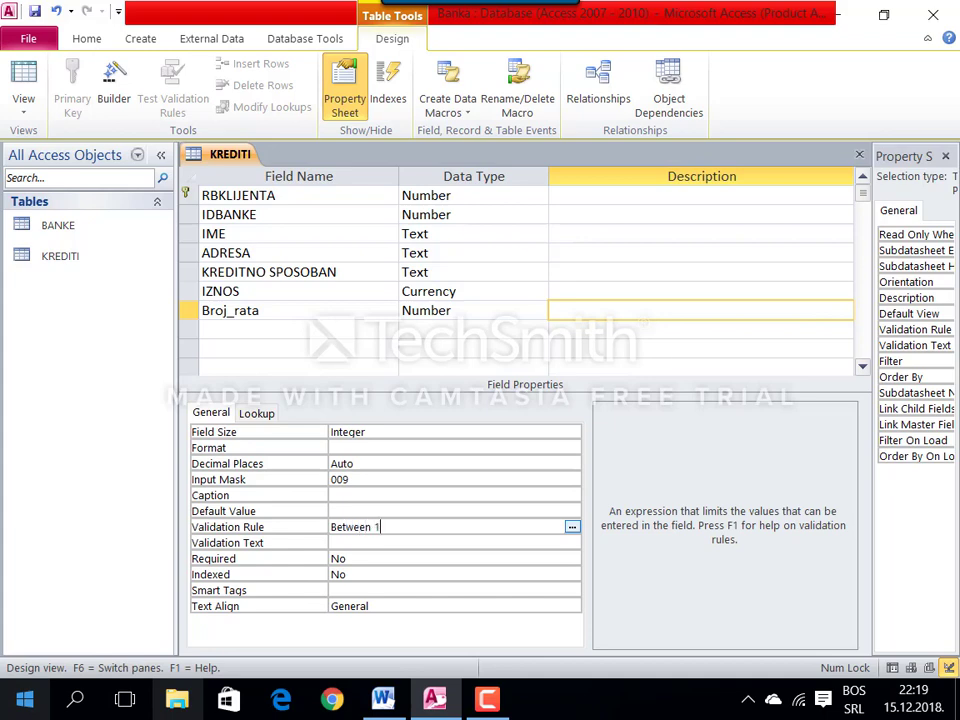
type("2 And 120")
left_click(347, 541)
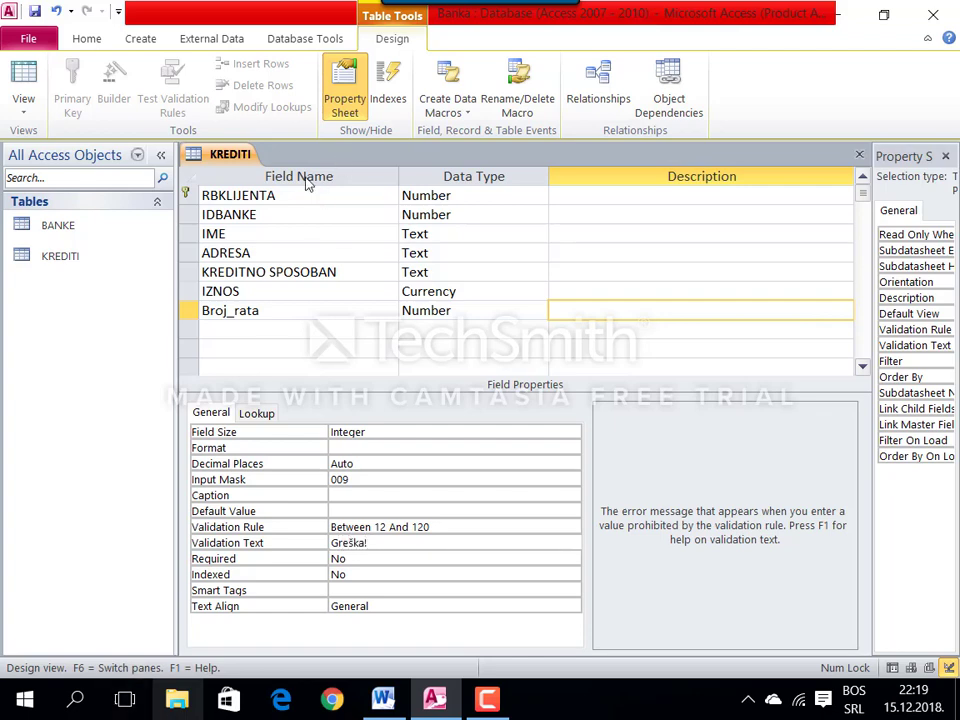
Step: Close the KREDITI table design and locate the Relationships instruction in the Word assignment
right_click(242, 151)
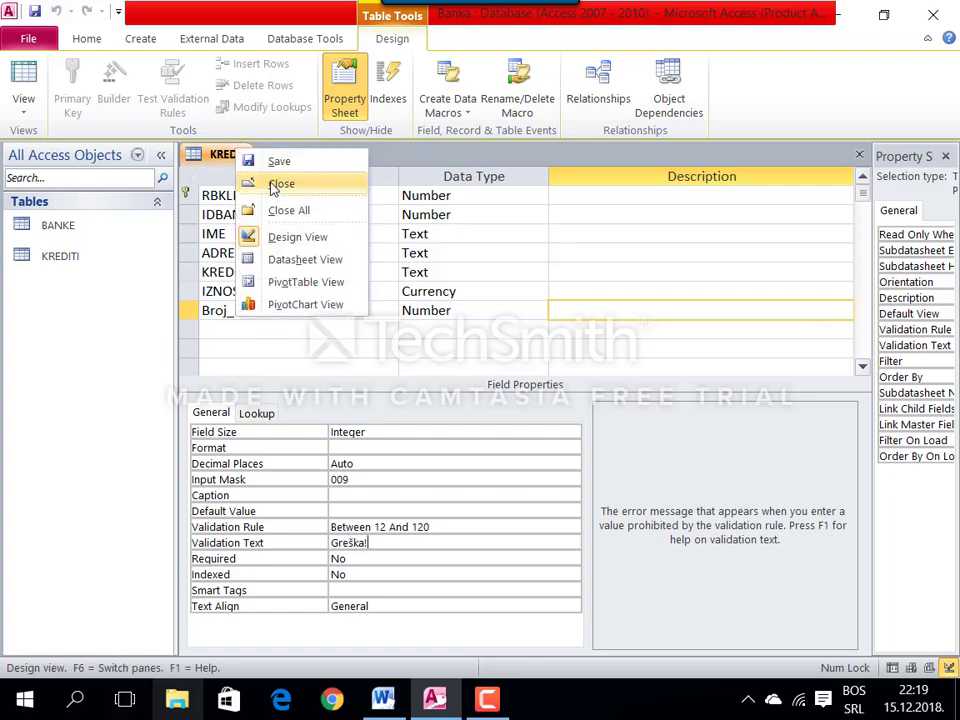
left_click(274, 184)
left_click(376, 695)
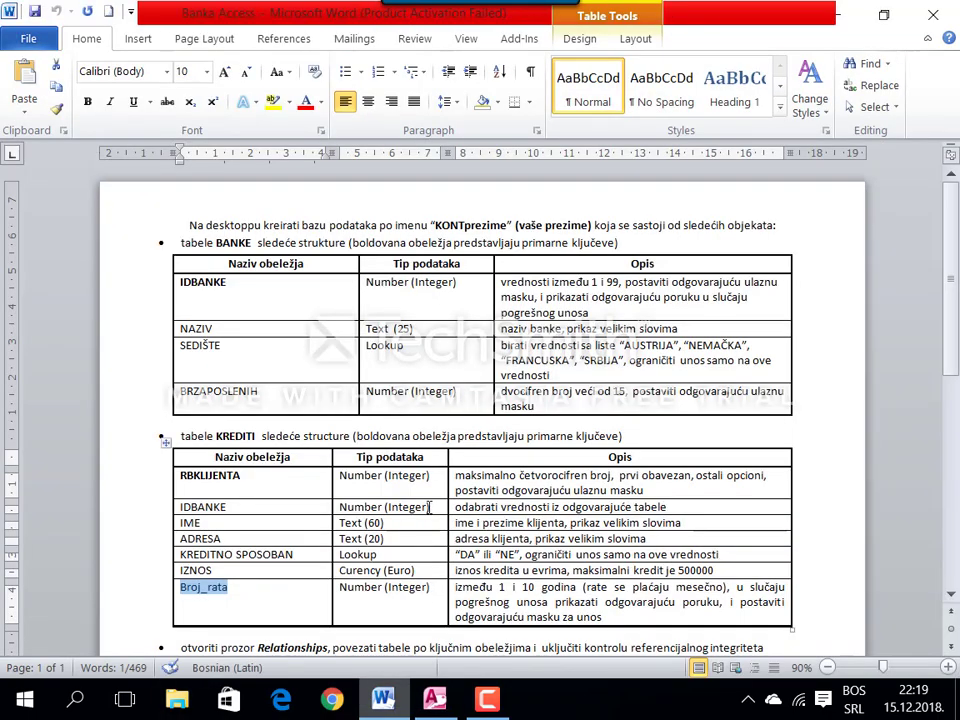
scroll(430, 462, "down", 7)
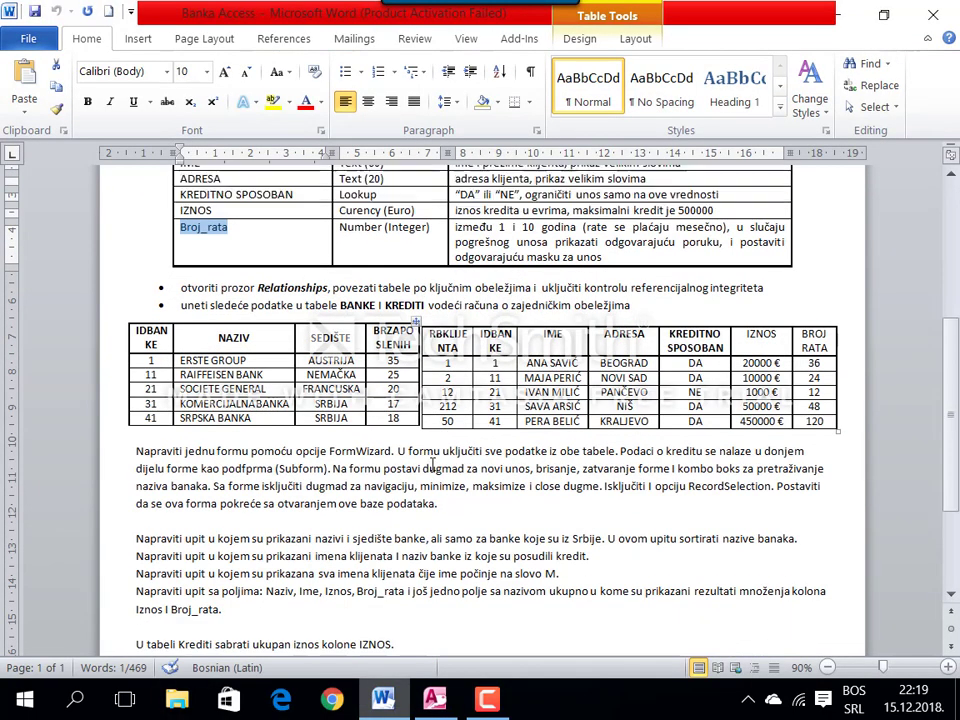
left_click(294, 309)
scroll(296, 330, "up", 2)
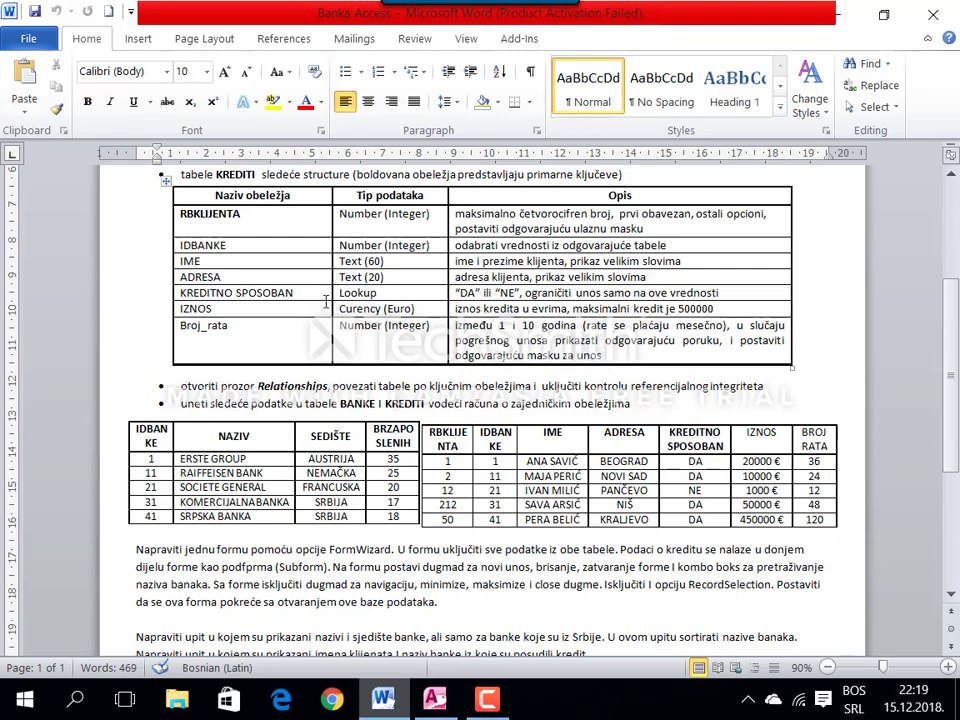
double_click(300, 385)
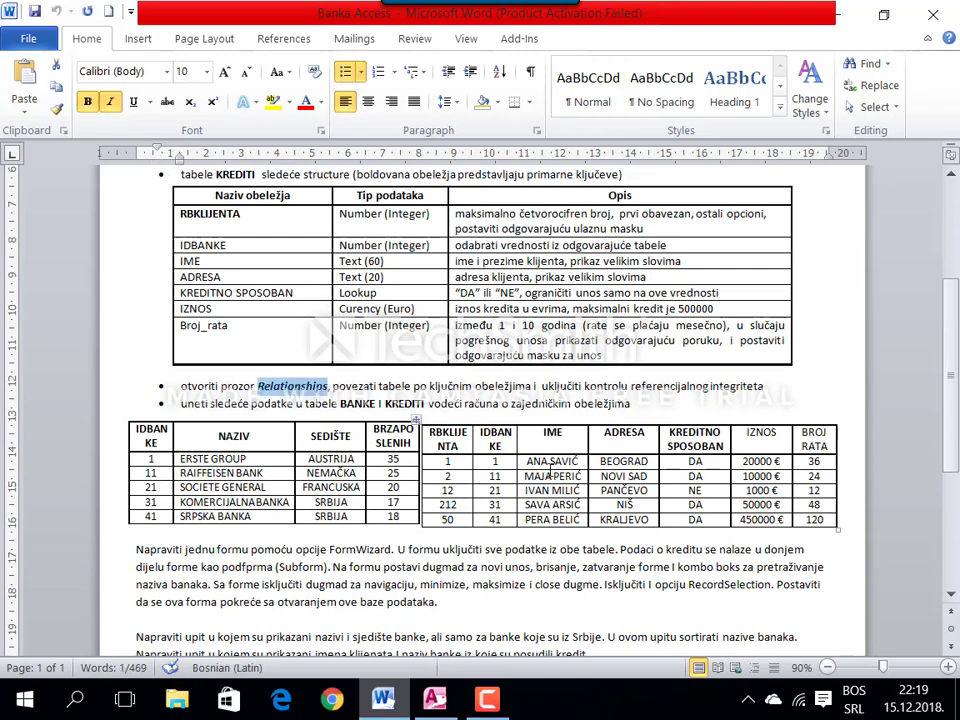
left_click(400, 710)
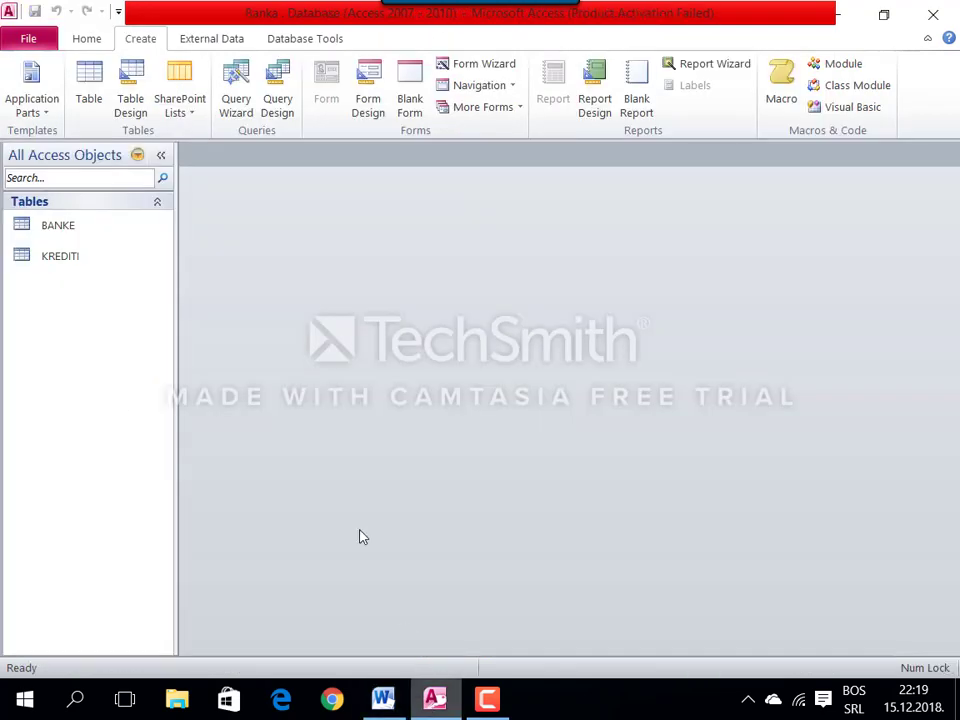
Step: Enforce referential integrity on the BANKE–KREDITI relationship, then close the Relationships view
left_click(296, 37)
left_click(221, 98)
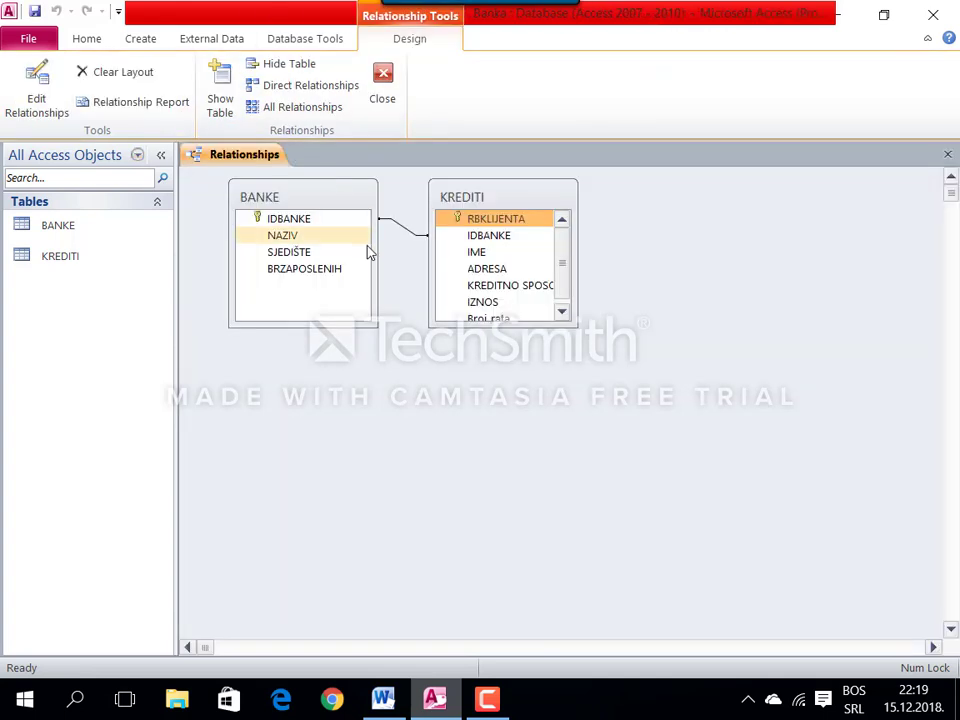
left_click(402, 232)
right_click(403, 232)
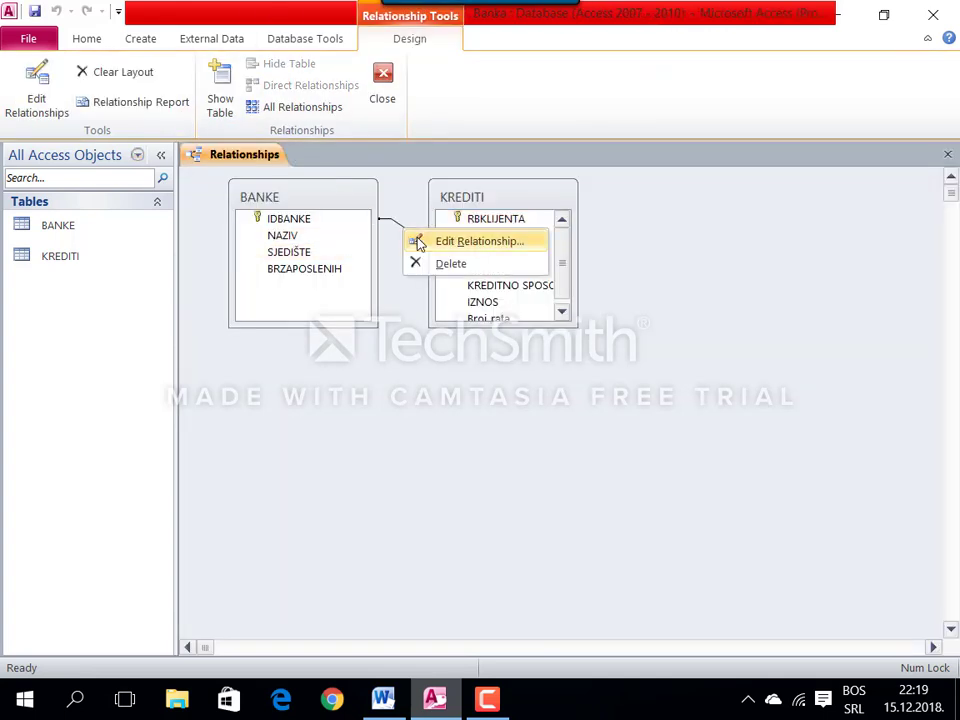
left_click(419, 242)
left_click(399, 290)
left_click(578, 188)
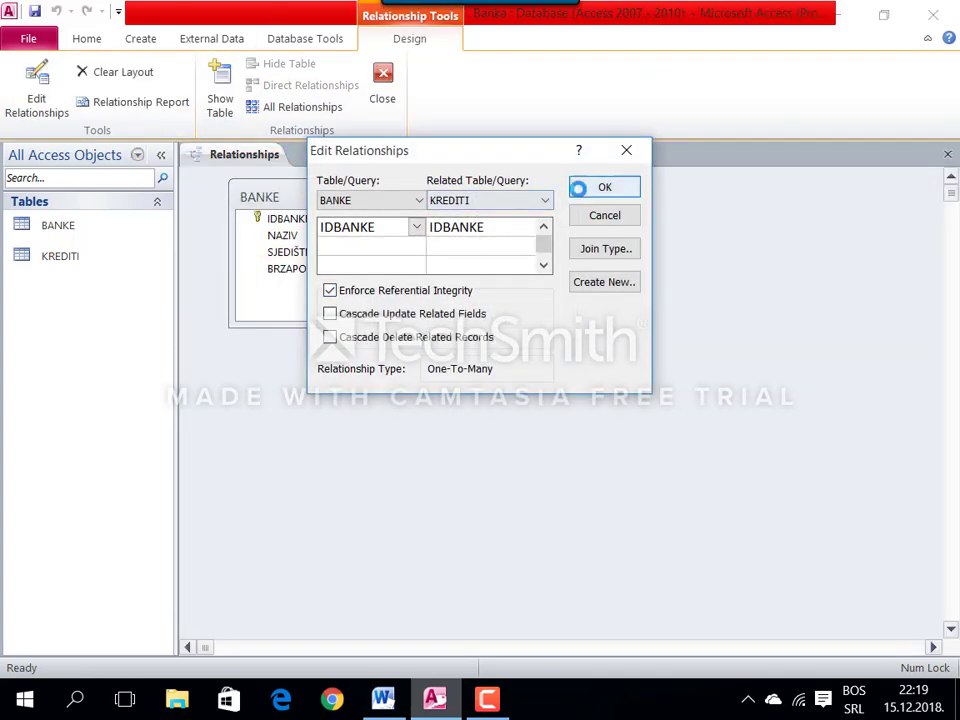
right_click(257, 158)
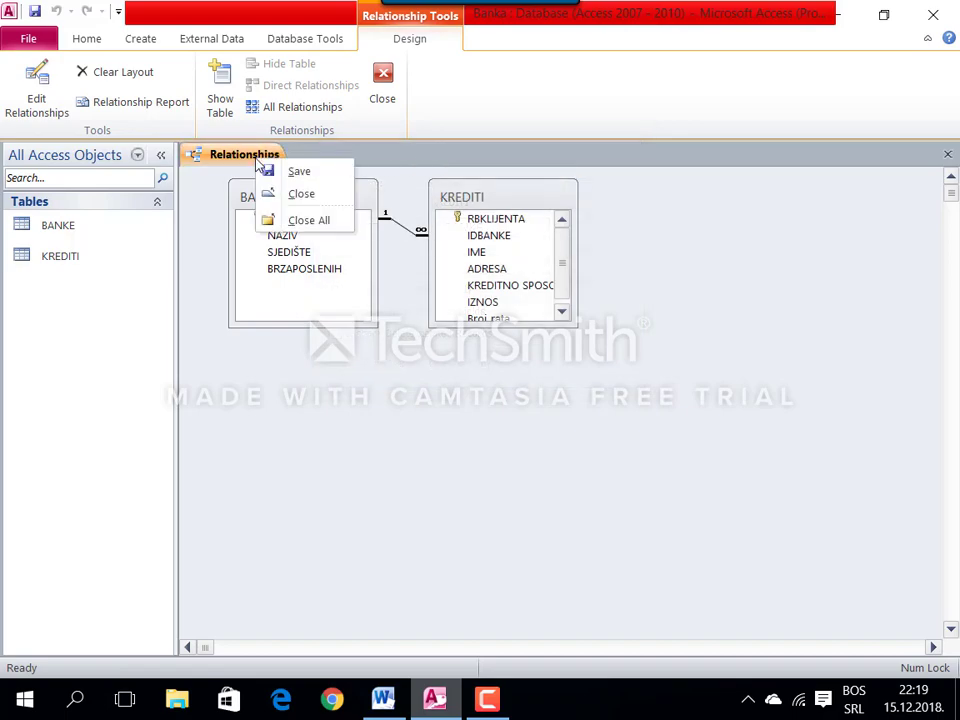
left_click(291, 196)
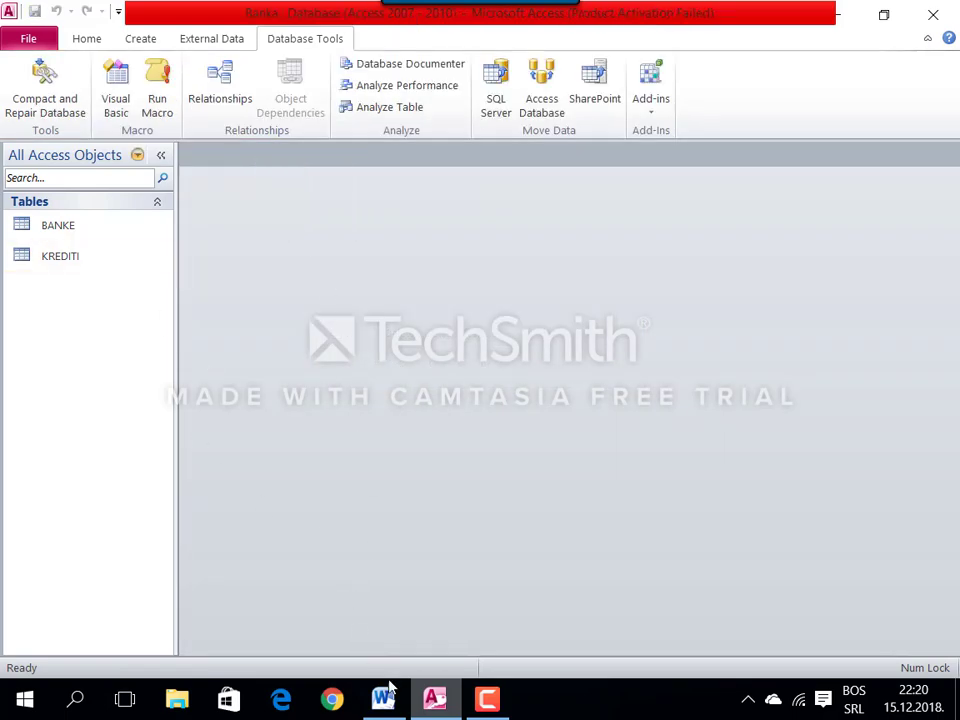
Step: Select ERSTE GROUP in the Word bank table and pick the BANKE table in Access
left_click(383, 698)
scroll(352, 478, "down", 4)
scroll(352, 469, "up", 1)
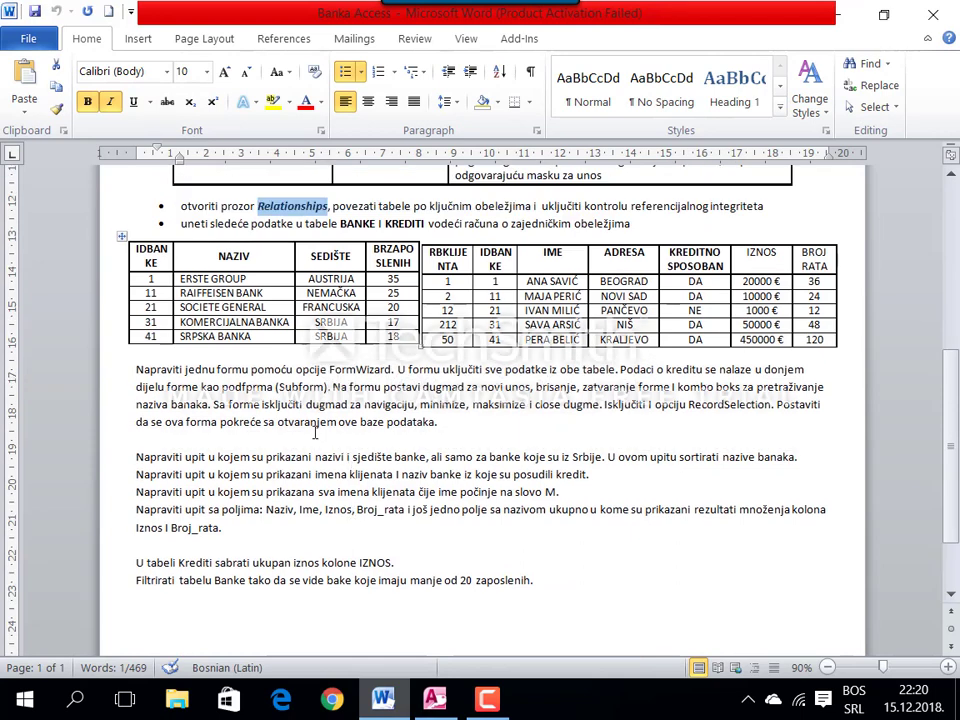
left_click_drag(180, 279, 247, 279)
key("ctrl+c")
left_click(434, 698)
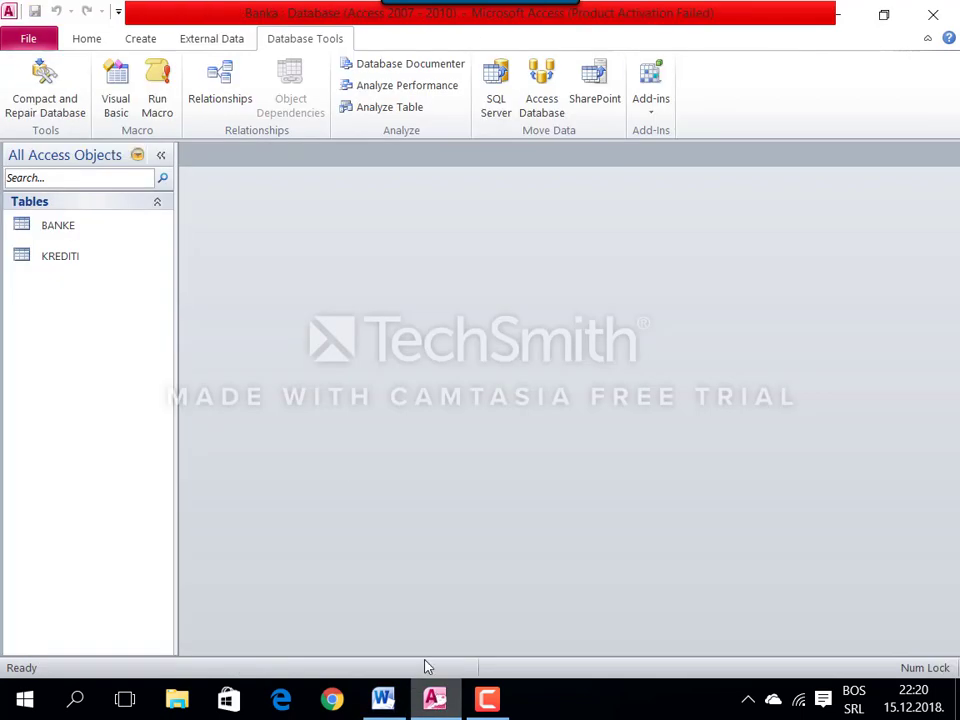
left_click(112, 226)
Step: Open BANKE and enter record 1: ERSTE GROUP, Austrija, 35 employees
double_click(112, 226)
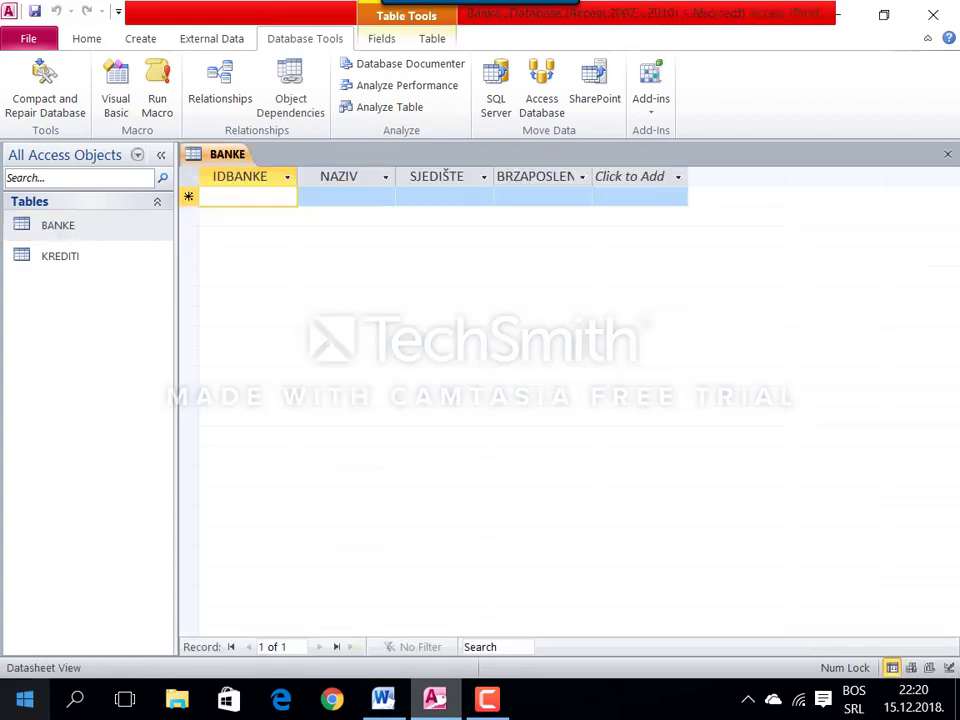
type("1")
key("Tab")
key("ctrl+v")
key("Tab")
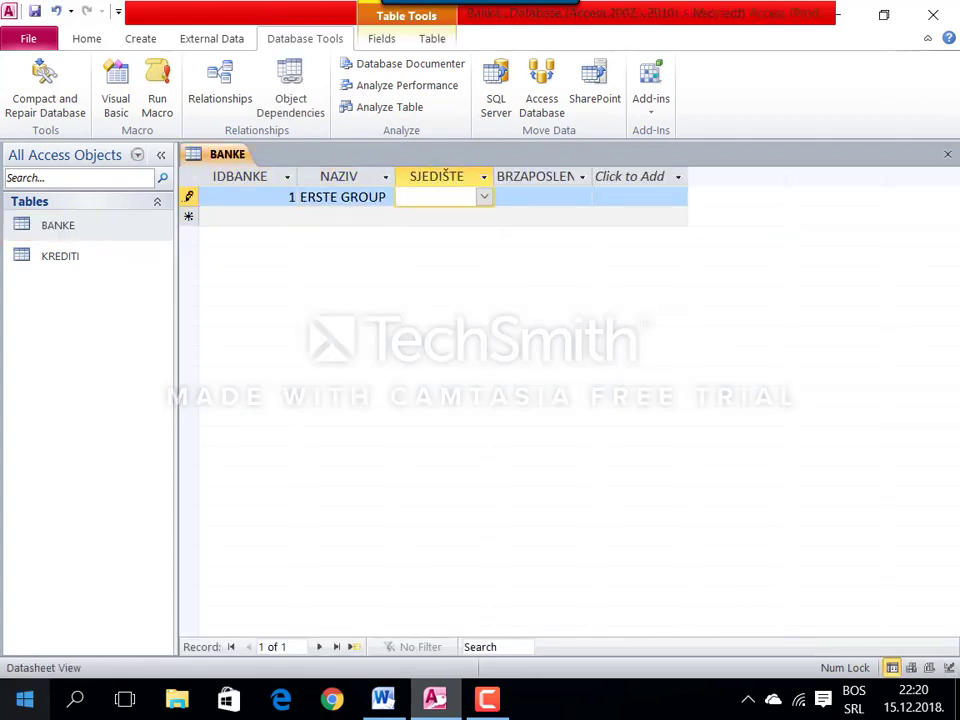
type("Austrija")
key("Tab")
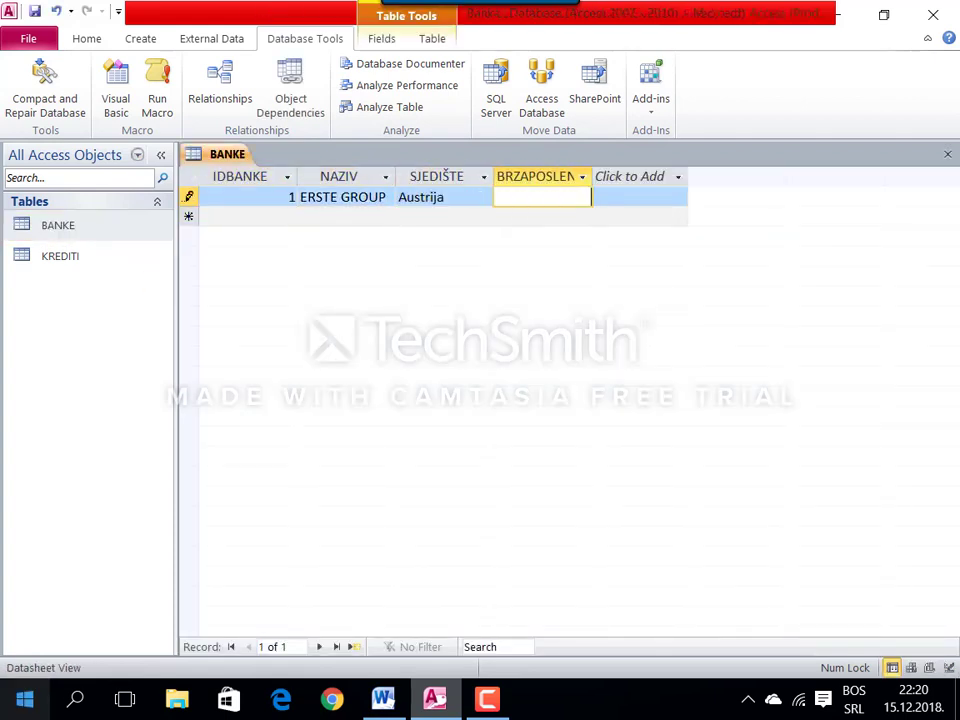
type("35")
key("Tab")
Step: Enter record 11: RAIFFEISEN BANK, Njemačka, 25 employees, copying the name from Word
type("1")
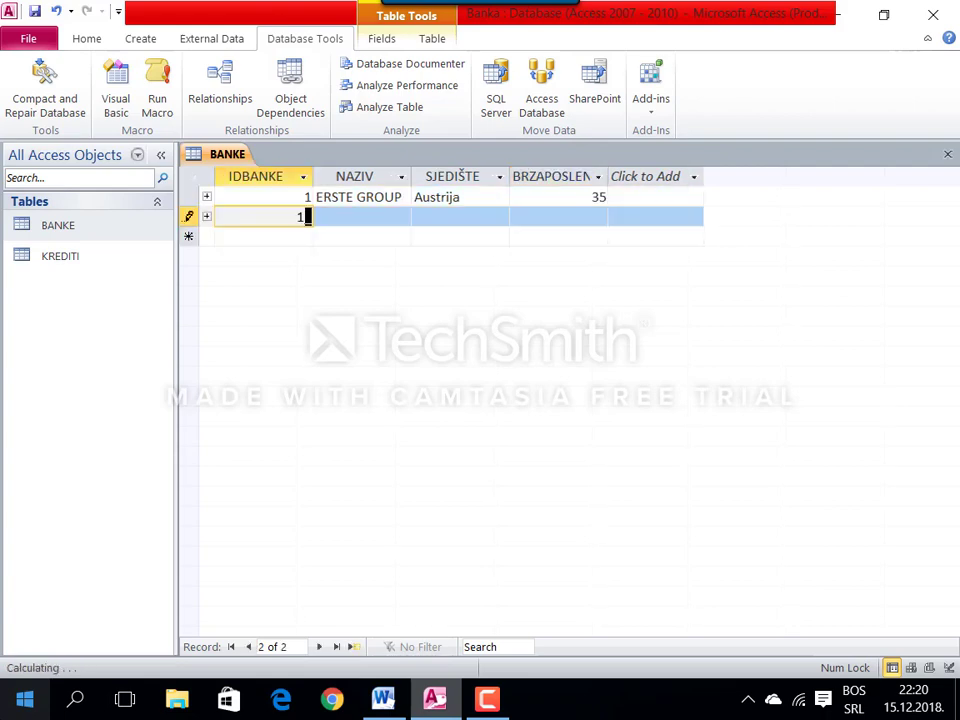
type("1")
key("Tab")
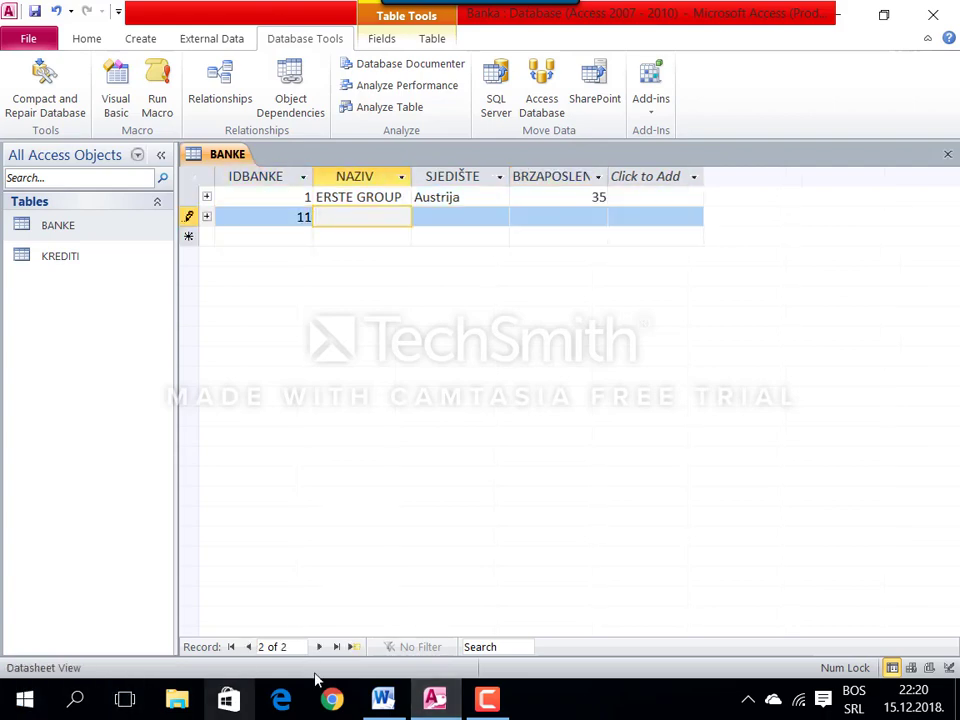
left_click(383, 698)
left_click_drag(179, 279, 232, 279)
left_click(264, 293)
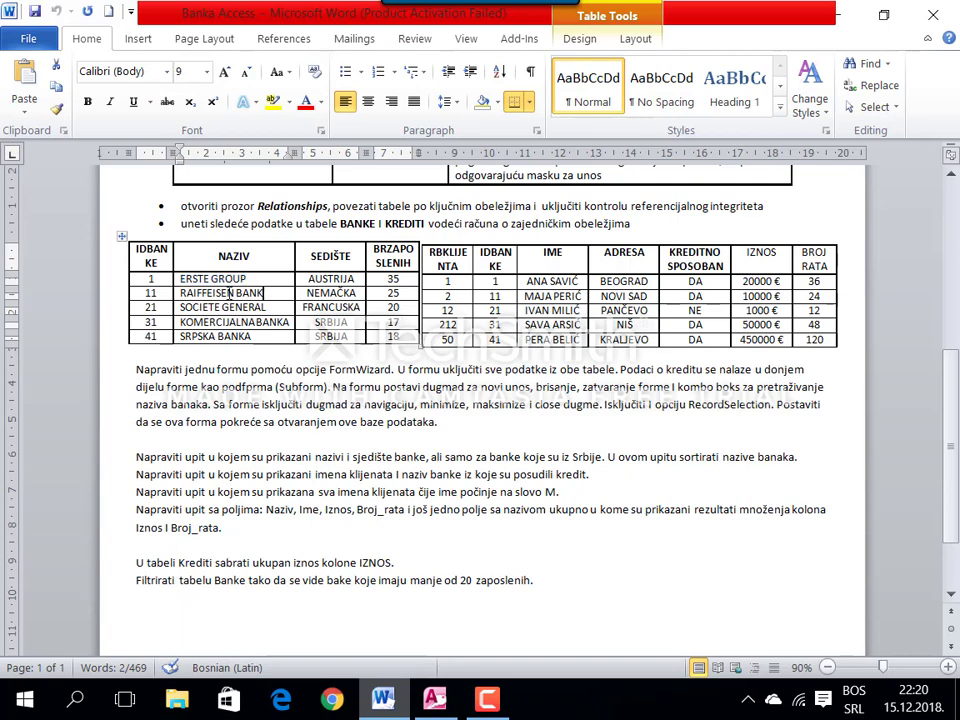
left_click(180, 293, "shift")
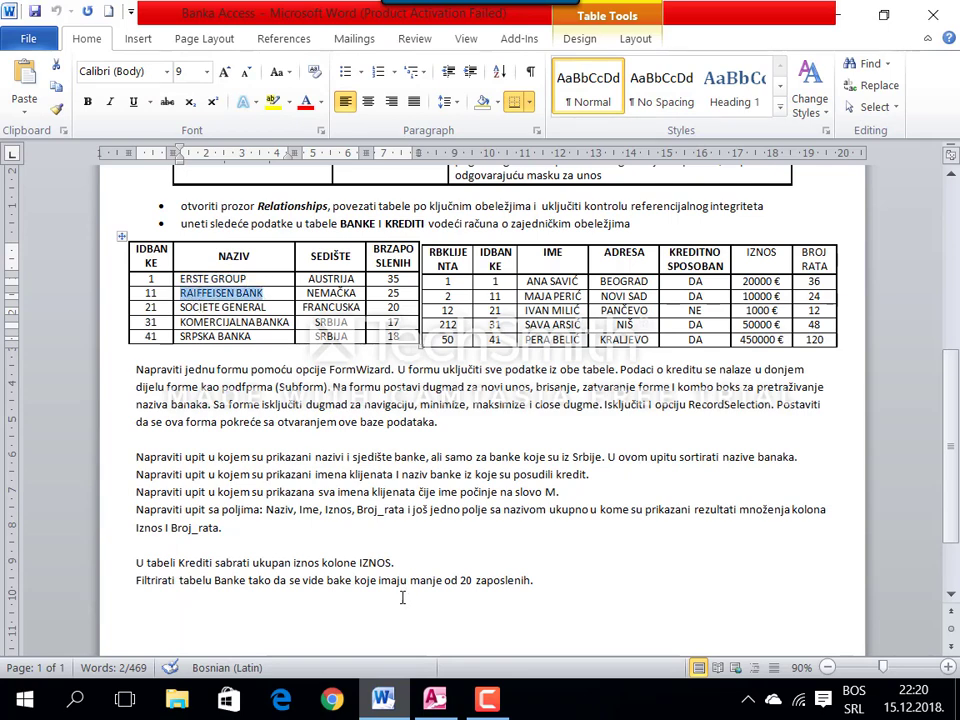
key("ctrl+c")
key("alt+Tab")
key("ctrl+v")
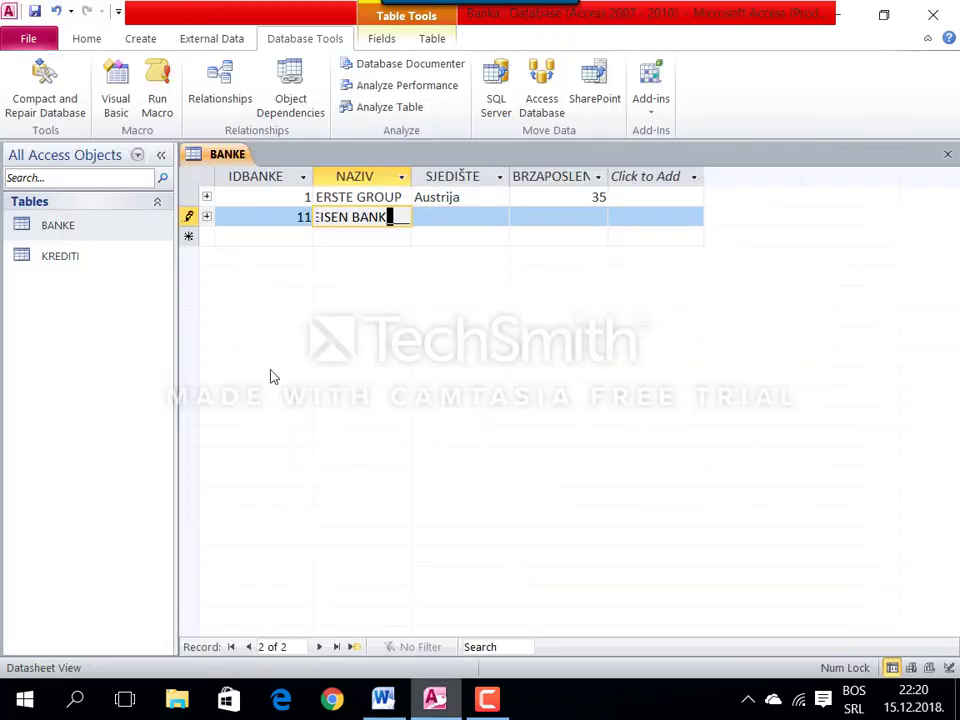
key("Tab")
type("Nj")
key("Tab")
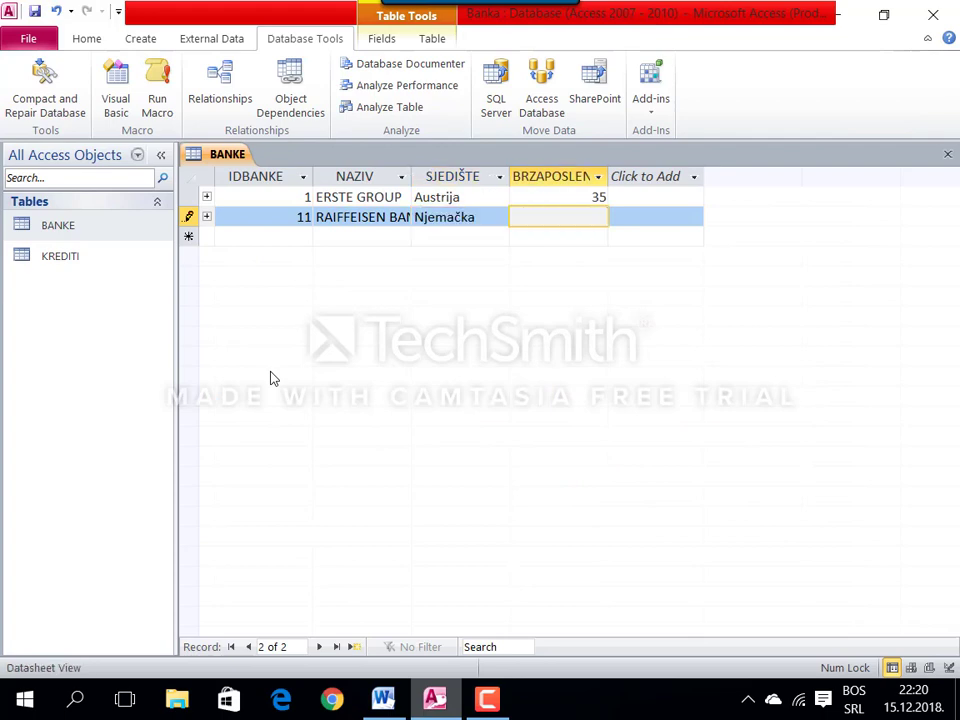
type("25")
key("Tab")
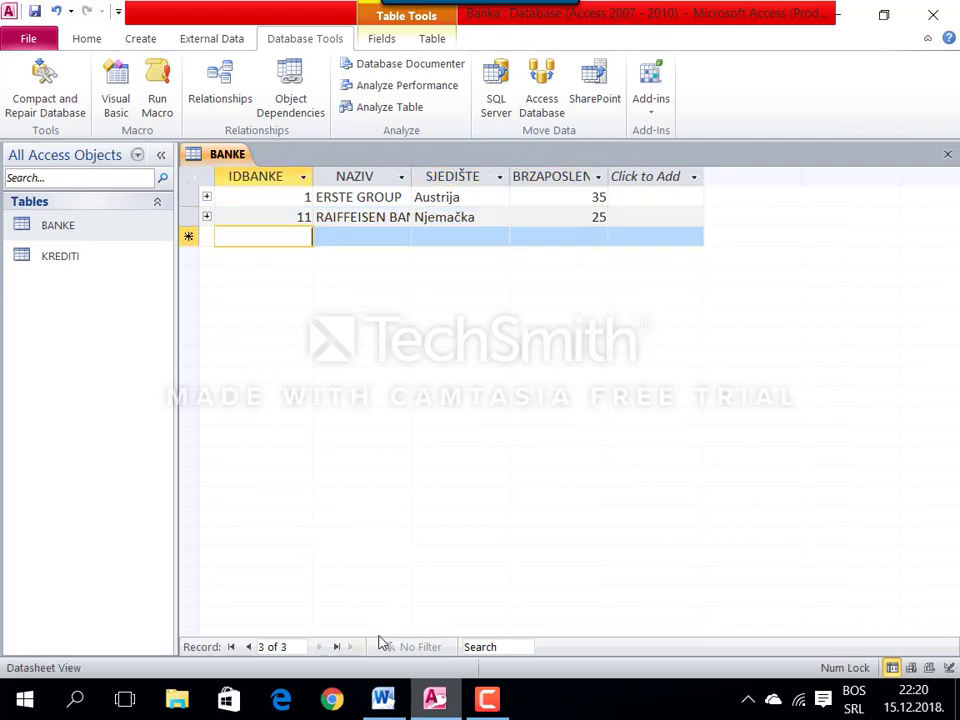
Step: Enter record 21: SOCIETE GENERALE, Francuska, 20 employees
left_click(383, 697)
triple_click(196, 307)
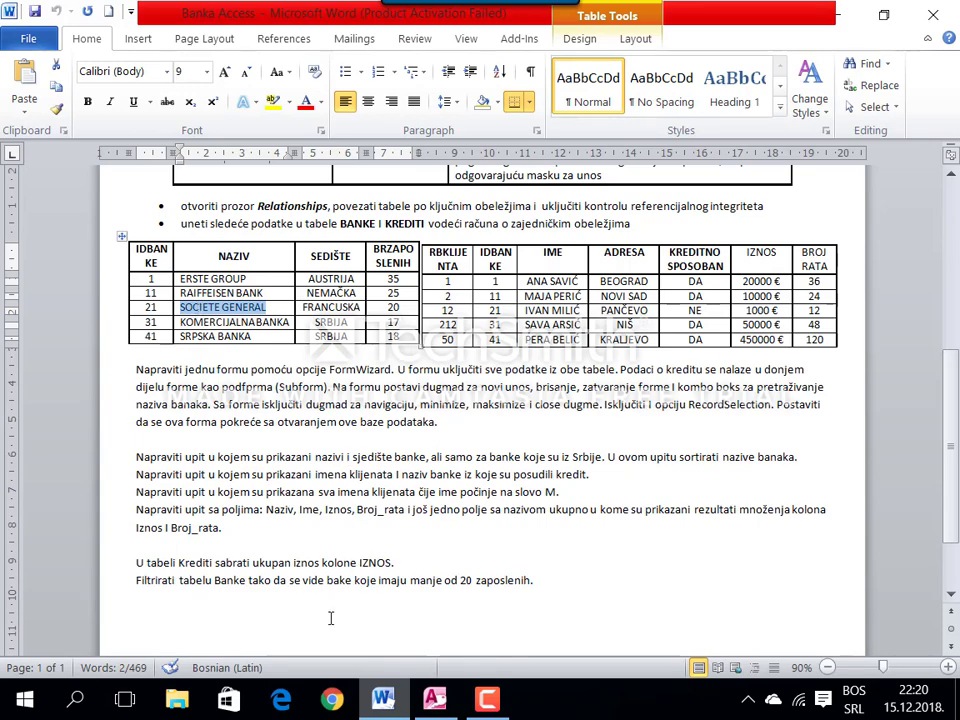
right_click(428, 698)
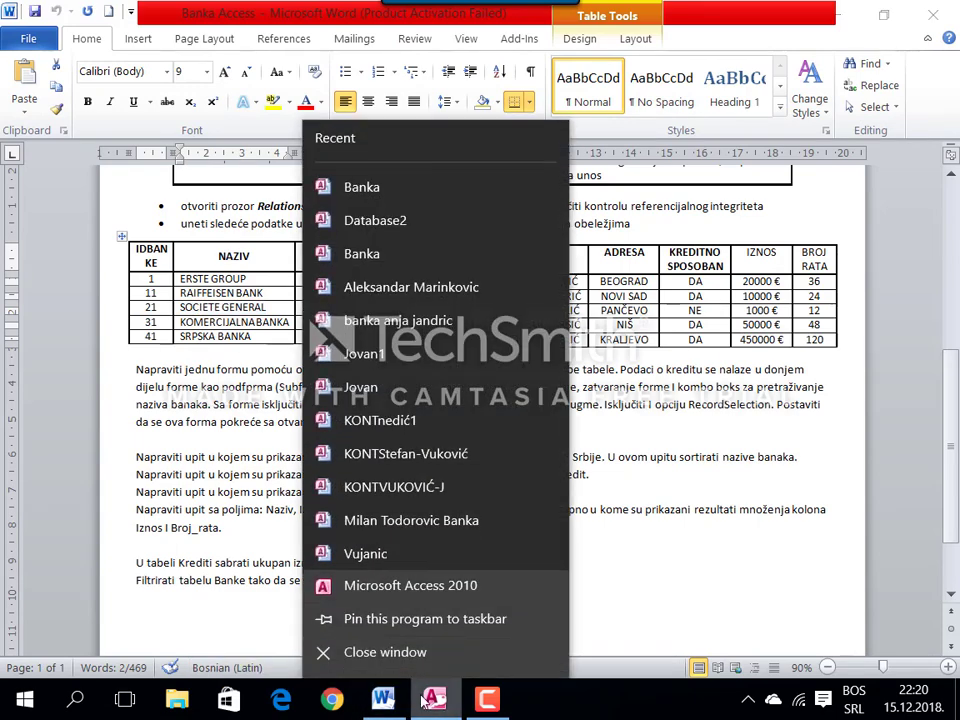
left_click(428, 698)
left_click(432, 698)
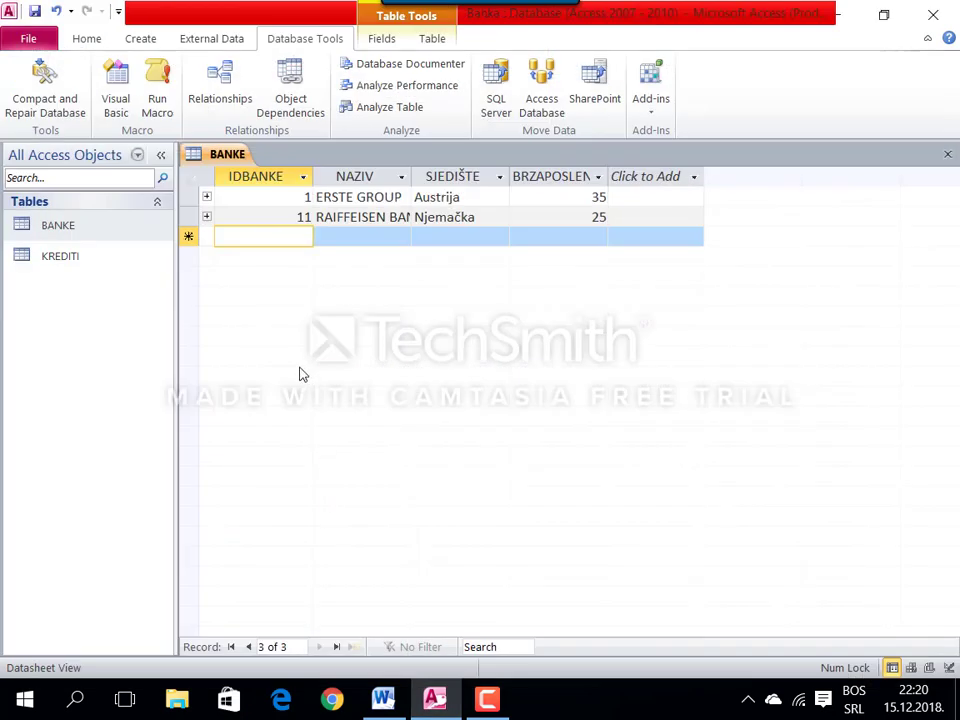
type("21")
key("Tab")
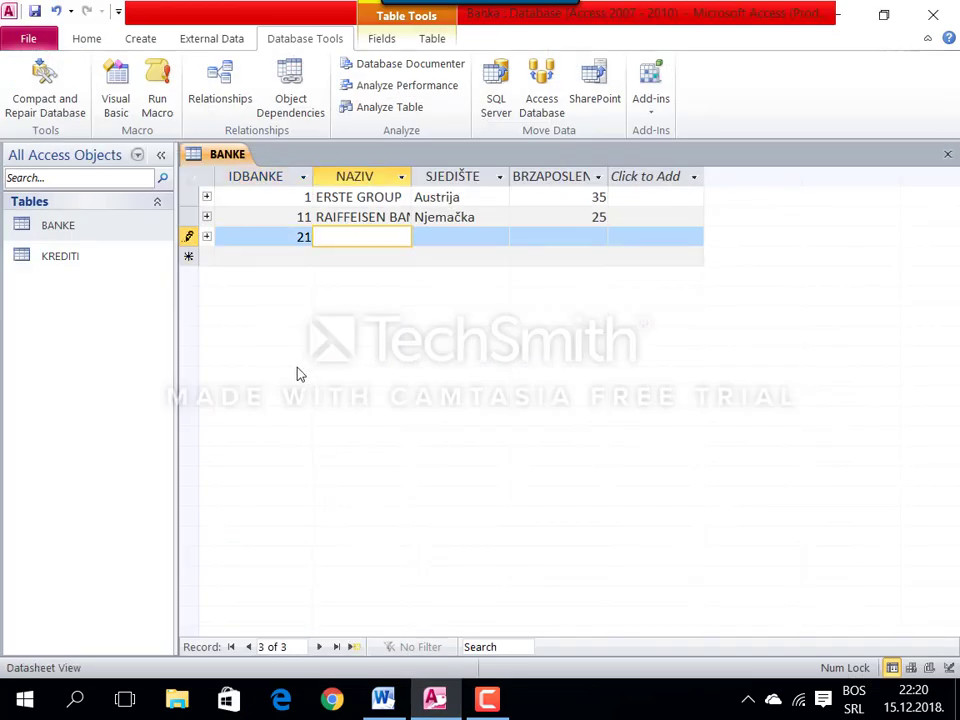
type("SOCIETE GENERALE")
key("Tab")
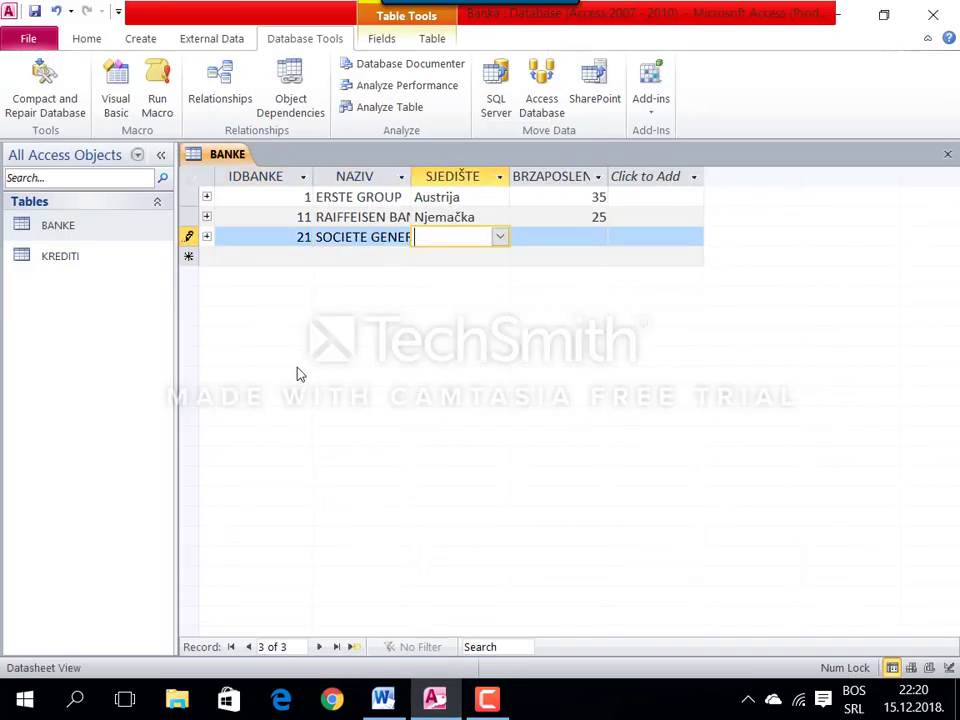
type("Francuska")
key("Tab")
type("20")
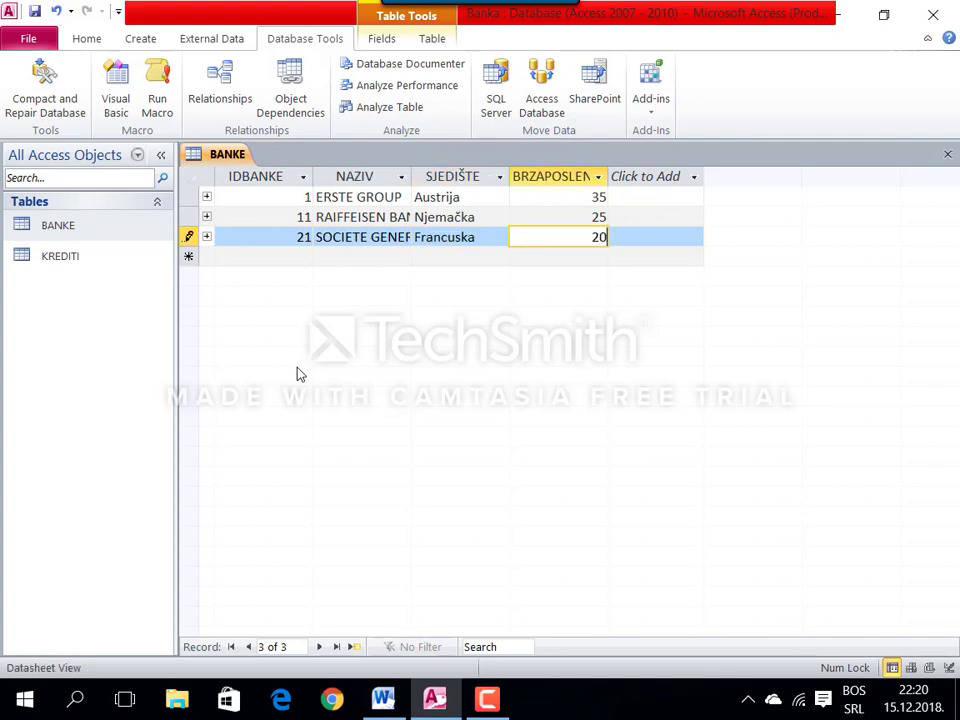
key("Tab")
Step: Enter record 31: KOMERCIJALNA BANKA with headquarters Srbija, copying the name from Word
left_click(383, 698)
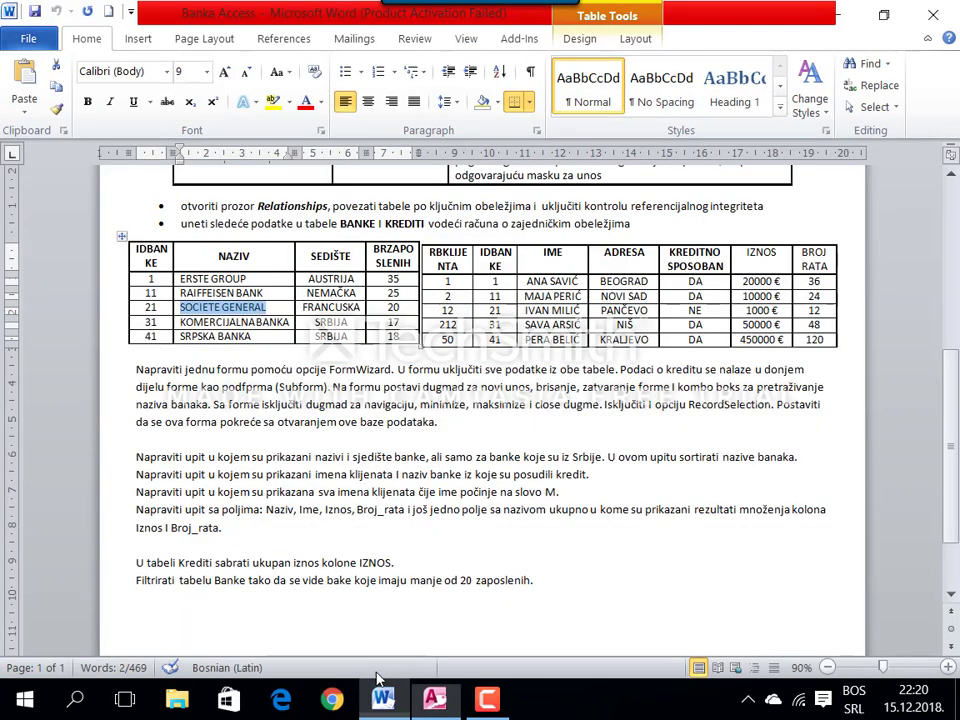
double_click(287, 321)
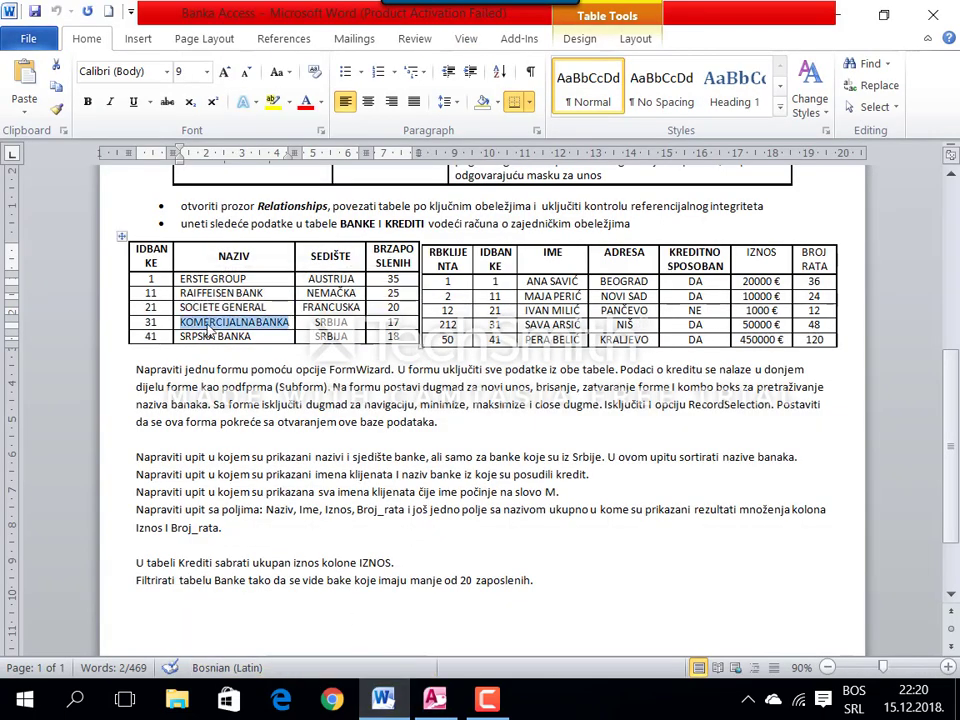
key("alt+Tab")
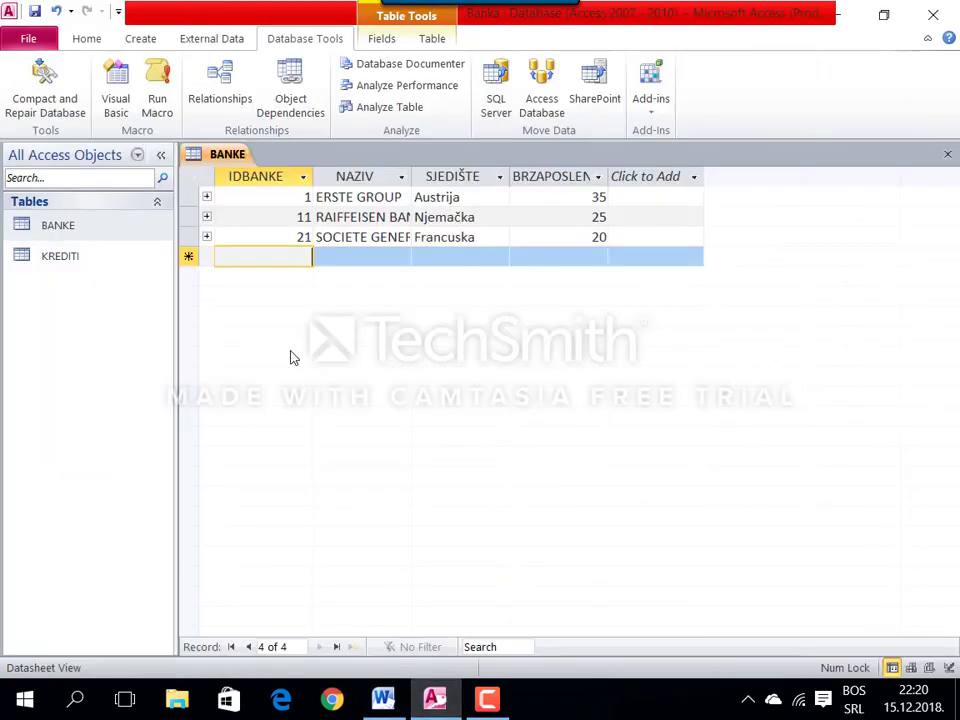
type("31")
key("Tab")
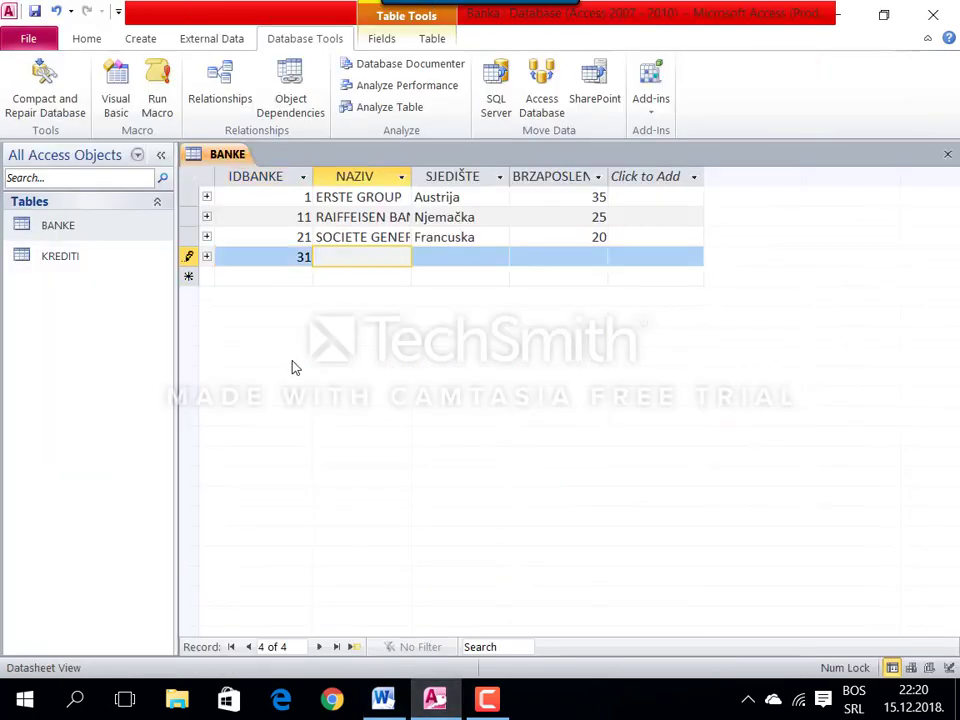
key("ctrl+v")
key("Tab")
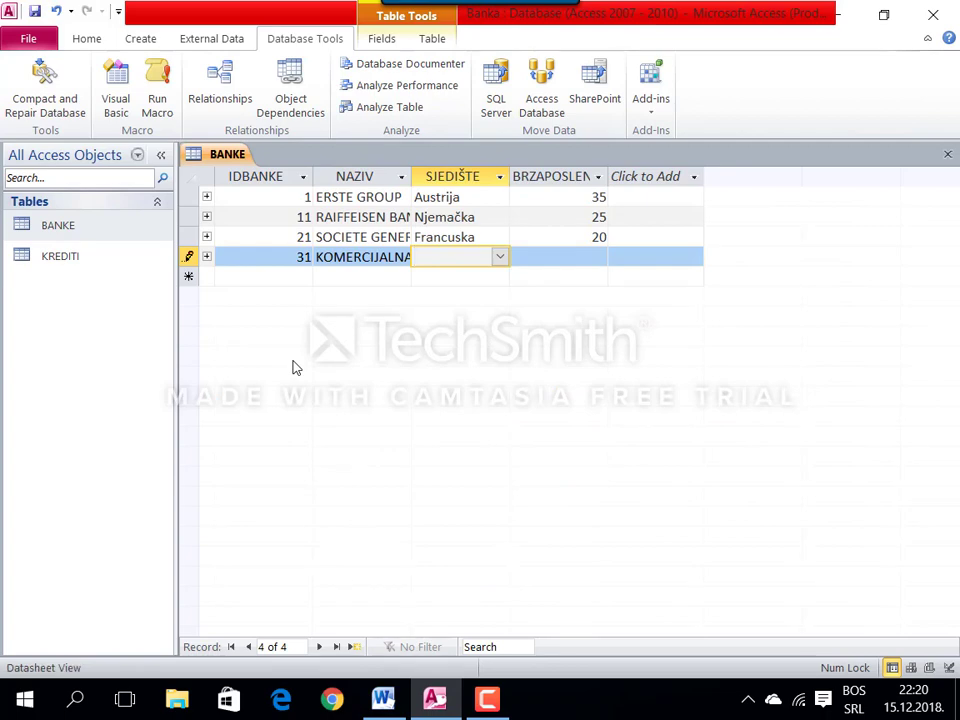
type("srbija")
key("Tab")
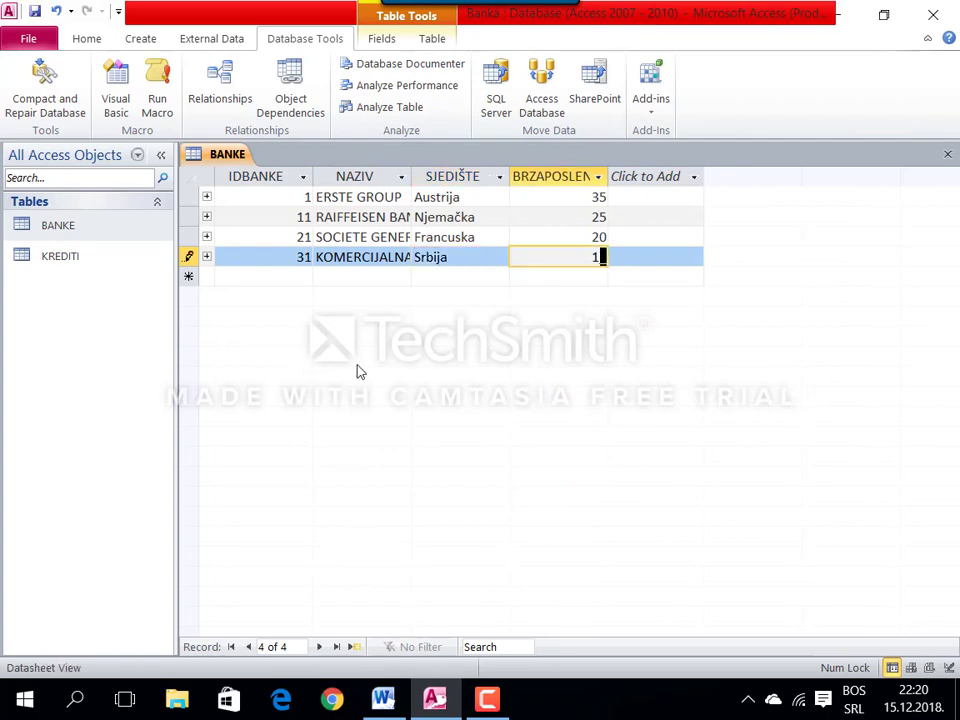
key("Tab")
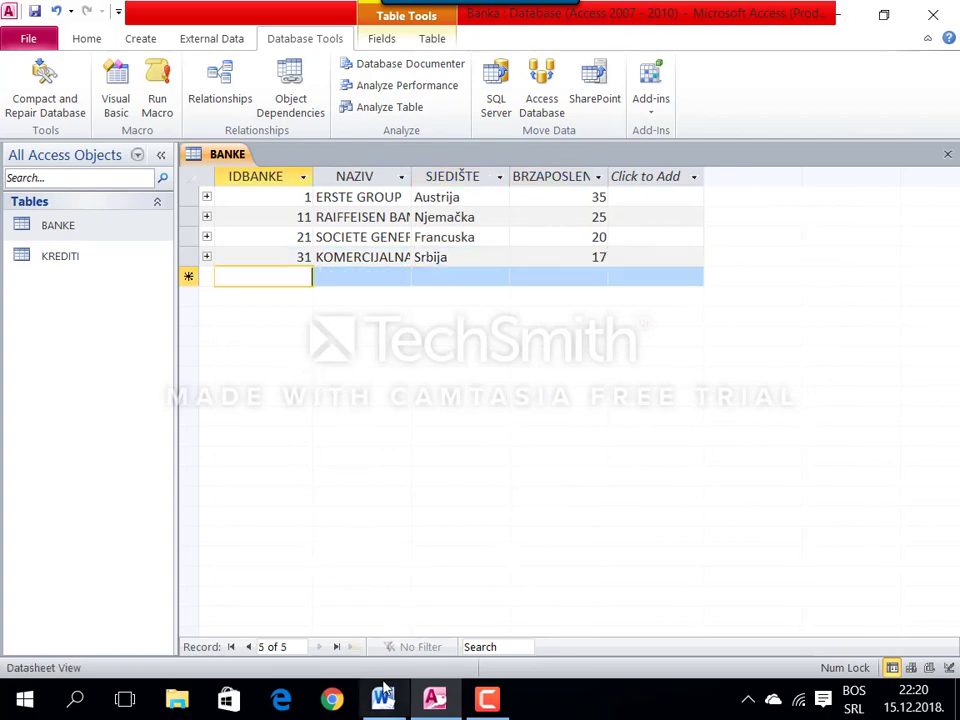
Step: Enter record 41: SRPSKA BANKA, Srbija, 18 employees
key("alt+Tab")
left_click_drag(252, 338, 192, 343)
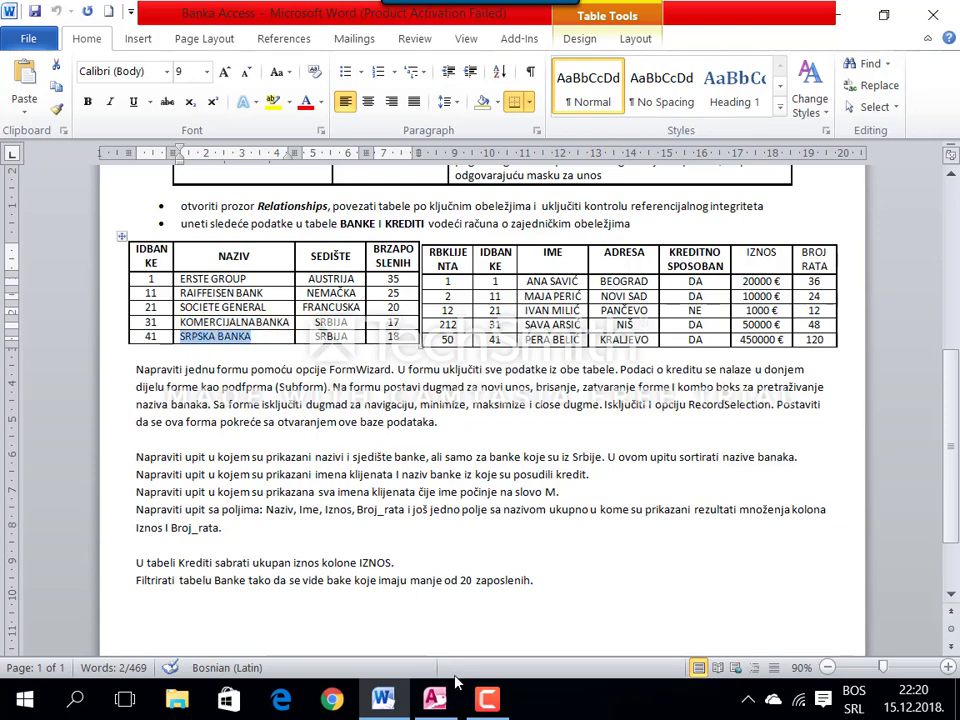
left_click(434, 698)
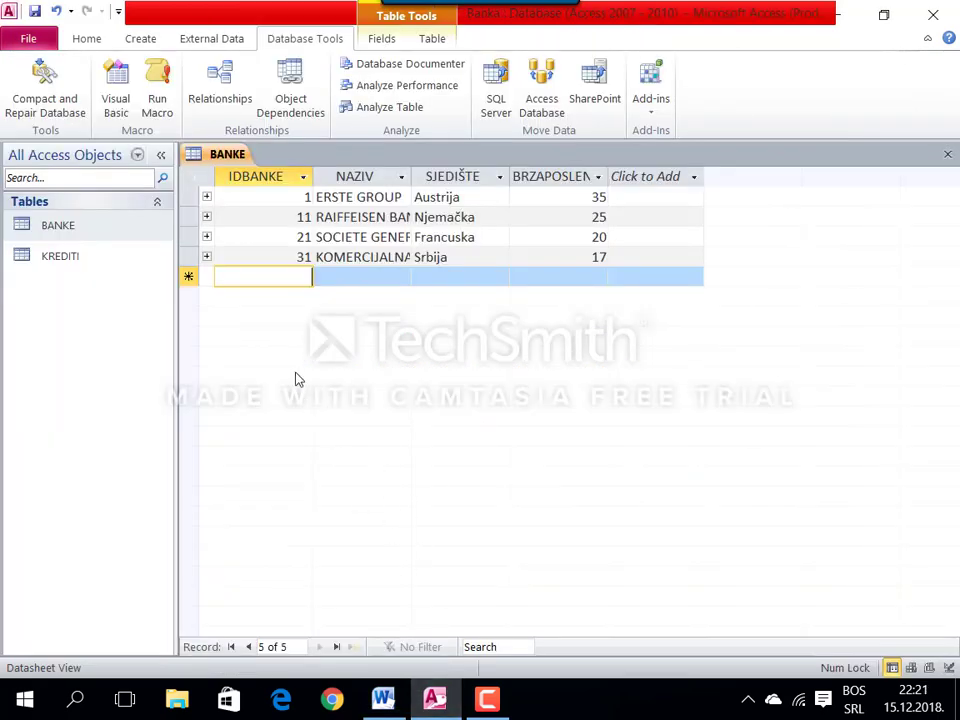
type("41")
key("Tab")
key("ctrl+v")
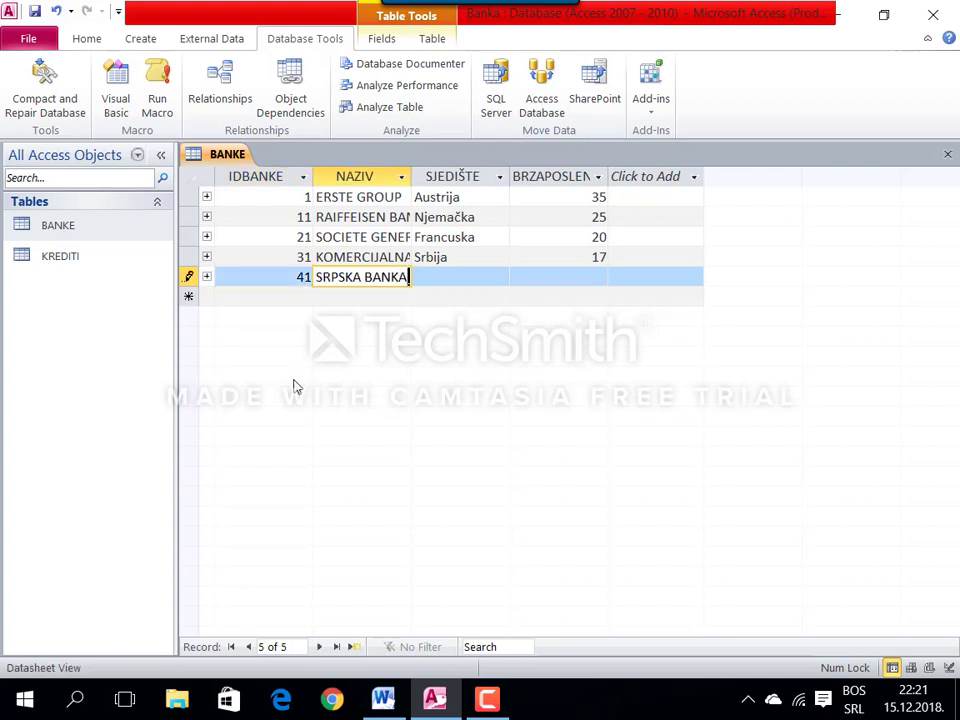
key("Tab")
type("s")
key("Tab")
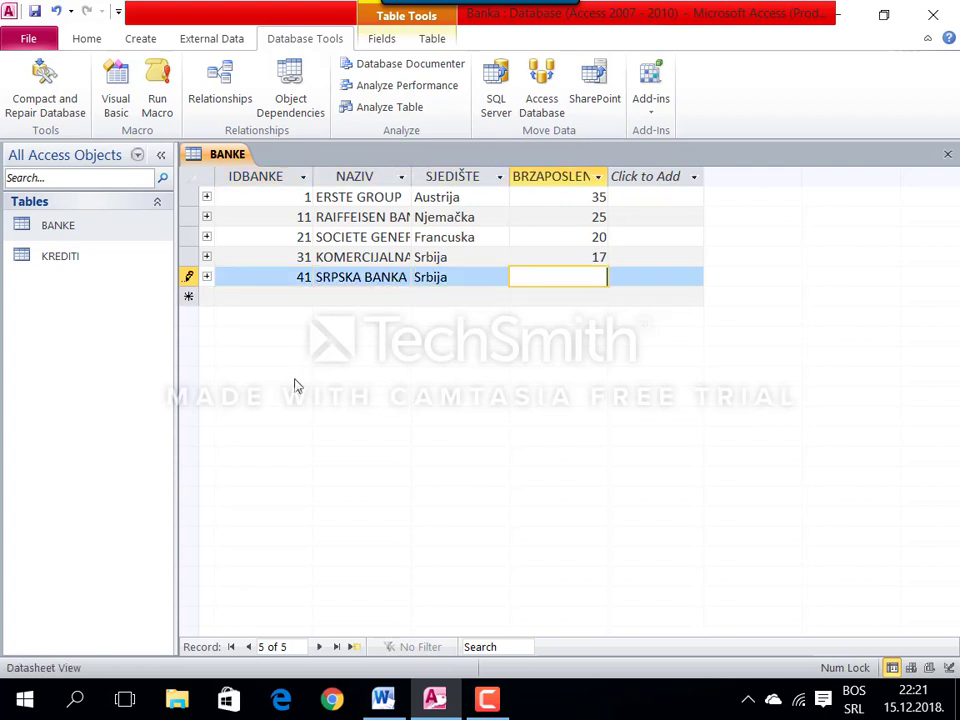
type("18")
Step: Save and close the BANKE table
right_click(238, 154)
left_click(251, 167)
right_click(238, 156)
left_click(268, 192)
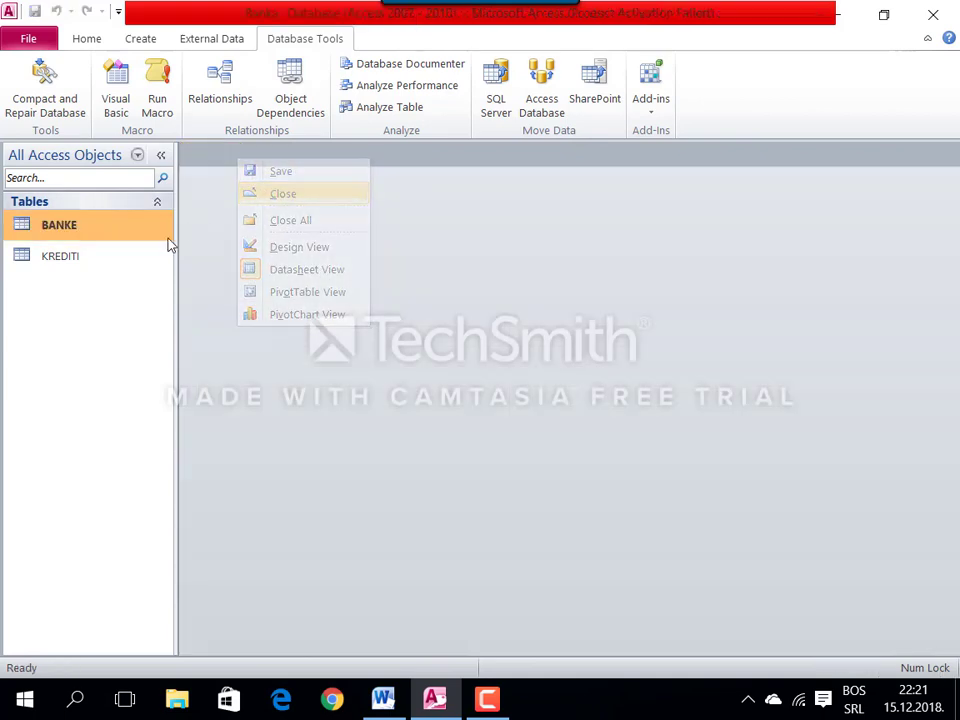
Step: Open KREDITI and enter the first loan: bank 1, BEOGRAD, credit Da, 20.000 KM over 36 instalments
left_click(135, 261)
double_click(135, 261)
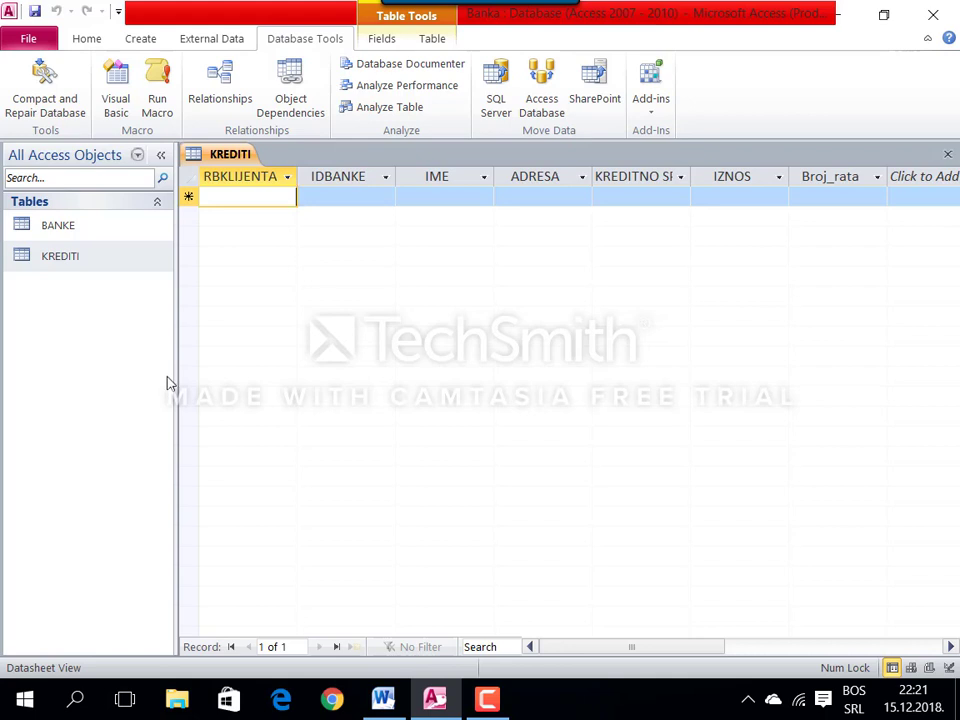
type("1")
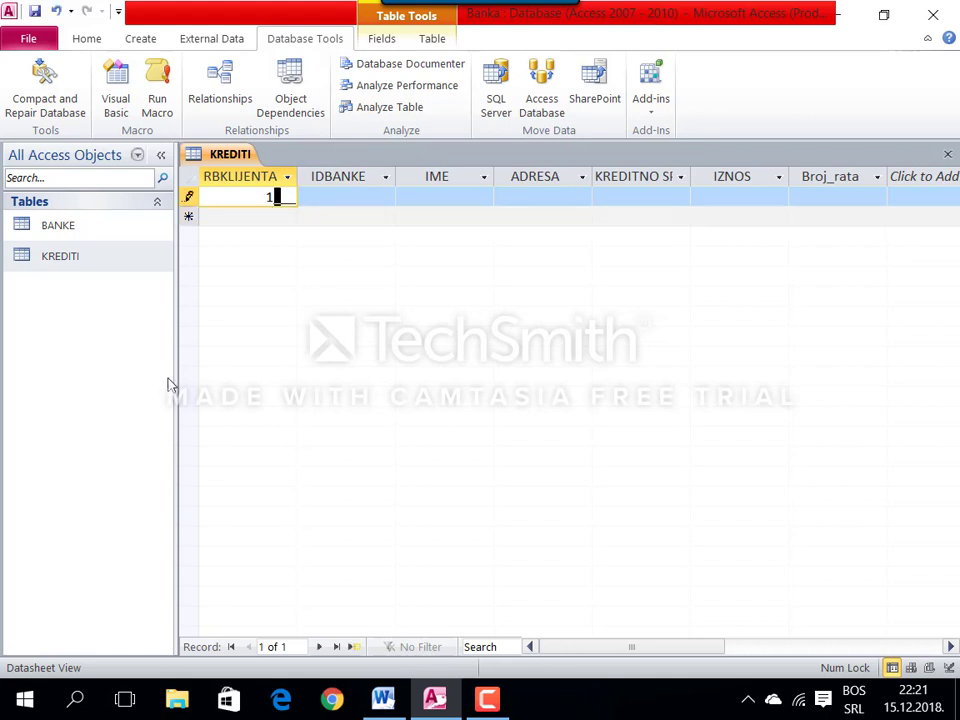
key("Tab")
type("1")
key("Tab")
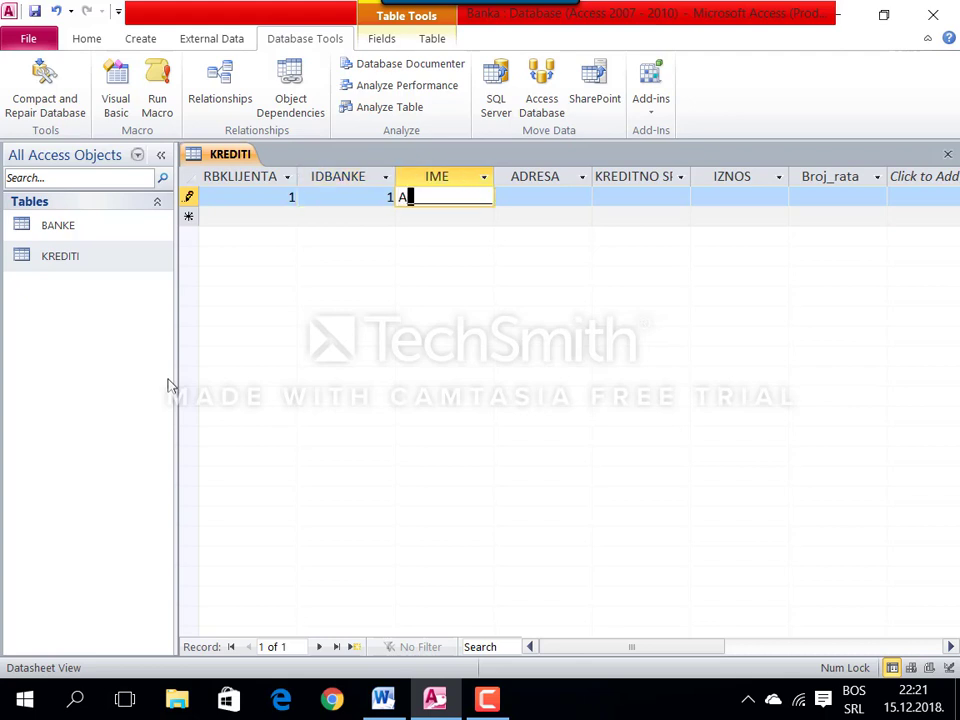
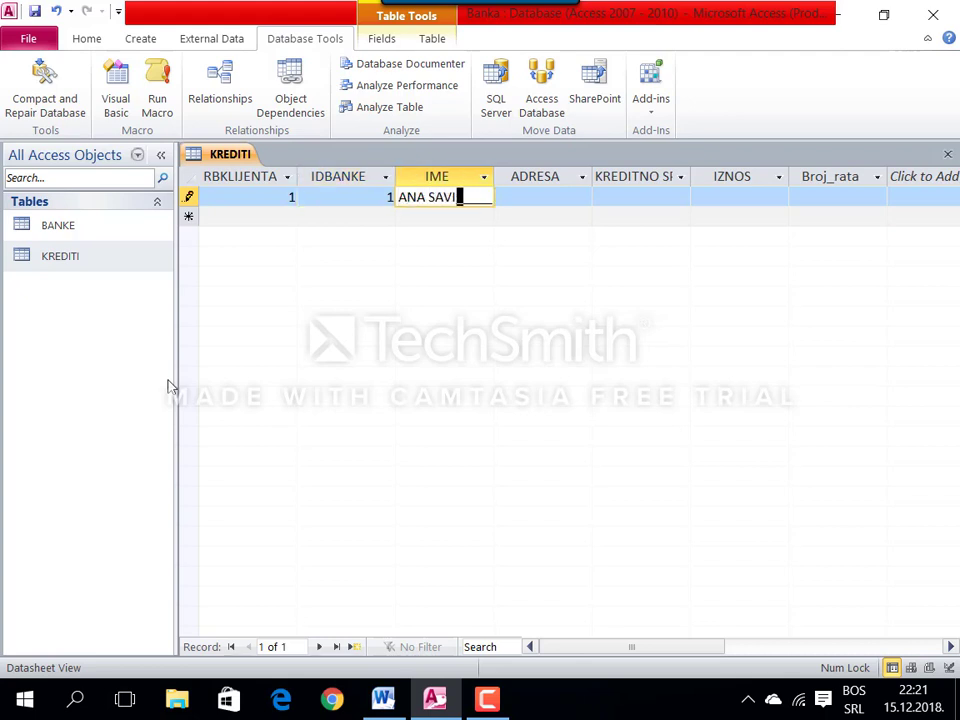
key("Tab")
type("BEOGRAD")
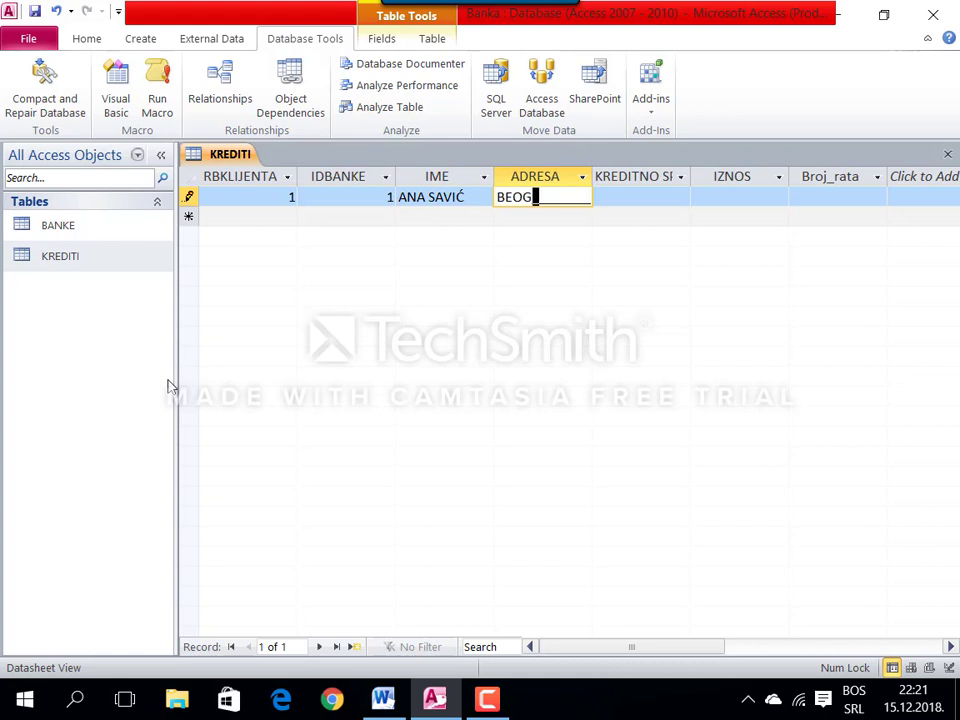
key("Tab")
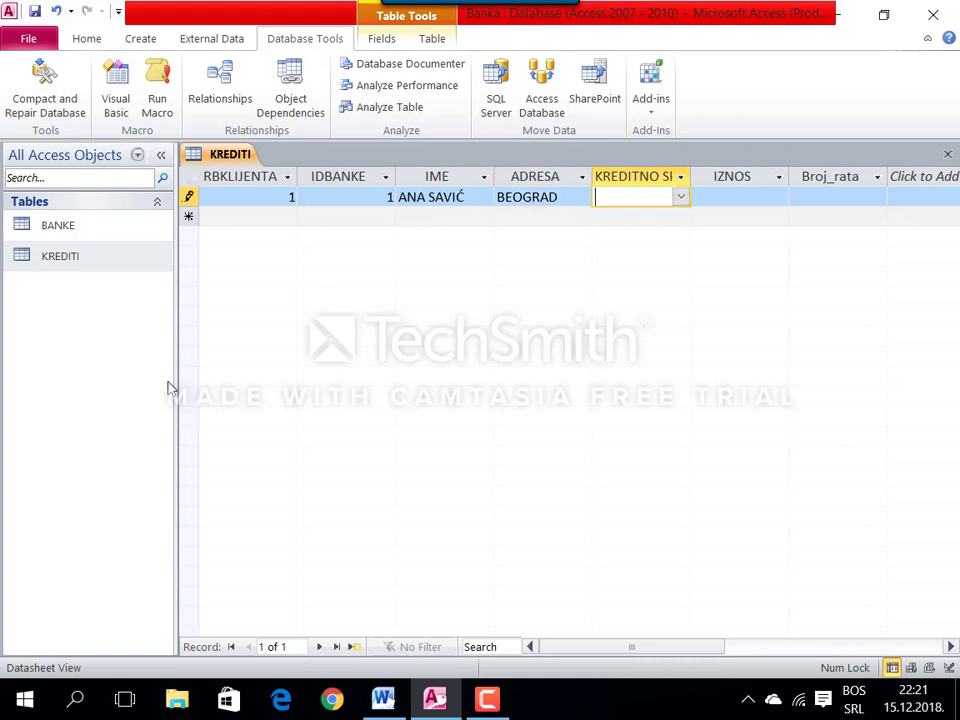
type("Da")
key("Tab")
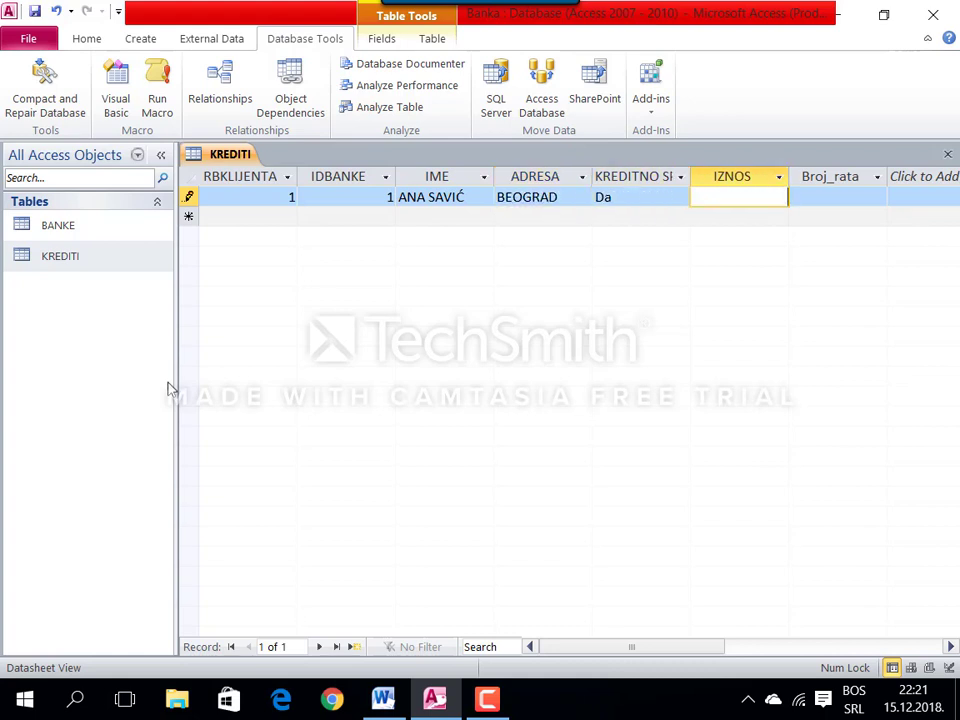
type("20.000")
key("Tab")
type("36")
key("Tab")
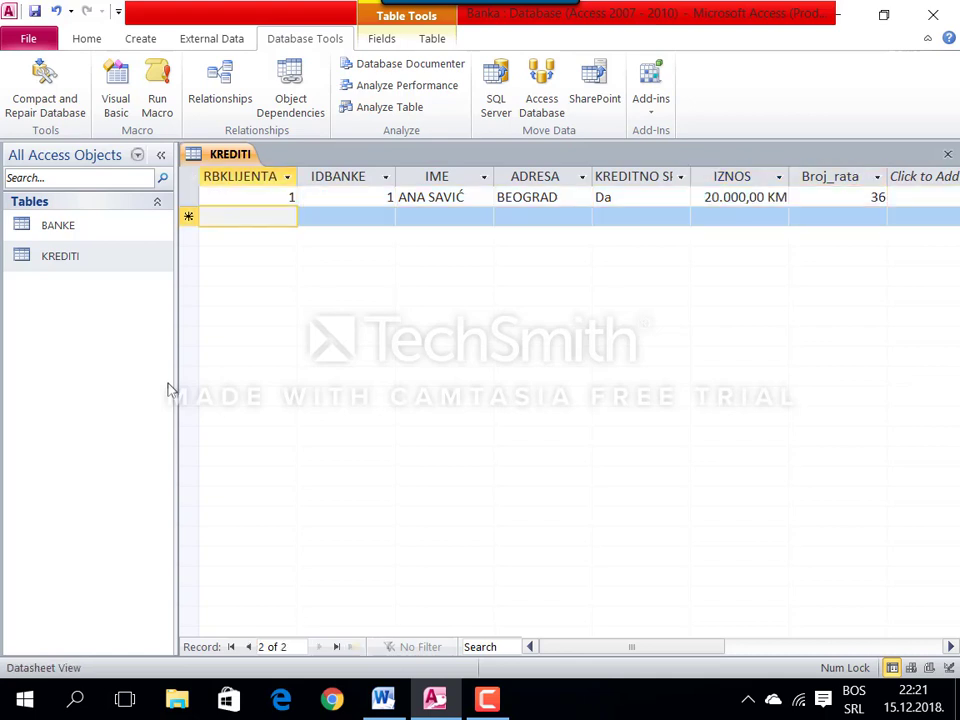
Step: Enter the second loan: bank 11, NOVI SAD, credit da, 10.000 KM over 24 instalments
type("2")
key("Tab")
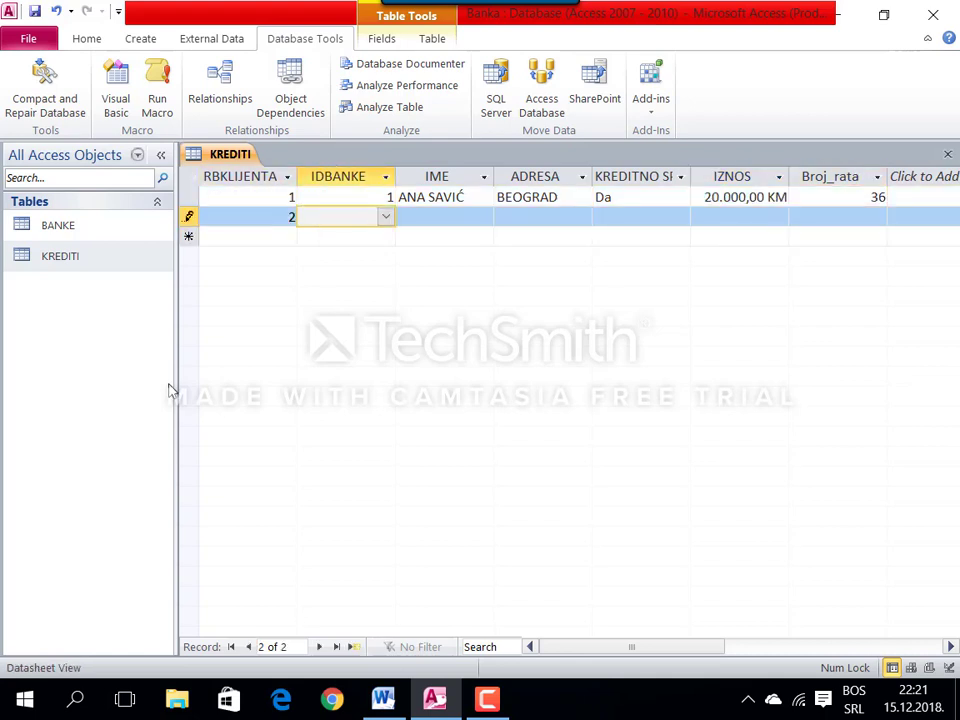
type("11")
key("Tab")
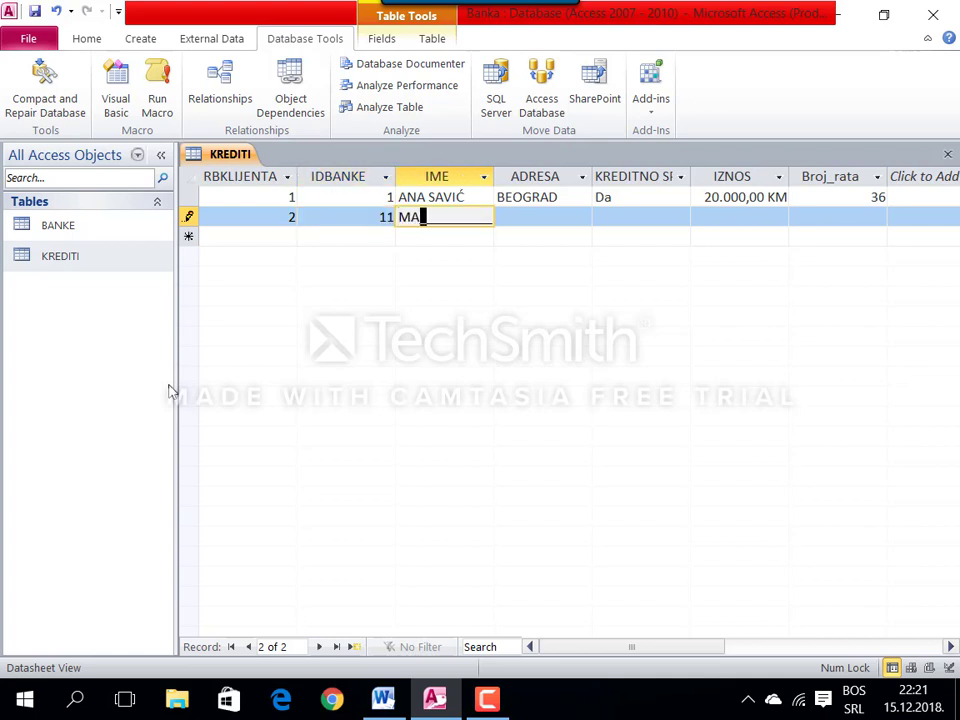
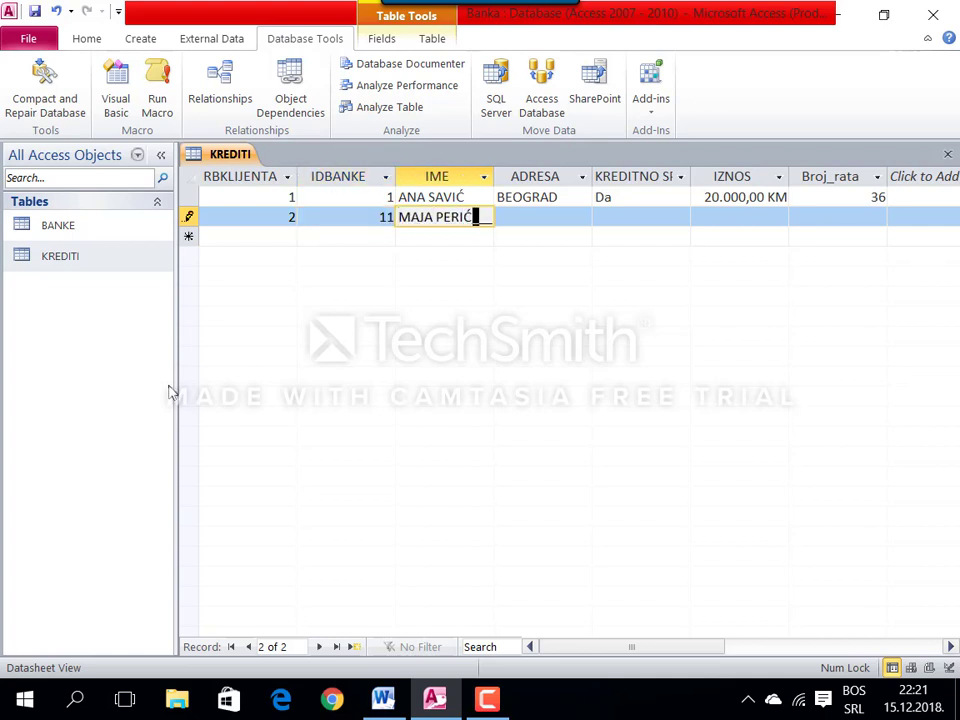
key("Tab")
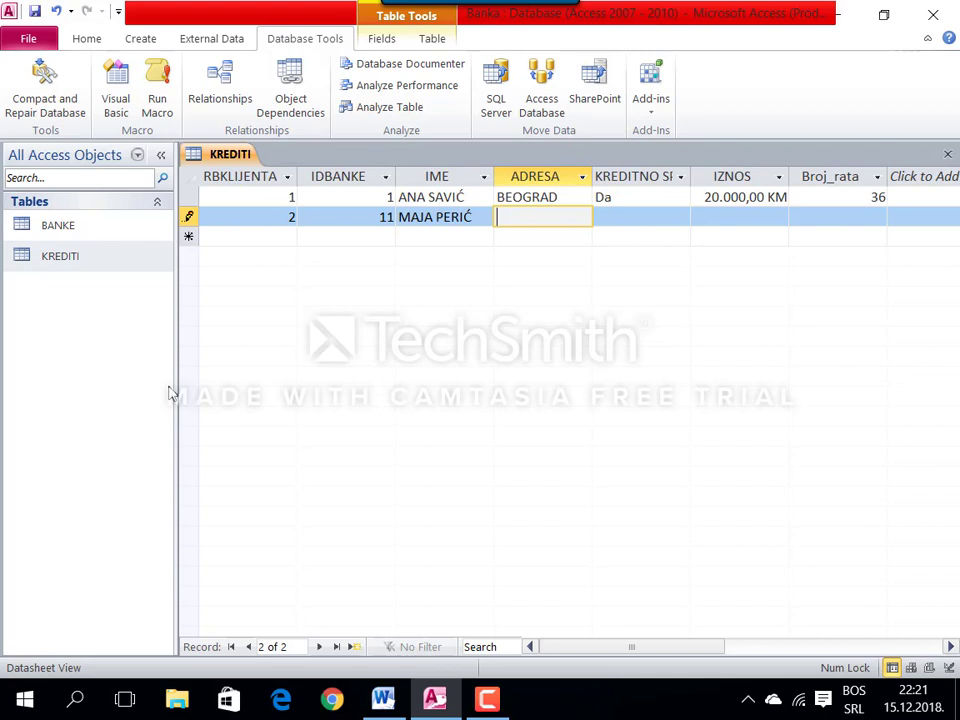
type("NOVI S")
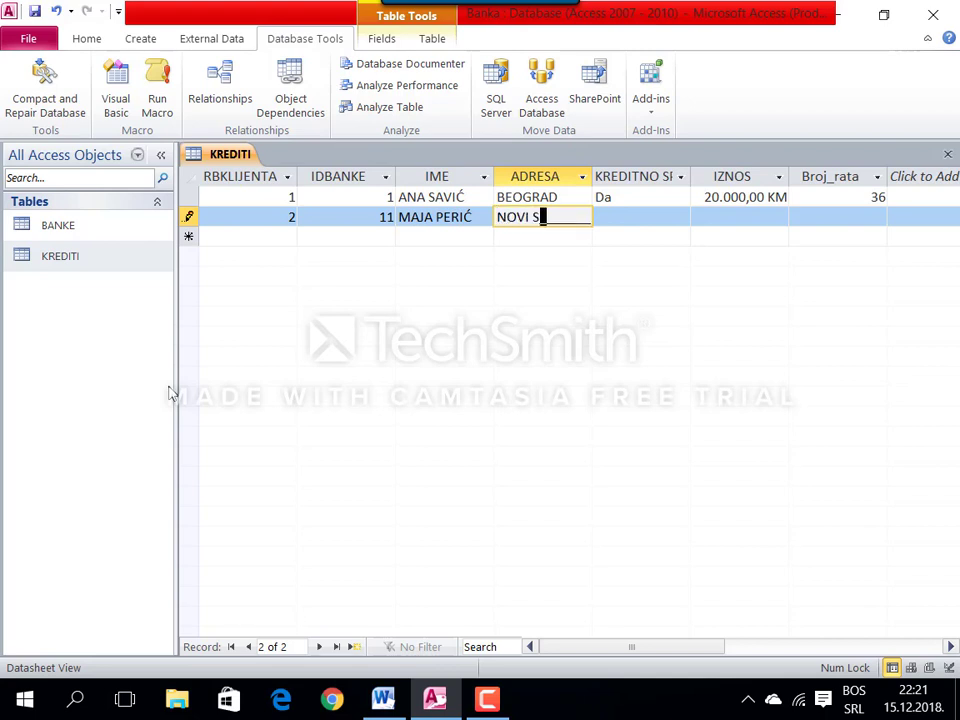
type("AD")
key("Tab")
type("da")
key("Tab")
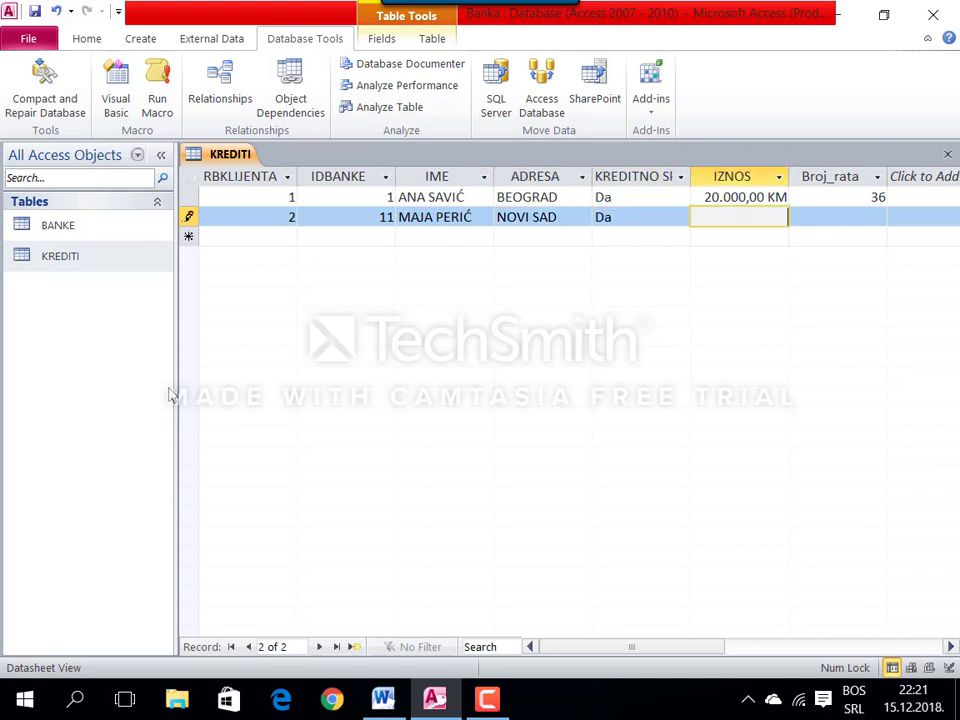
type("10.000")
key("Tab")
type("24")
key("Tab")
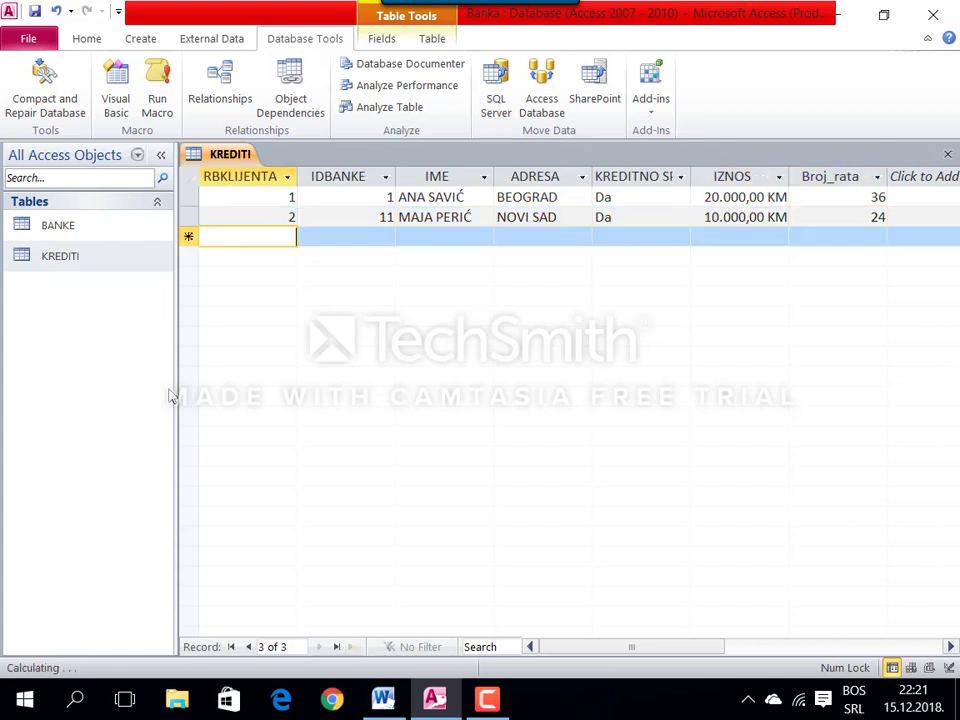
Step: Enter the third loan for bank 21 (PANČEVO, Ne, 1.000 KM, 12 instalments) and begin a fourth record
type("12")
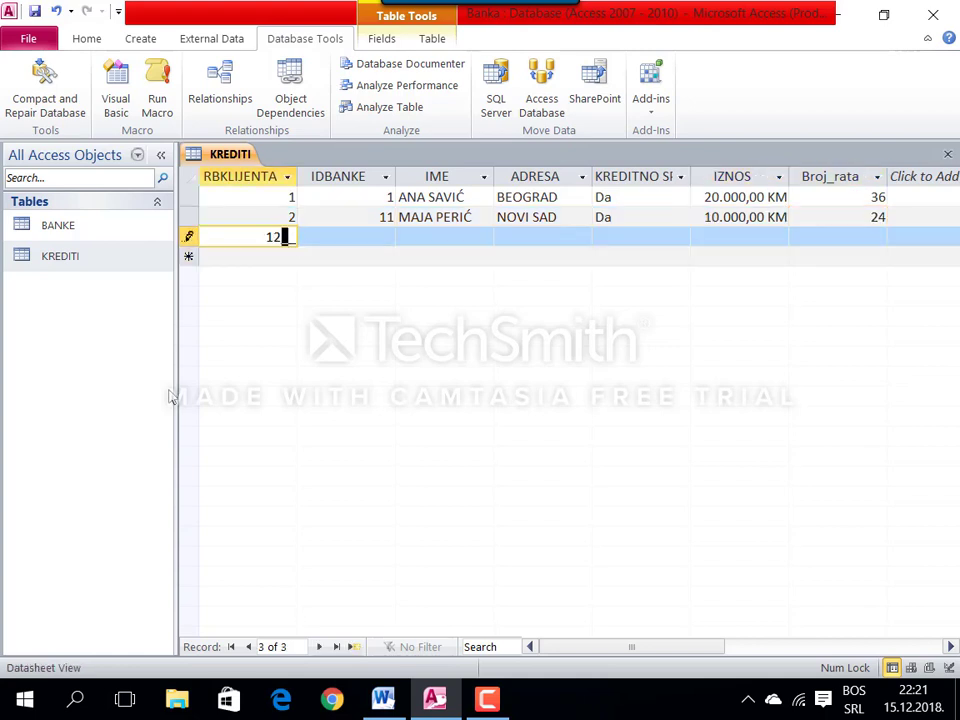
key("Tab")
type("21")
key("Tab")
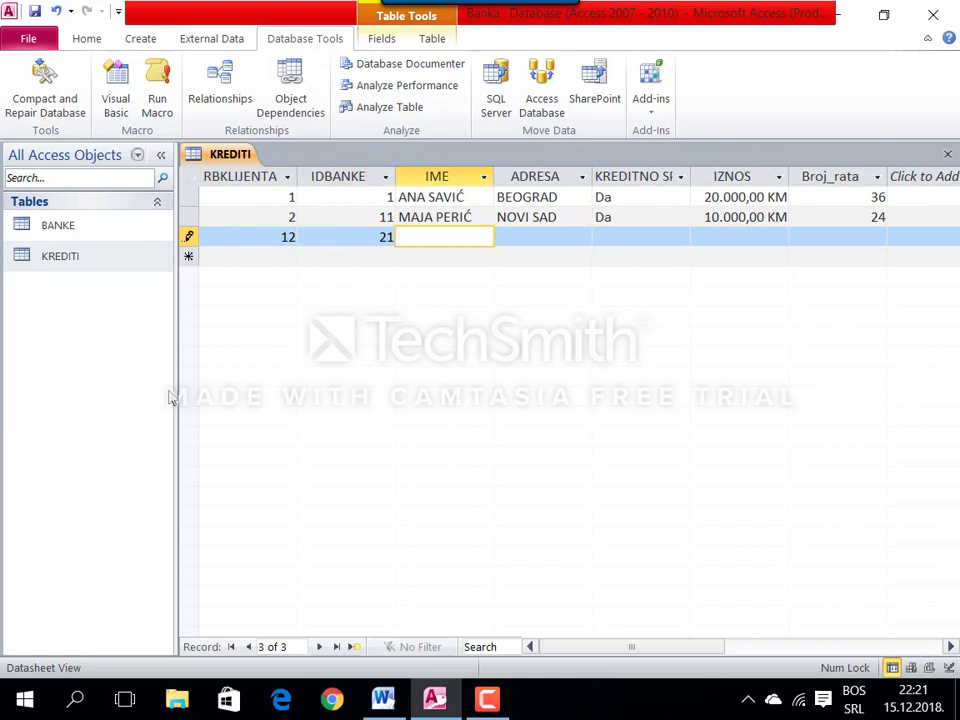
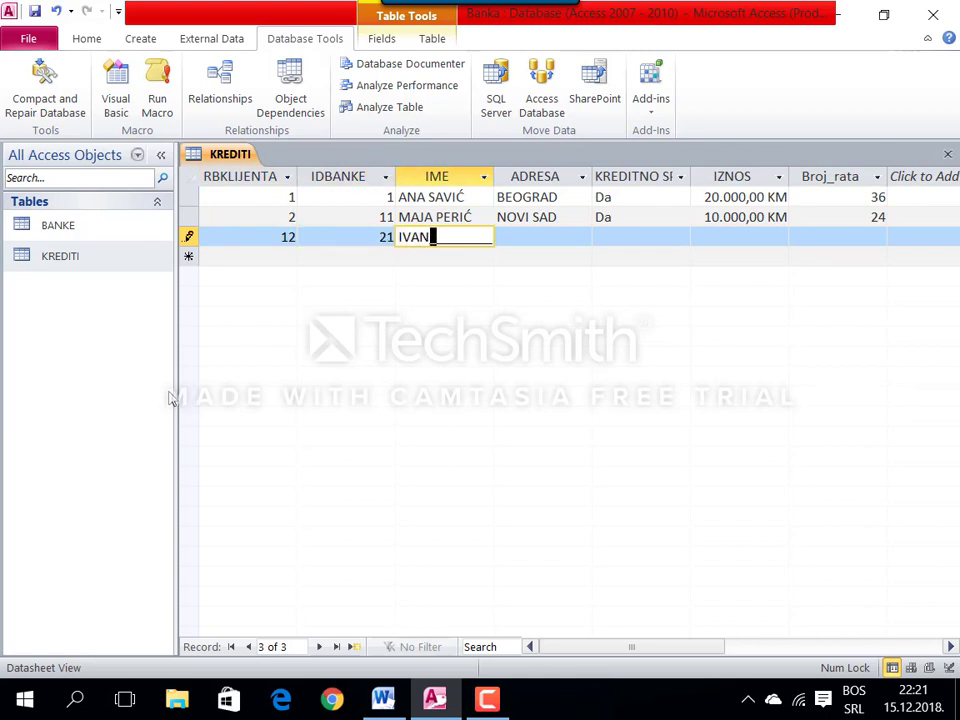
key("Tab")
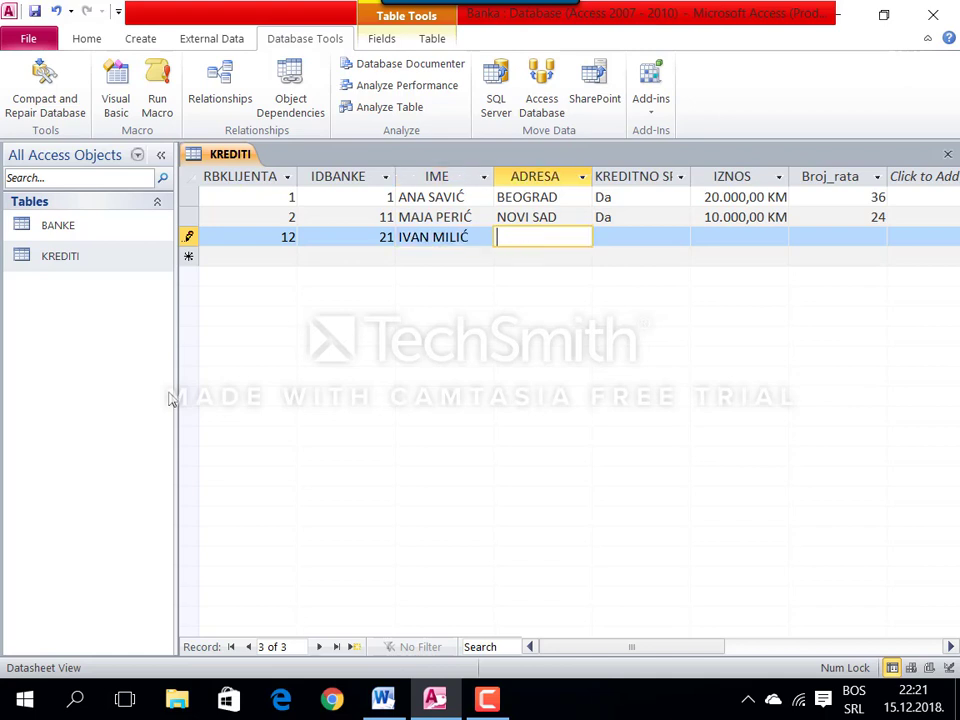
type("PANČE")
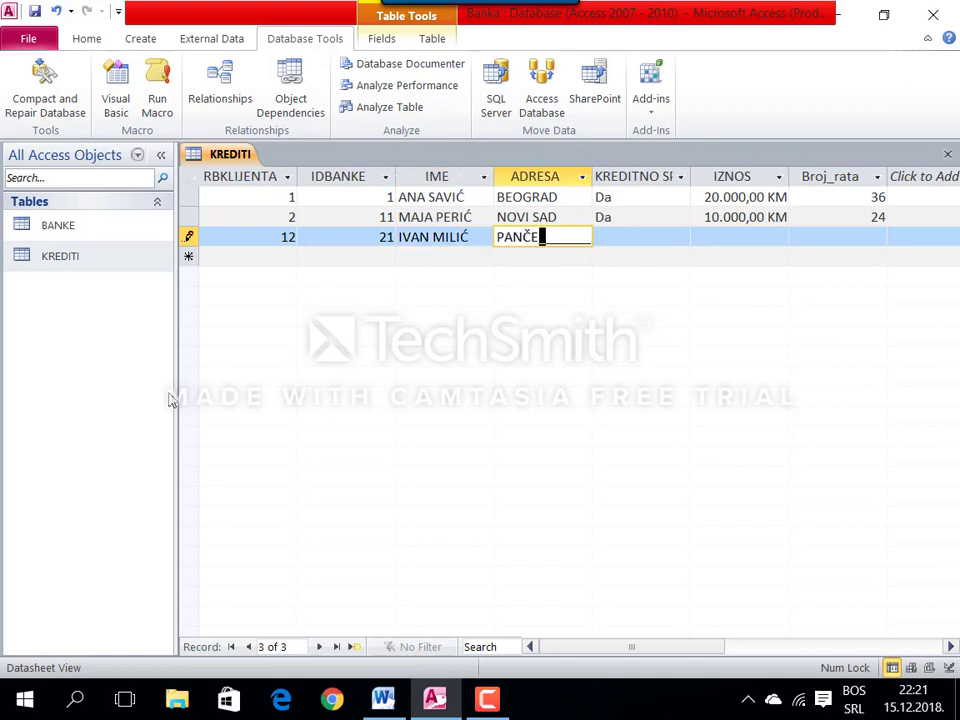
type("VO")
key("Tab")
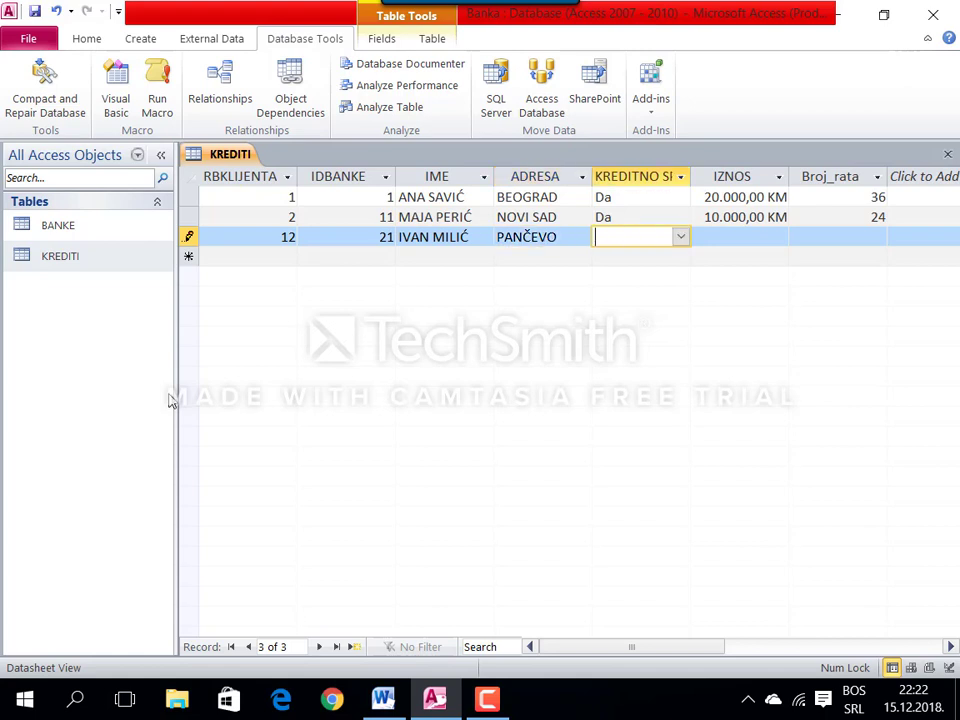
type("Ne")
key("Tab")
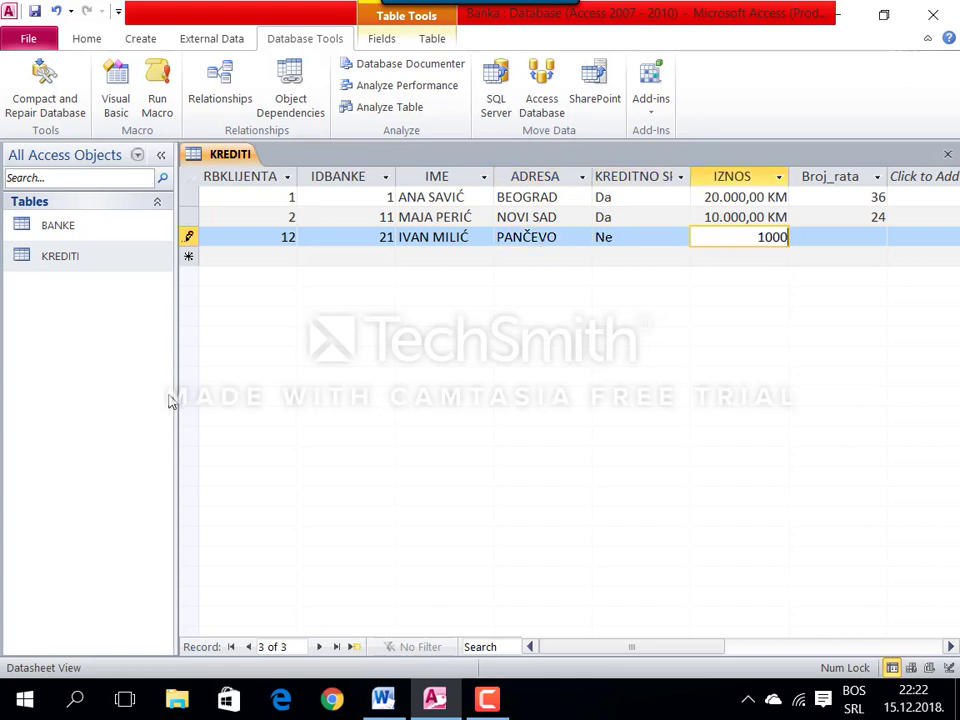
key("Tab")
type("12")
key("Tab")
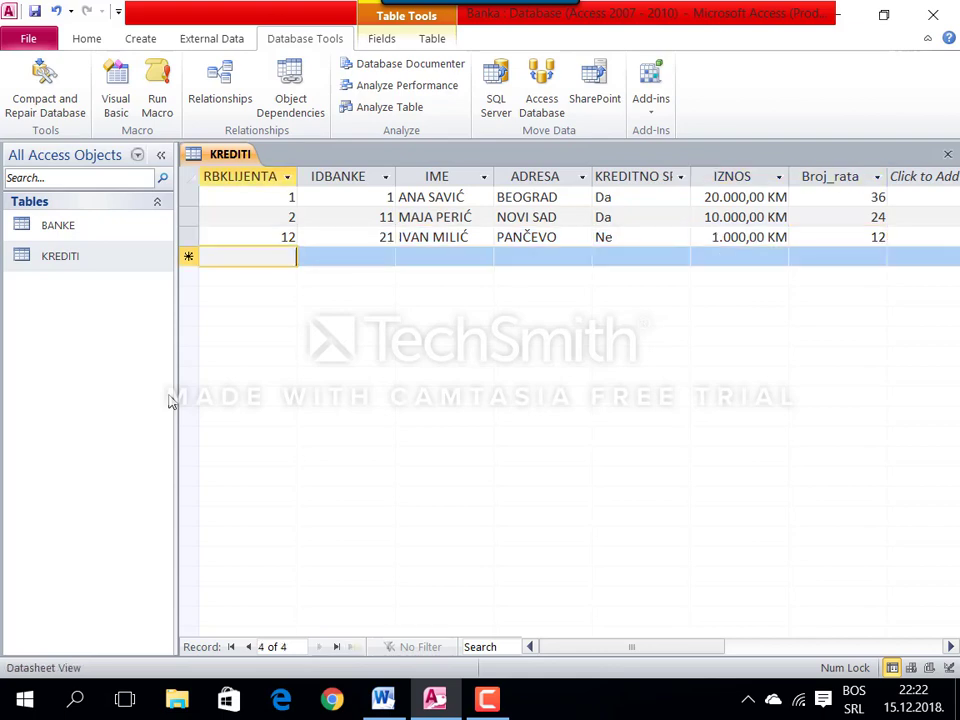
type("212")
key("Tab")
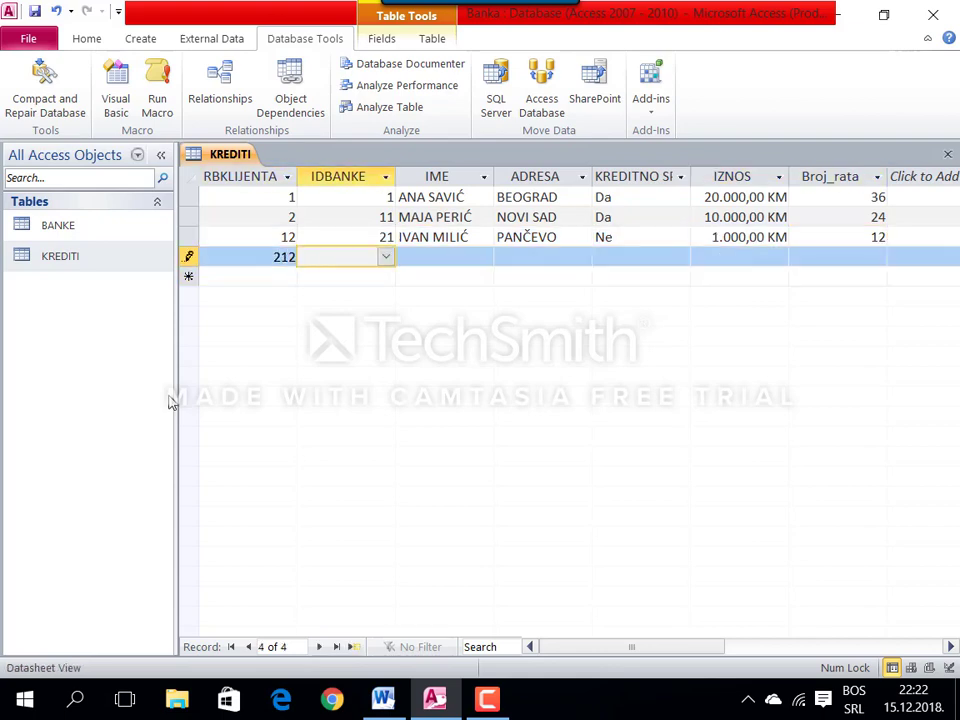
Step: Clear the data-type error by replacing the IDBANKE text with 31, then type the client's name
key("Tab")
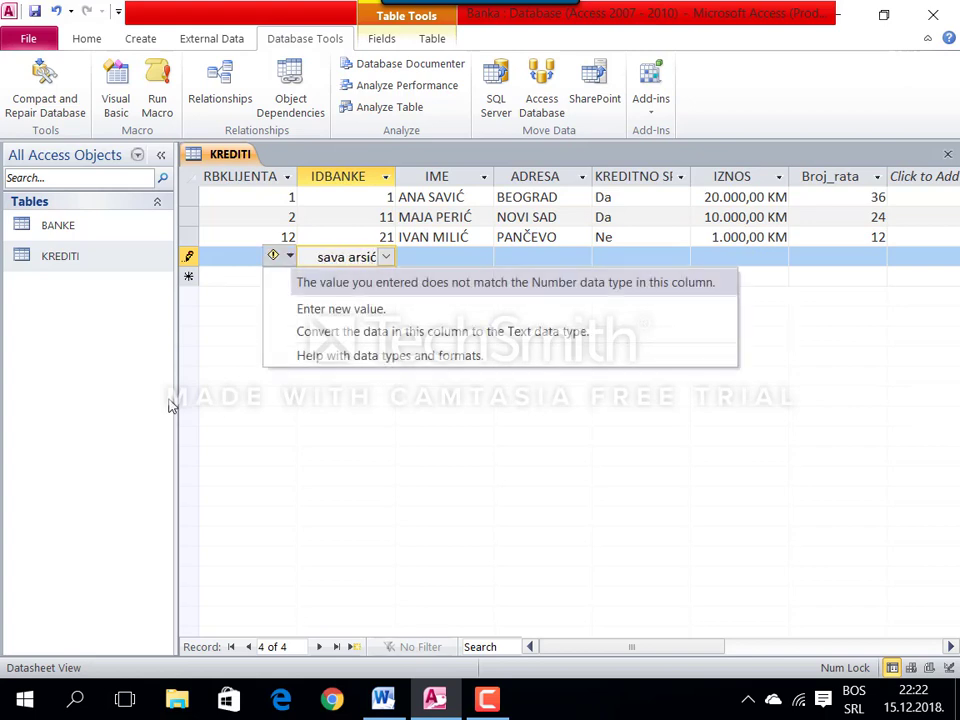
key("Up")
key("Up")
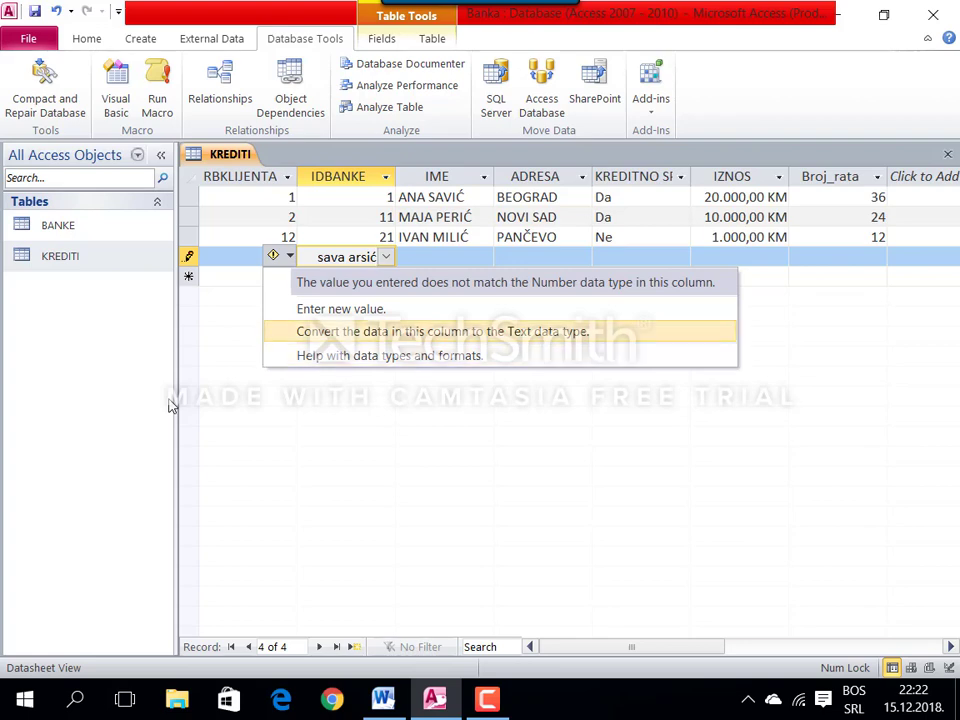
left_click(386, 258)
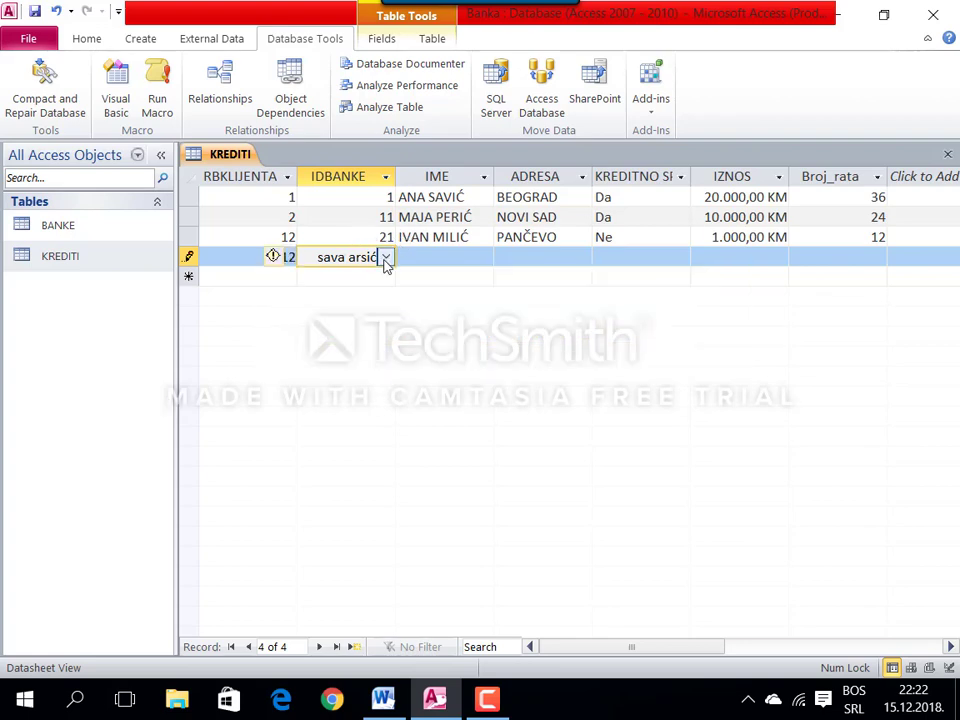
left_click(385, 257)
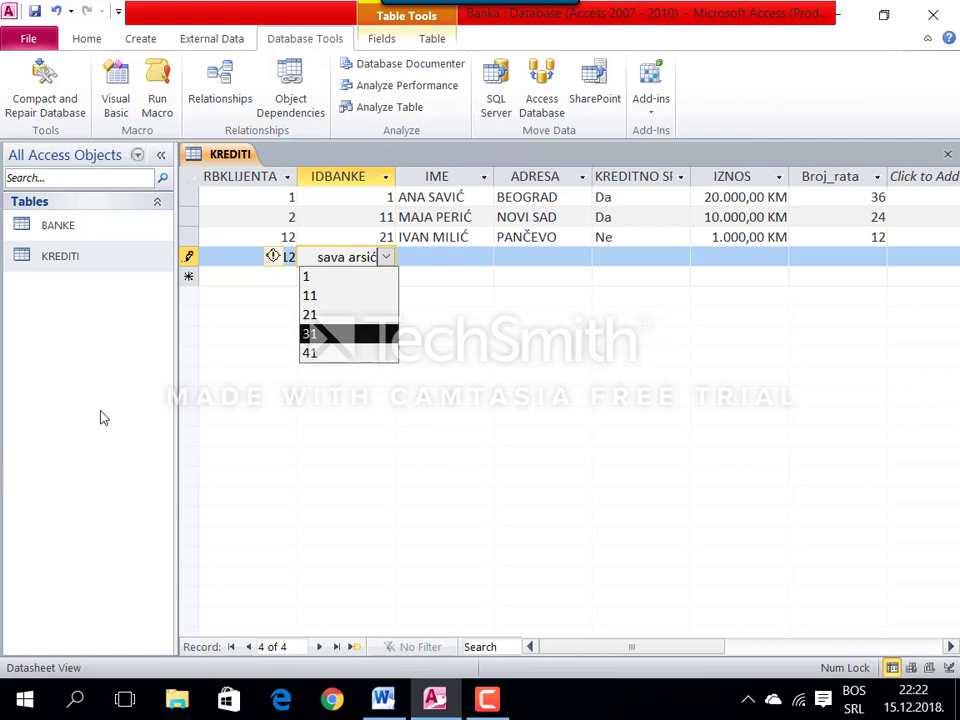
left_click(276, 256)
left_click(368, 254)
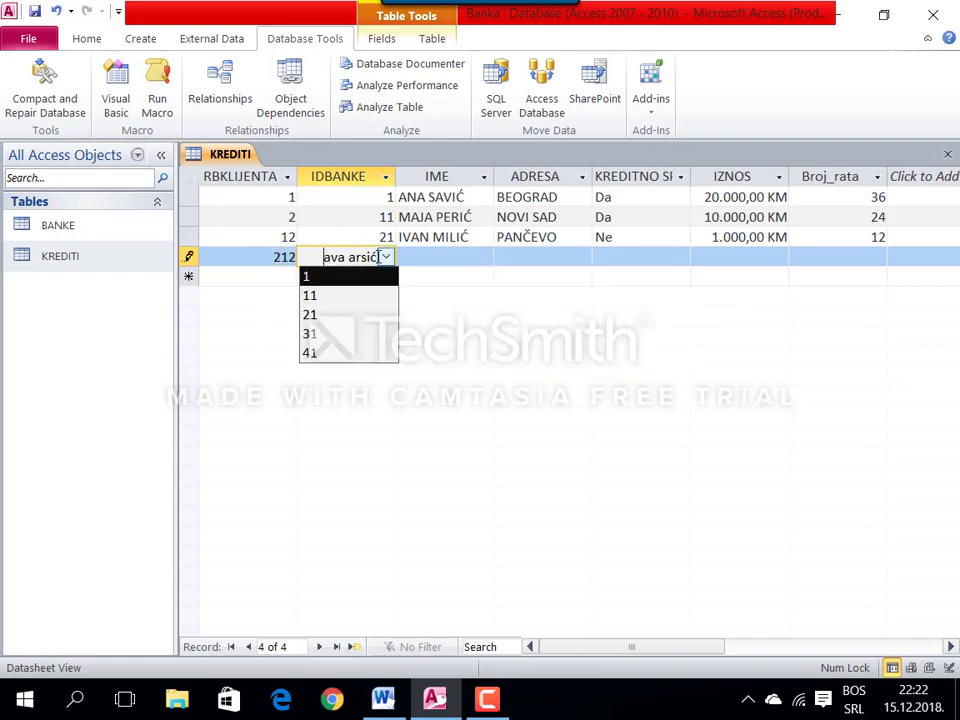
key("BackSpace")
key("BackSpace")
key("BackSpace")
key("BackSpace")
key("BackSpace")
key("BackSpace")
key("BackSpace")
key("BackSpace")
key("BackSpace")
key("BackSpace")
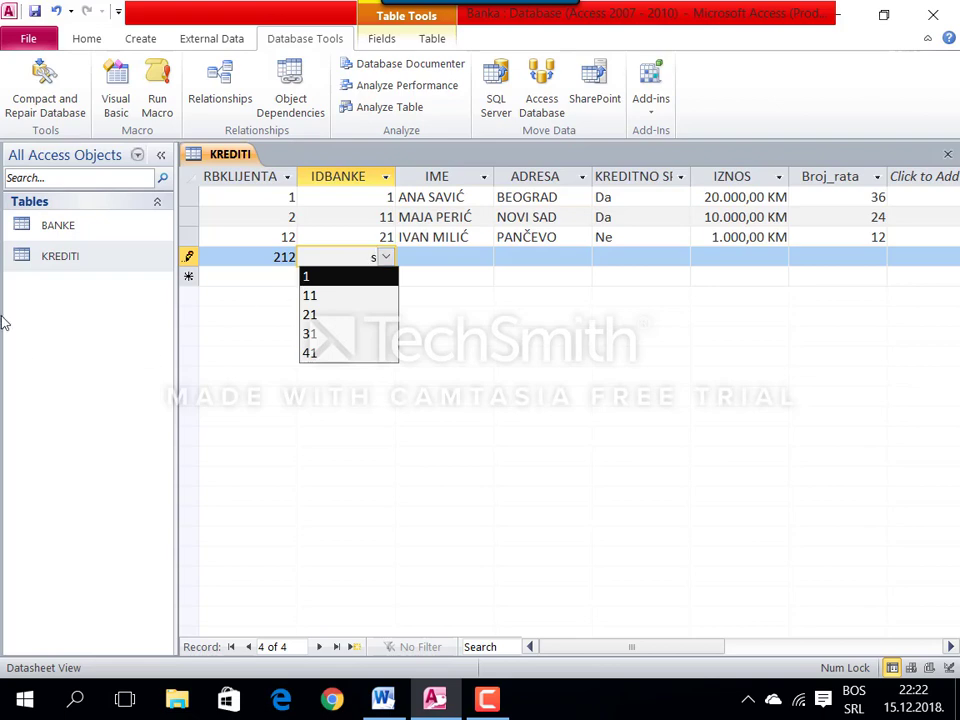
type("SAVA")
key("BackSpace")
key("BackSpace")
key("BackSpace")
key("BackSpace")
type("31")
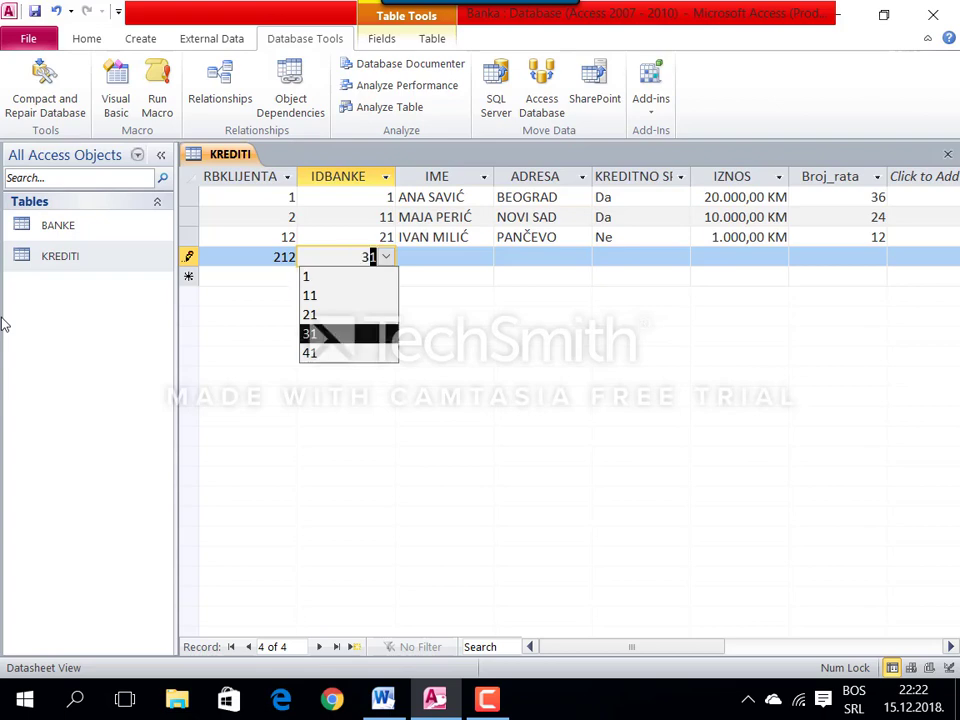
key("Return")
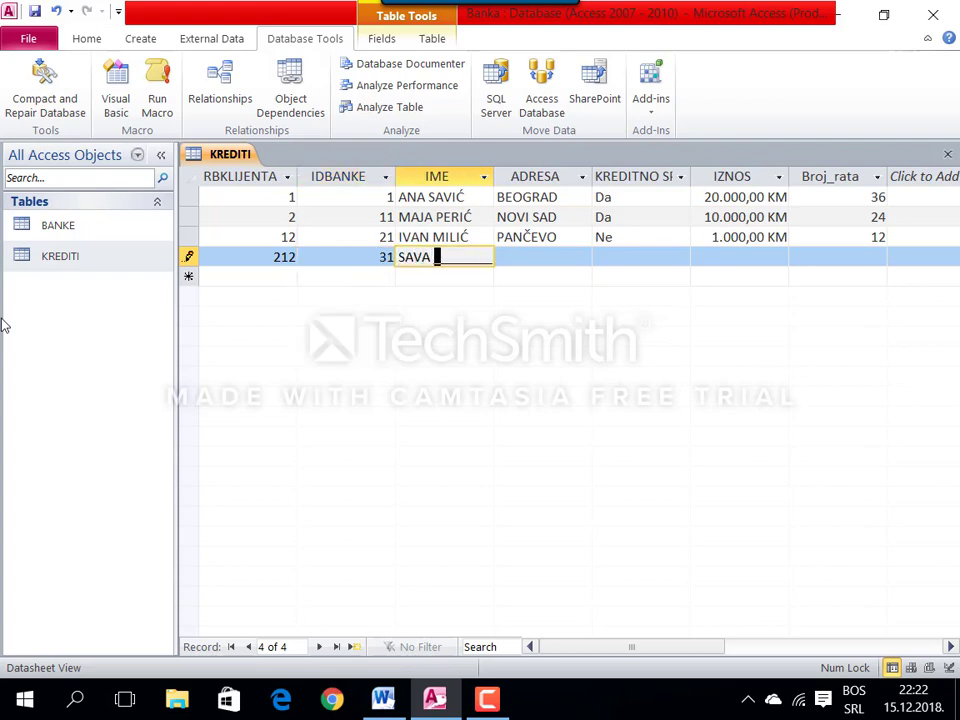
Step: Finish the fourth loan with address NIŠ, credit Da, 50.000 KM over 48 instalments
key("Return")
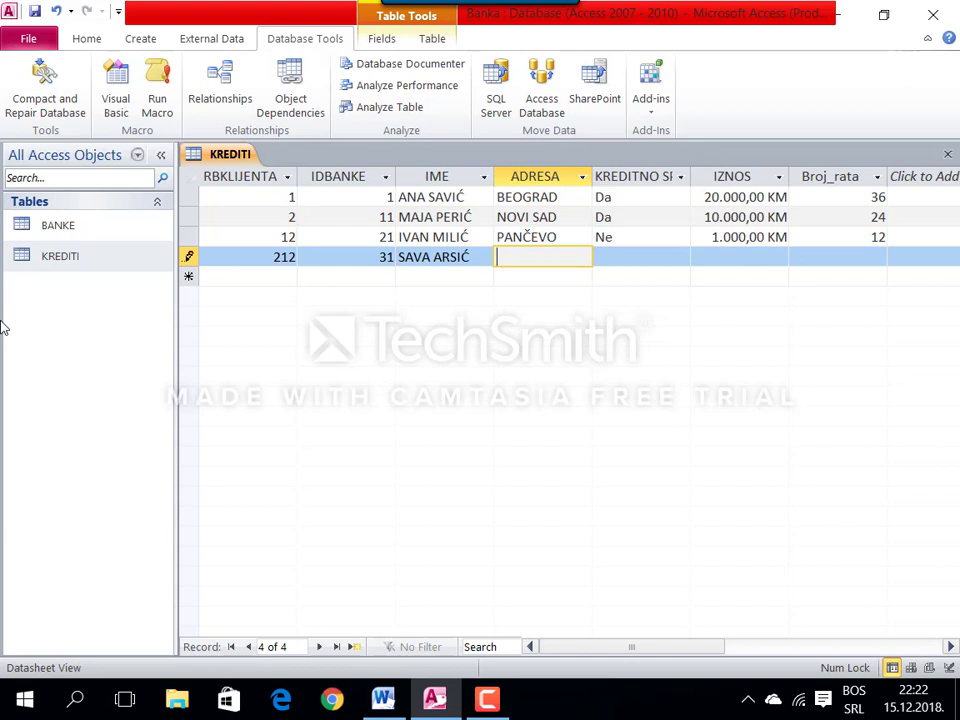
type("NIŠ")
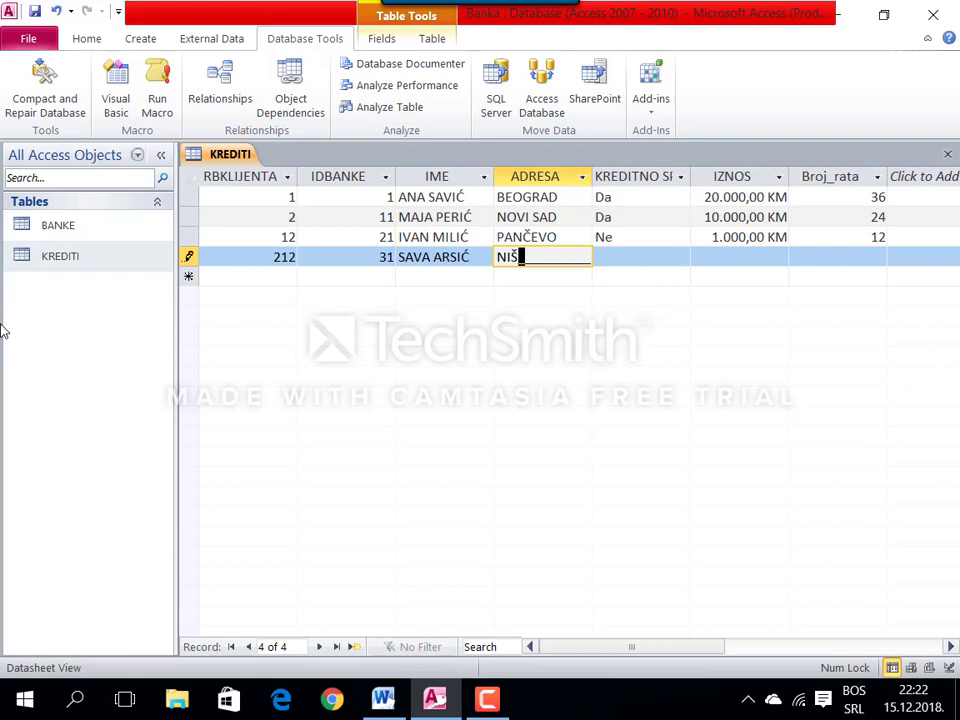
key("Tab")
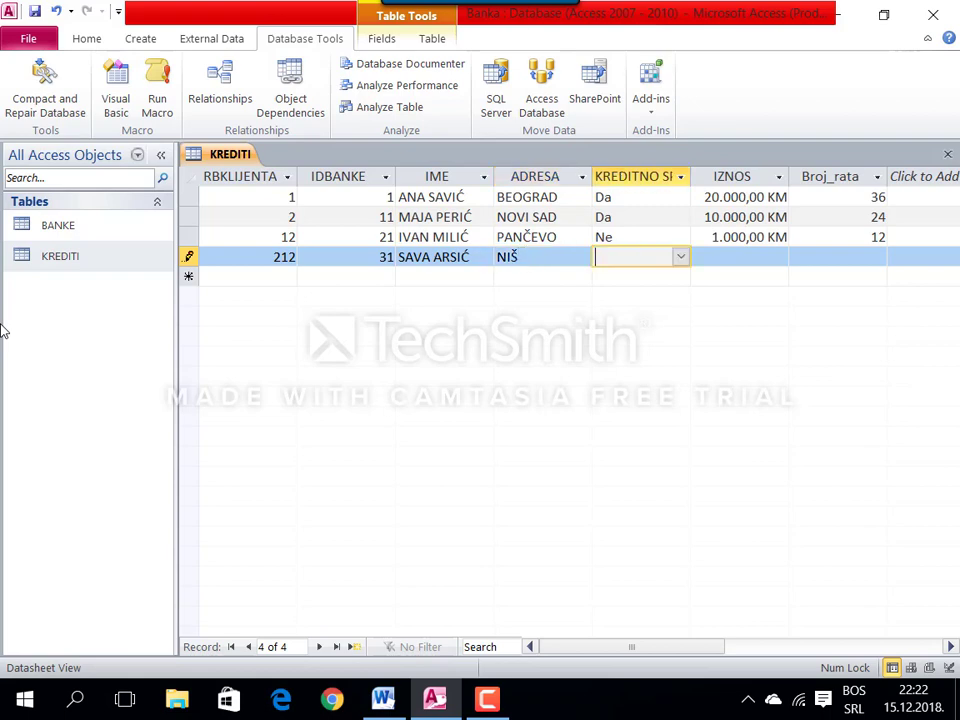
type("Da")
key("Tab")
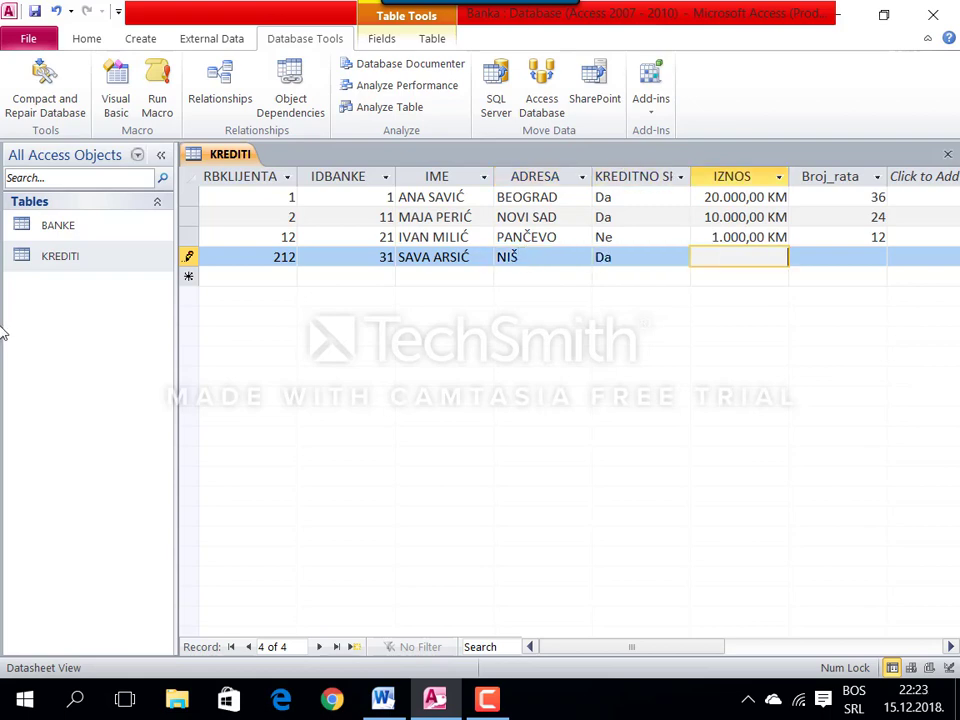
type("50000")
key("Tab")
type("48")
key("Tab")
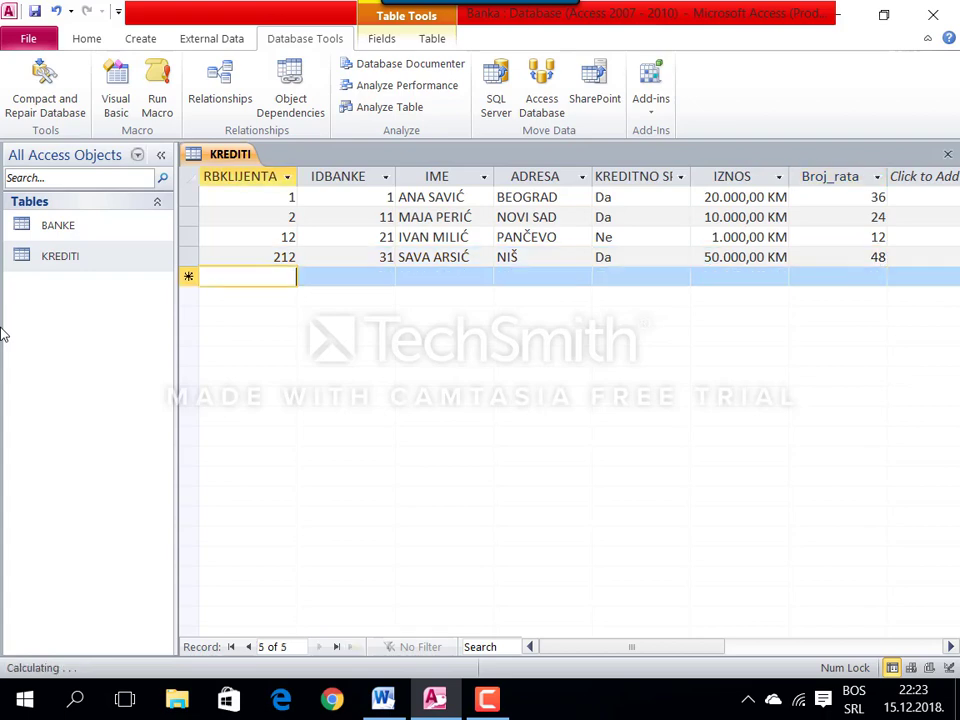
Step: Add a fifth loan at bank 41: client's name, KRALJEVO, Da, 450.000 KM over 120 instalments
type("50")
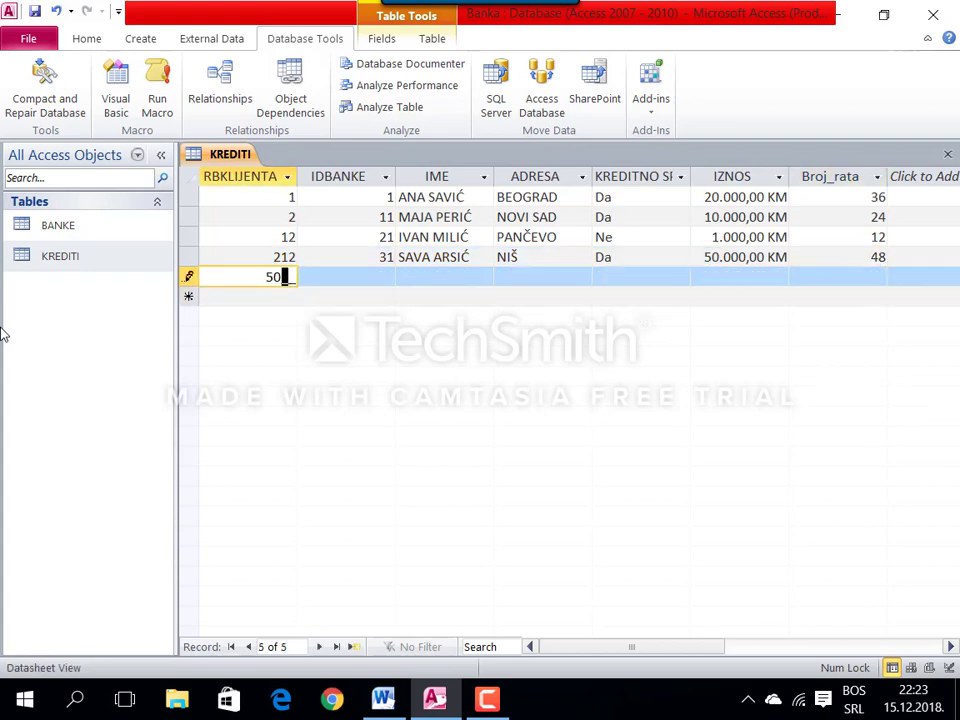
key("Tab")
type("41")
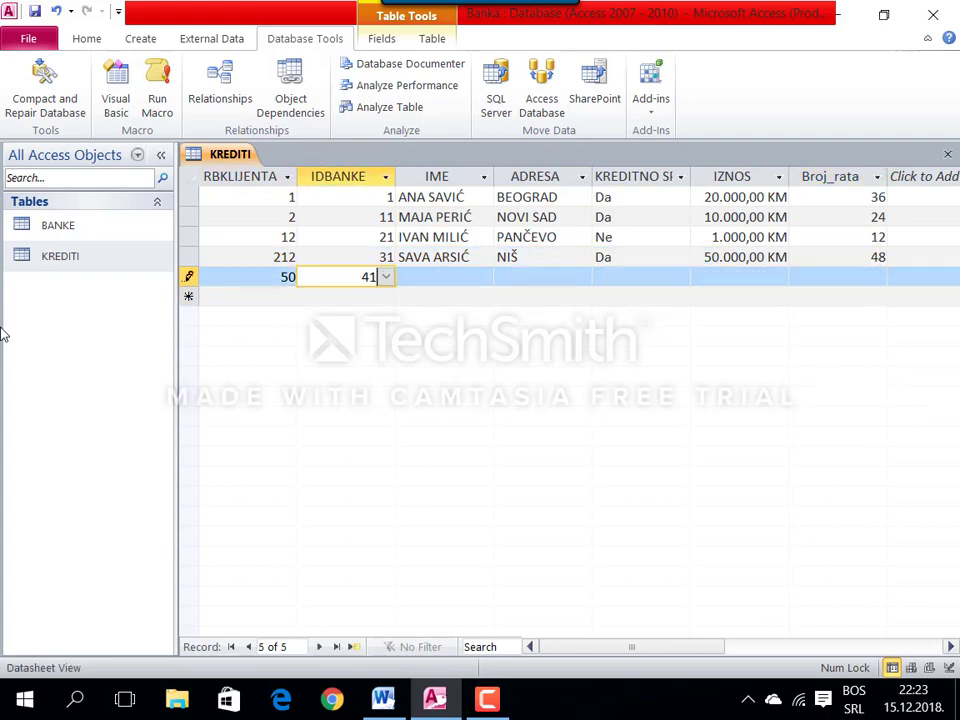
key("Tab")
type("PE")
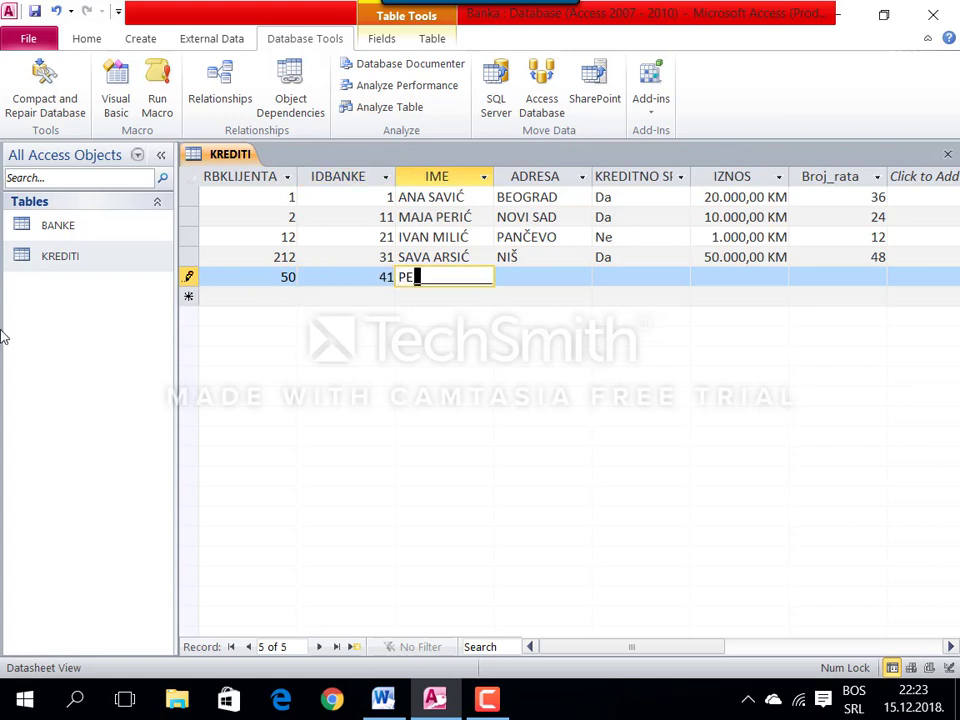
type("RA PERIĆ")
key("Tab")
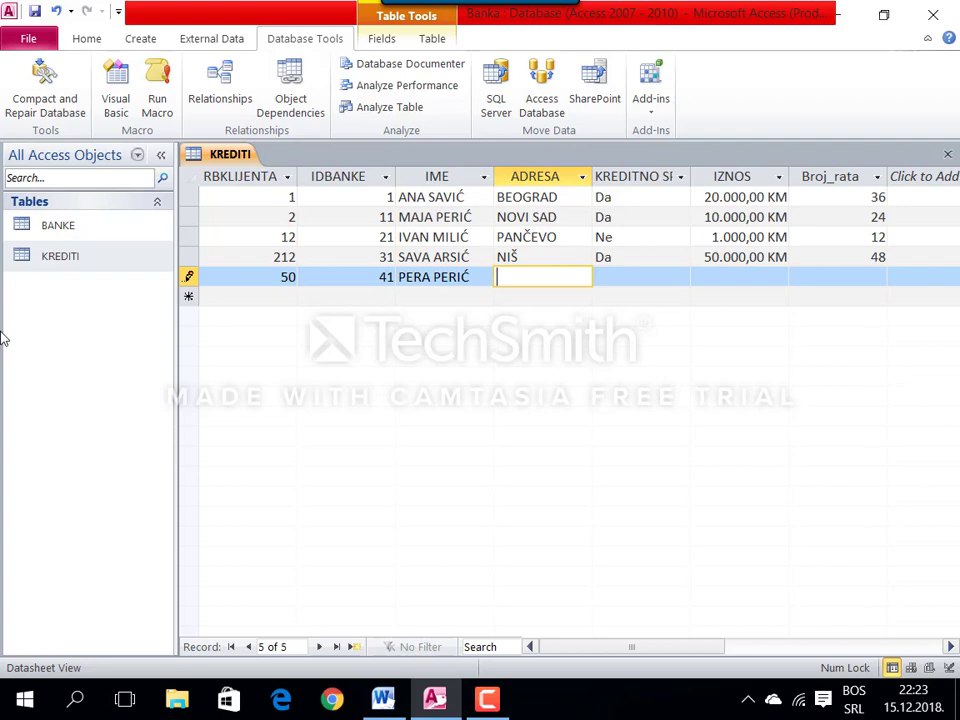
type("KRALJEVO")
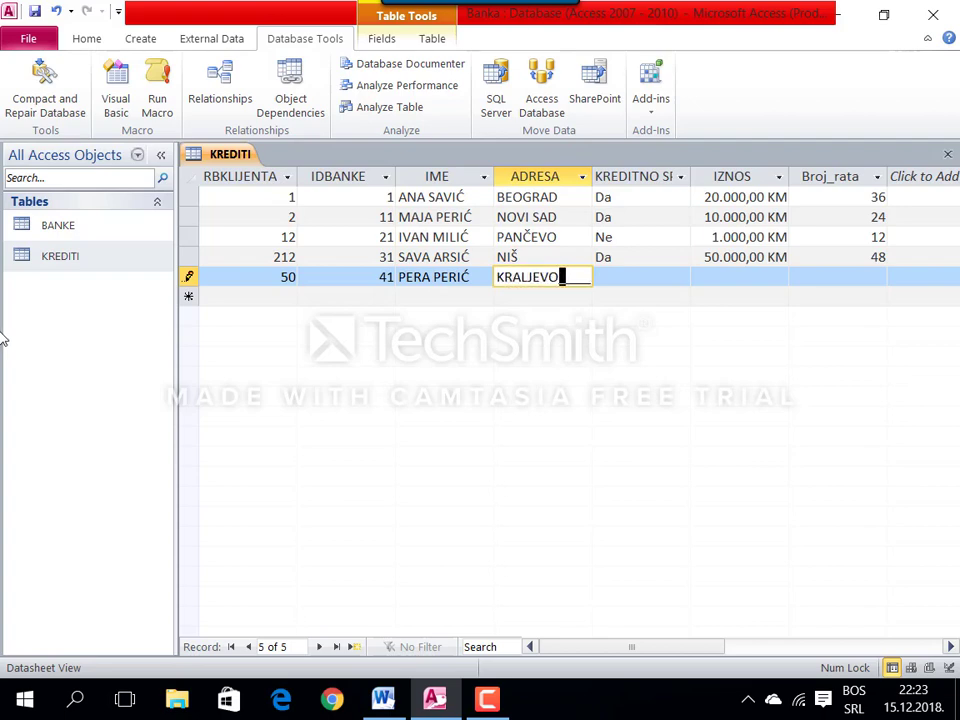
key("Tab")
type("Da")
key("Tab")
type("a")
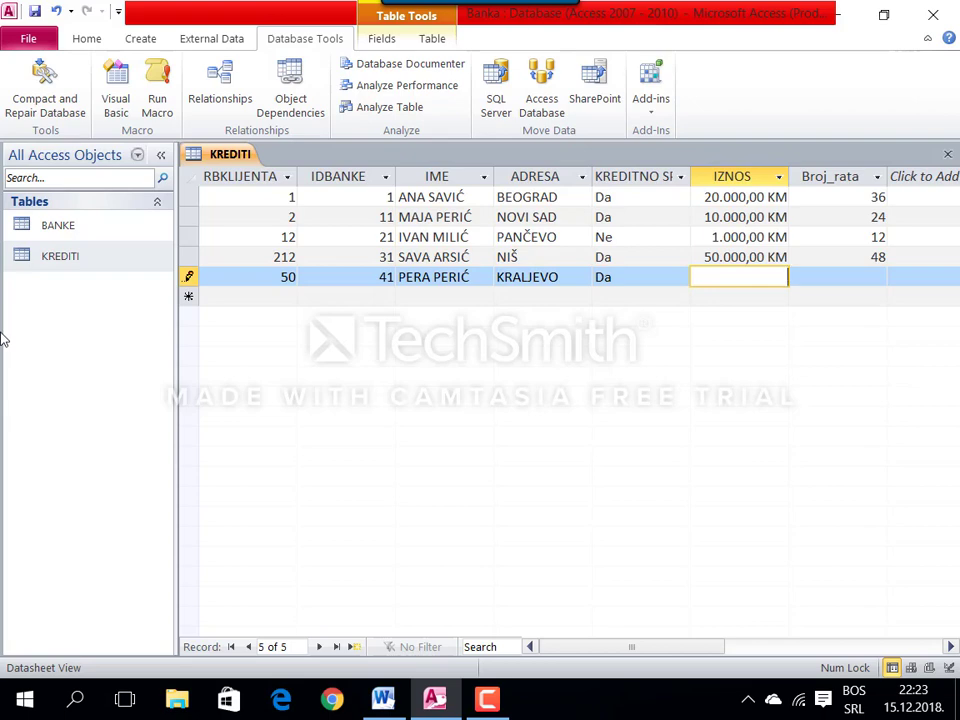
type("450000")
key("Tab")
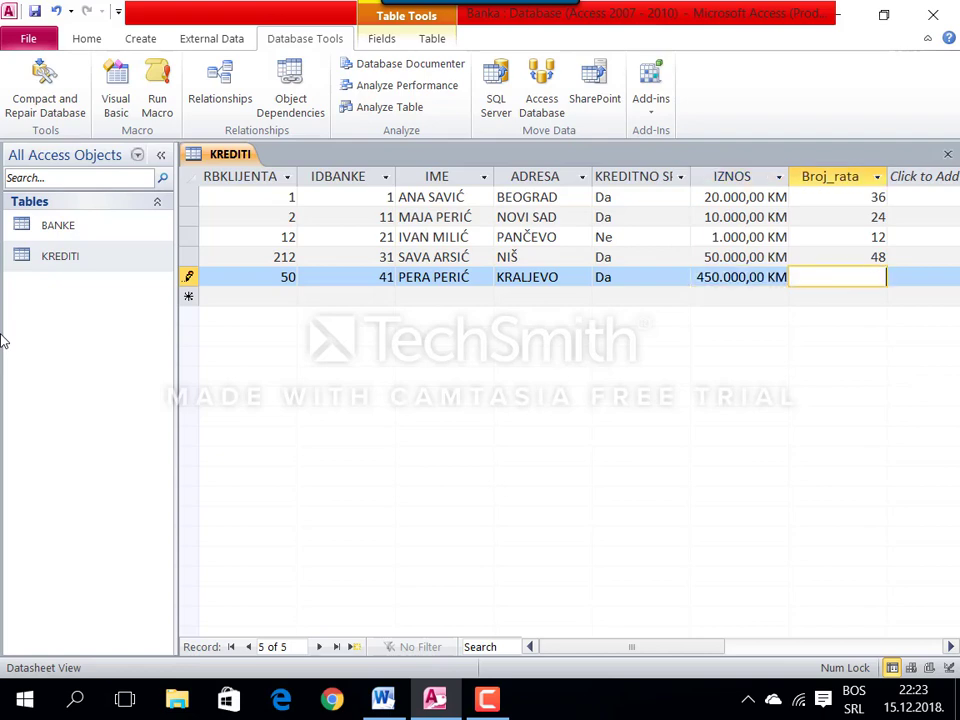
type("120")
key("Tab")
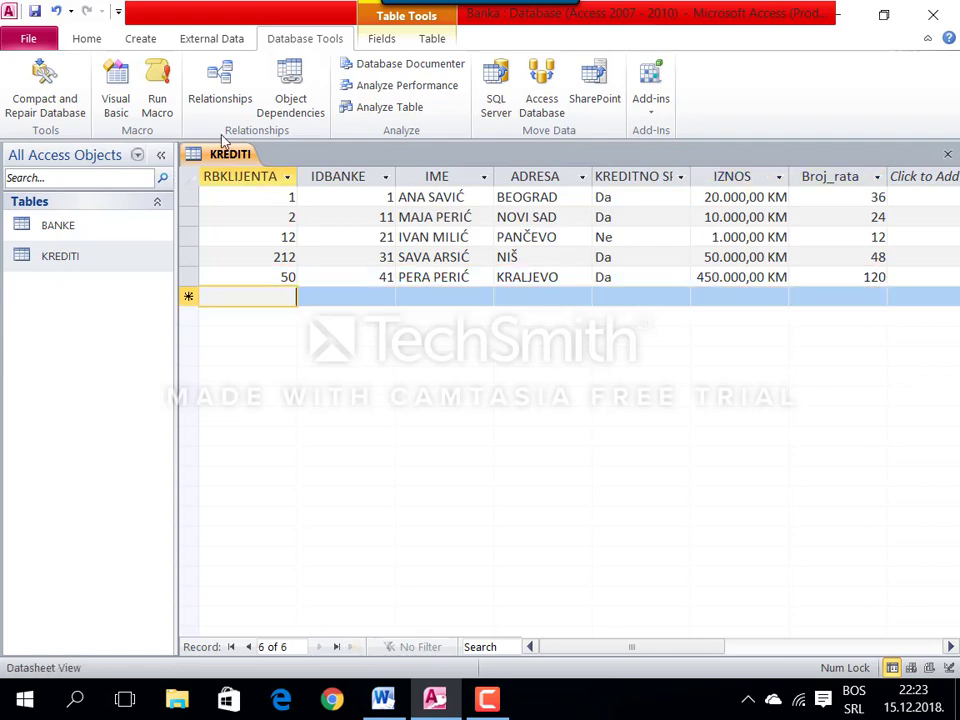
Step: Close the KREDITI datasheet from its tab's context menu
right_click(210, 155)
right_click(229, 157)
left_click(268, 190)
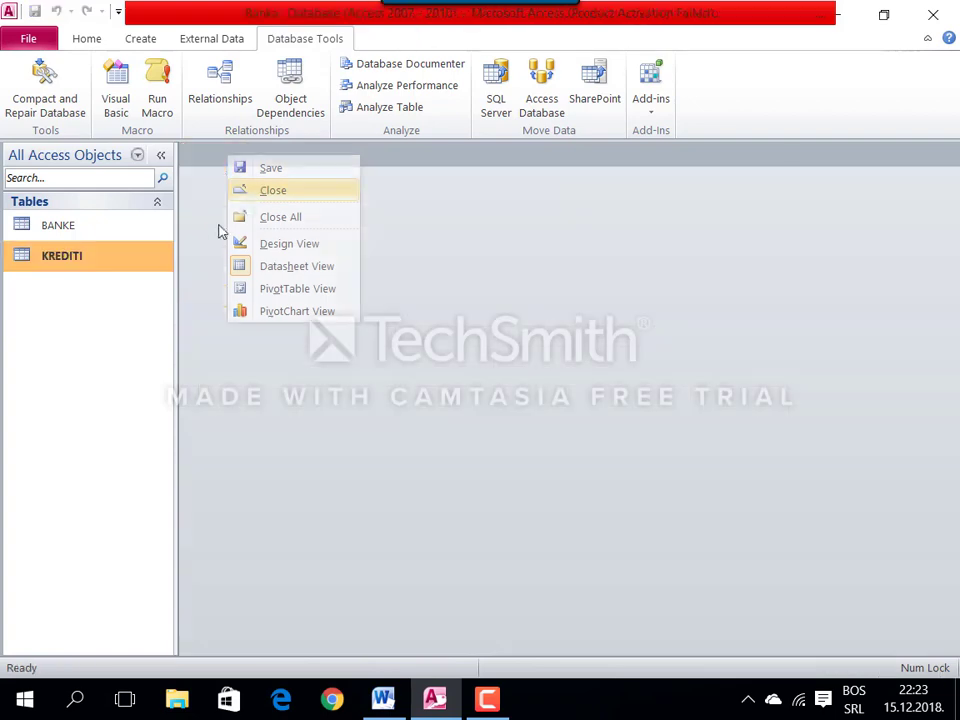
Step: Review the Form Wizard requirement in the Word assignment, then return to Access
left_click(383, 698)
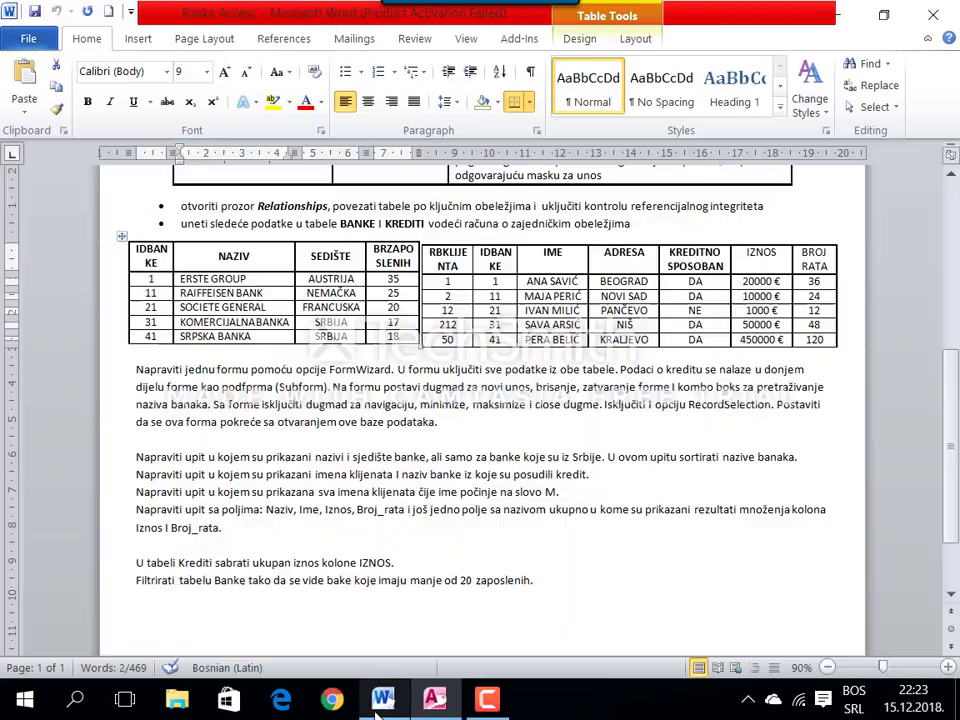
left_click(279, 420)
double_click(270, 369)
left_click(343, 369)
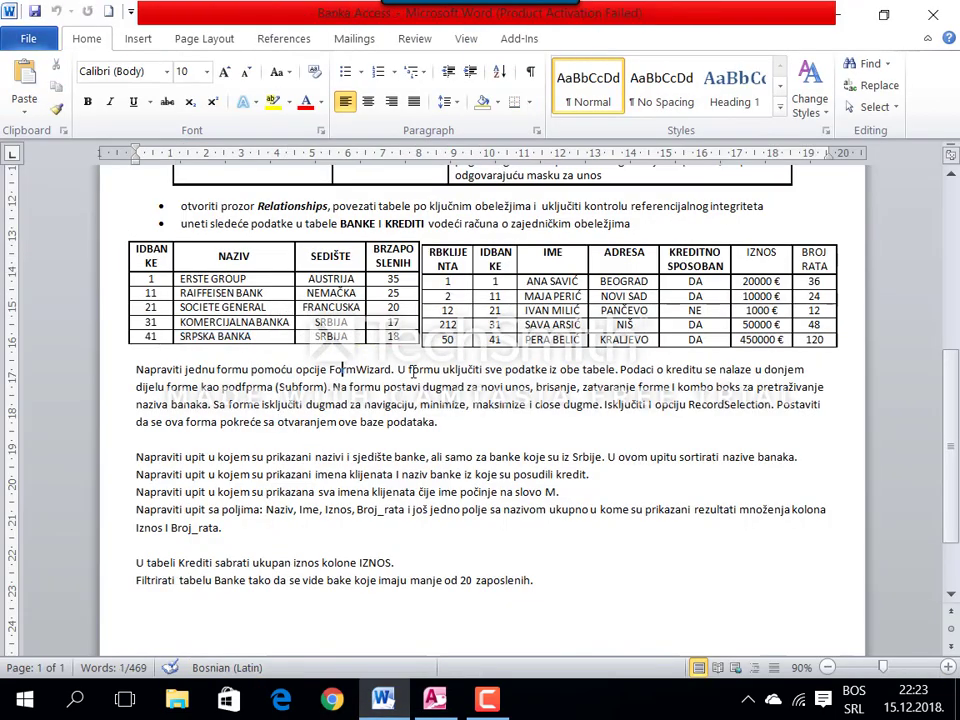
key("alt+Tab")
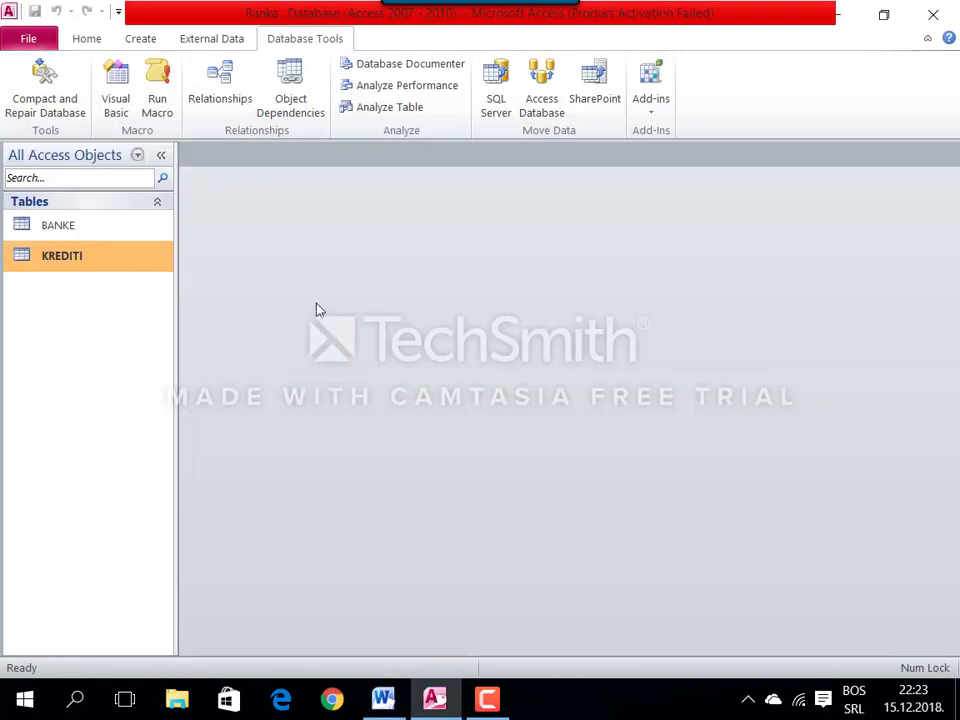
Step: Start the Form Wizard and add all fields from both BANKE and KREDITI
left_click(137, 38)
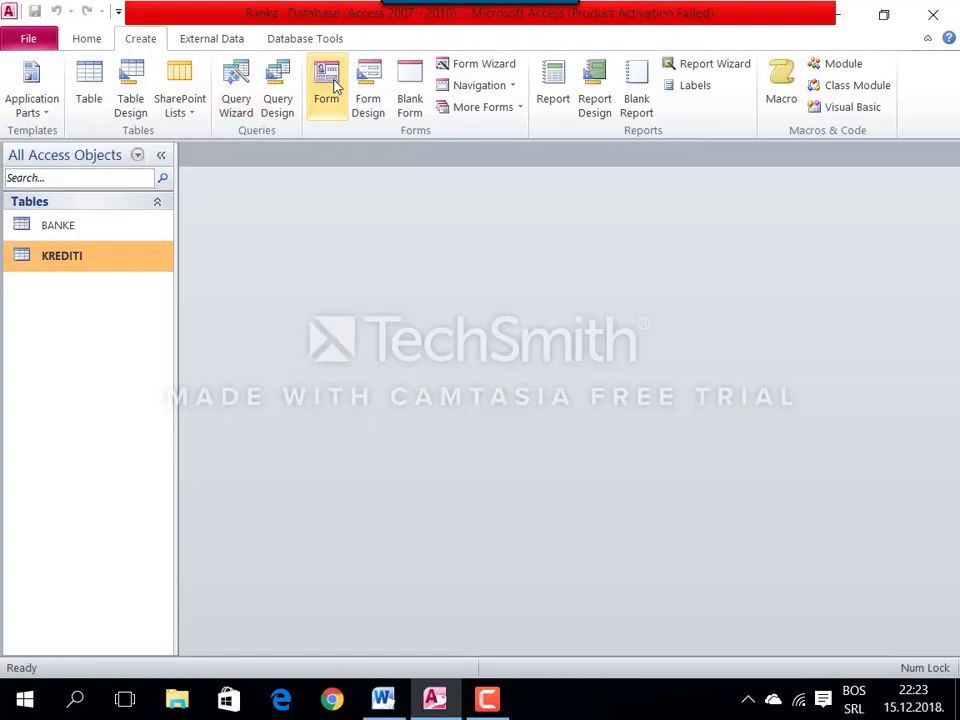
left_click(458, 64)
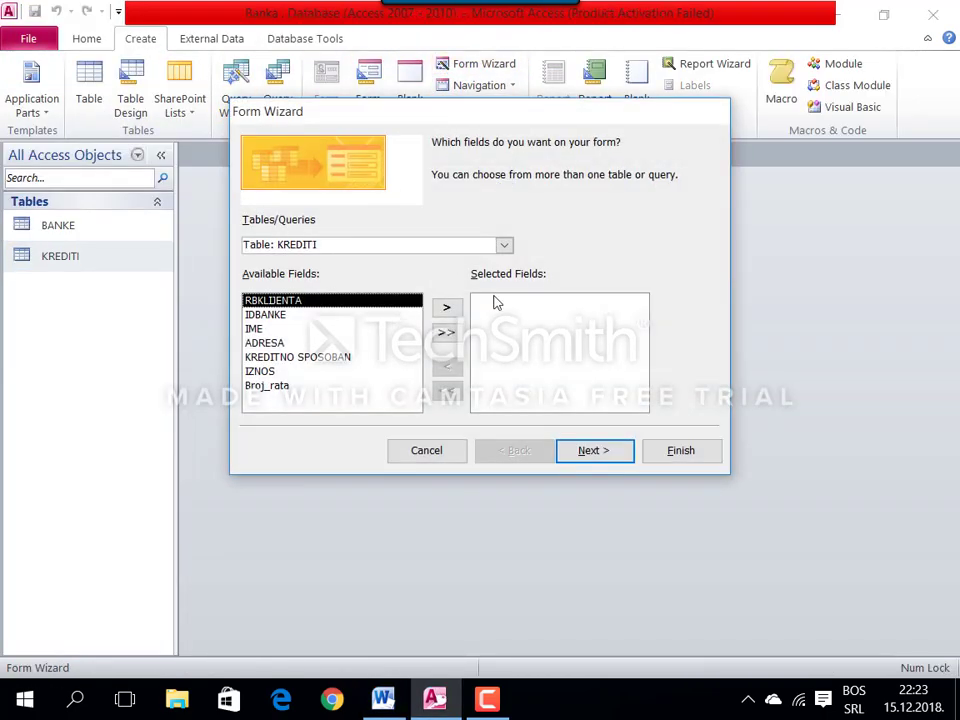
left_click(504, 245)
left_click(480, 259)
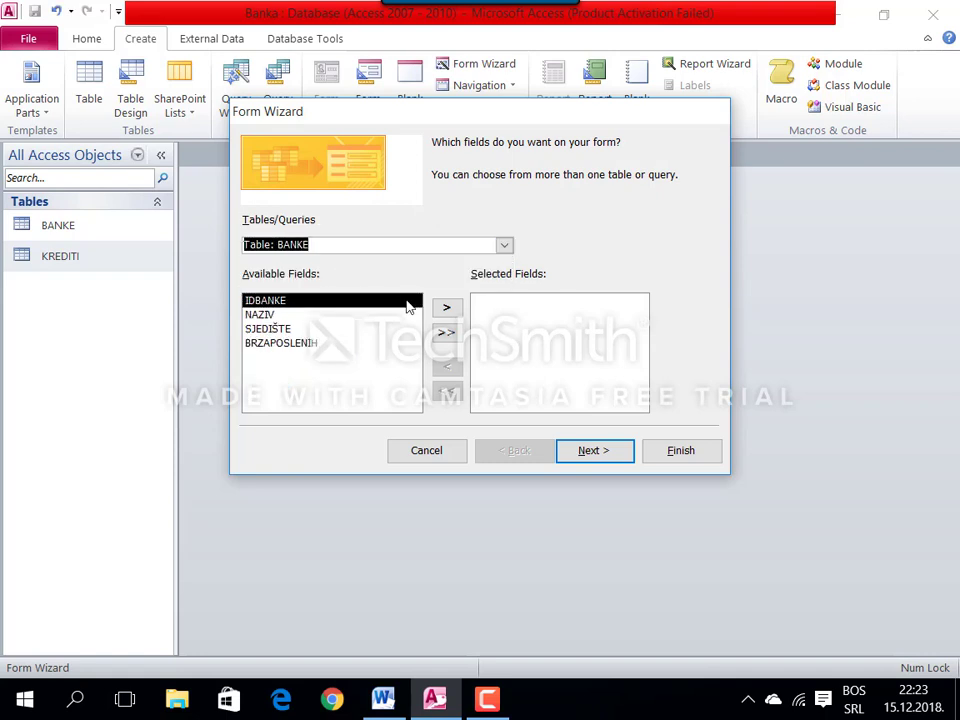
left_click(446, 332)
left_click(504, 245)
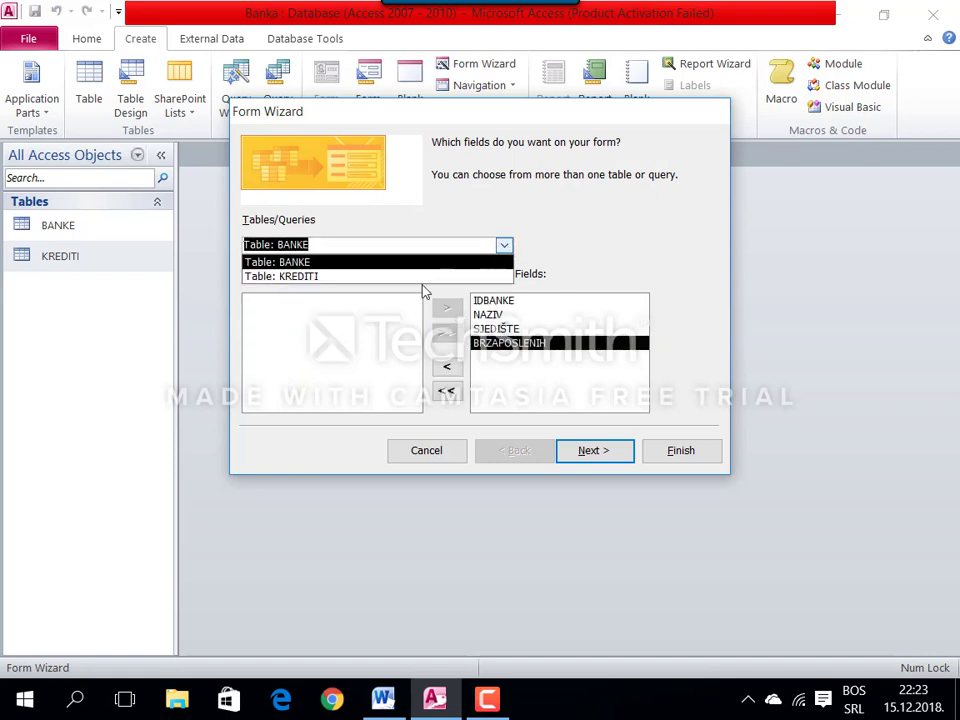
left_click(370, 277)
left_click(446, 332)
Step: View data by BANKE with a subform, choose its layout, and title the form FORMA BANKE
left_click(594, 452)
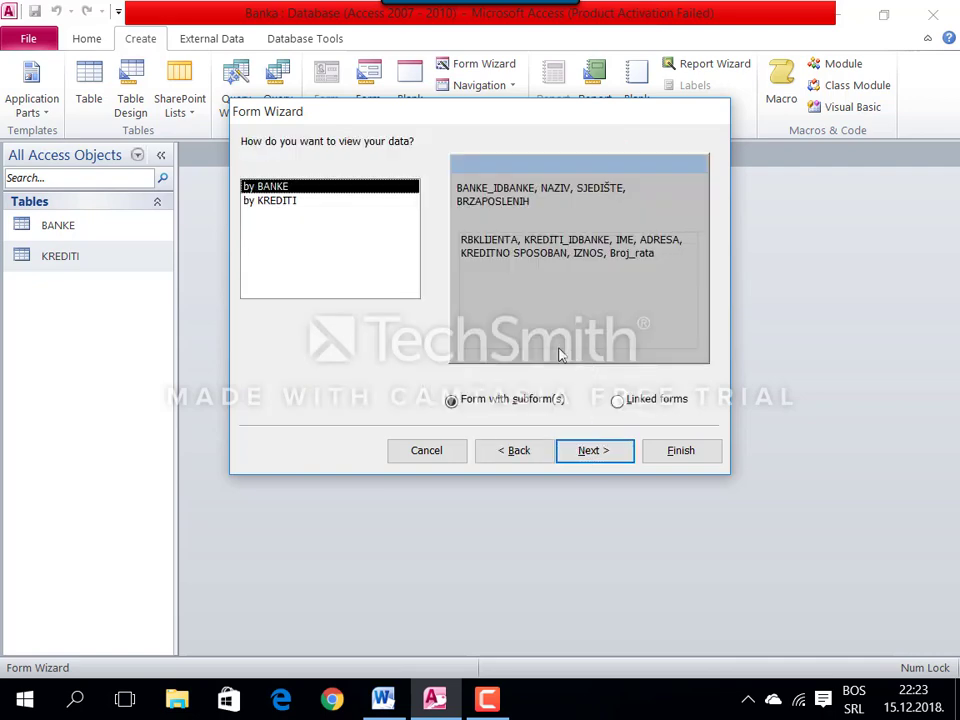
left_click(598, 451)
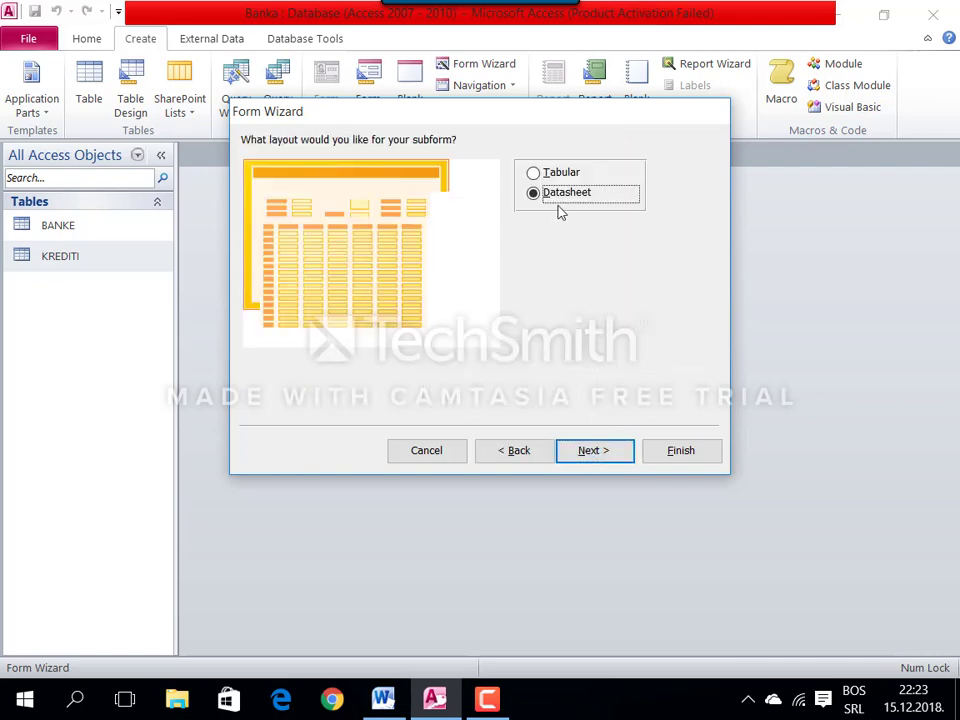
left_click(561, 175)
left_click(607, 452)
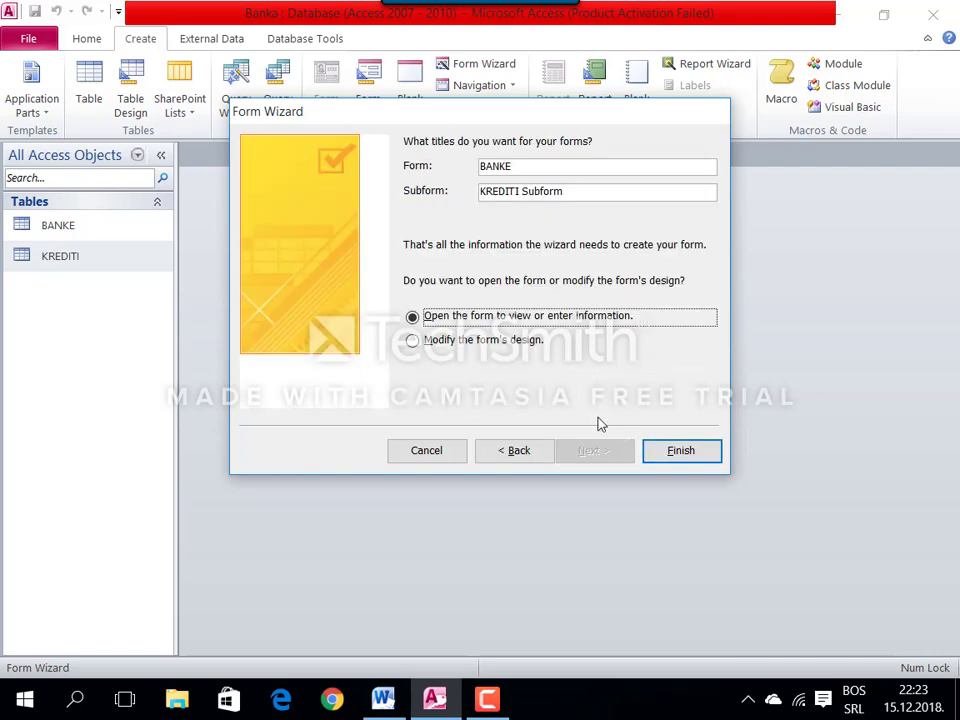
double_click(488, 172)
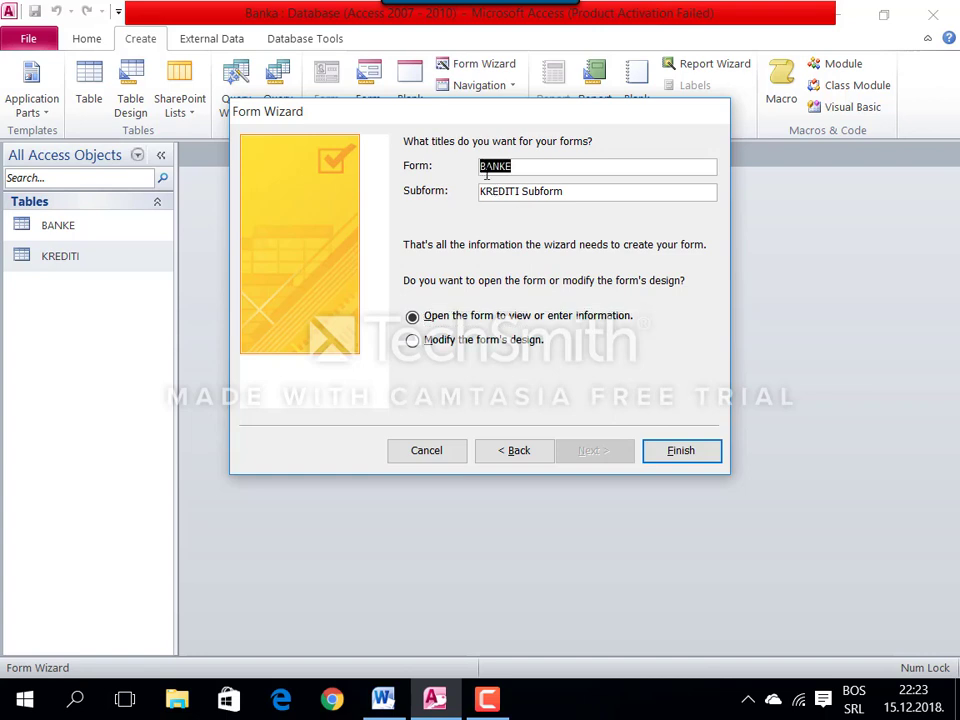
left_click(486, 170)
type("FORMA")
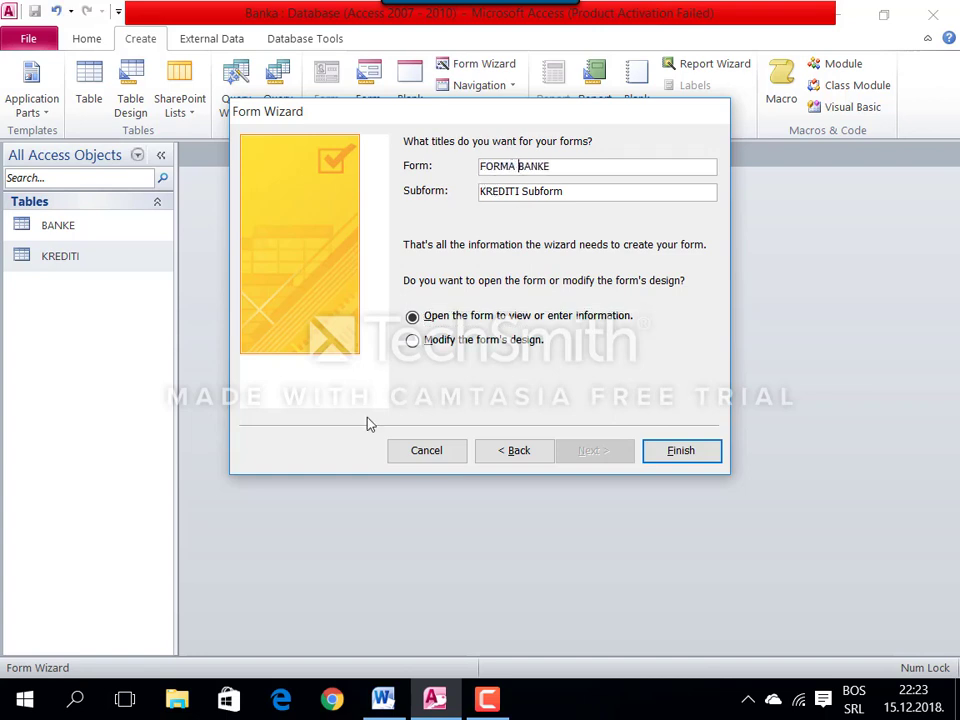
left_click(681, 451)
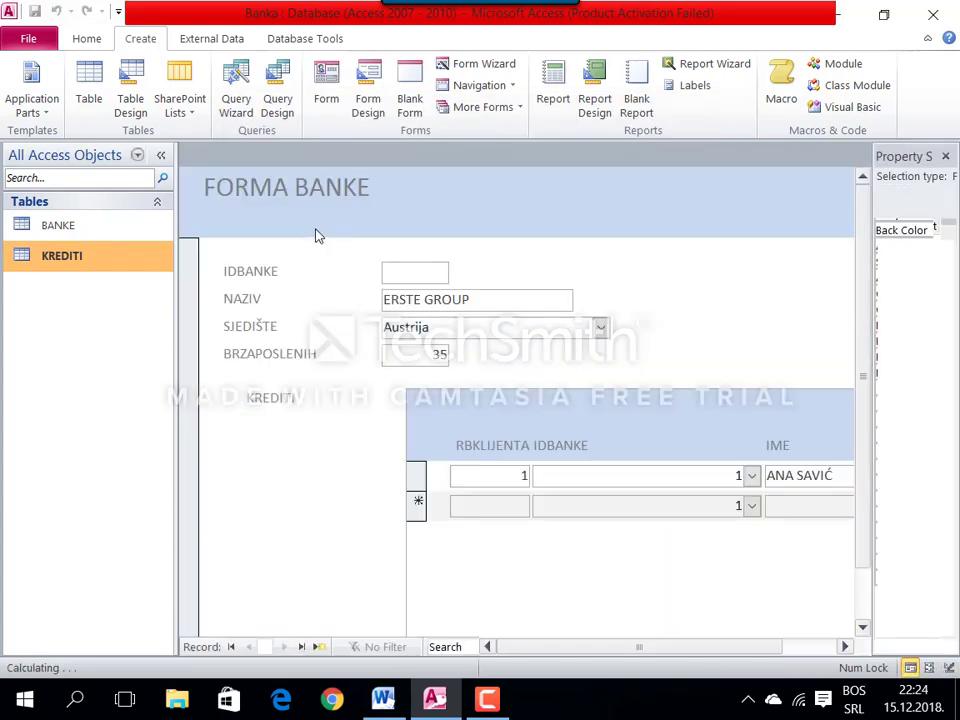
Step: Open FORMA BANKE in Design view and move the KREDITI label and subform left under the bank fields
right_click(212, 158)
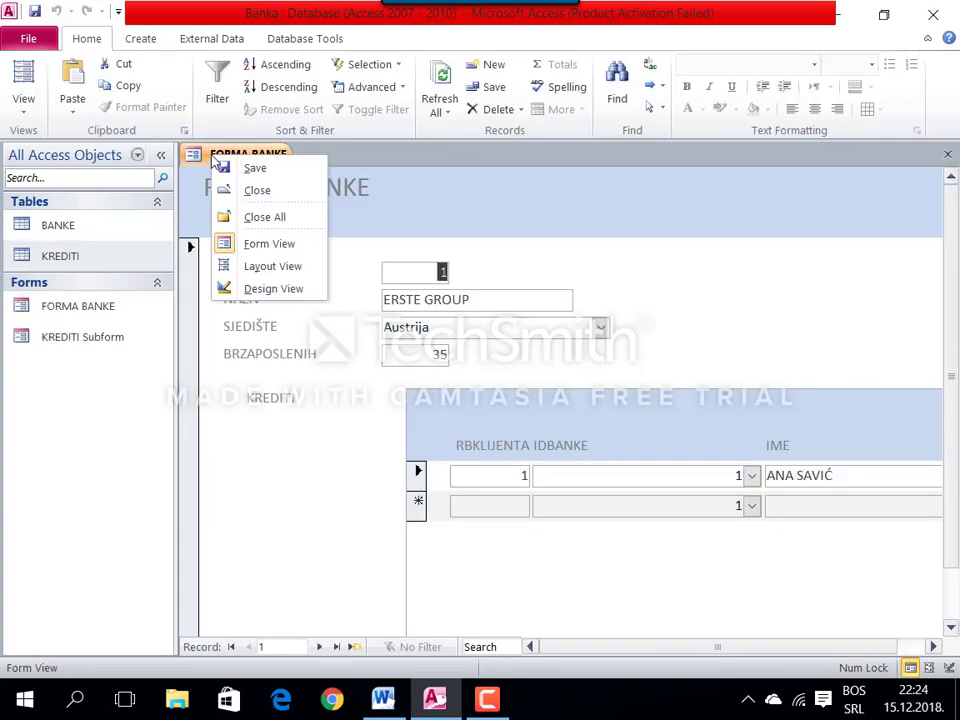
left_click(268, 288)
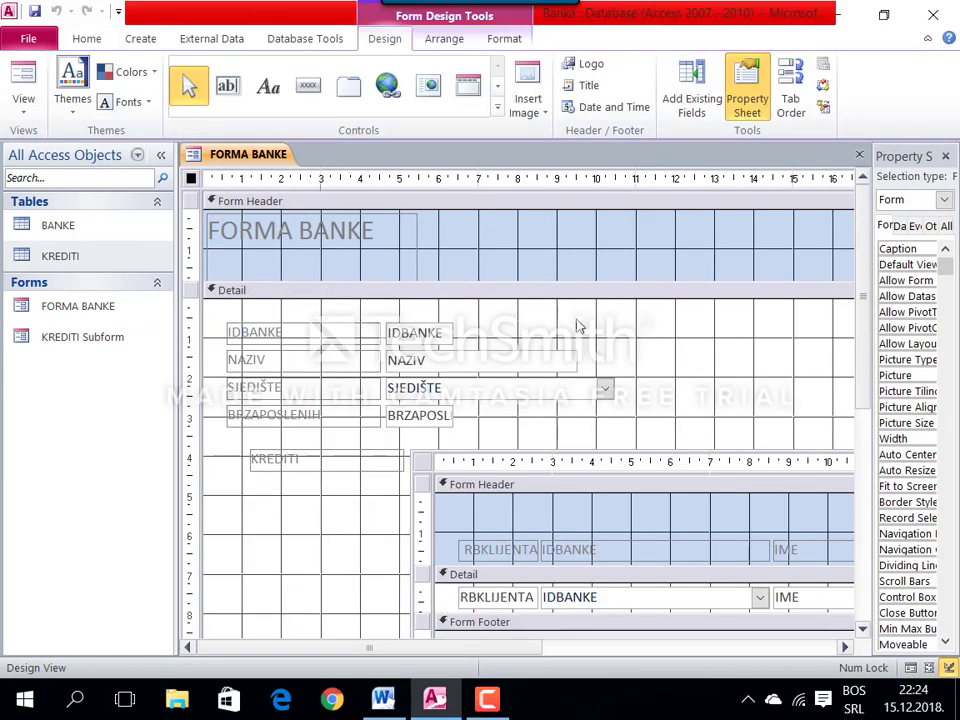
left_click(258, 453)
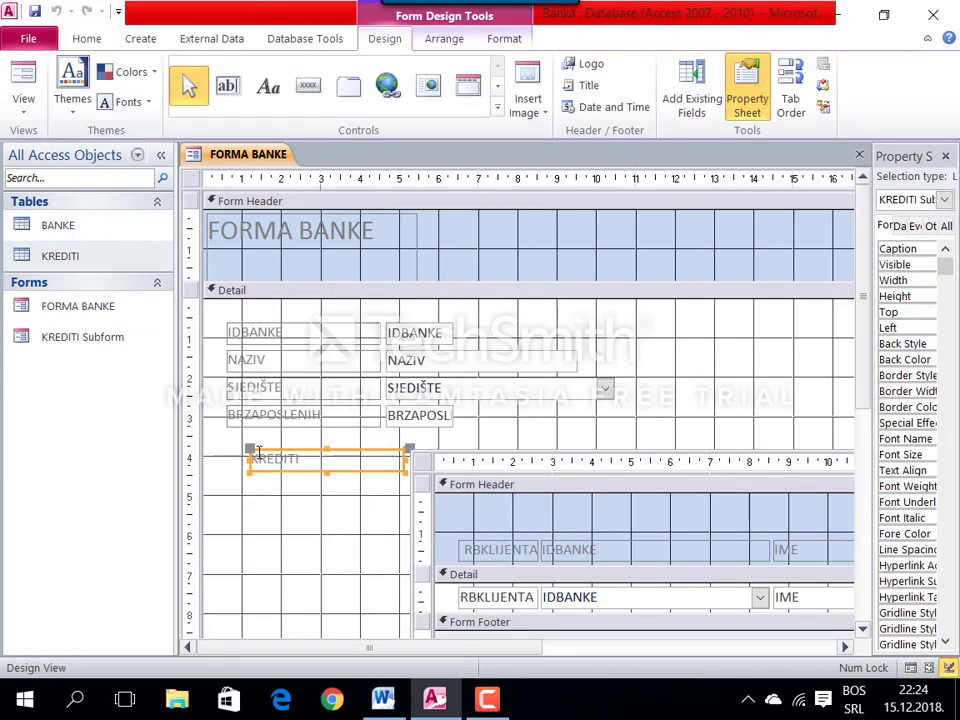
left_click_drag(251, 452, 227, 434)
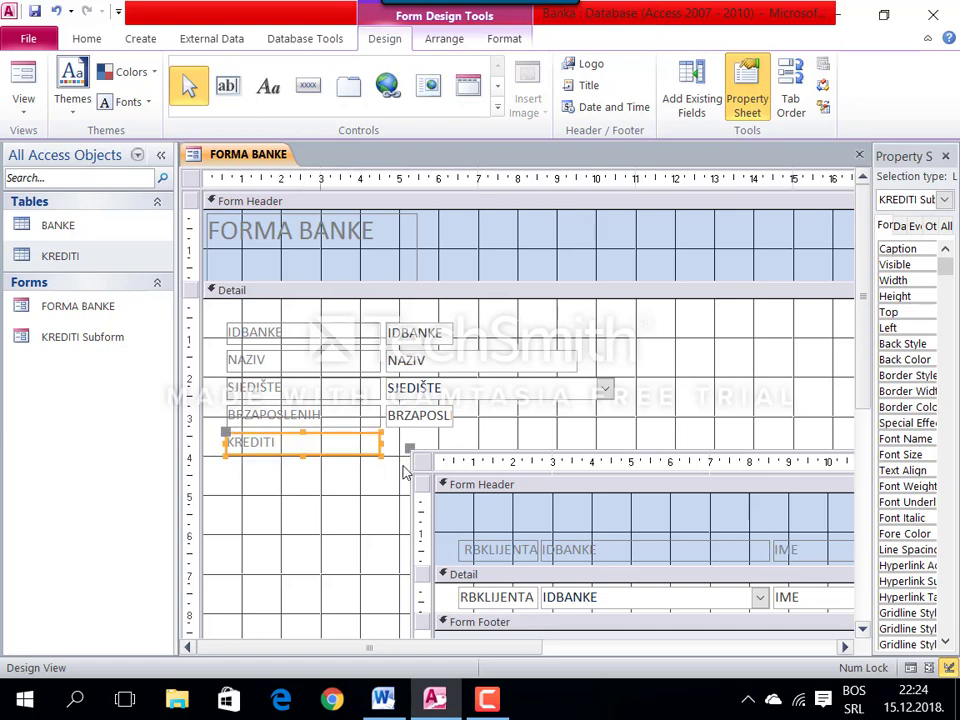
left_click_drag(412, 452, 228, 463)
Step: Shrink the KREDITI subform by dragging its bottom sizing handle upward
scroll(424, 480, "down", 3)
scroll(724, 591, "down", 1)
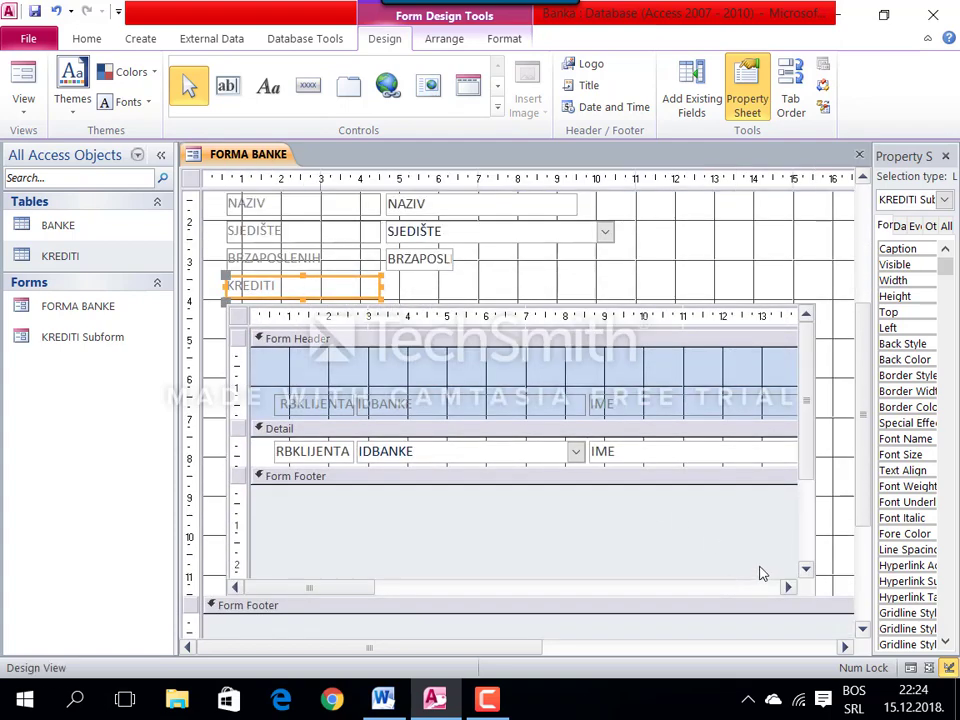
left_click(806, 589)
left_click_drag(826, 593, 829, 438)
scroll(681, 514, "up", 2)
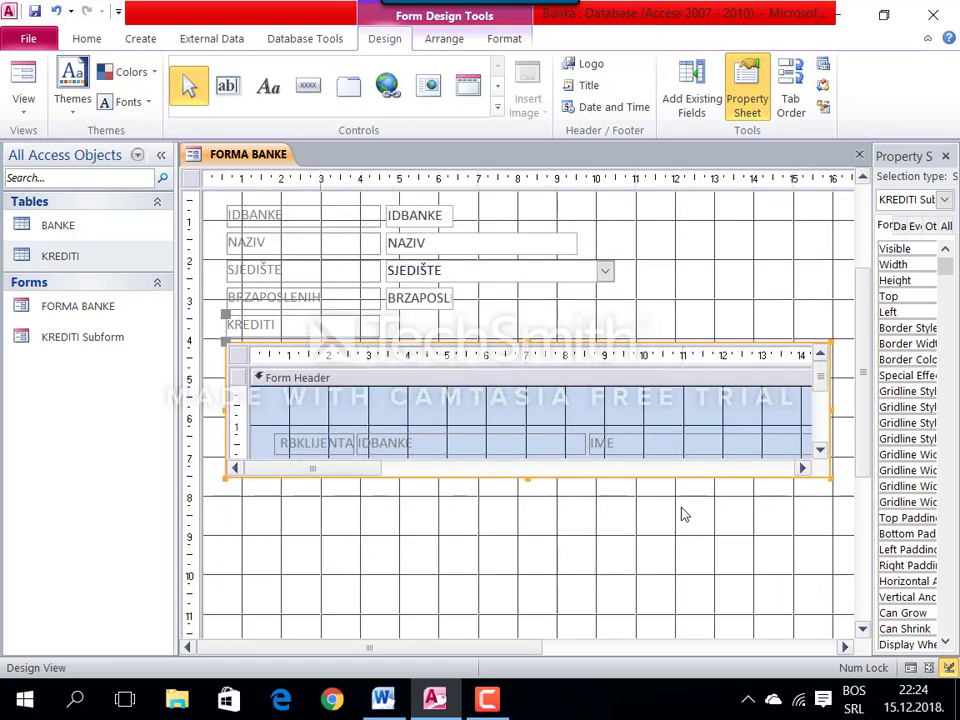
left_click_drag(405, 575, 351, 260)
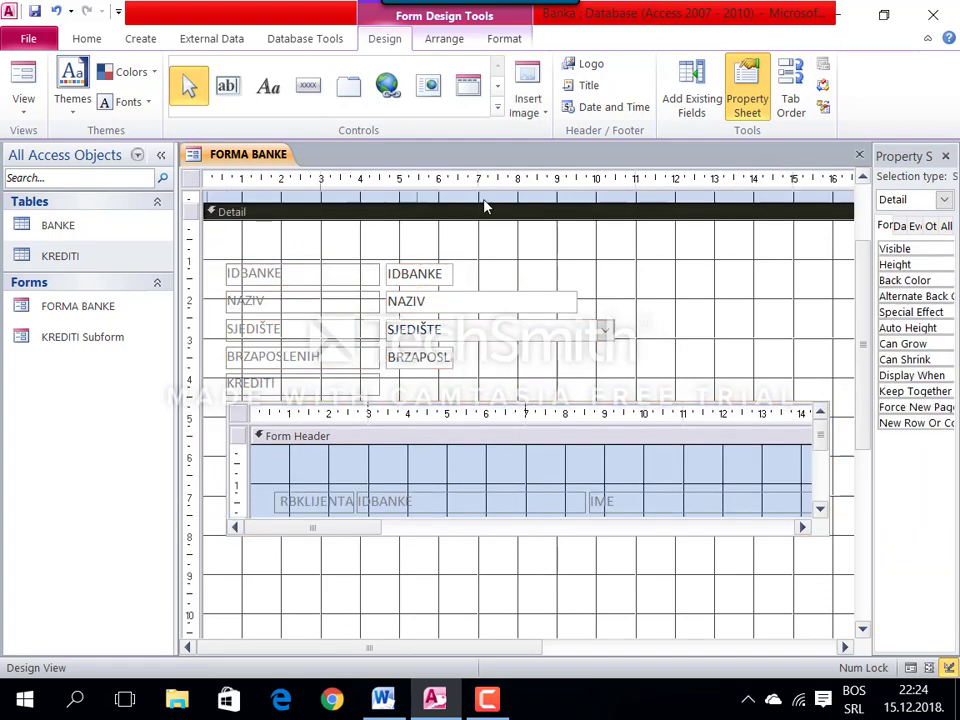
left_click(307, 85)
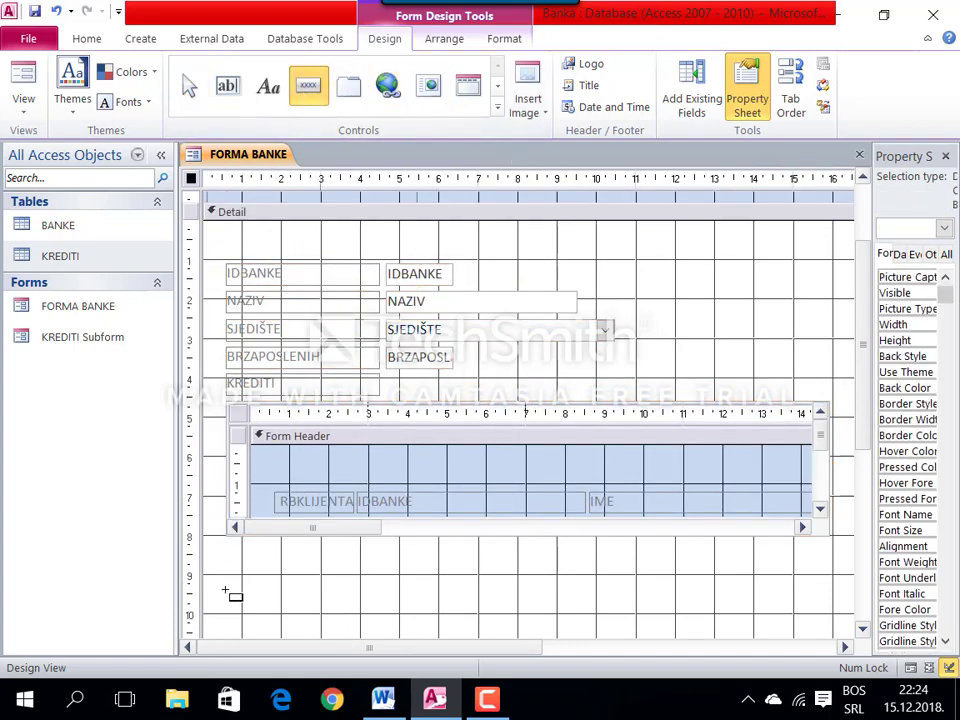
Step: Add a 'Novi unos' command button below the subform that adds a new record
mouse_move(233, 562)
left_mouse_down()
mouse_move(285, 582)
mouse_move(350, 583)
left_mouse_up()
left_click(440, 274)
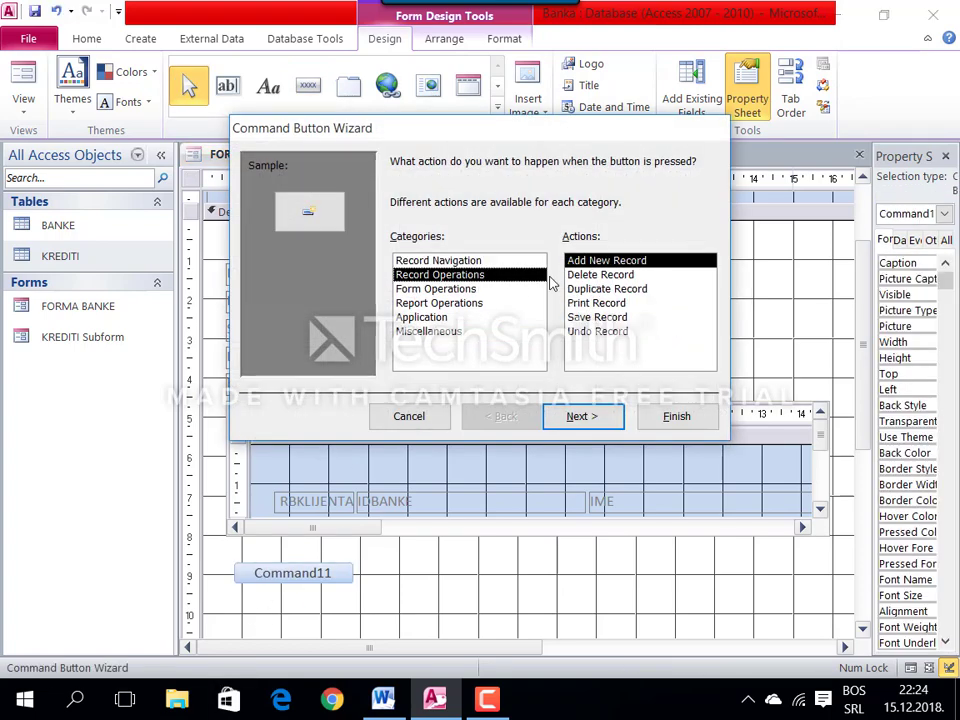
left_click(580, 416)
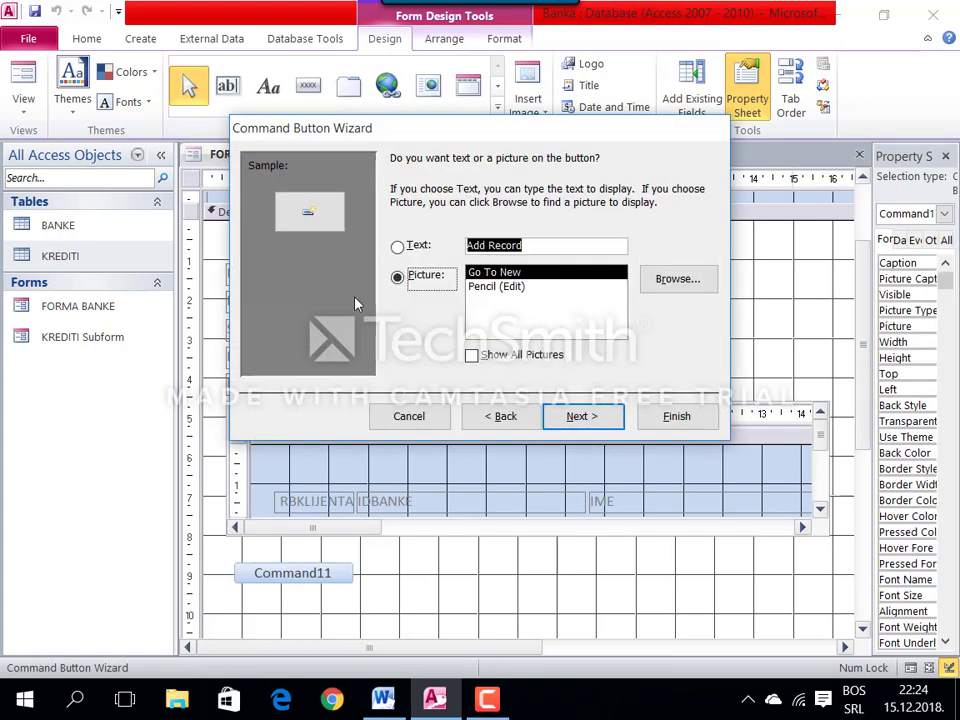
left_click(397, 246)
type("Novi unos")
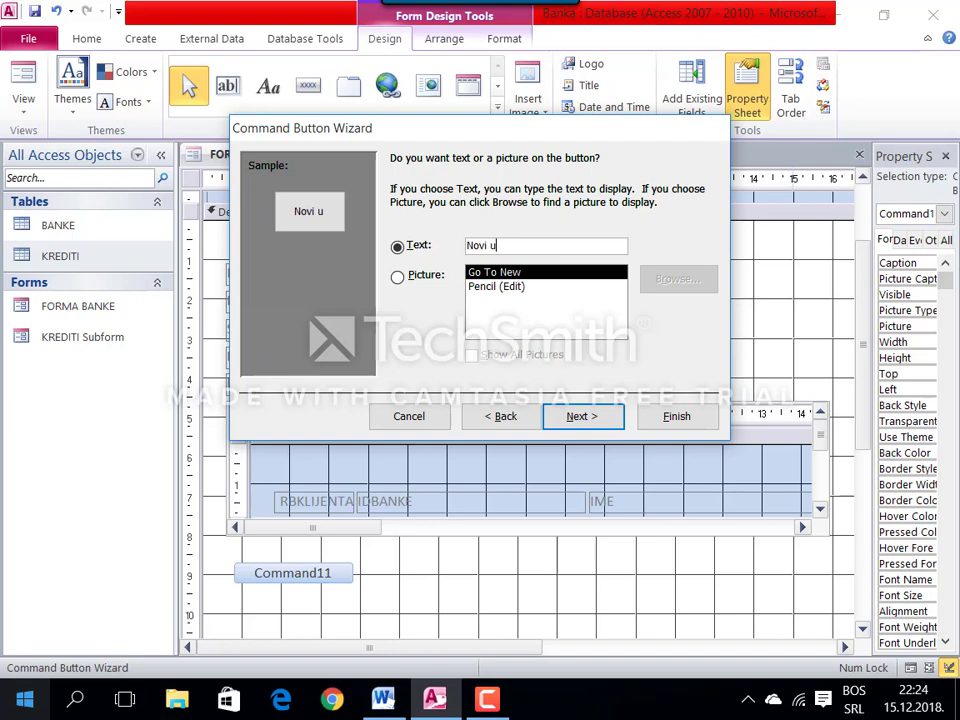
left_click(674, 415)
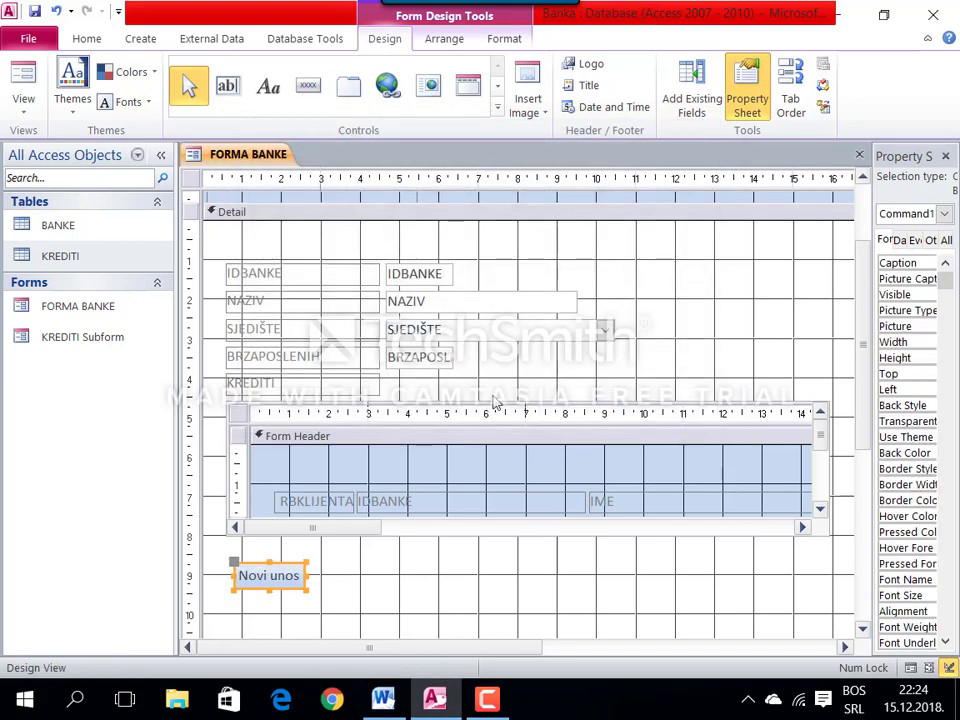
Step: Add a 'Briši podatak' Delete Record button to the right of Novi unos
left_click(308, 85)
left_click_drag(402, 563, 524, 580)
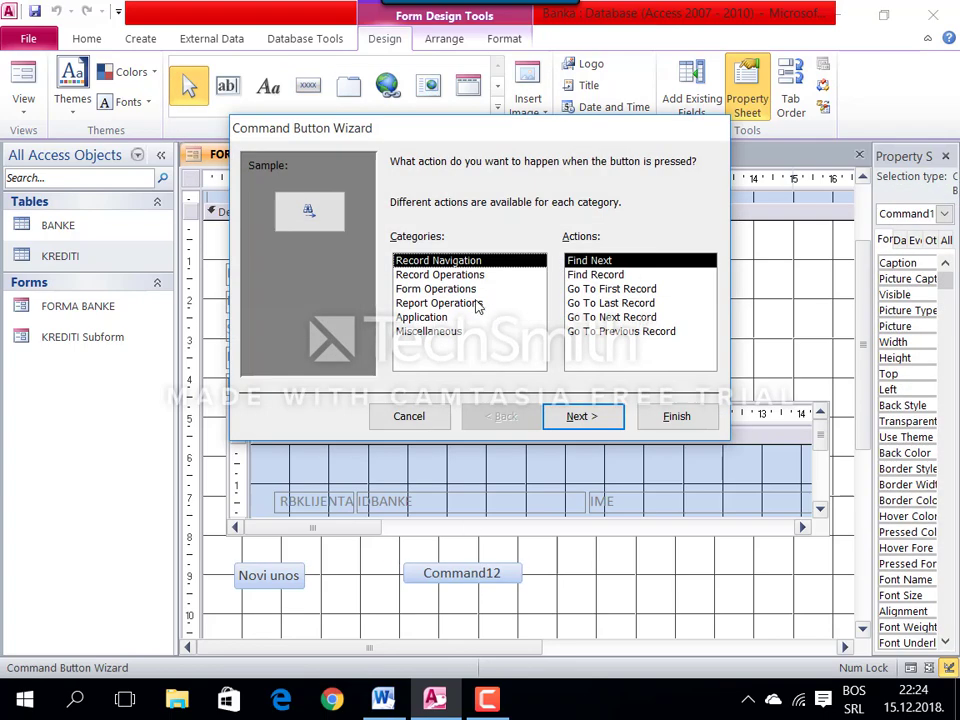
left_click(440, 274)
left_click(600, 274)
left_click(583, 416)
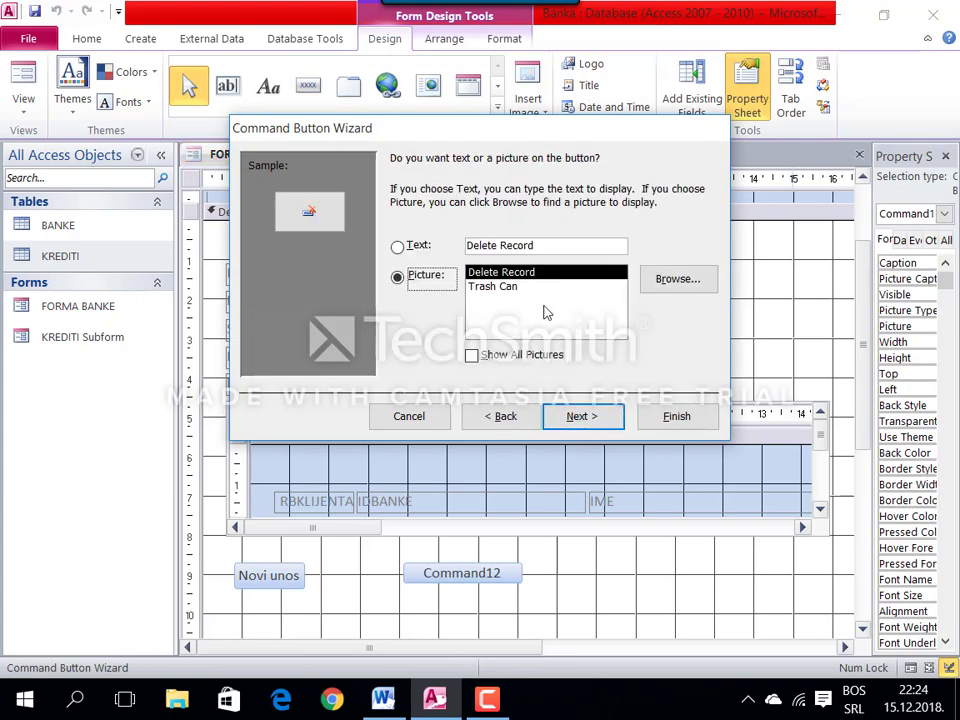
left_click(542, 245)
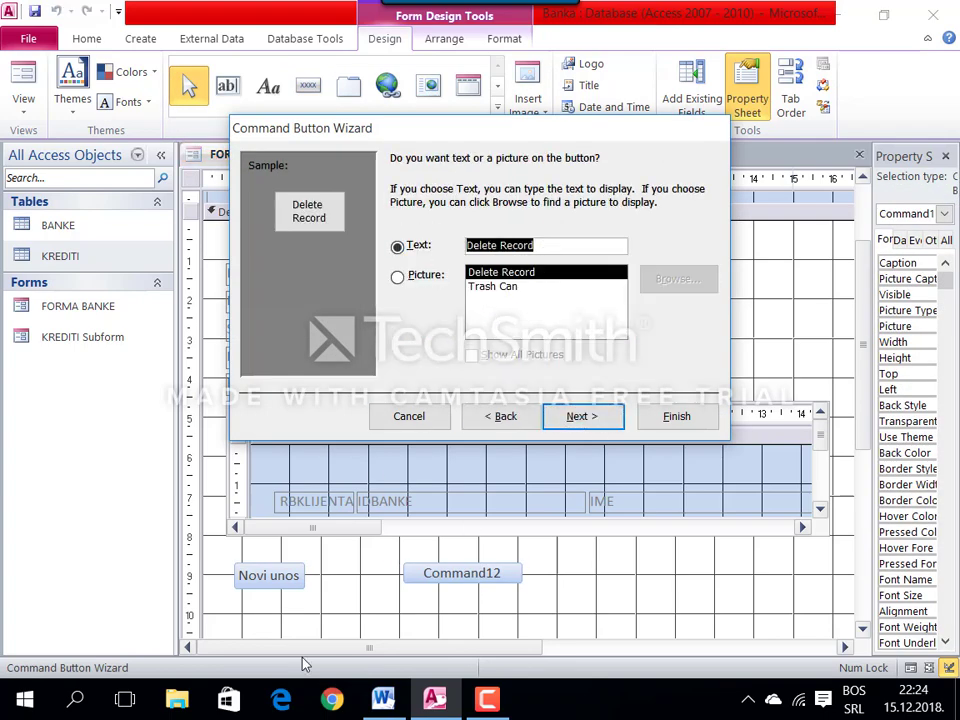
type("Bri")
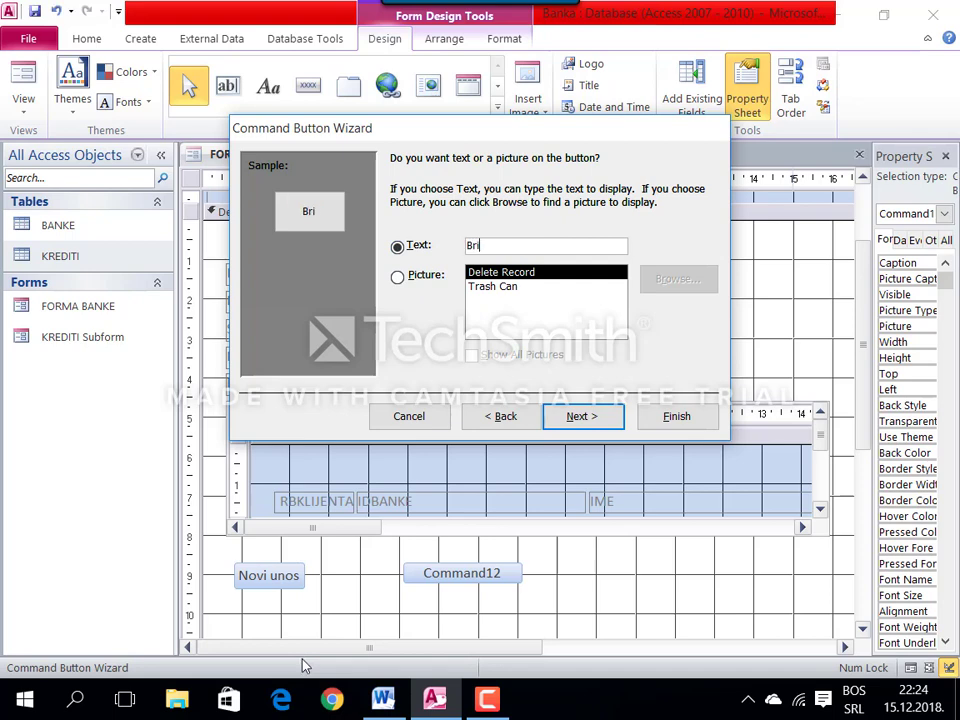
type("ši podatak")
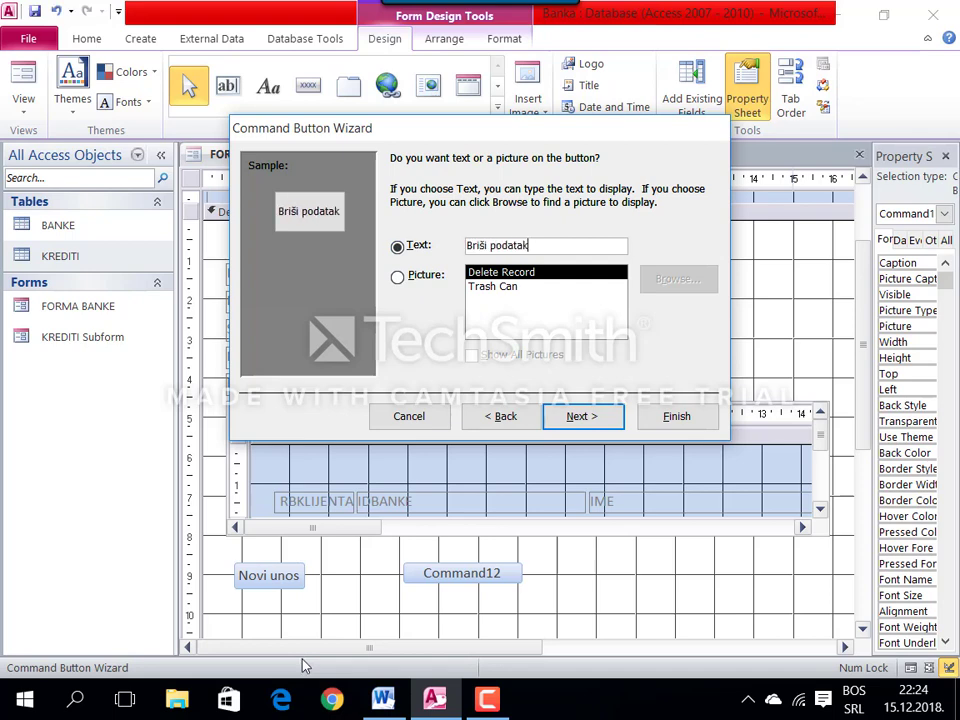
left_click(675, 422)
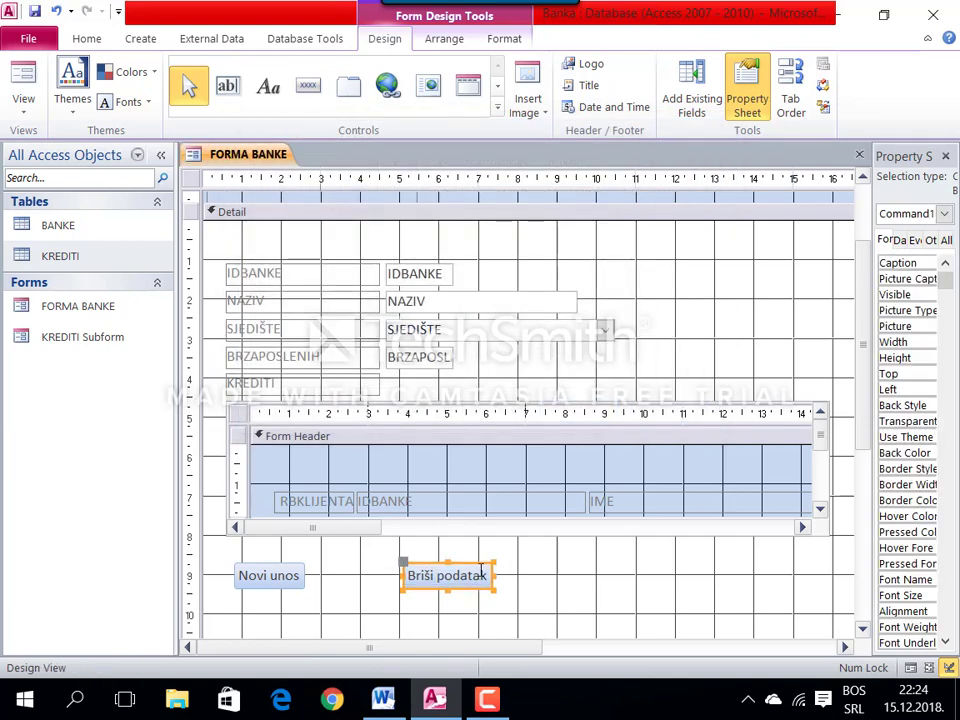
left_click_drag(478, 577, 468, 573)
left_click(545, 592)
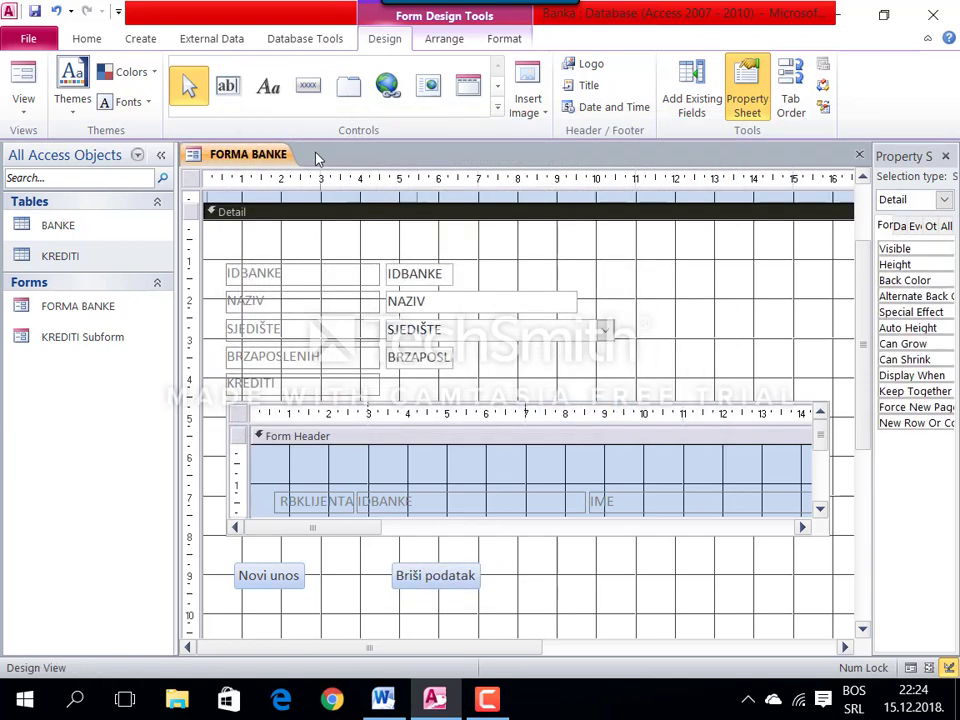
Step: Add a Close Form button labelled 'Zatvori formu' and drag it to the row's right end
left_click(308, 85)
left_click(620, 555)
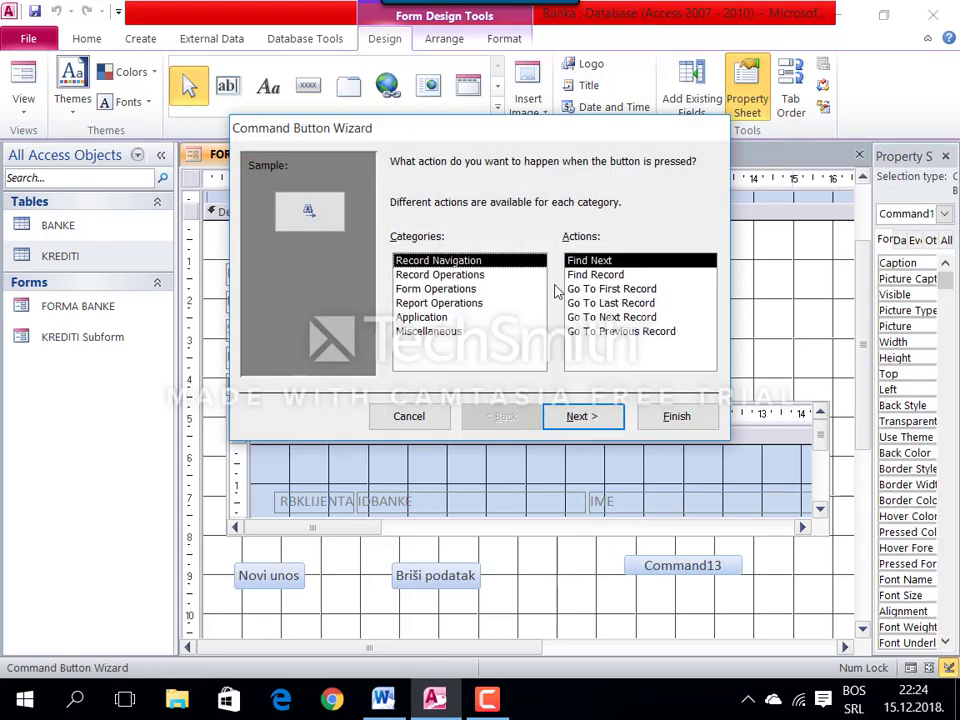
left_click(436, 289)
left_click(594, 274)
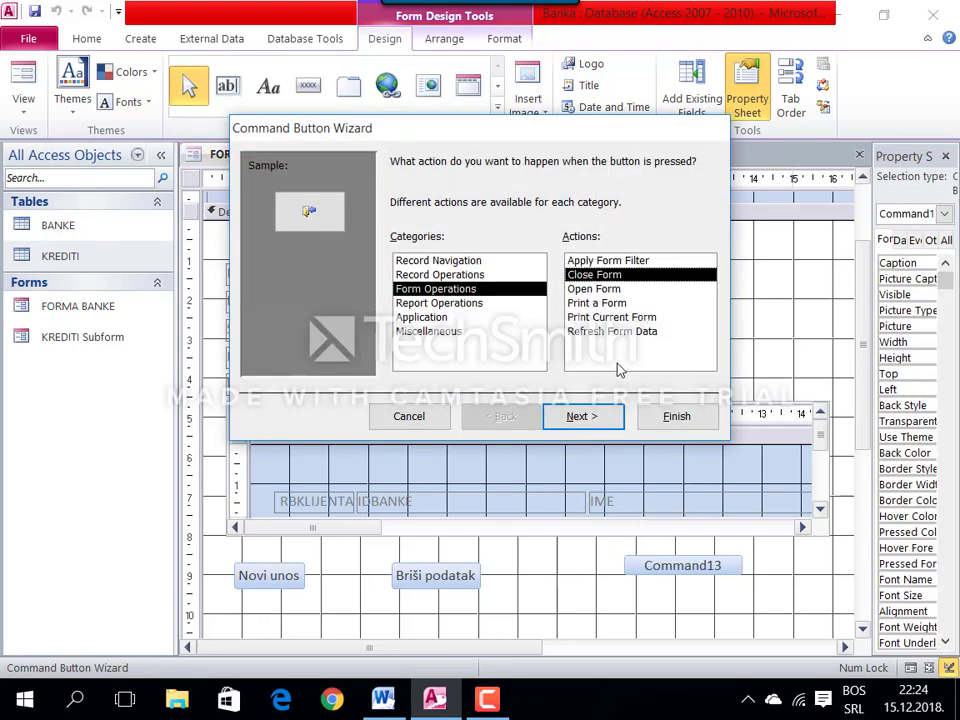
left_click(583, 416)
key("Tab")
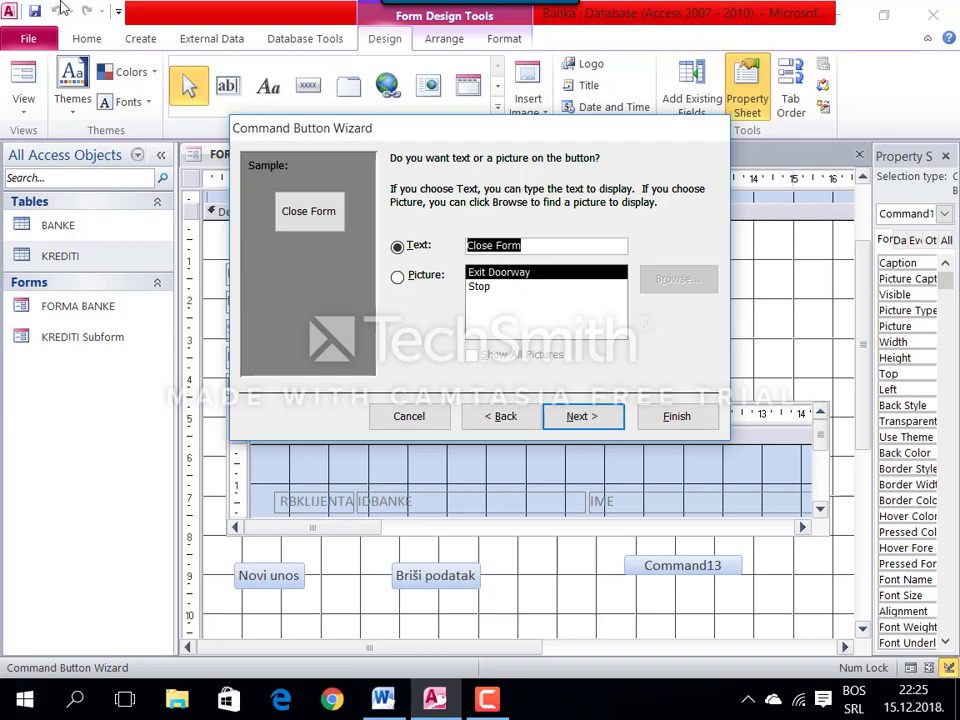
key("alt+shift")
type("Zatvori formu")
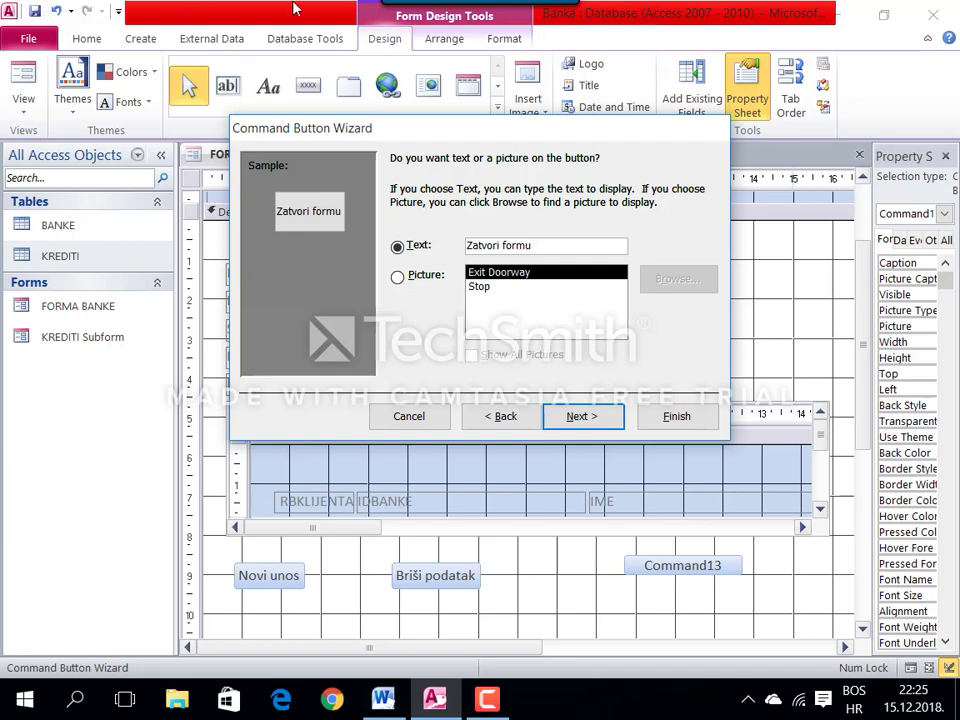
left_click(674, 418)
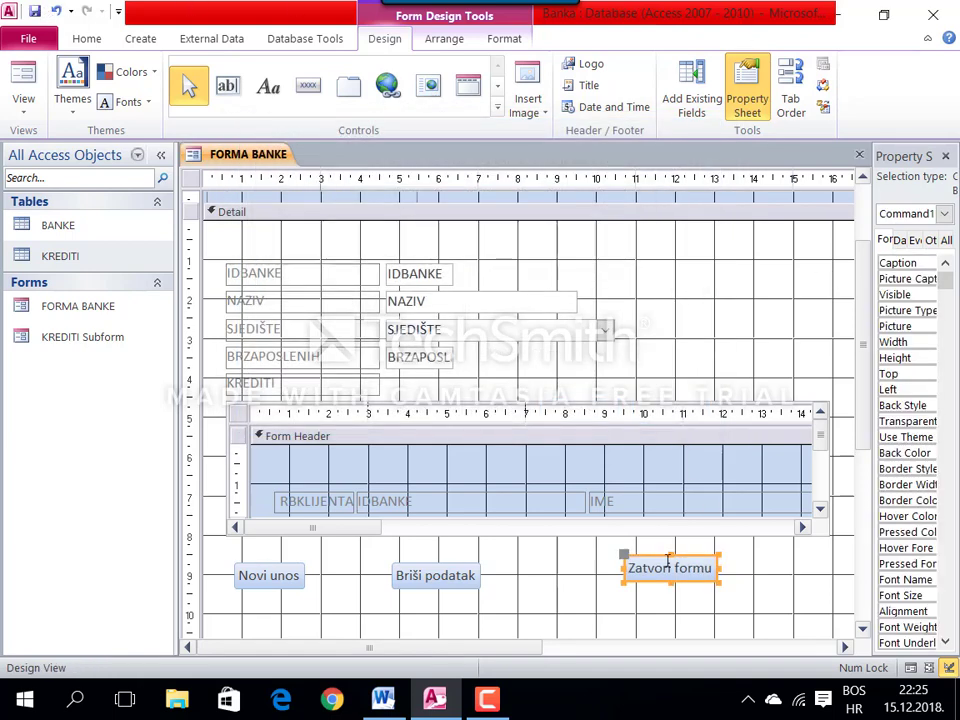
left_click_drag(643, 553, 692, 568)
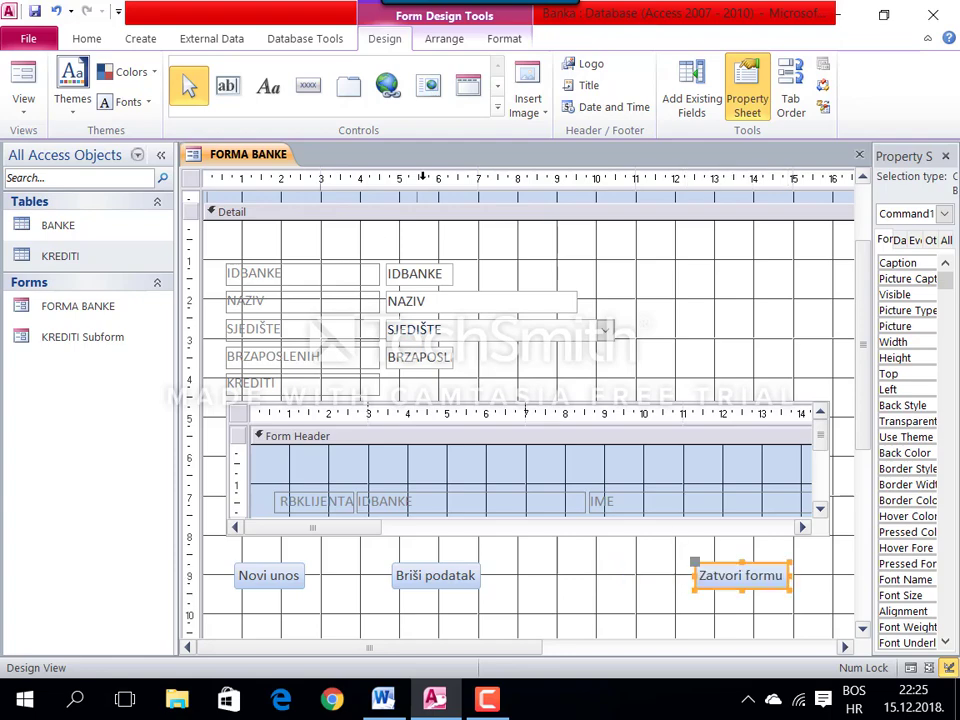
left_click(497, 112)
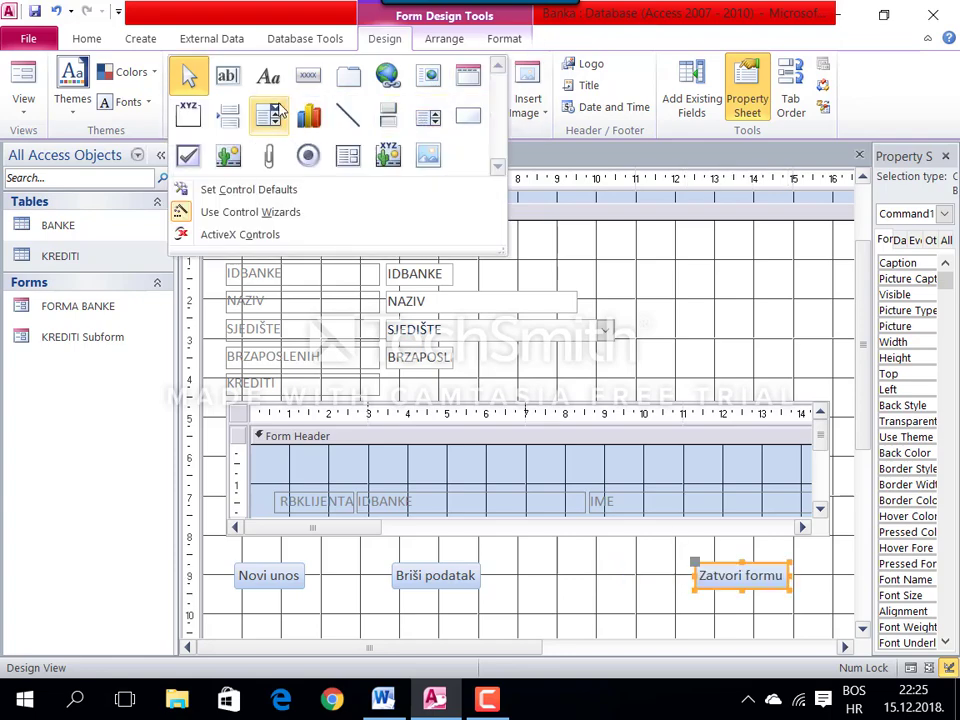
Step: Draw a combo box on the form that finds a record on the form
left_click(280, 112)
left_click(296, 240)
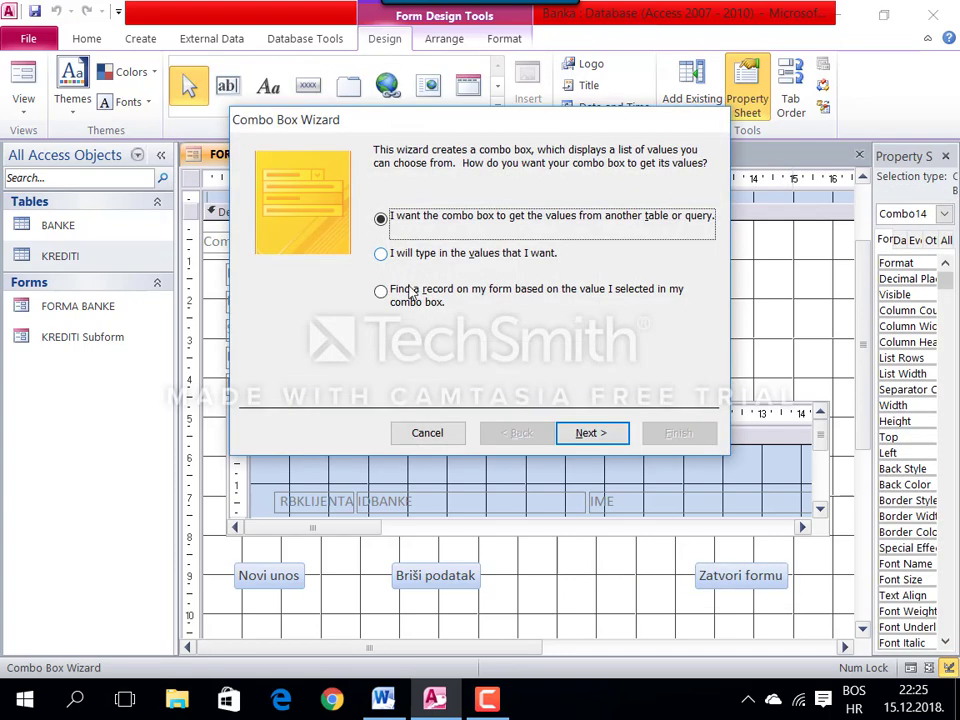
left_click(411, 292)
left_click(607, 437)
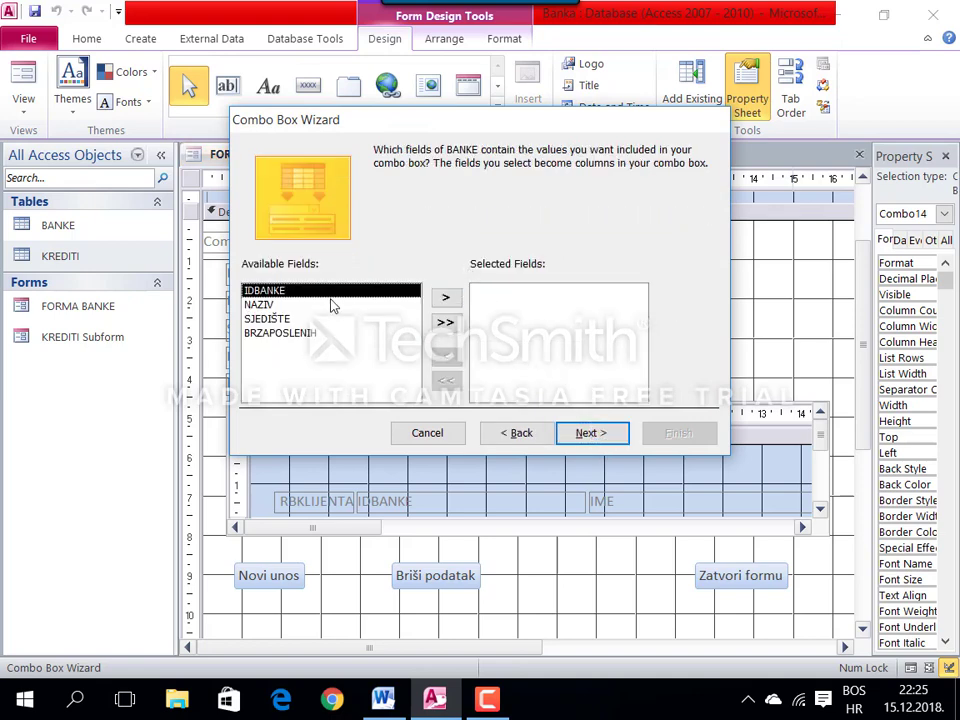
Step: List the NAZIV field in the combo box and begin its label 'Nađi banku:'
left_click(318, 305)
left_click(446, 297)
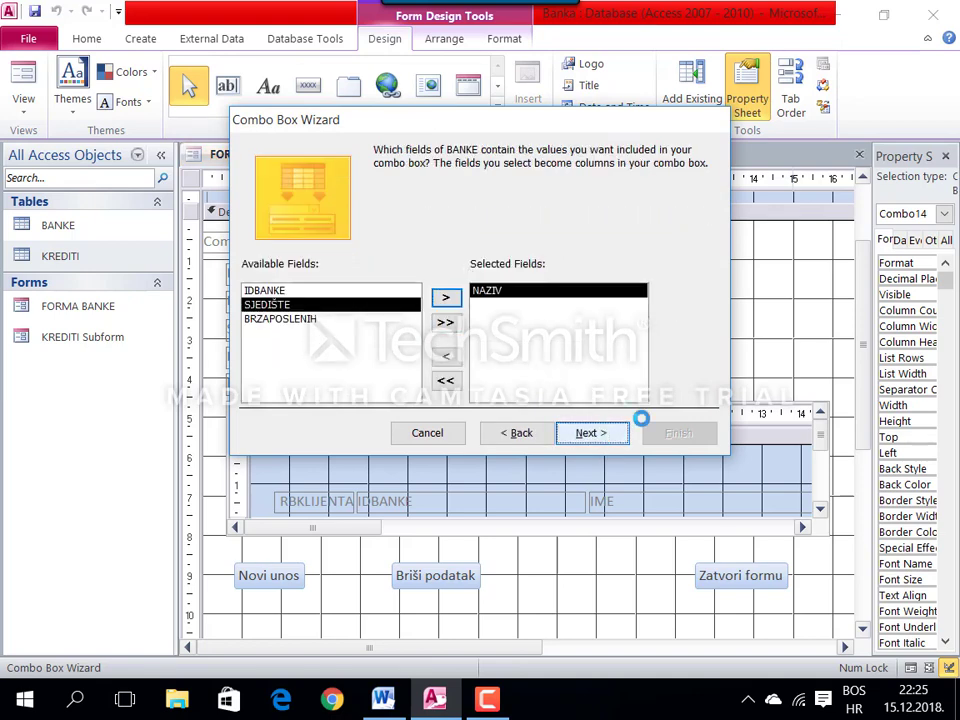
left_click(592, 432)
left_click(606, 434)
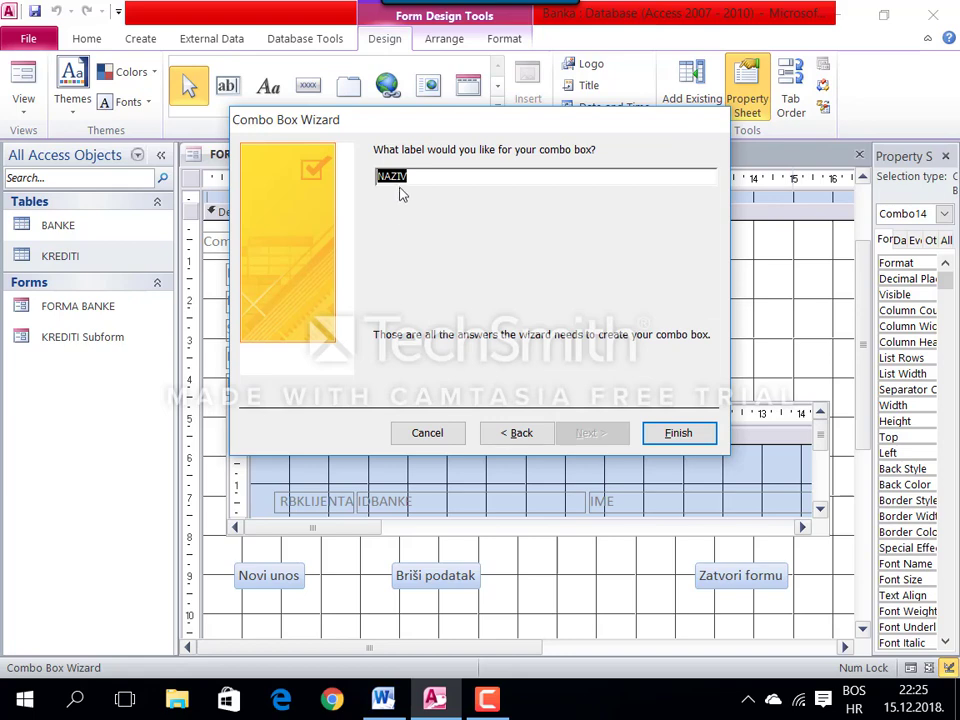
type("Nad")
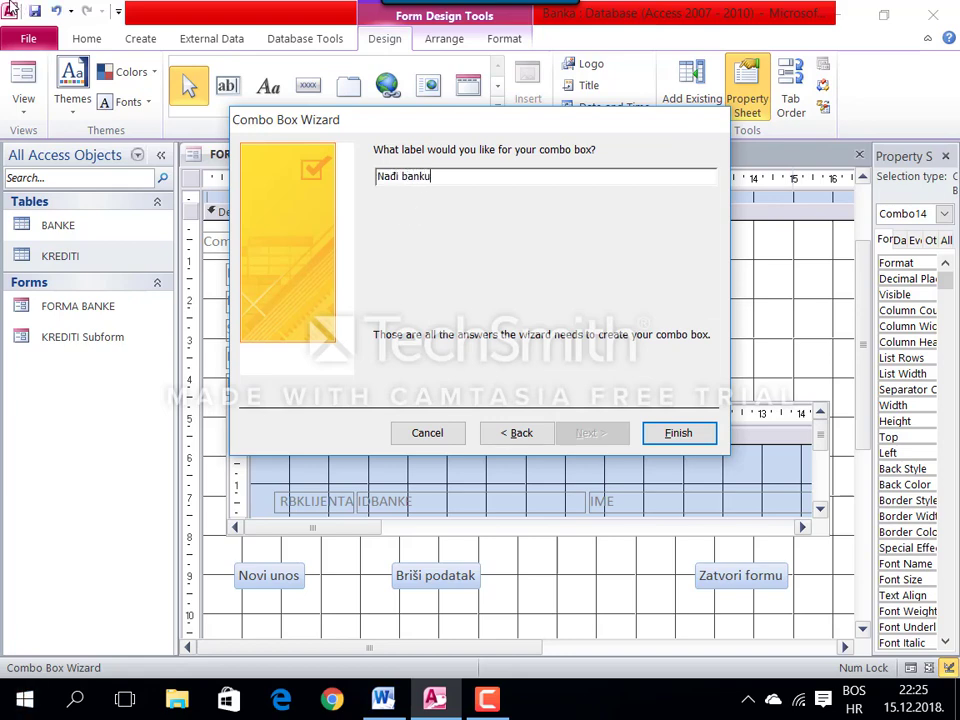
Step: Finish the Nađi banku combo box, nudge it right, and fill the form header red
left_click(678, 433)
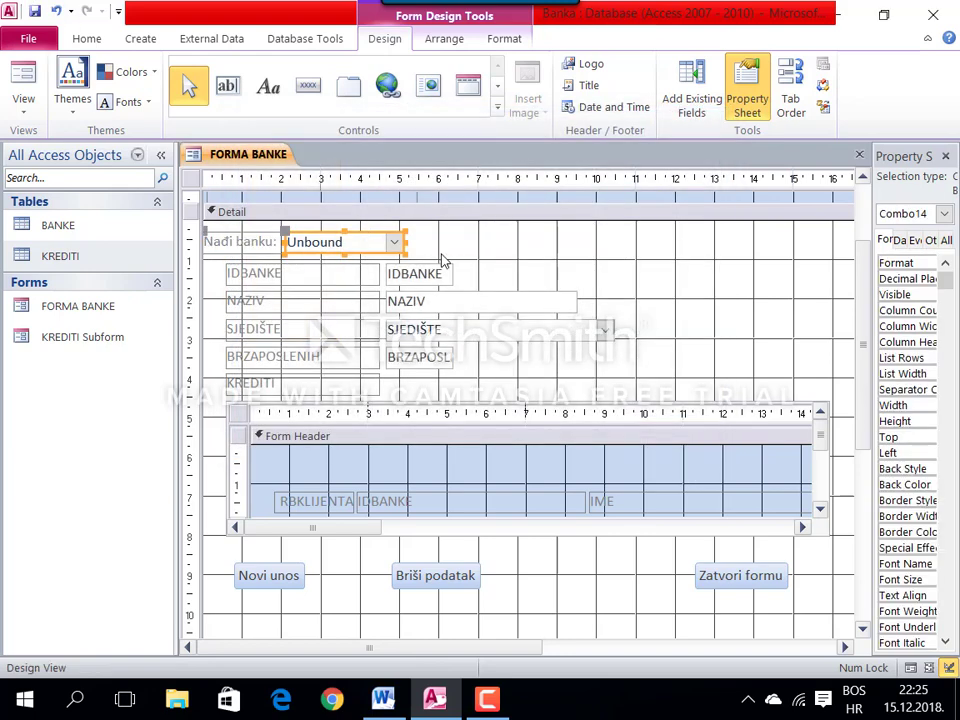
key("Right")
key("Right")
key("Right")
key("Right")
key("Right")
key("Right")
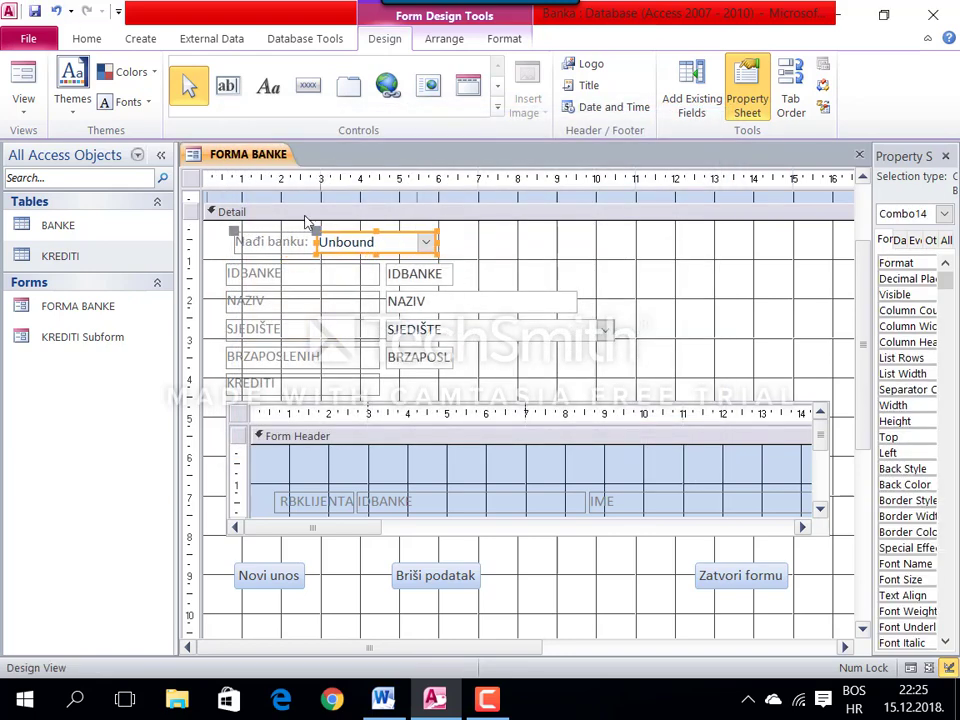
scroll(450, 296, "up", 3)
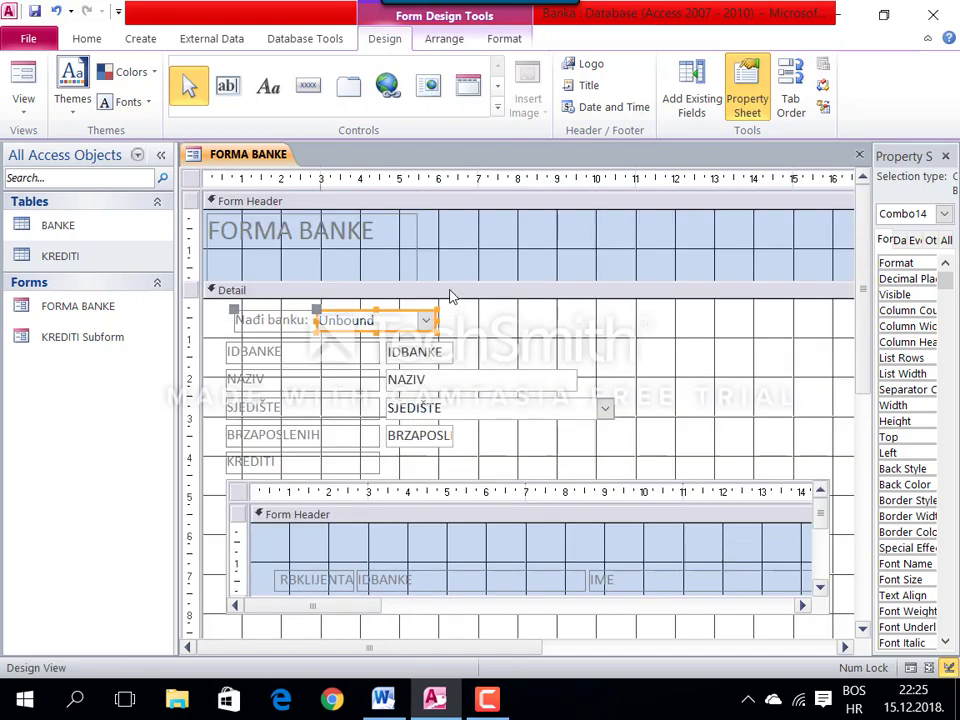
right_click(476, 245)
mouse_move(640, 329)
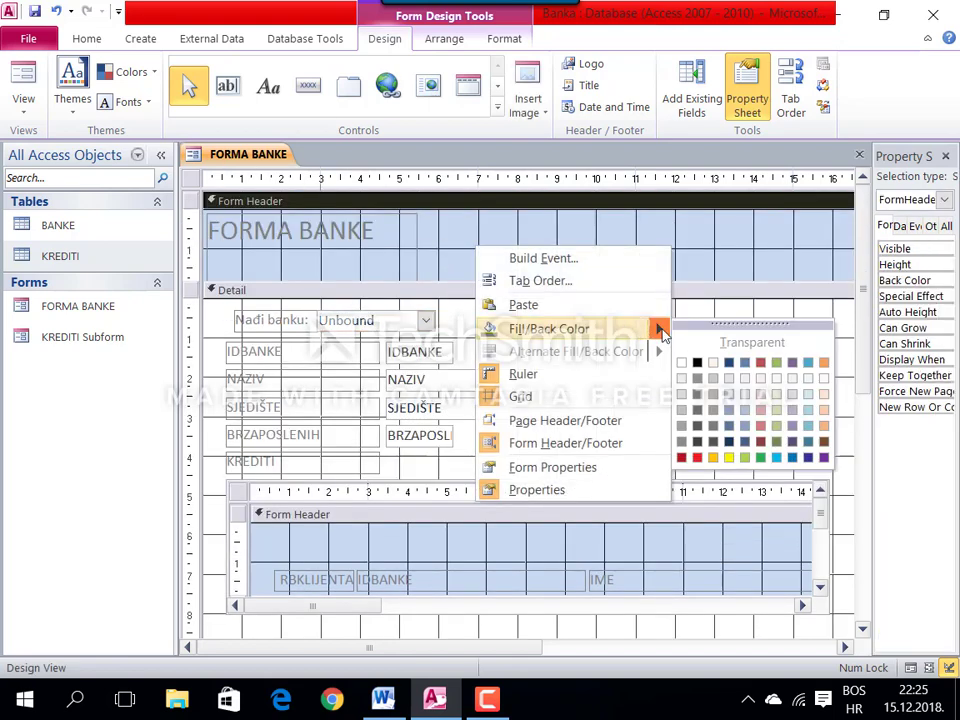
left_click(761, 362)
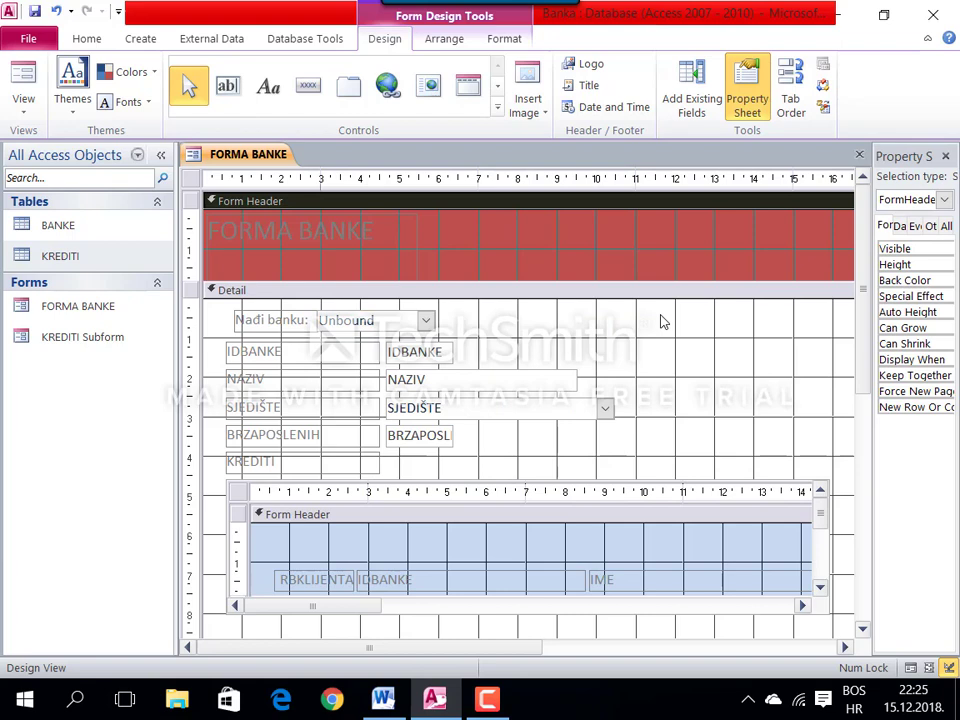
Step: Make the FORMA BANKE title text white
left_click(351, 235)
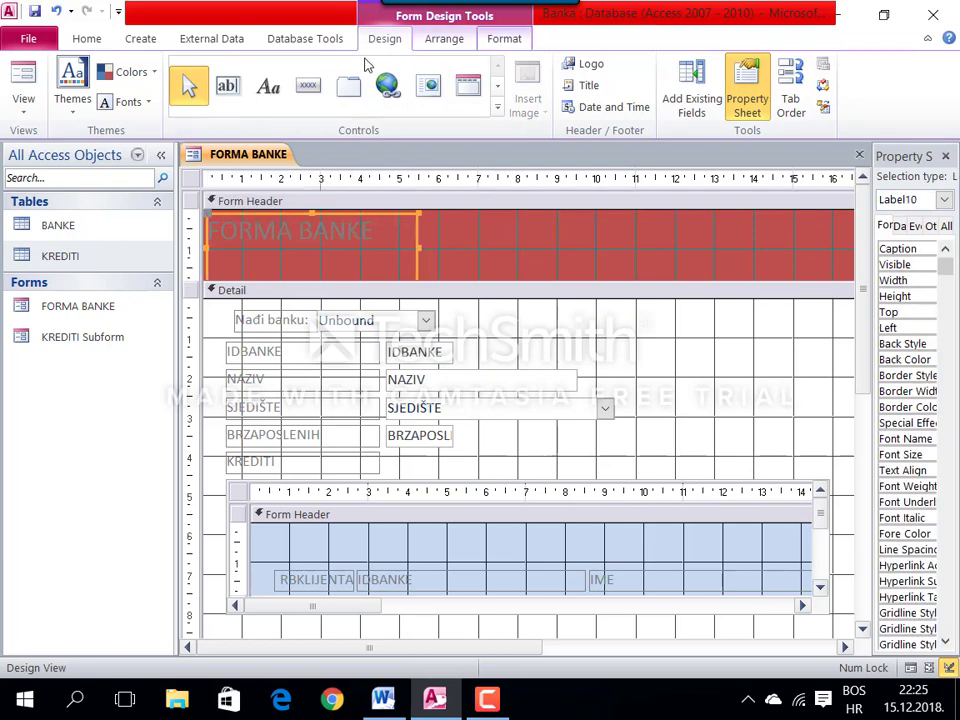
scroll(365, 64, "down", 2)
left_click(232, 102)
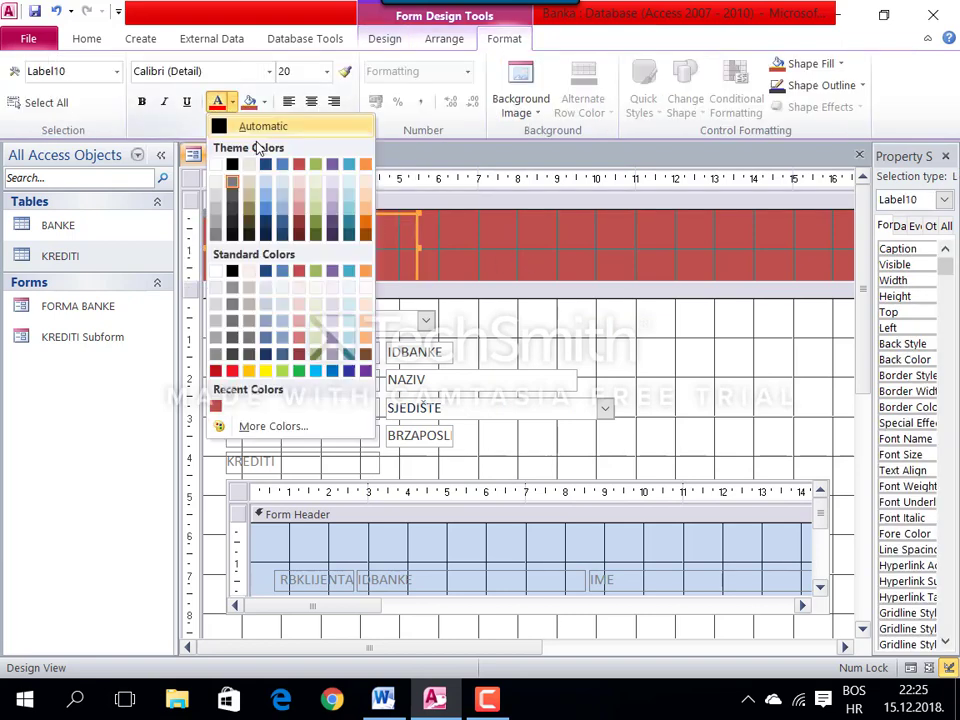
left_click(215, 164)
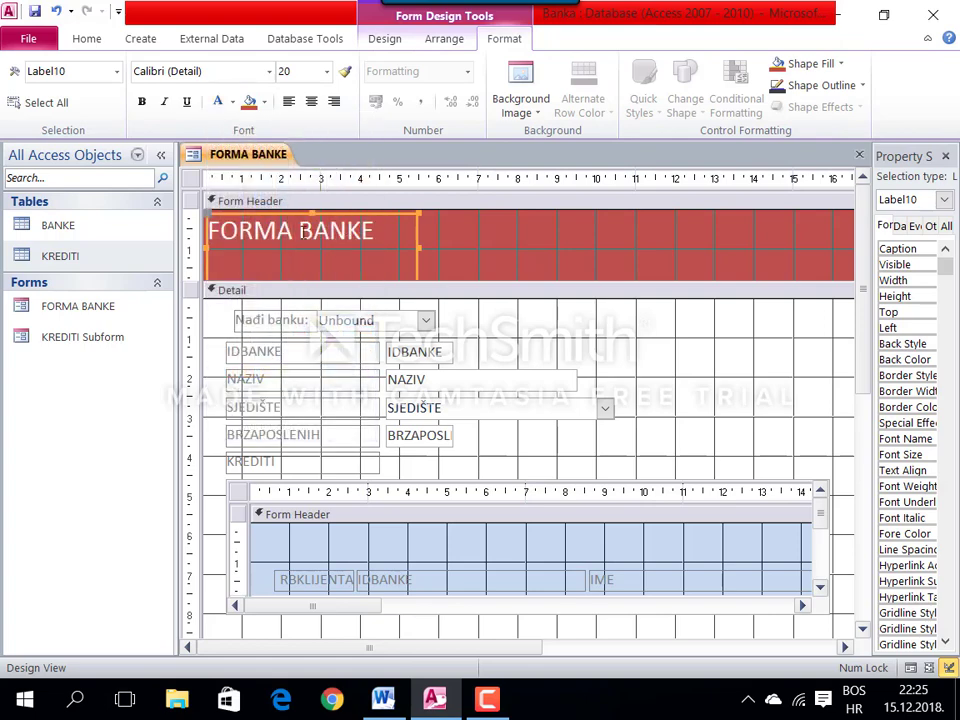
left_click(190, 178)
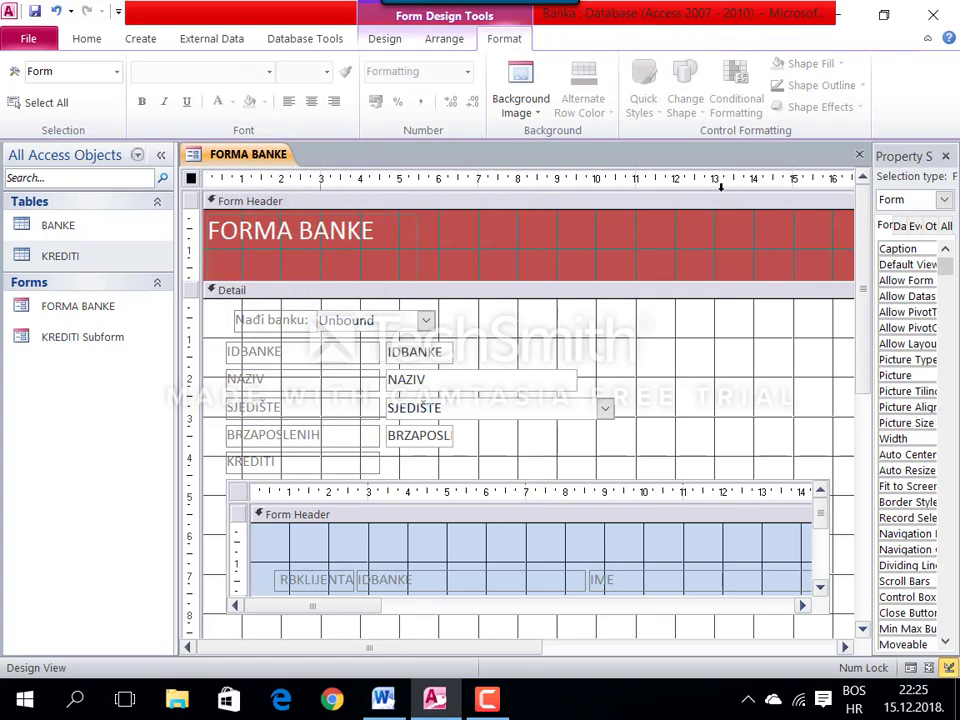
Step: Set the form's Record Selectors and Navigation Buttons to No in the Property Sheet
left_click_drag(868, 213, 716, 210)
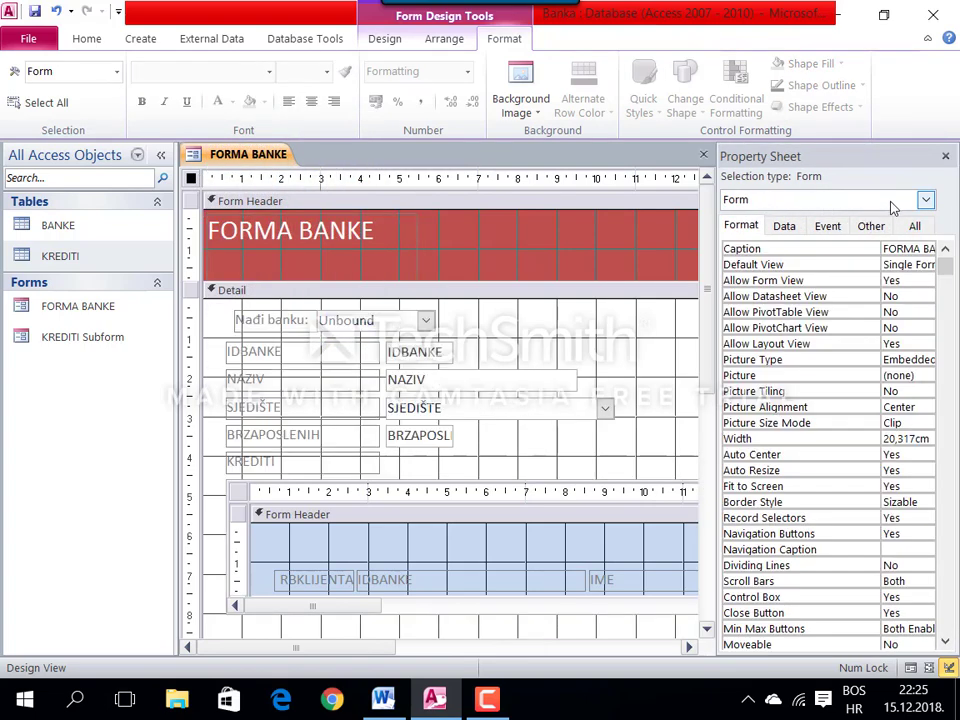
left_click(926, 202)
left_click(765, 304)
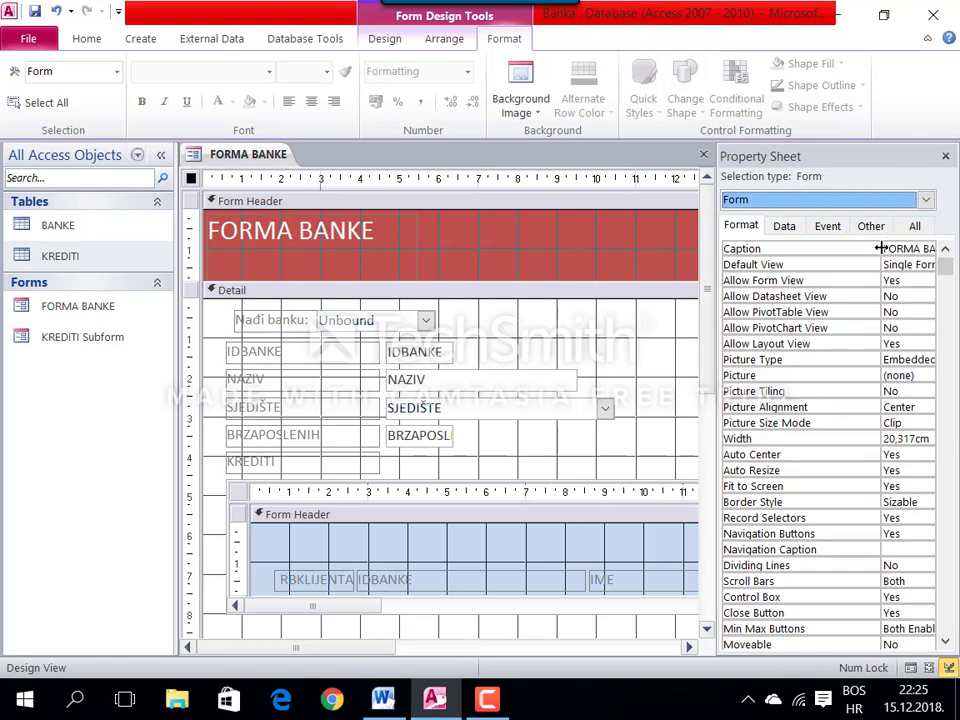
left_click_drag(880, 248, 842, 250)
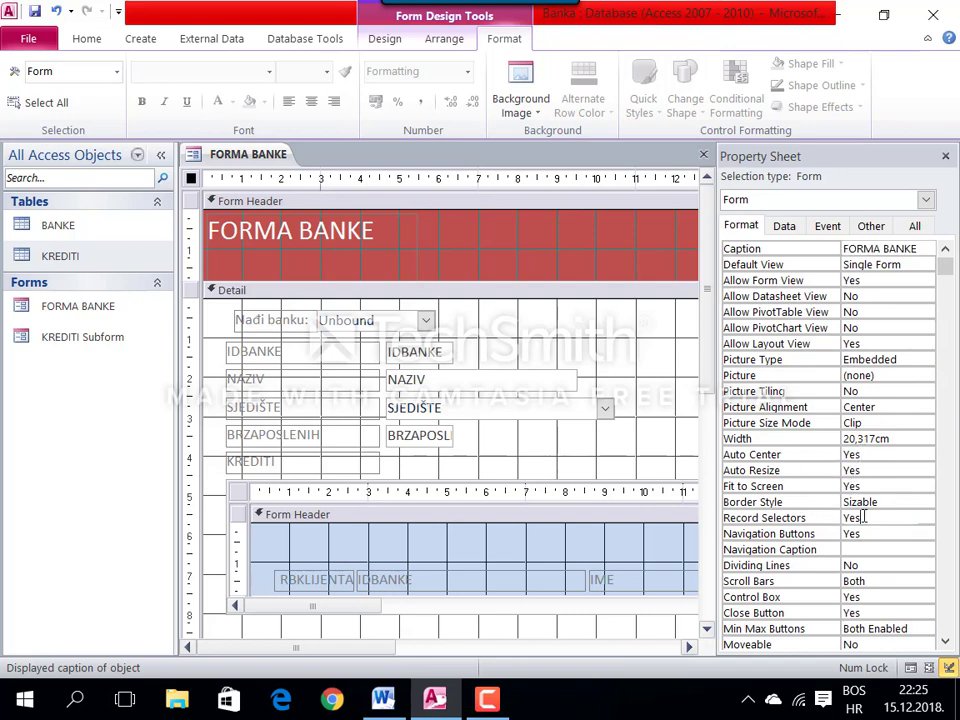
left_click(822, 519)
type("no")
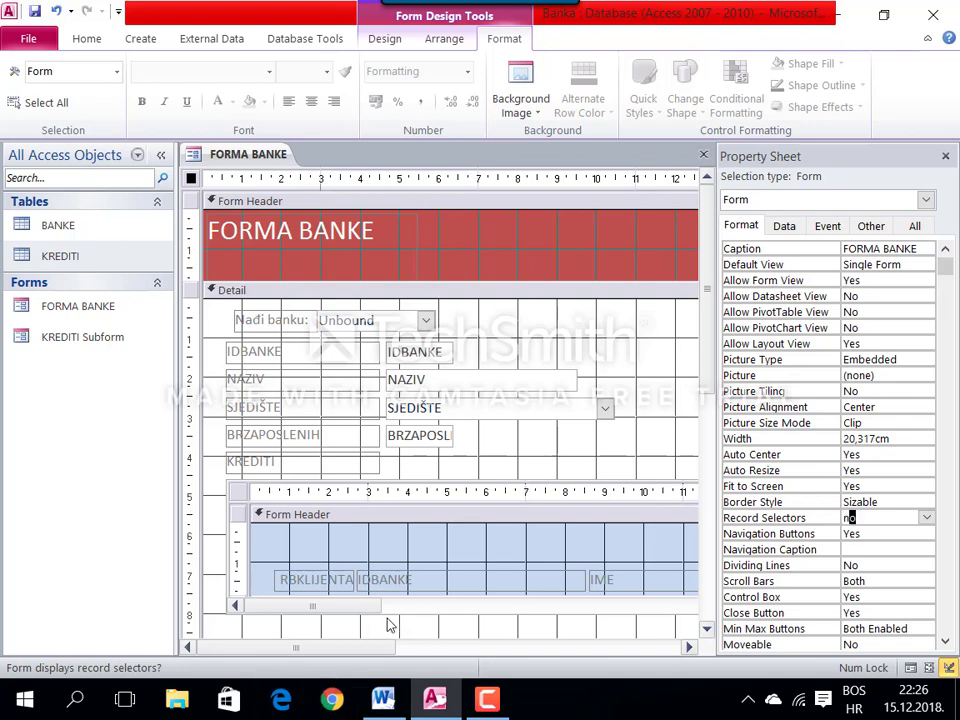
key("Return")
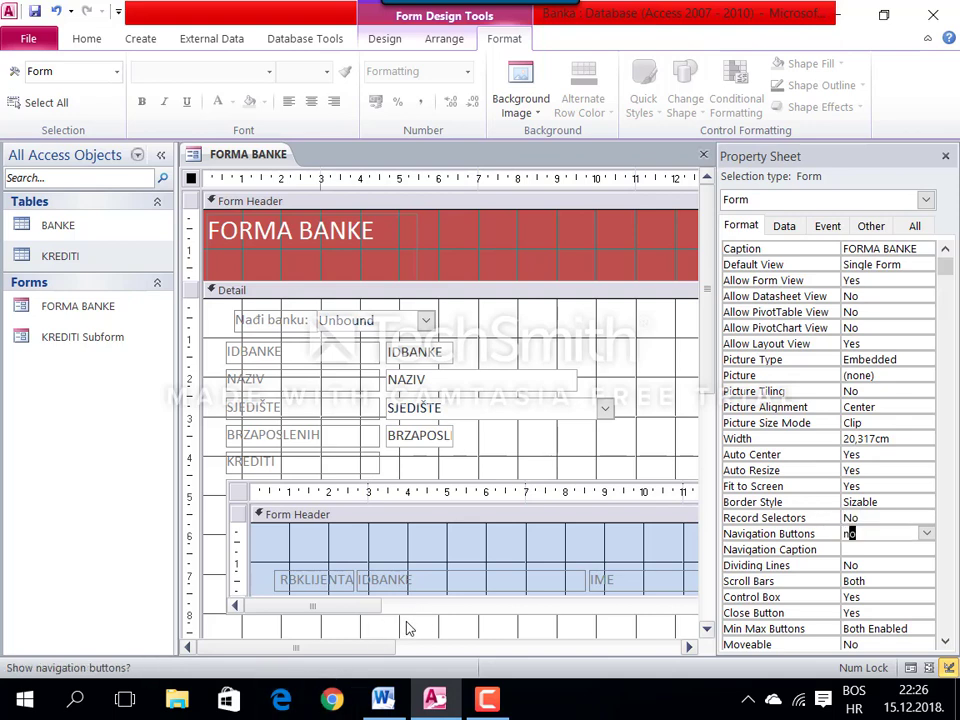
type("n")
key("Return")
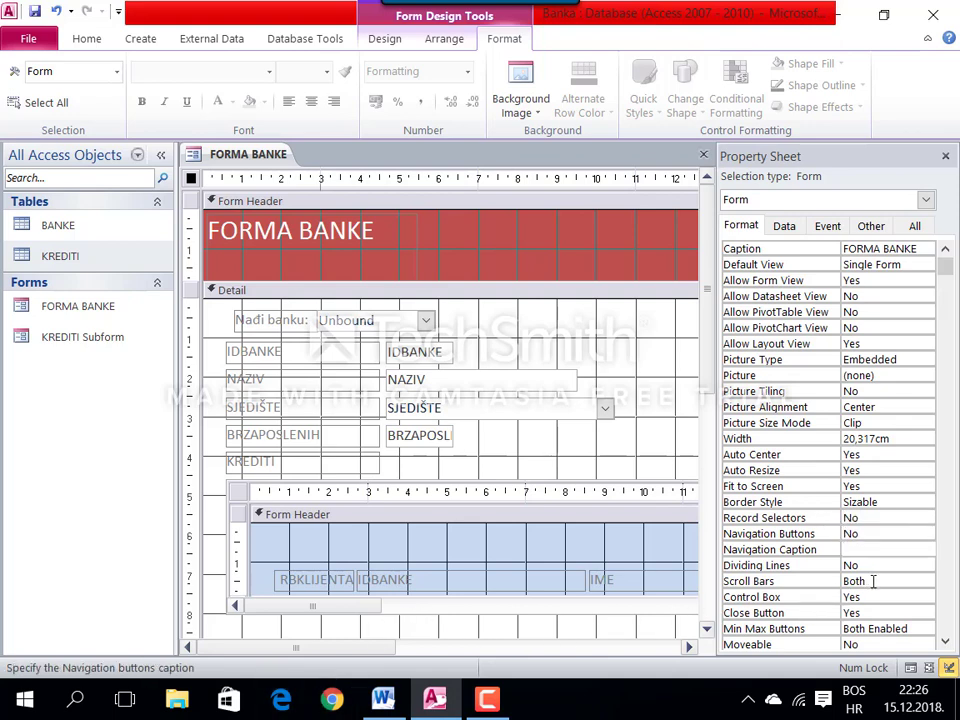
Step: Set Scroll Bars Neither, Control Box and Close Button No, Min Max None, then close the form
left_click(829, 581)
type("neither")
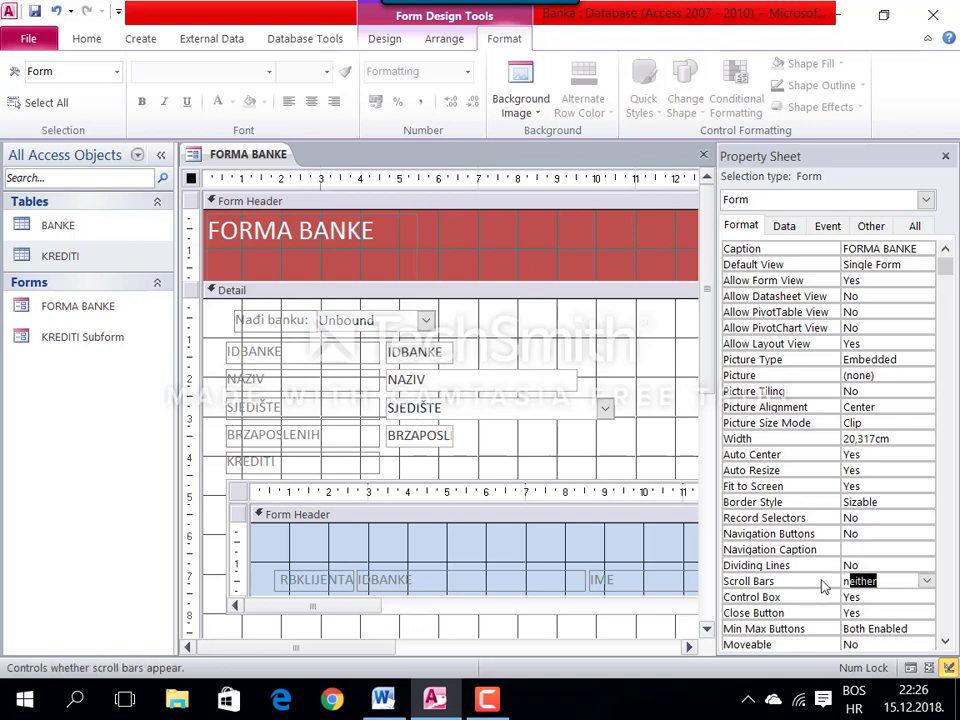
key("Return")
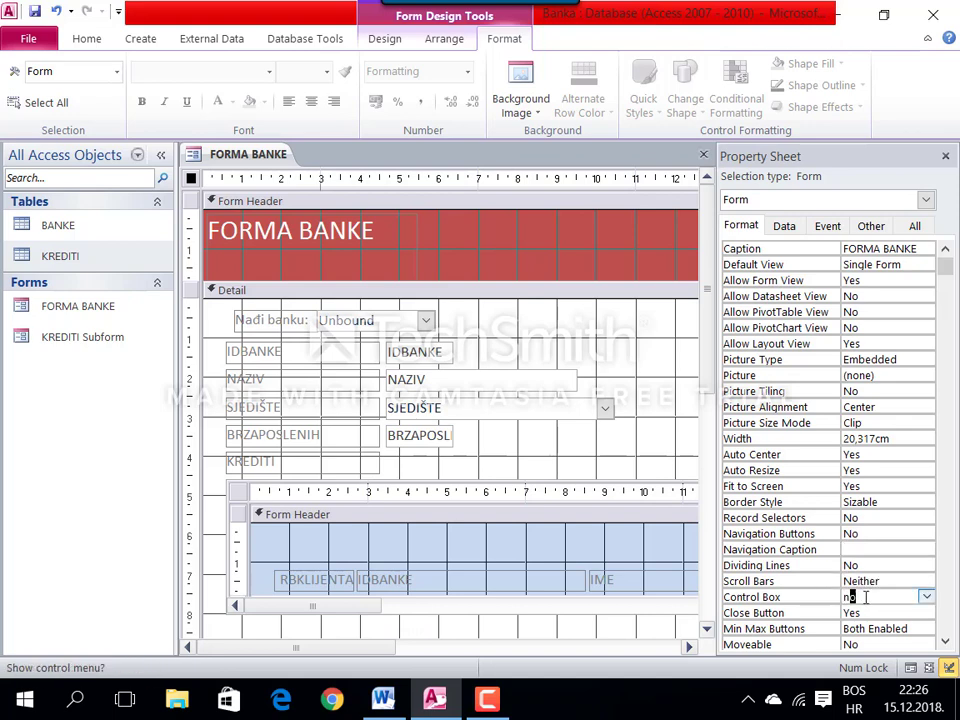
type("n")
key("Return")
type("n")
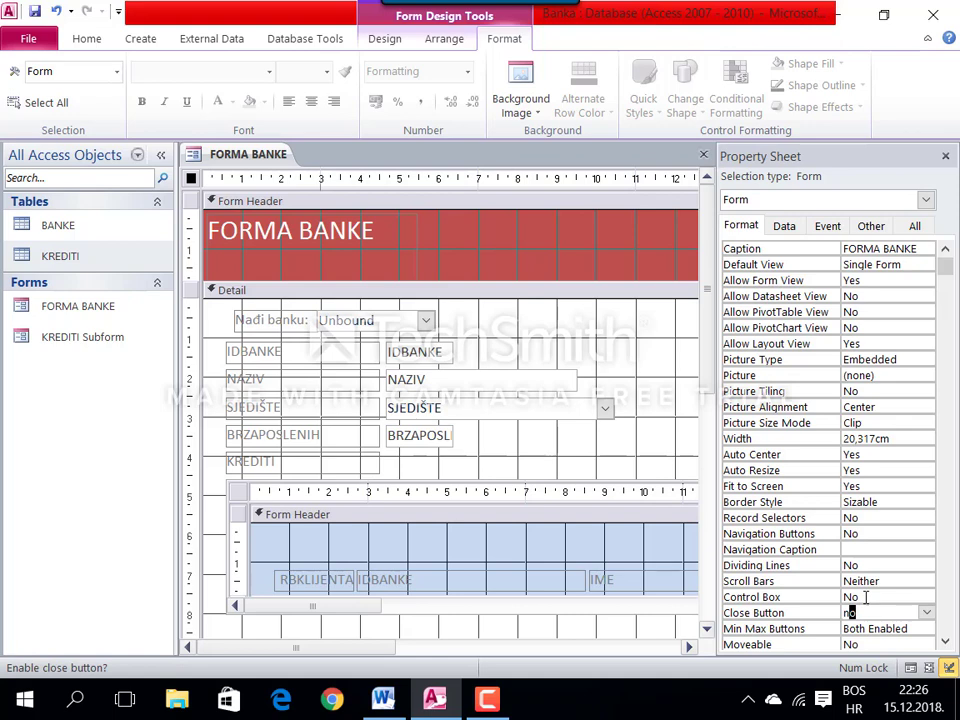
key("Return")
type("none")
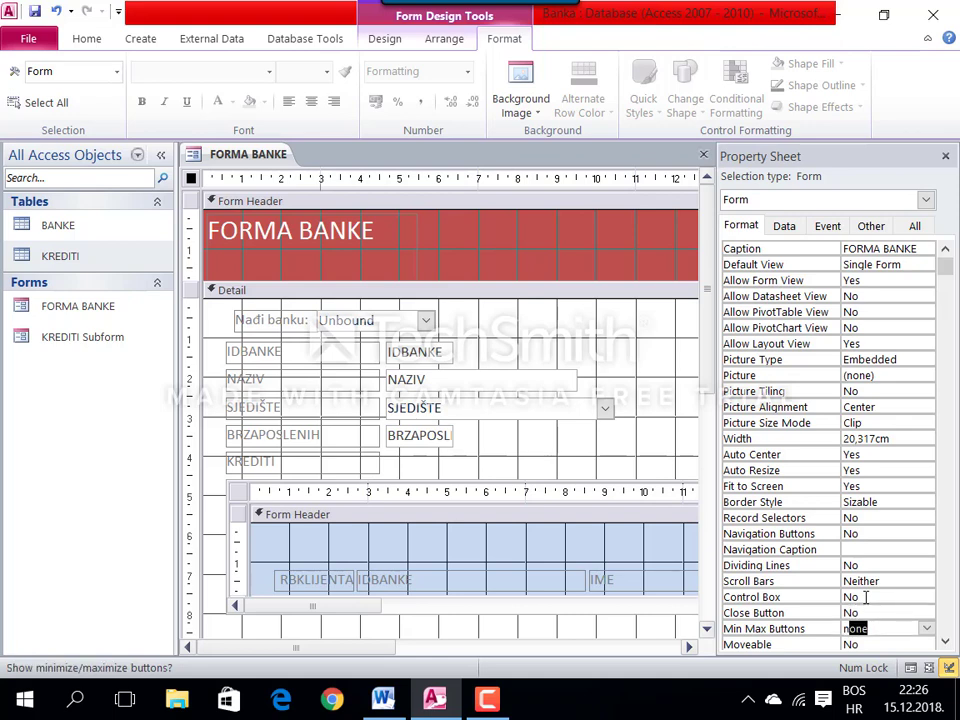
key("Return")
right_click(280, 157)
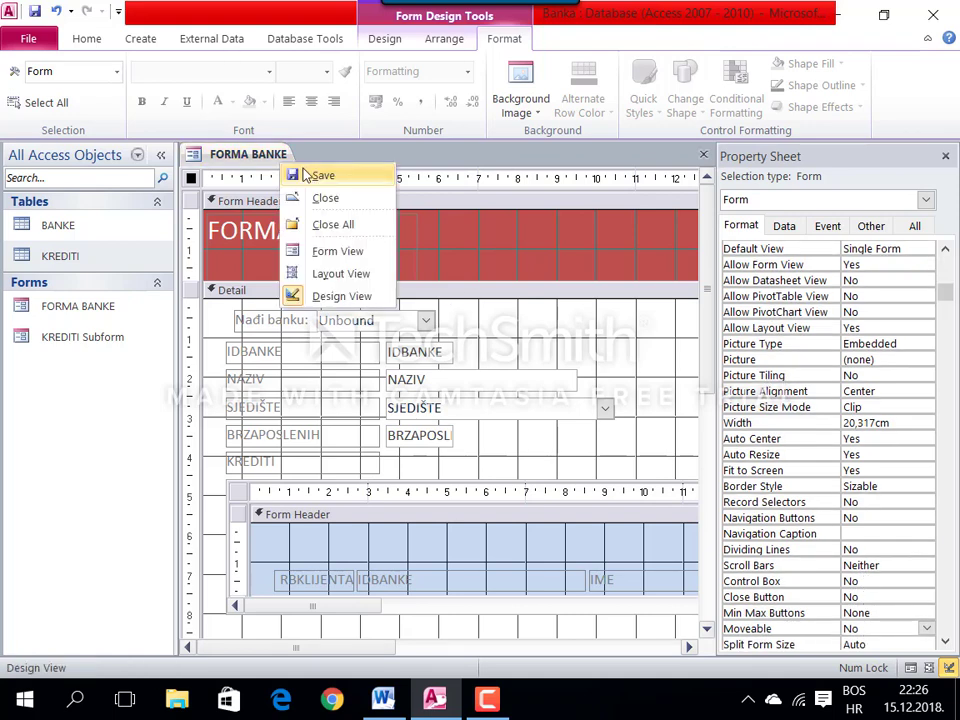
left_click(322, 198)
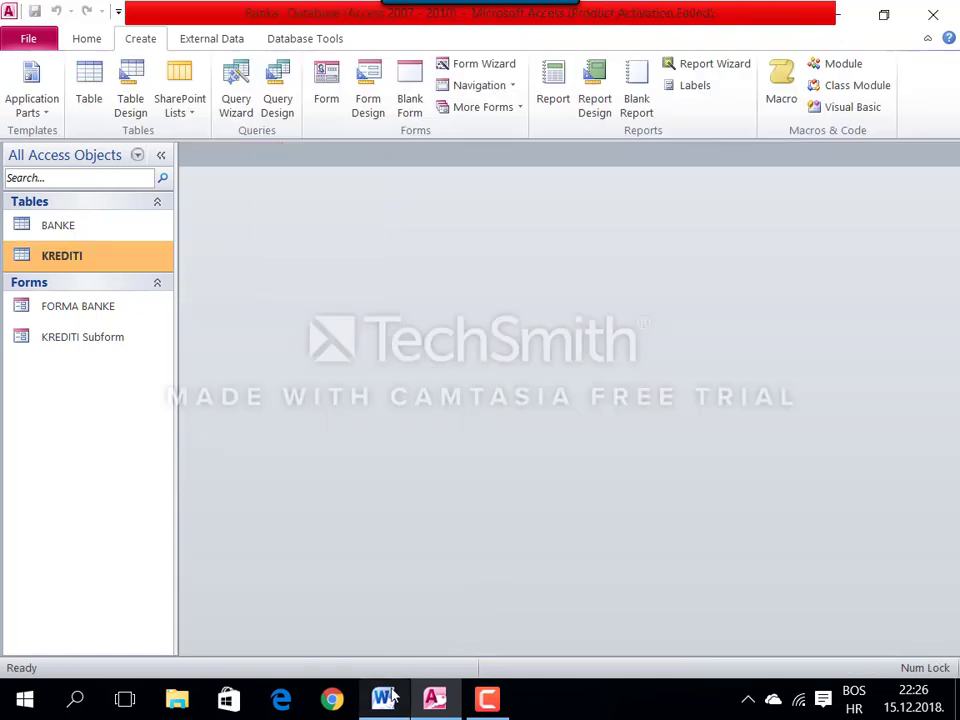
mouse_move(388, 697)
left_click(435, 621)
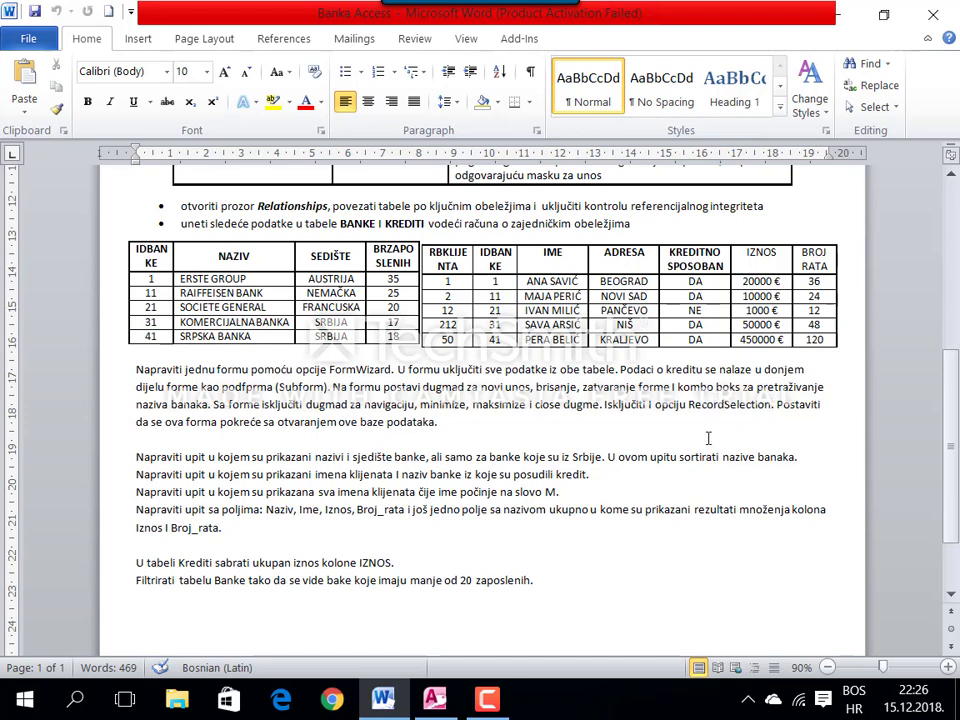
double_click(786, 404)
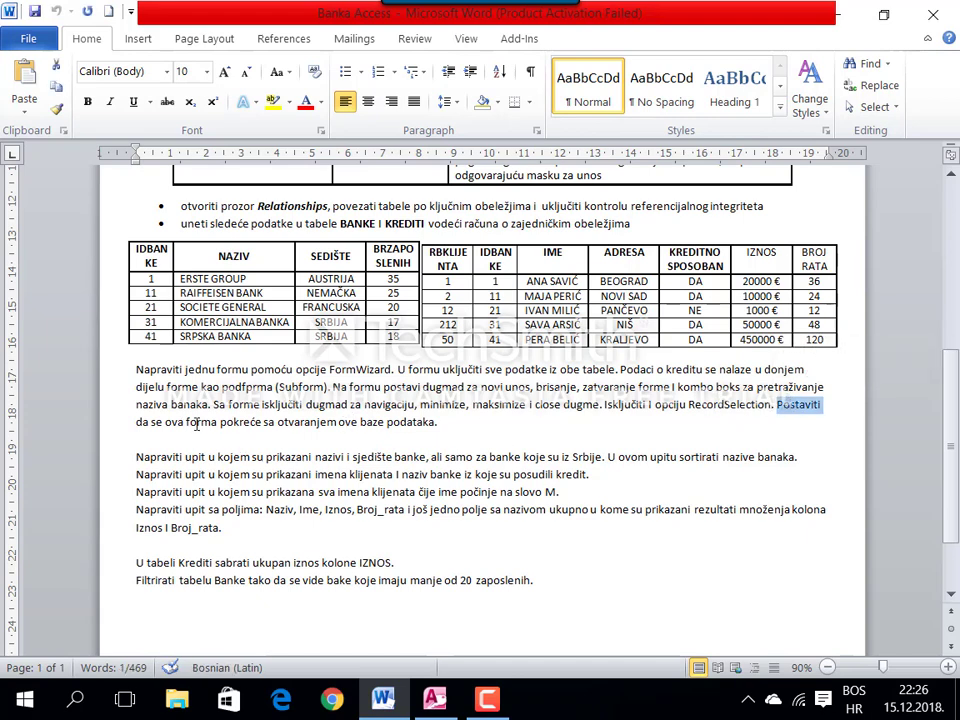
left_click(386, 422, "shift")
left_click(435, 697)
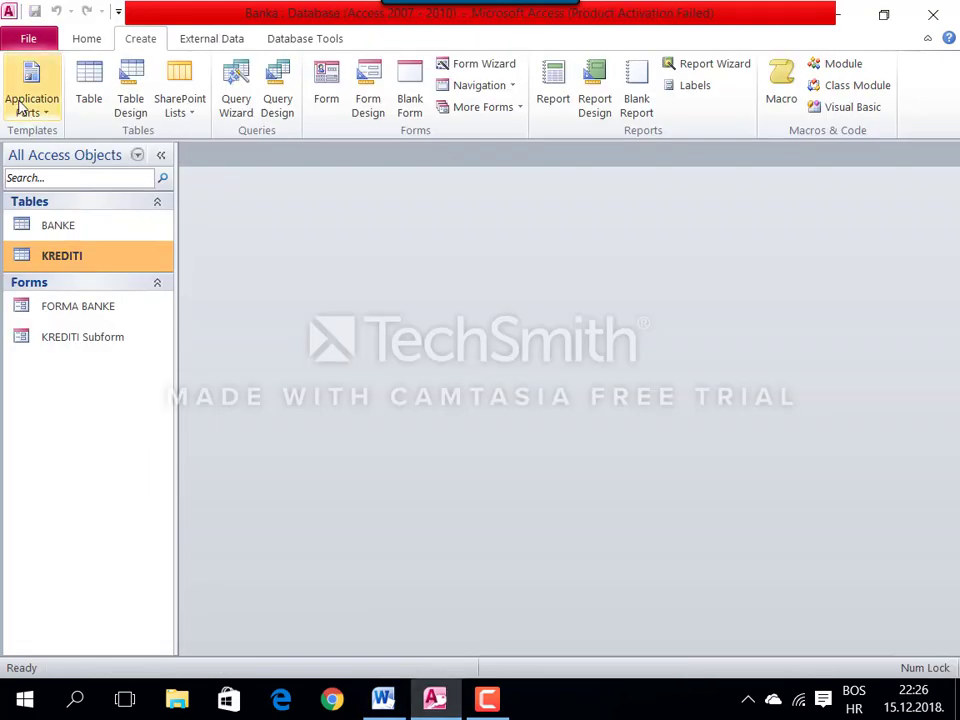
Step: Set FORMA BANKE as the Display Form in Current Database options and confirm
left_click(15, 40)
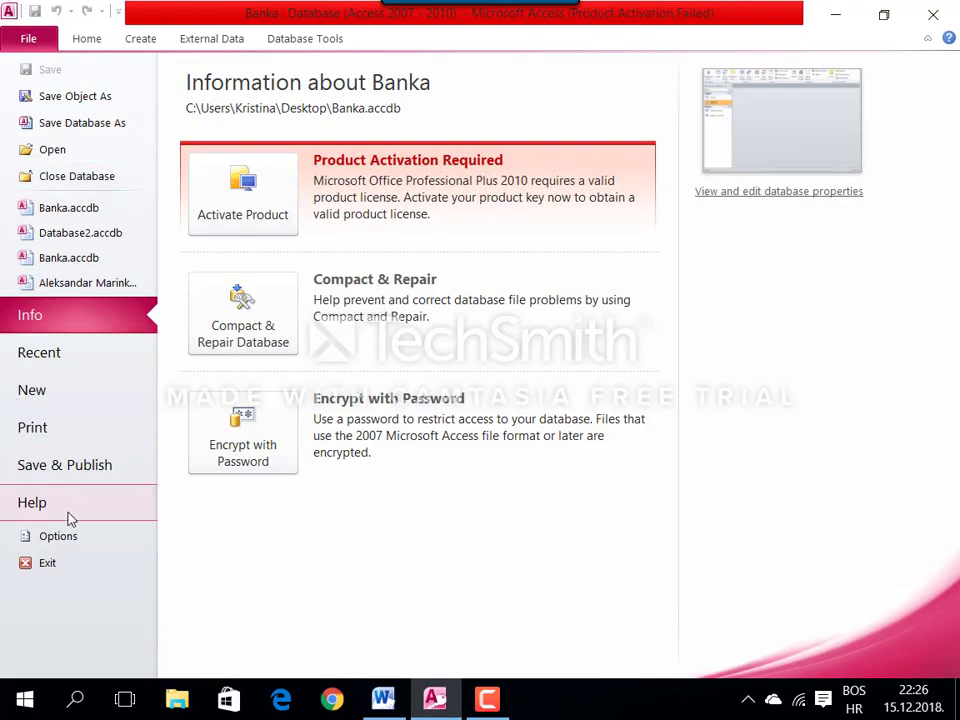
left_click(60, 538)
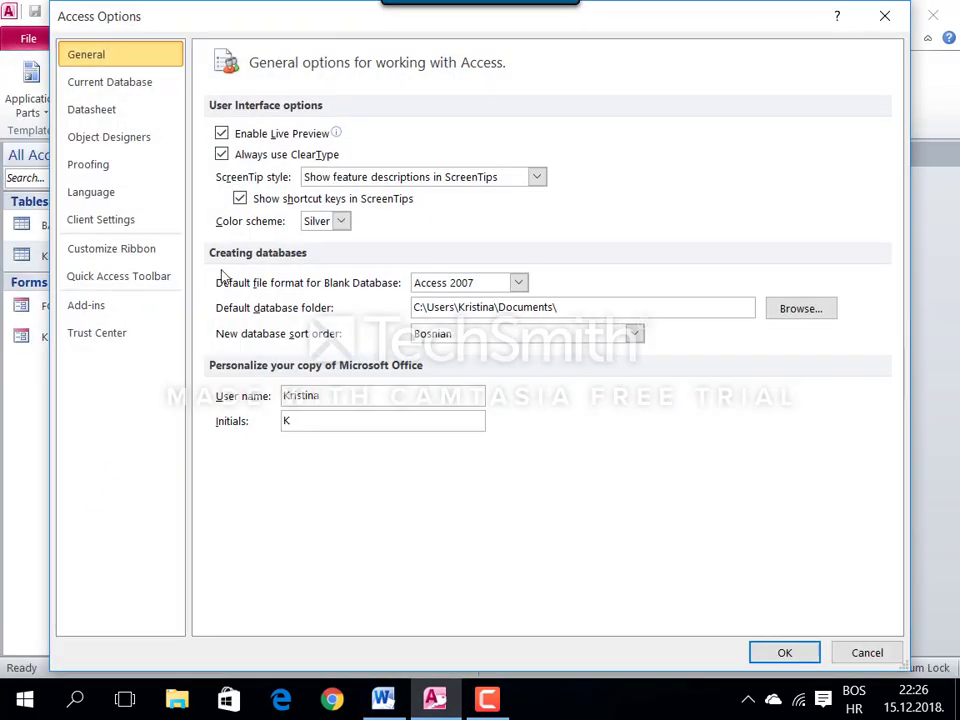
left_click(122, 86)
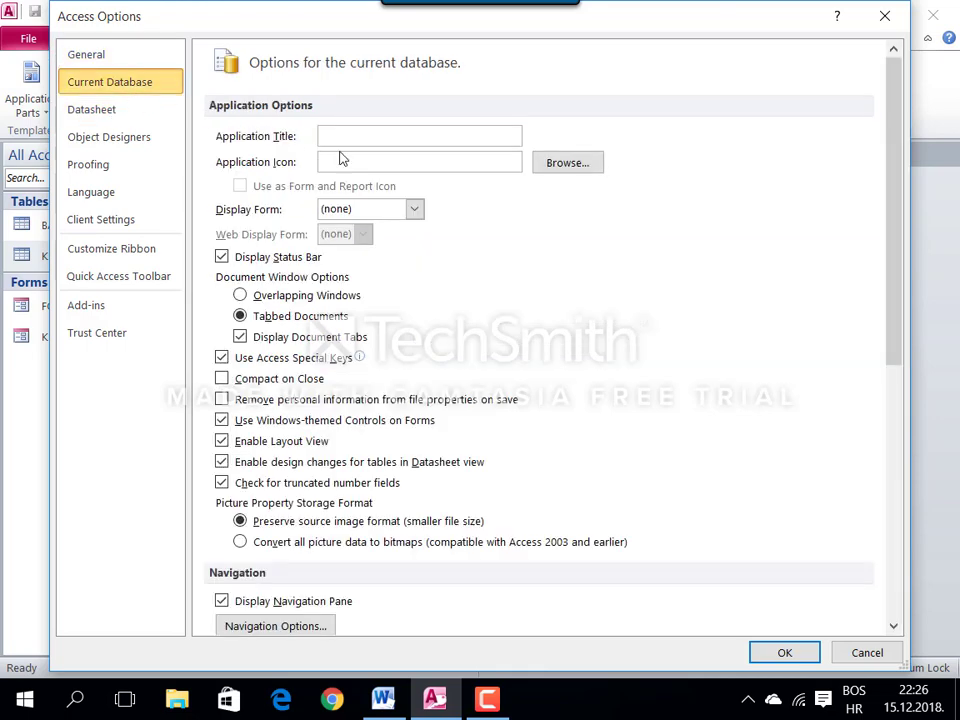
left_click(414, 211)
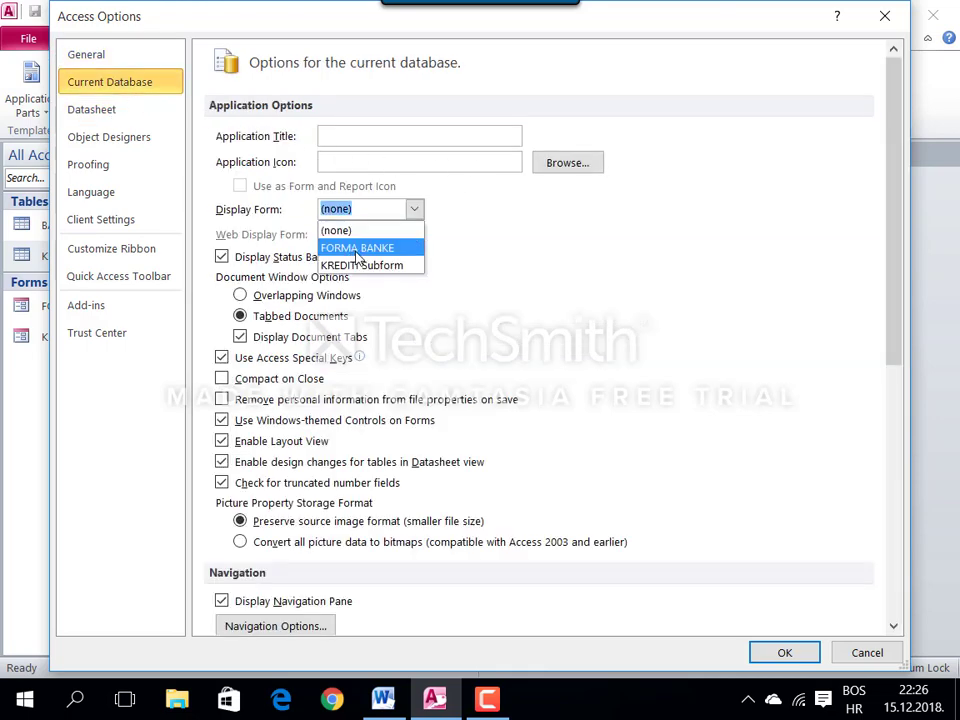
left_click(357, 250)
left_click(784, 653)
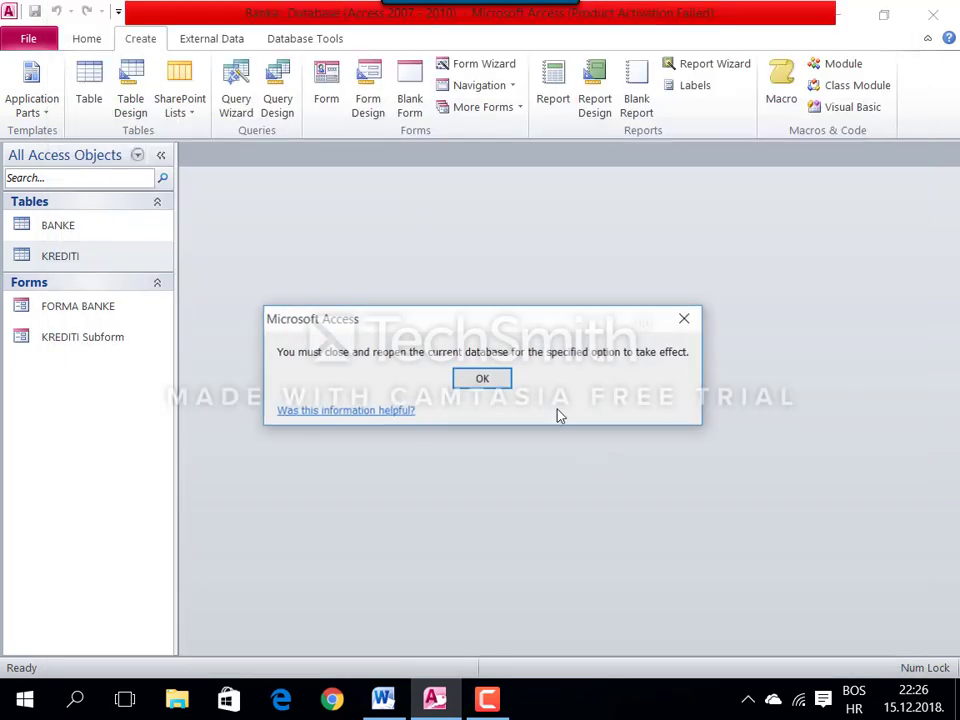
left_click(486, 378)
Step: Highlight the Serbian banks task in the Word assignment document
left_click(384, 698)
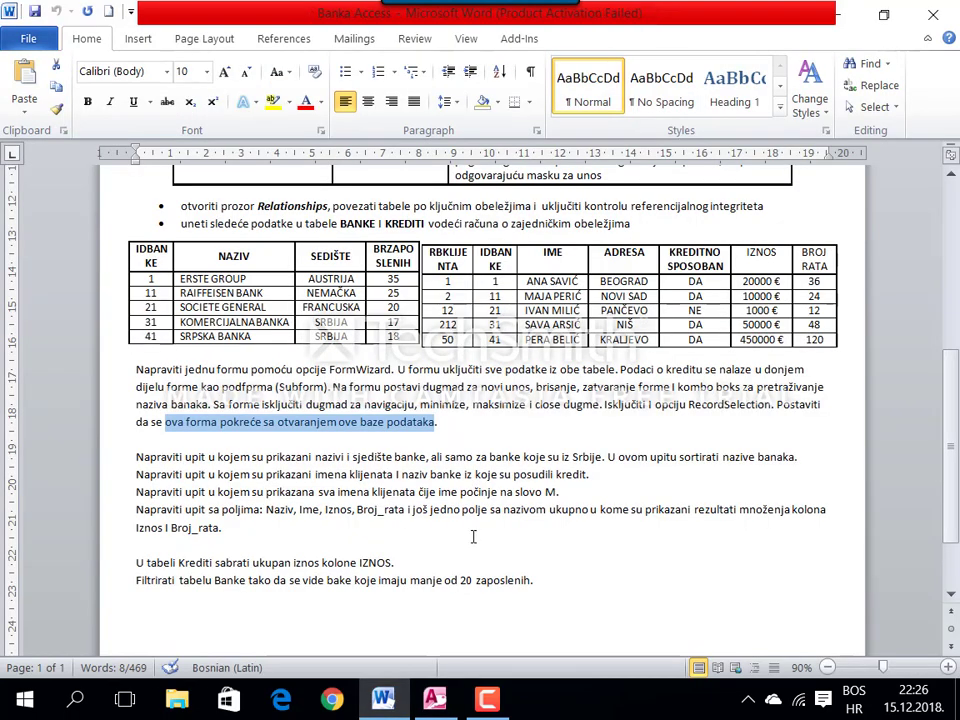
left_click_drag(133, 460, 795, 457)
left_click(434, 698)
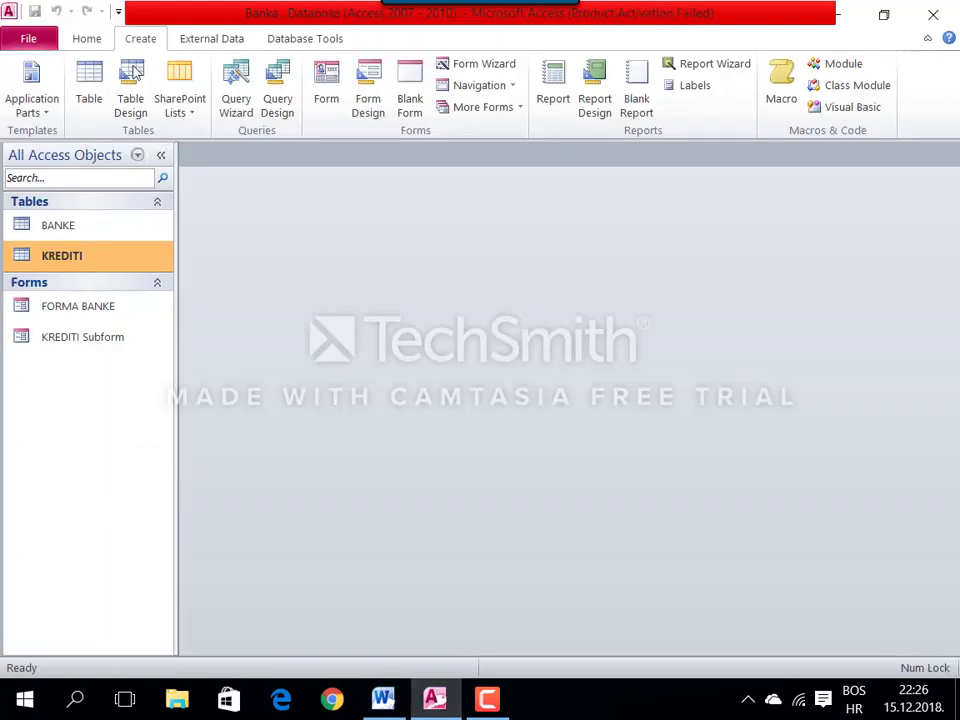
Step: Create a design query on BANKE with the NAZIV and SJEDIŠTE fields
left_click(278, 99)
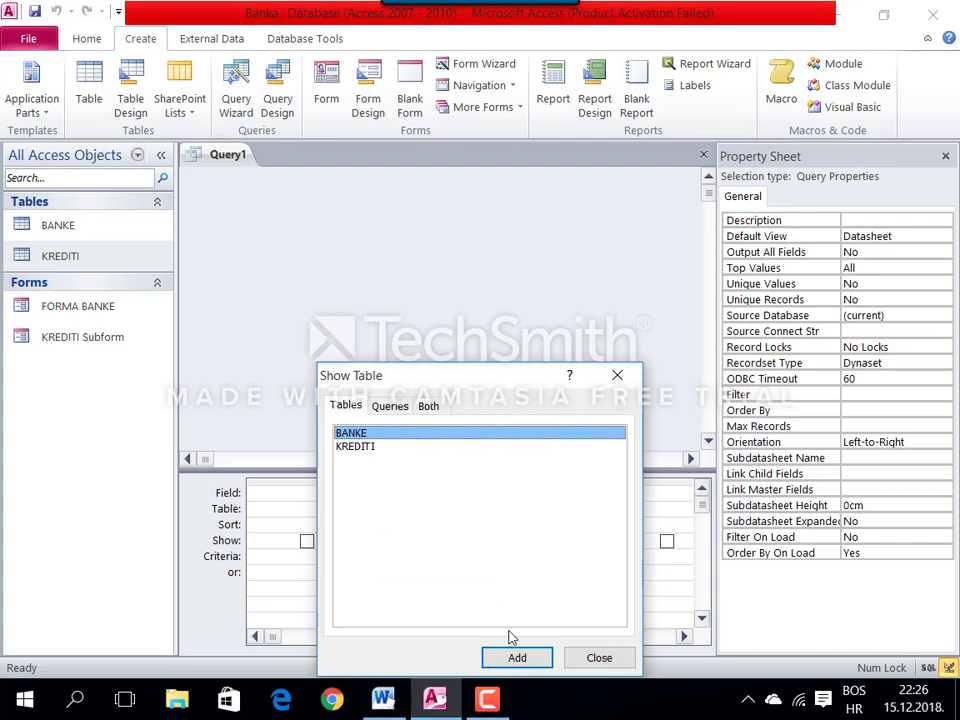
left_click(527, 657)
left_click(600, 657)
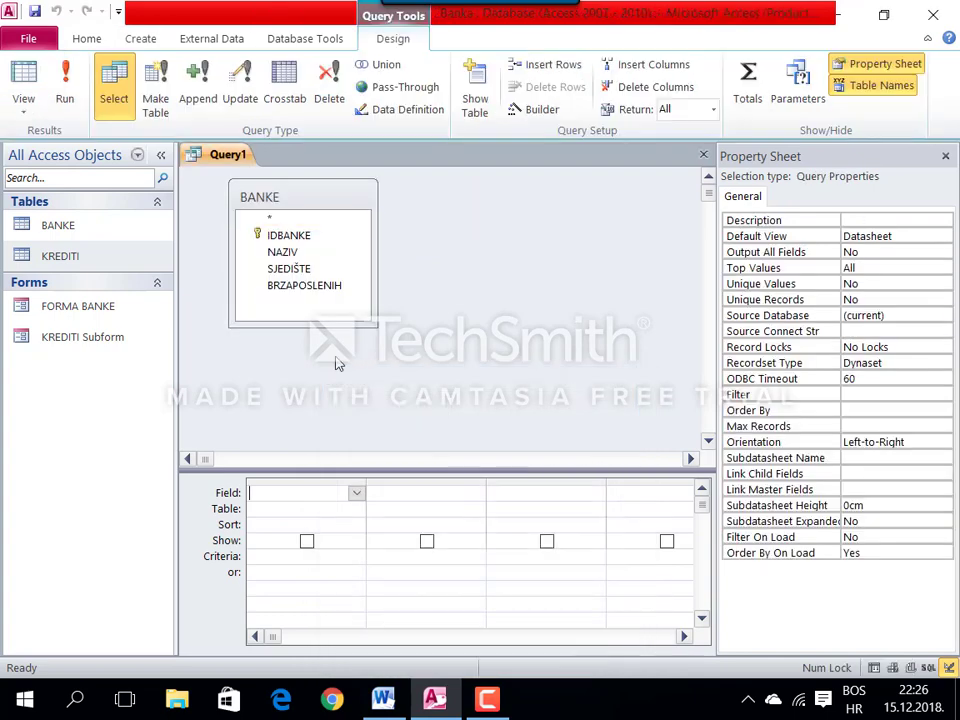
double_click(282, 253)
double_click(300, 269)
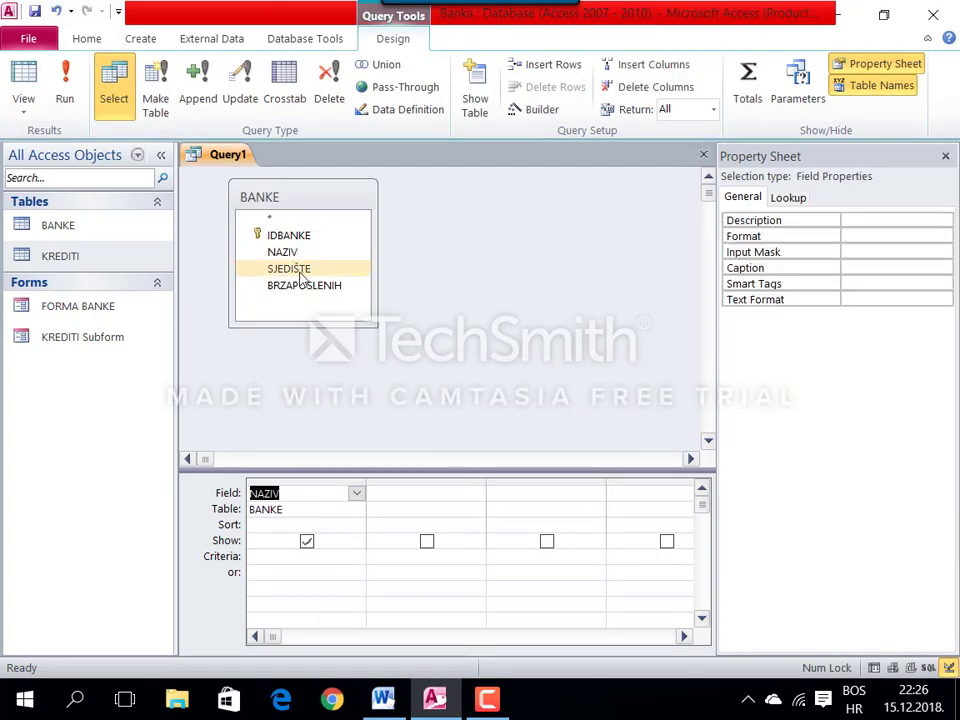
Step: Set the SJEDIŠTE criterion to "Srbija" and sort NAZIV ascending
left_click(386, 556)
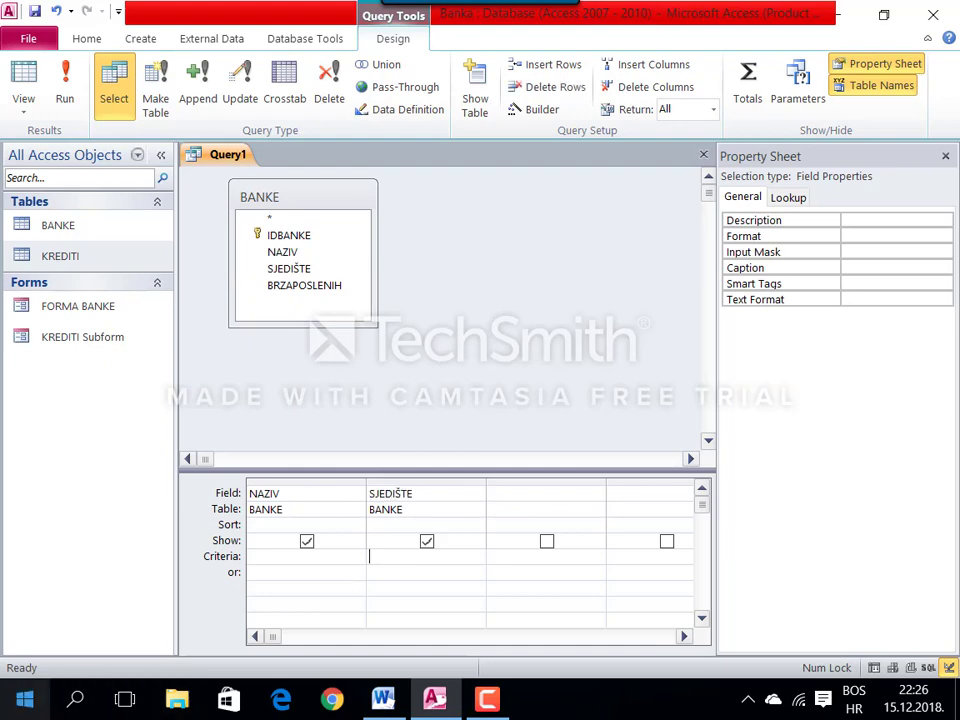
type("Srbija")
left_click(348, 524)
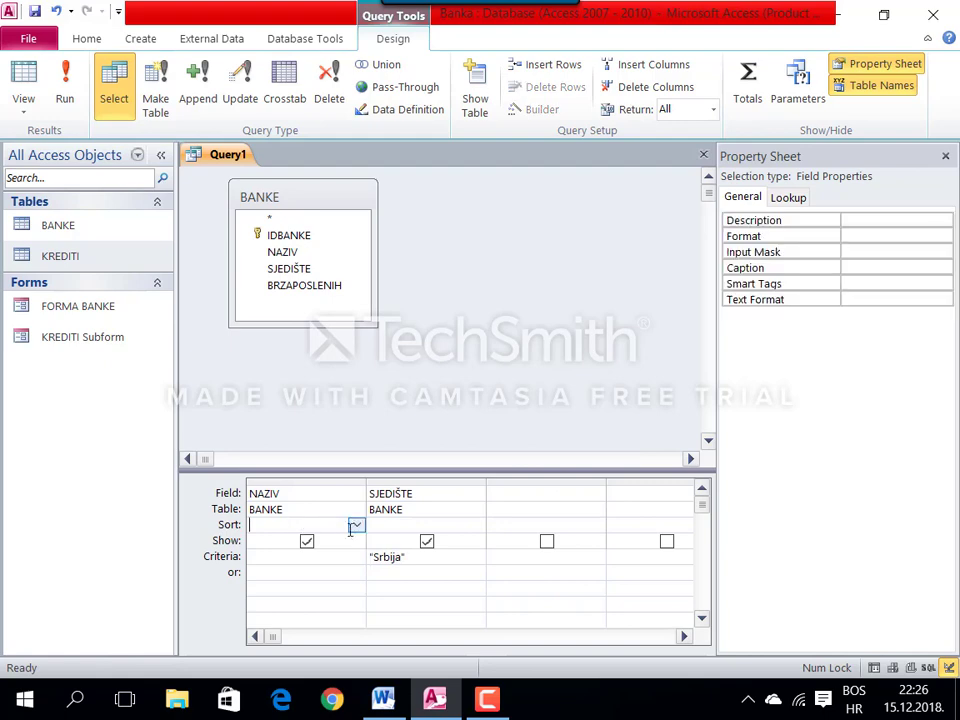
left_click(356, 525)
left_click(332, 540)
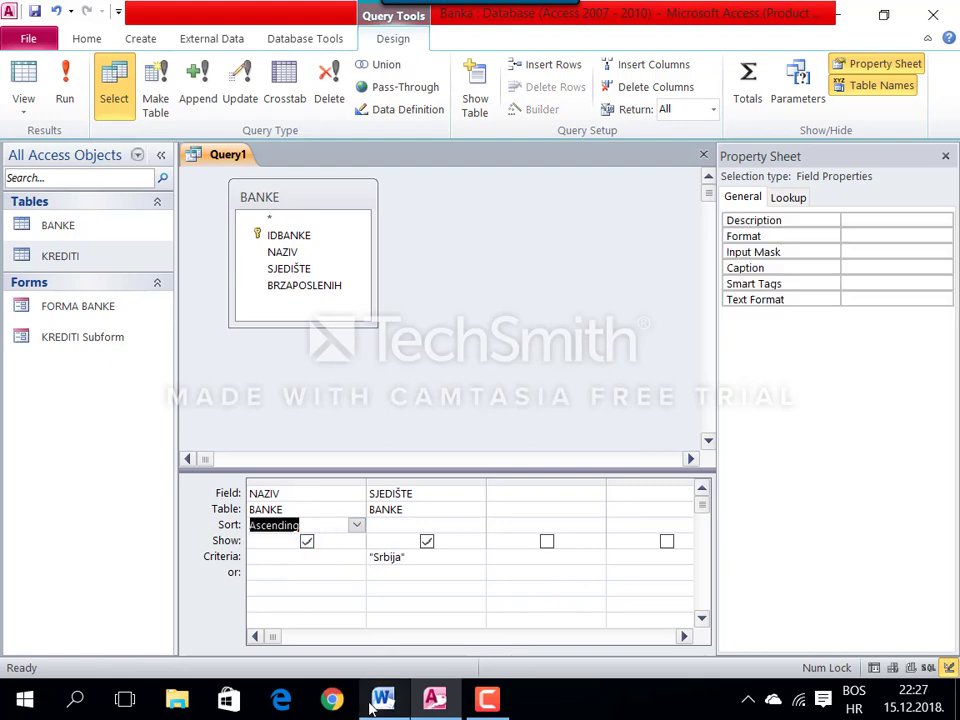
key("alt+Tab")
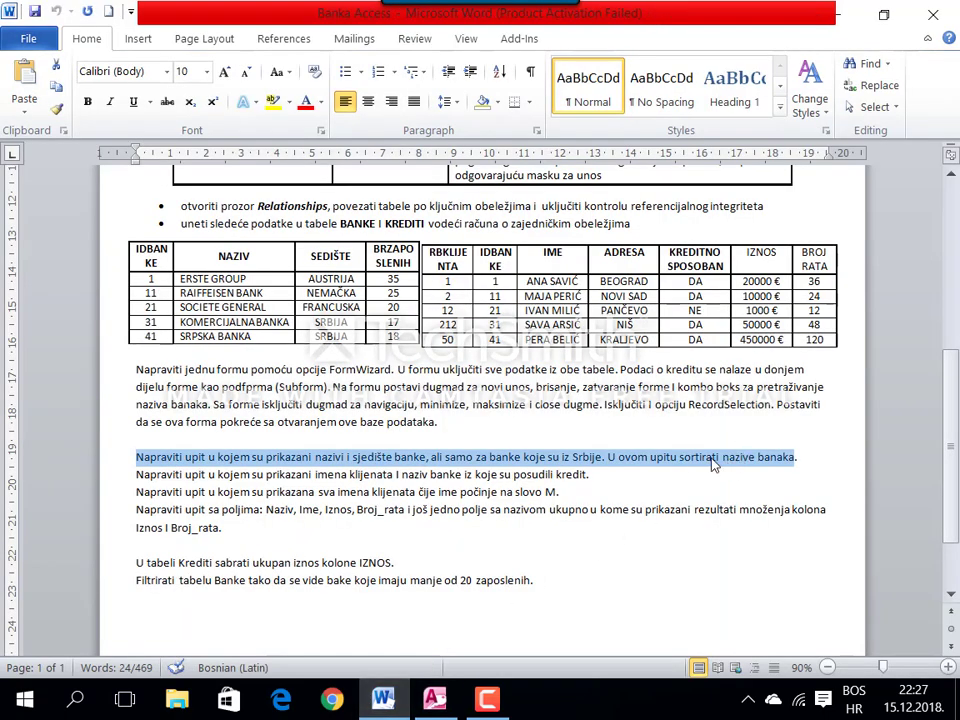
double_click(705, 460)
left_click(434, 698)
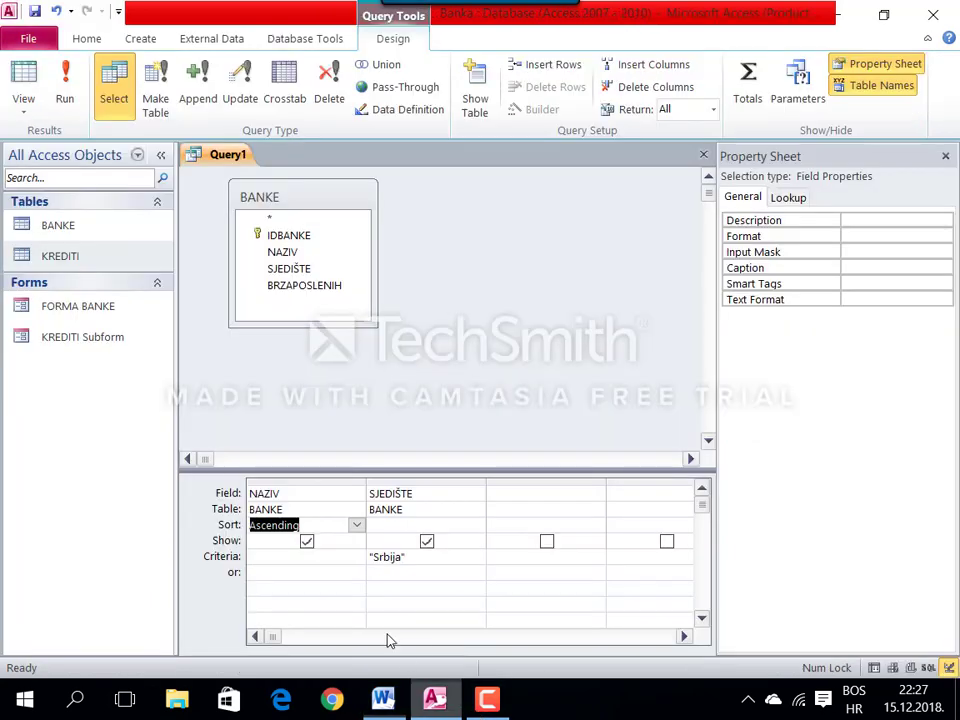
Step: Save the query as Banke iz Srbije, view its datasheet, and close it
right_click(230, 155)
left_click(268, 167)
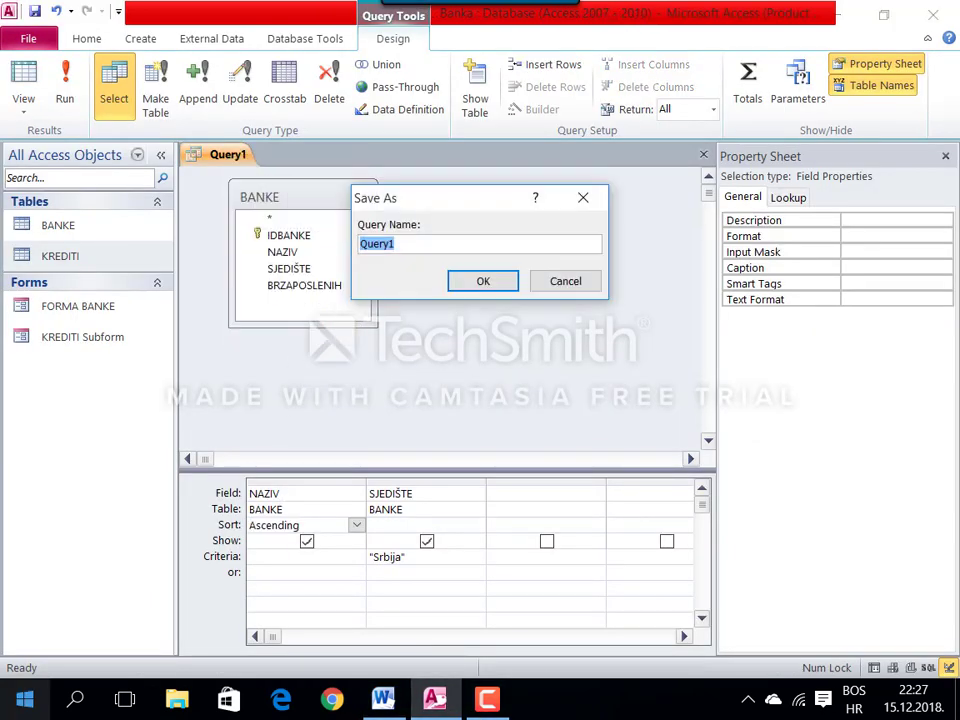
type("Banke iz Srbije")
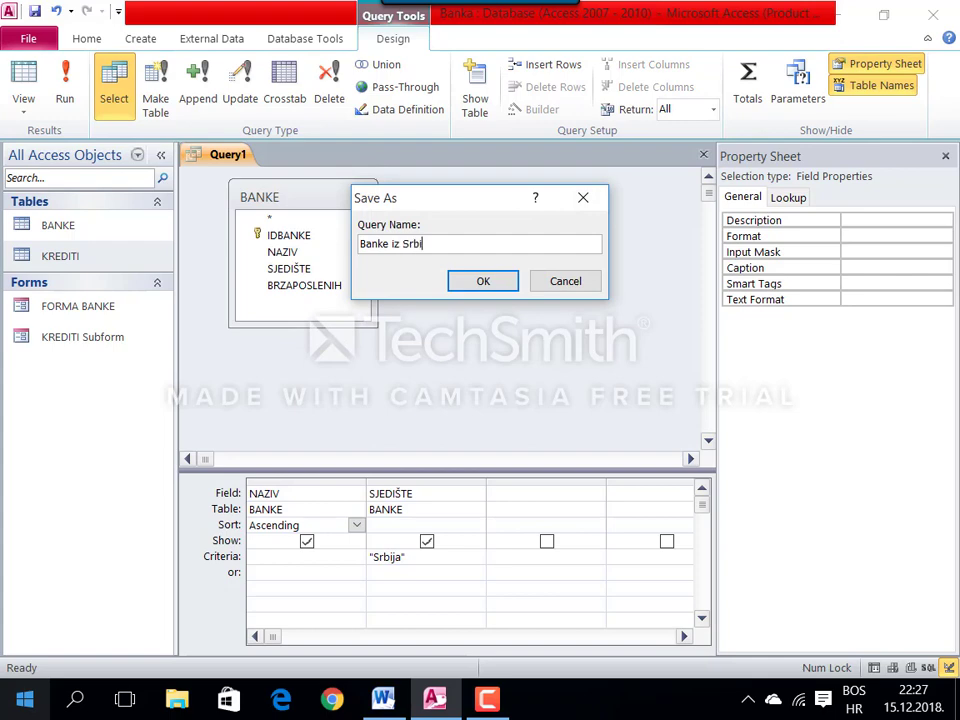
left_click(482, 281)
right_click(238, 155)
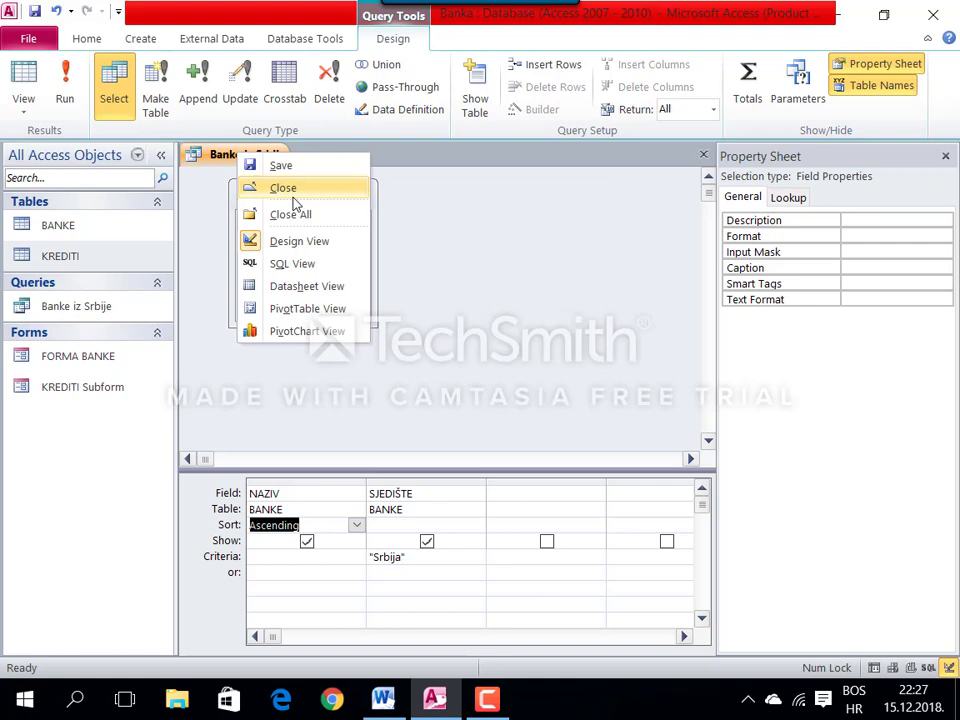
left_click(290, 285)
right_click(245, 158)
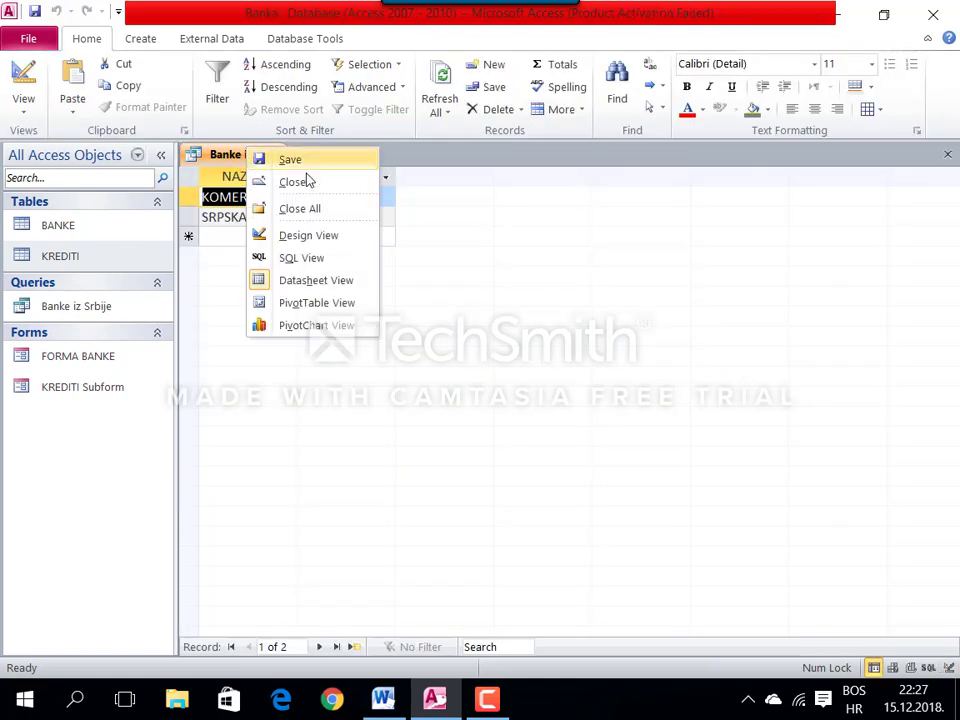
left_click(313, 184)
left_click(279, 107)
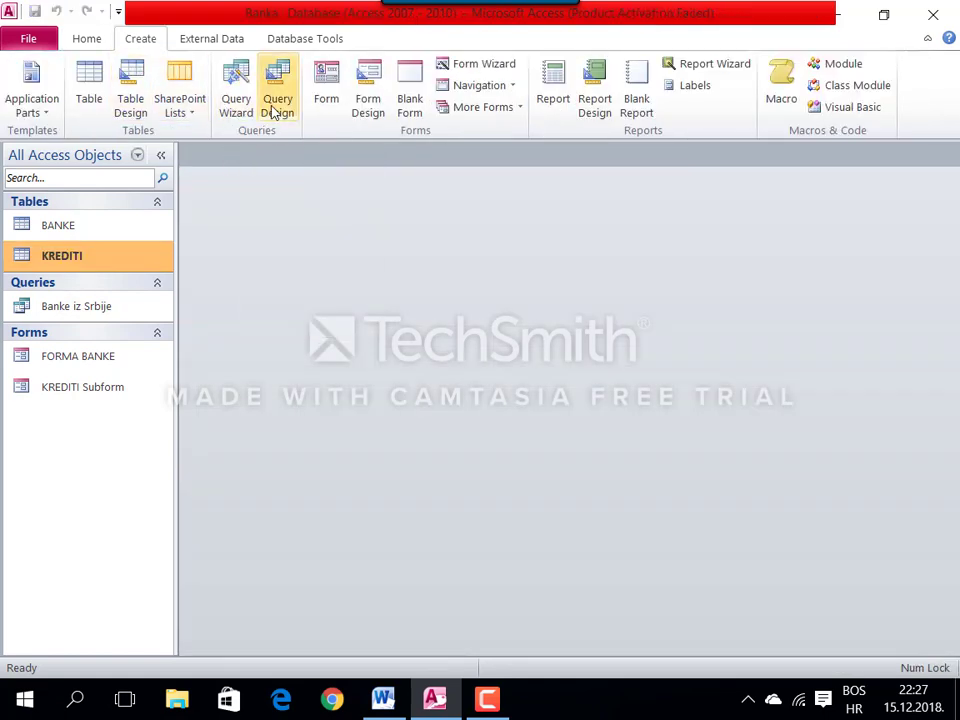
Step: Build a query on BANKE and KREDITI with client IME and bank NAZIV fields
left_click(390, 700)
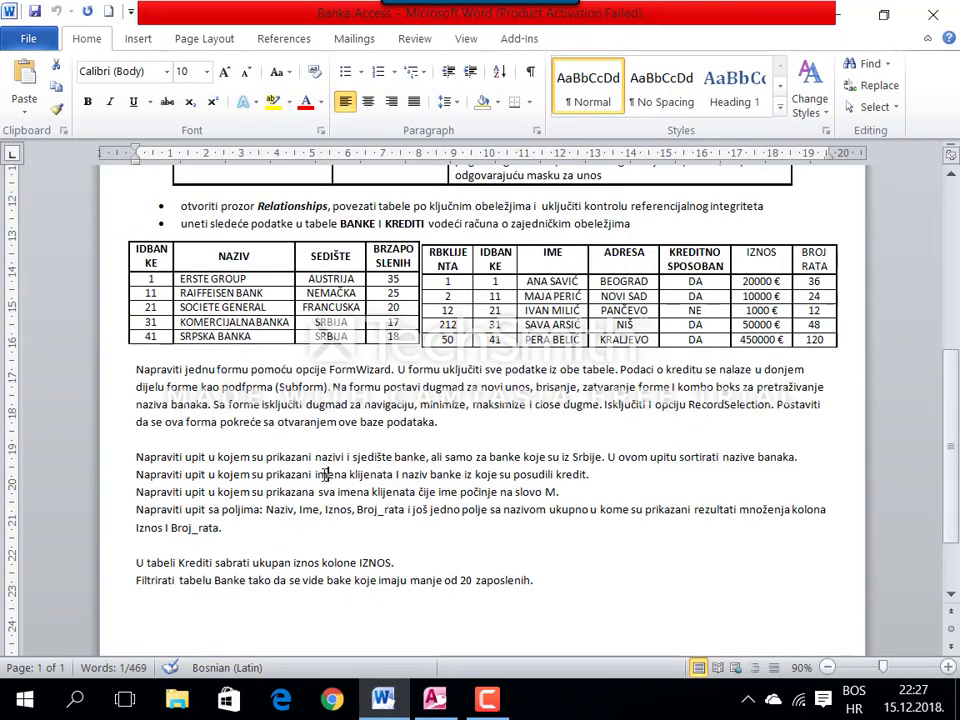
left_click_drag(315, 475, 533, 474)
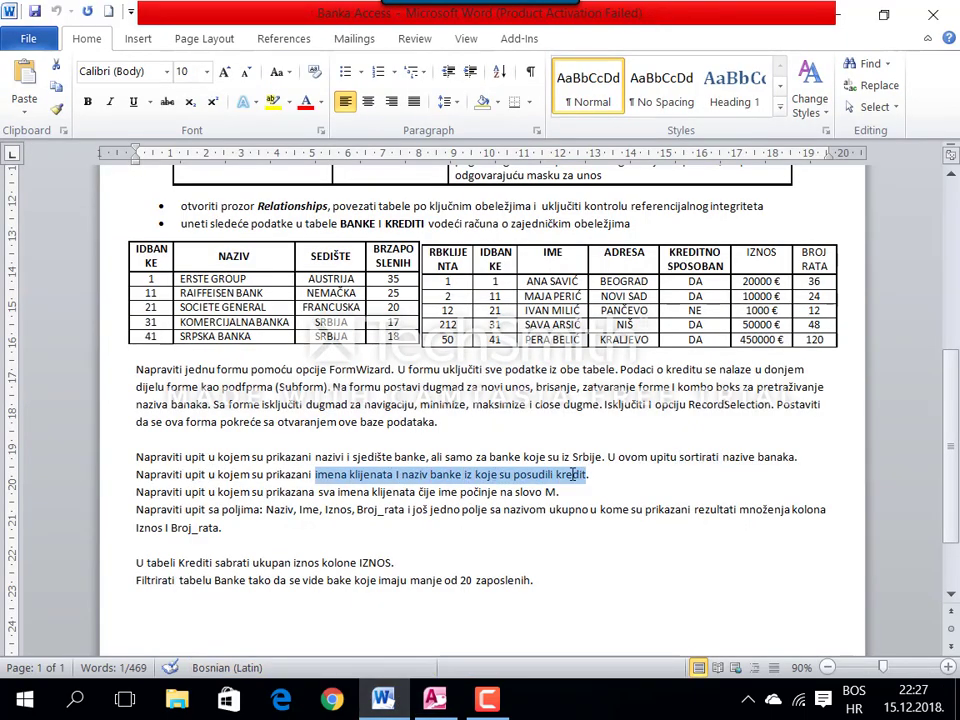
left_click(433, 700)
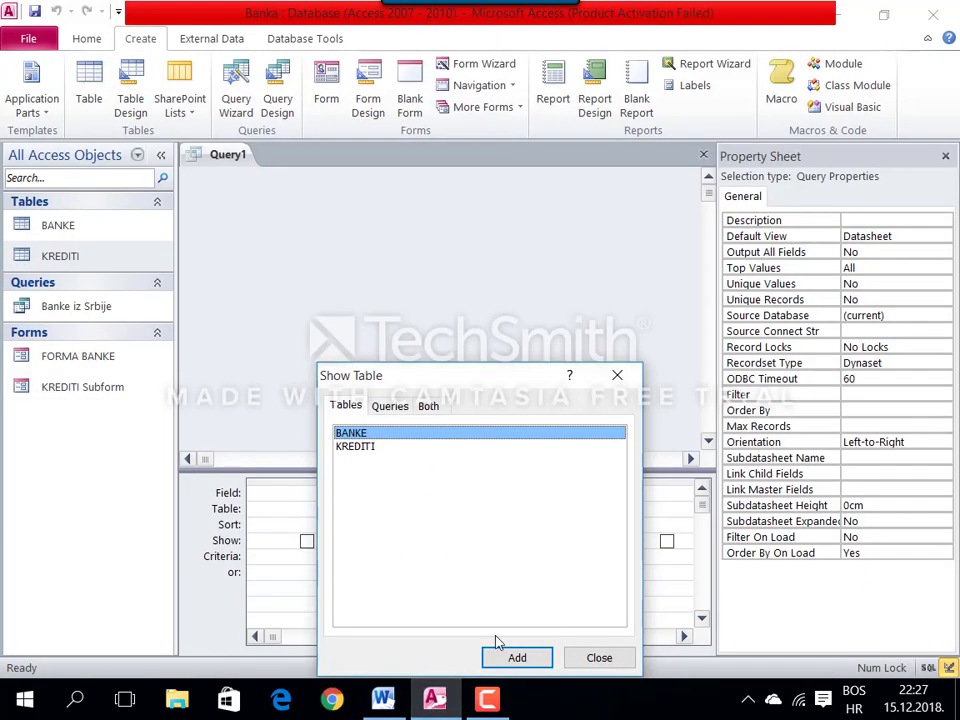
left_click(510, 657)
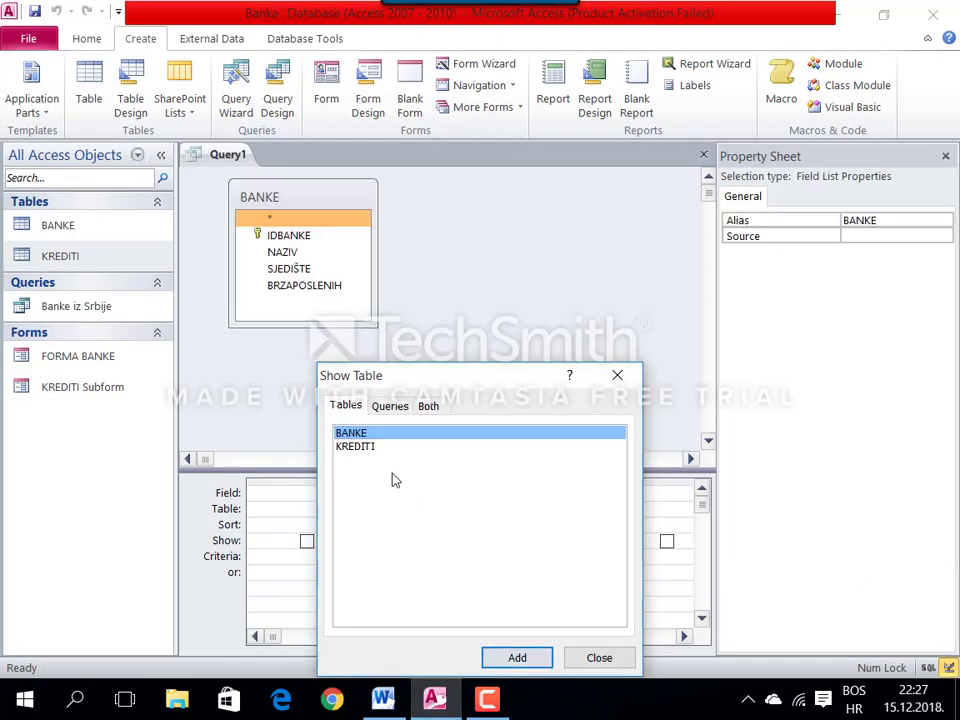
left_click(517, 657)
left_click(595, 658)
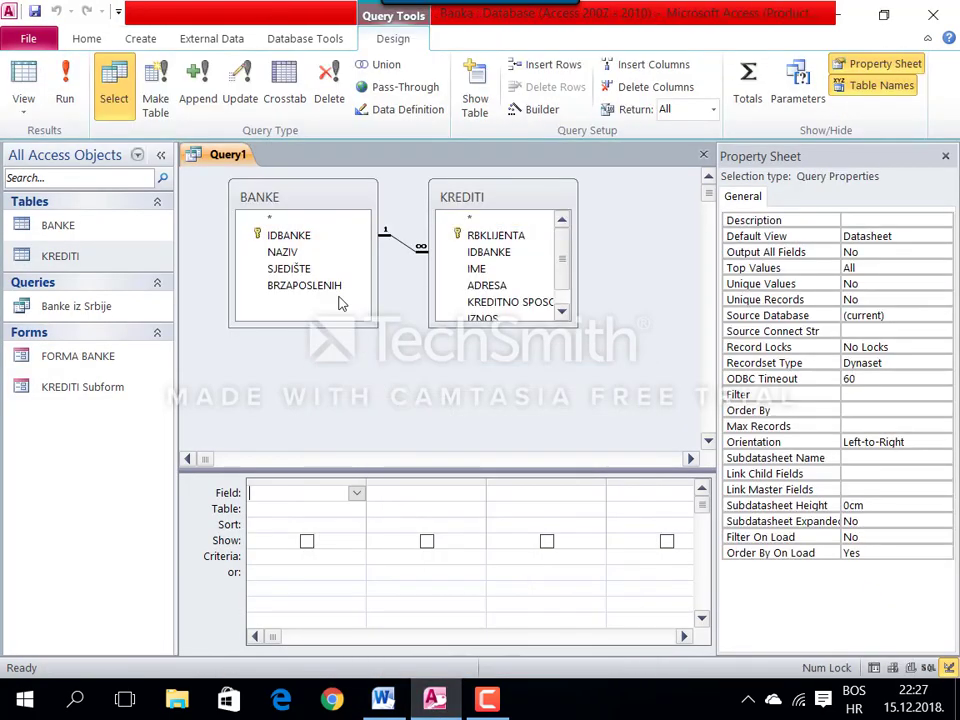
double_click(487, 270)
double_click(286, 253)
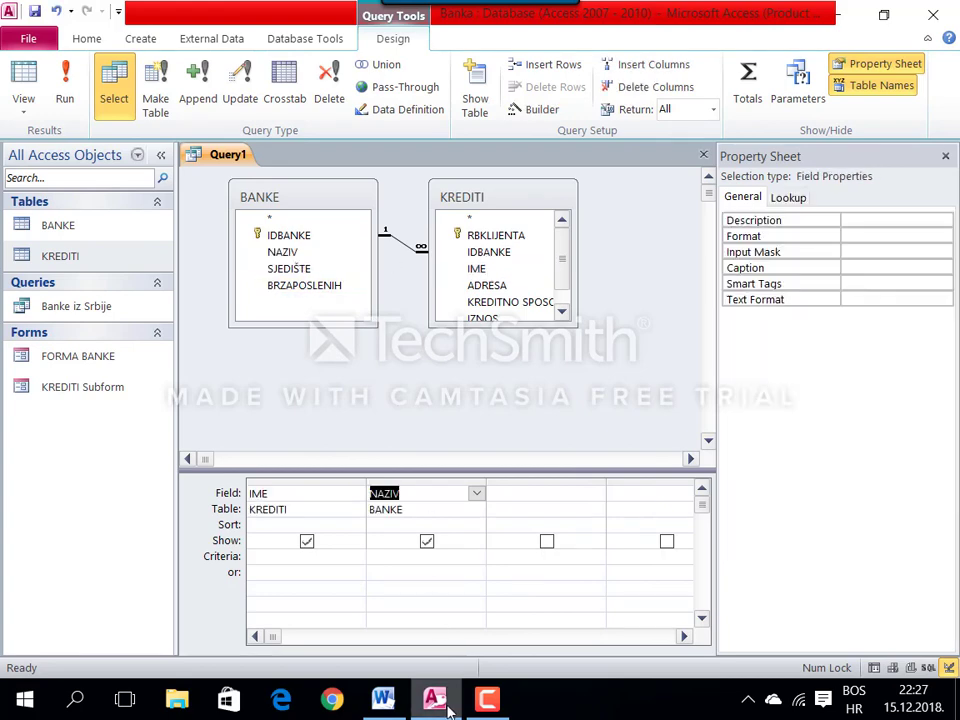
Step: Save the query as Imena klijenata i naziv banke
left_click(383, 698)
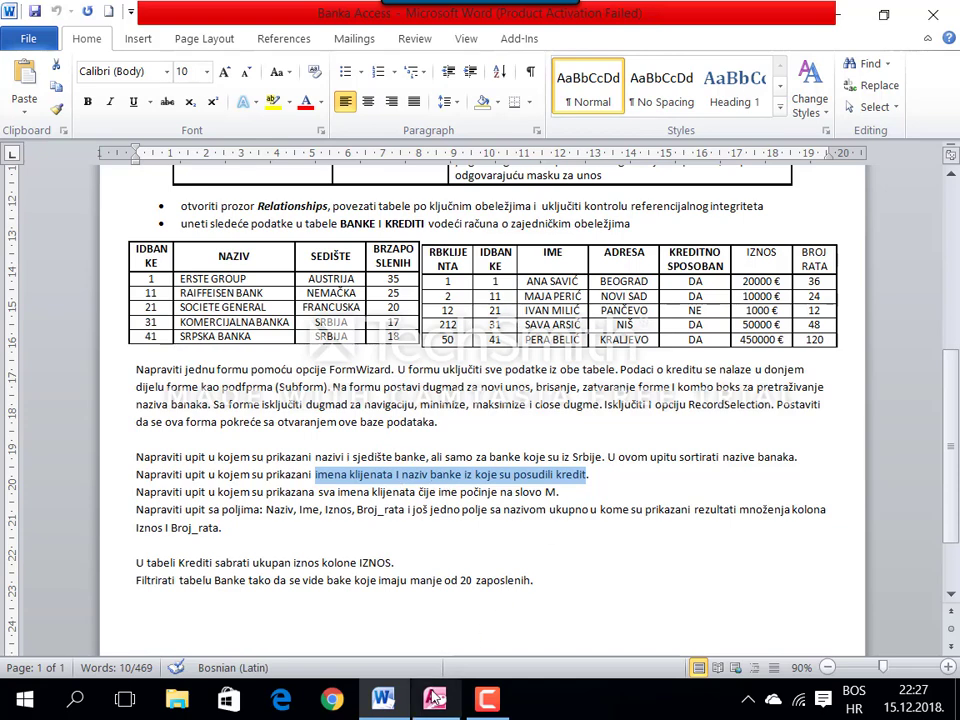
key("alt+Tab")
right_click(220, 158)
left_click(226, 165)
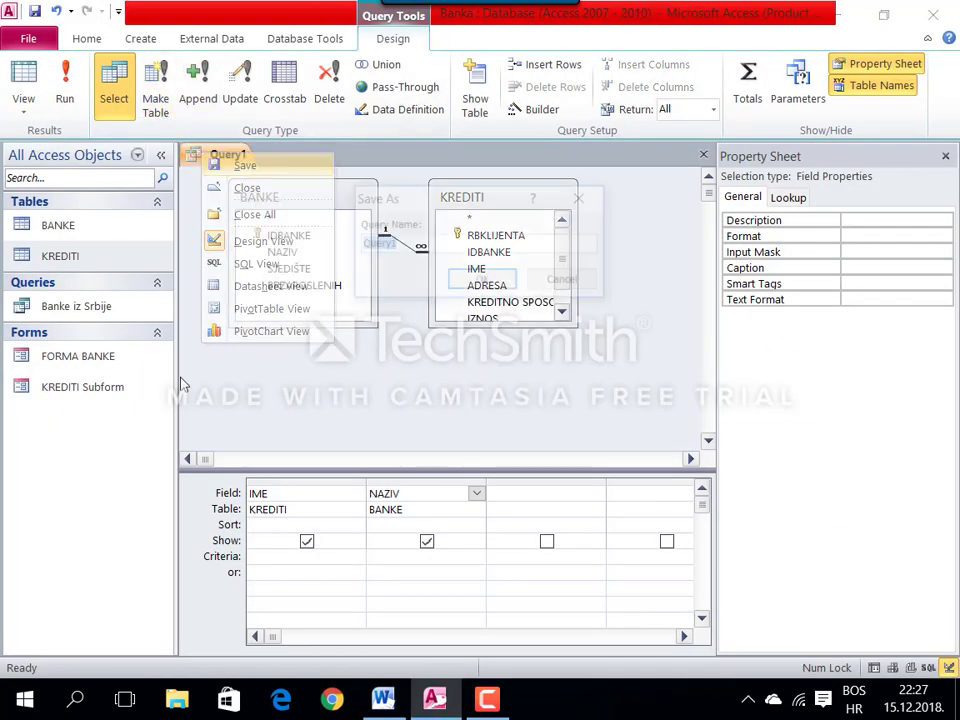
type("Imena klijenata i naziv banke")
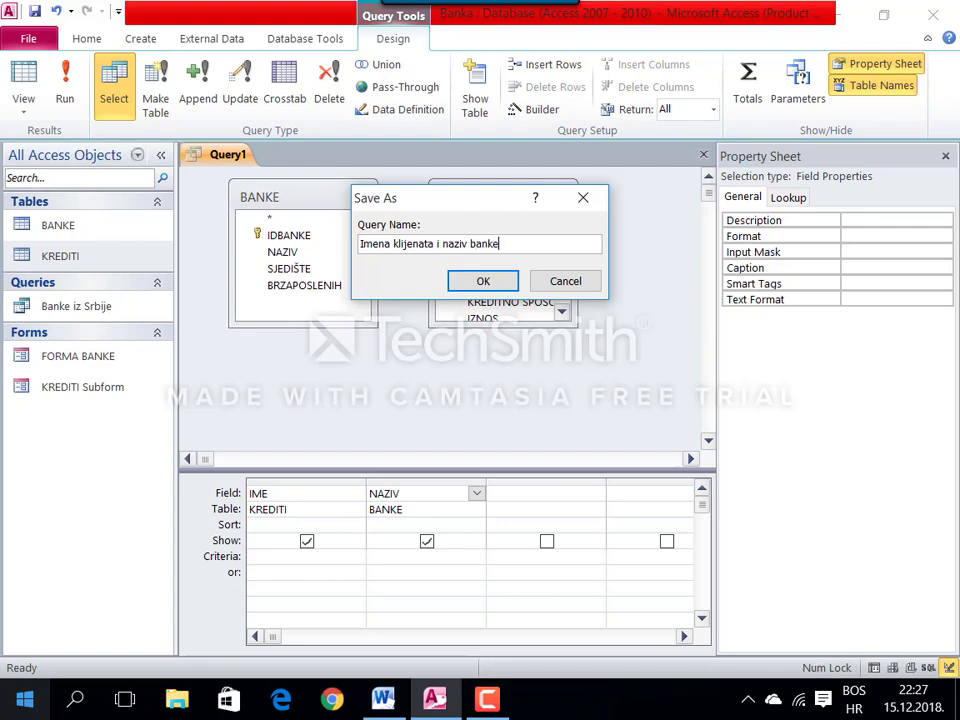
left_click(482, 281)
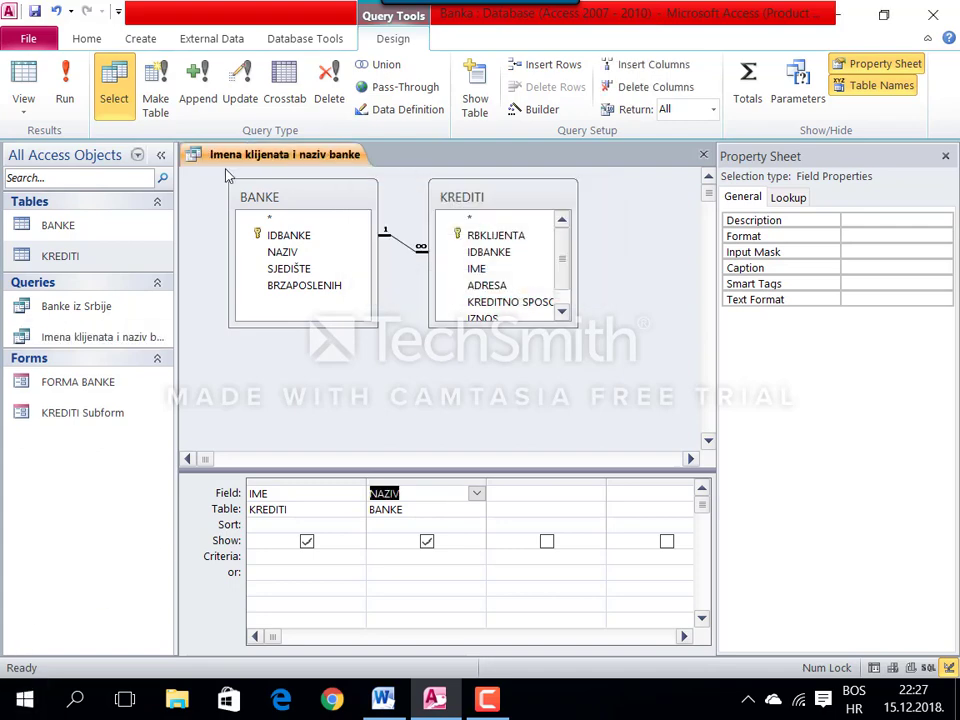
Step: View the datasheet with NAZIV widened, close the query, and return to Word
right_click(242, 155)
left_click(302, 283)
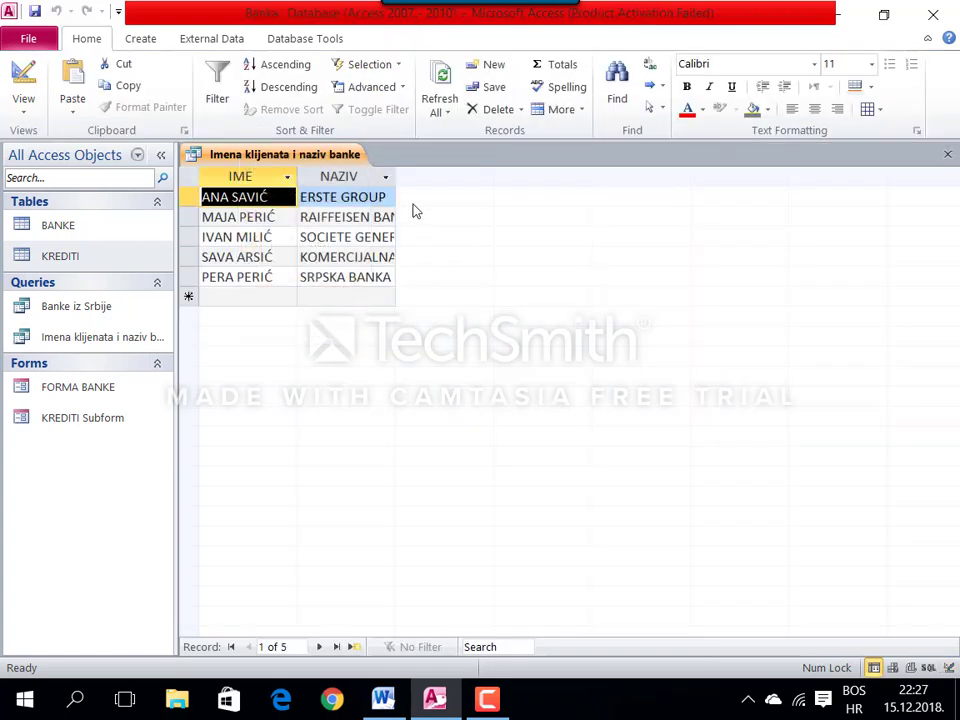
left_click_drag(396, 175, 462, 176)
right_click(291, 156)
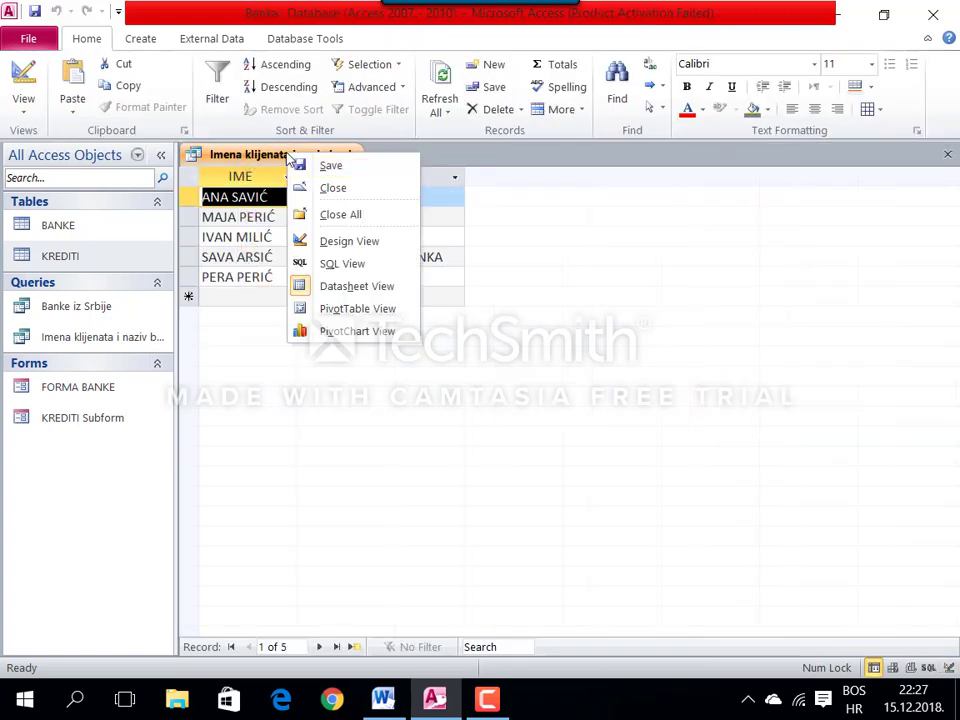
left_click(332, 187)
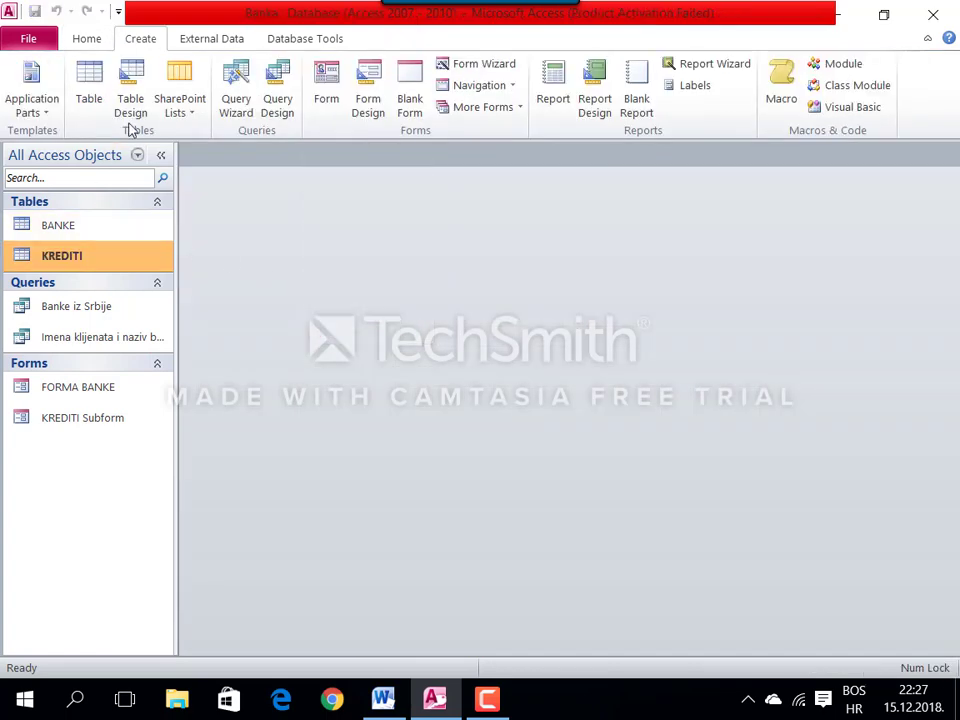
left_click(226, 100)
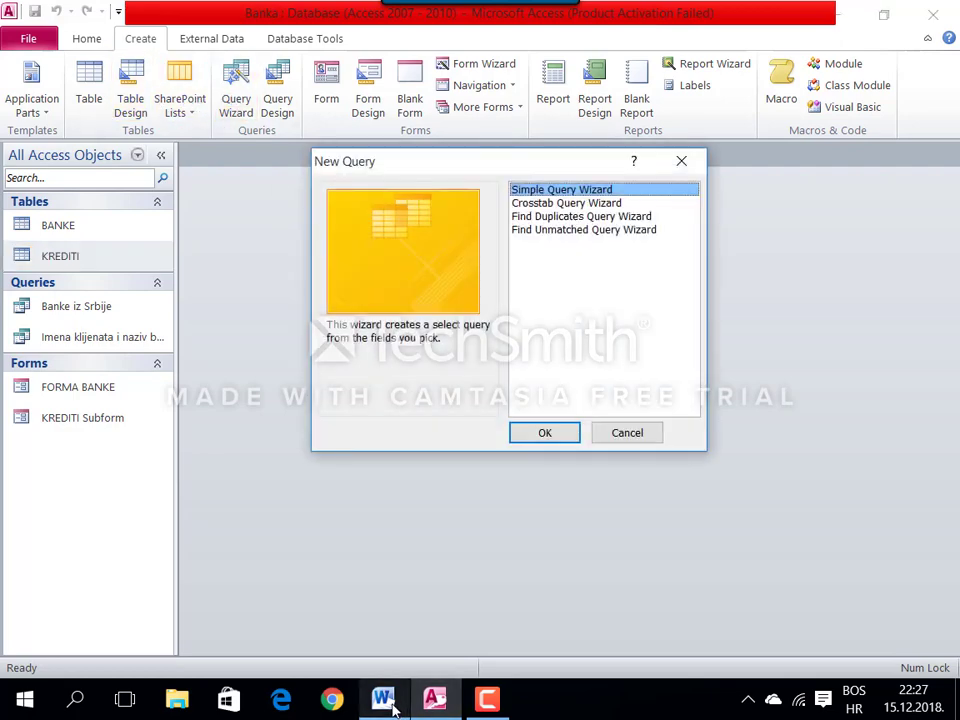
left_click(635, 434)
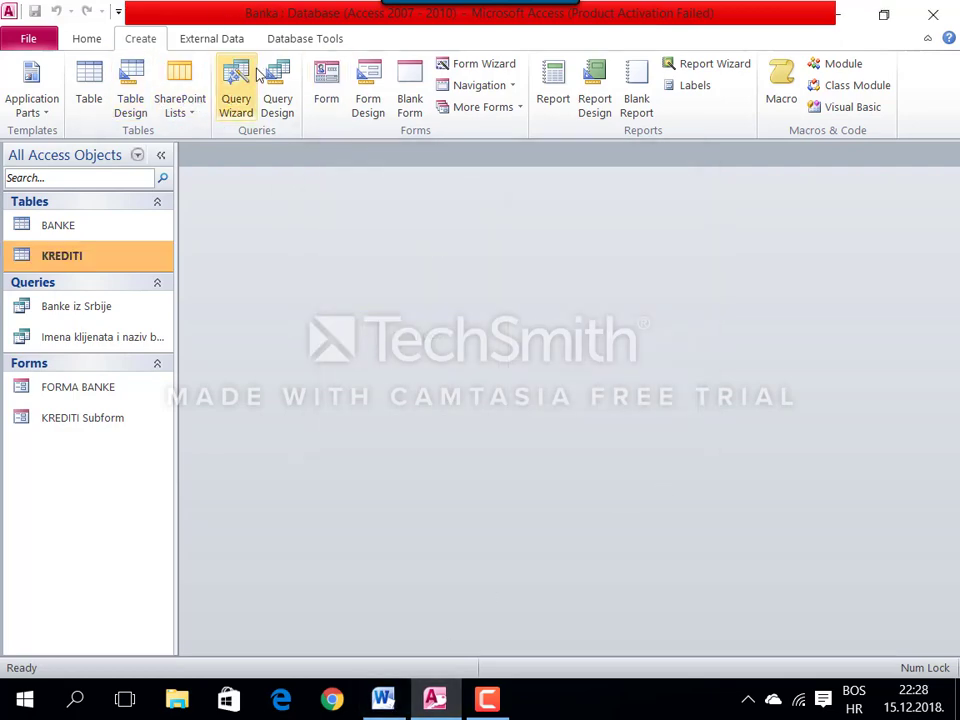
left_click(277, 95)
left_click(383, 698)
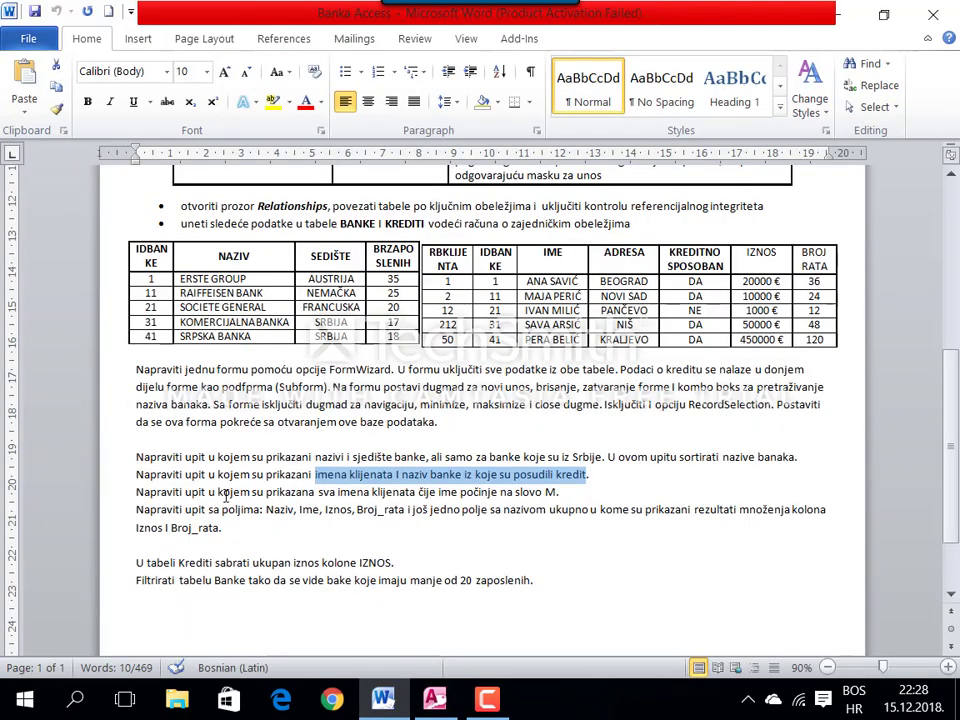
Step: Build a design query on KREDITI with the IME field
left_click_drag(226, 494, 480, 494)
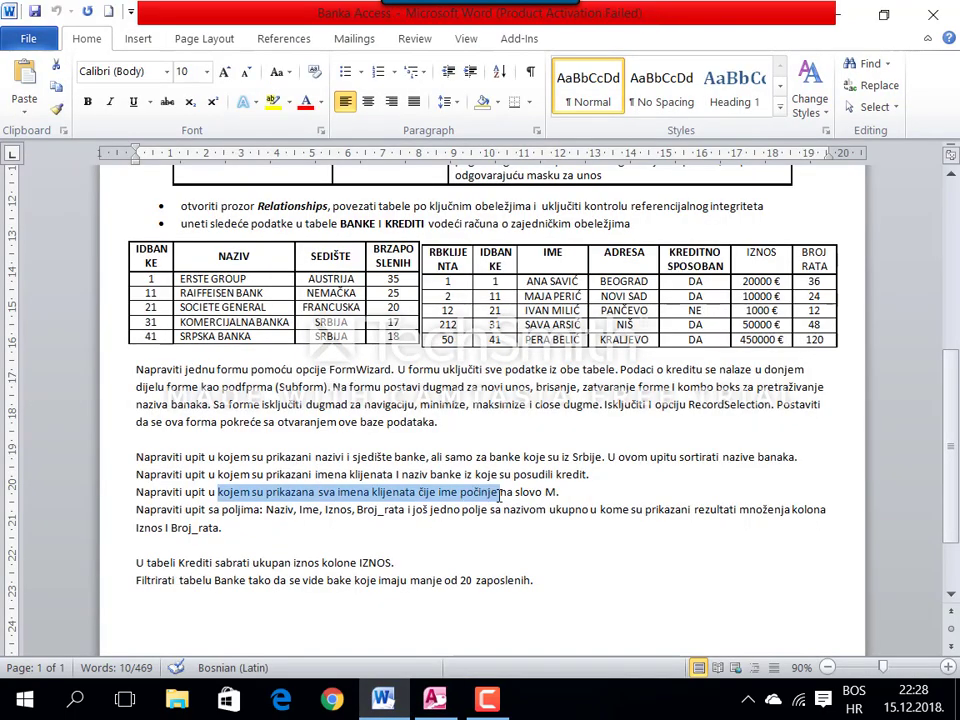
left_click(435, 698)
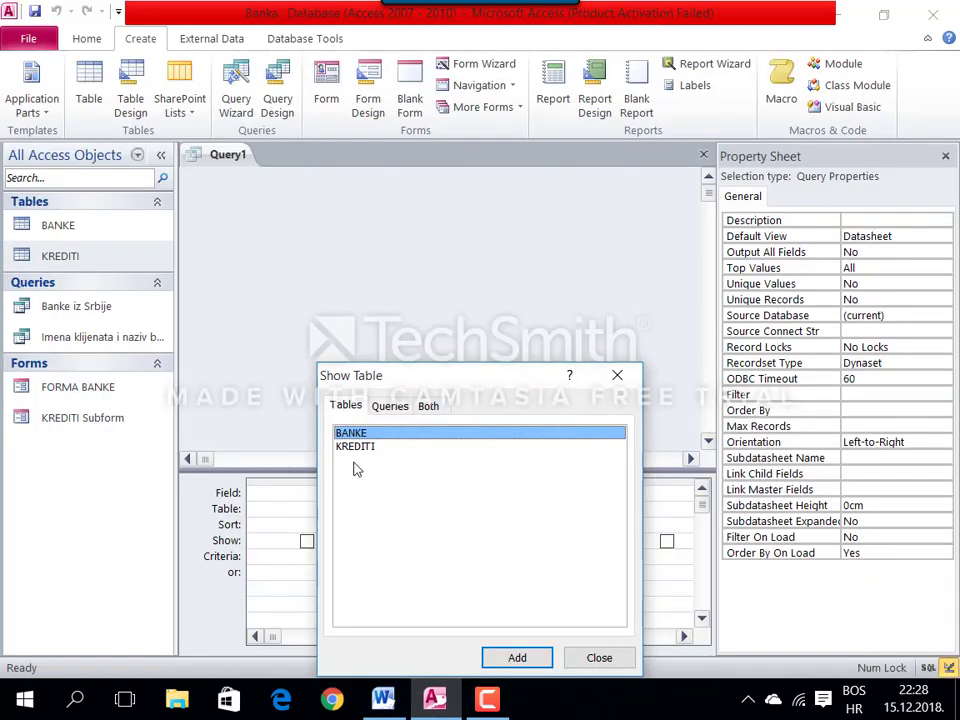
left_click(372, 452)
left_click(540, 652)
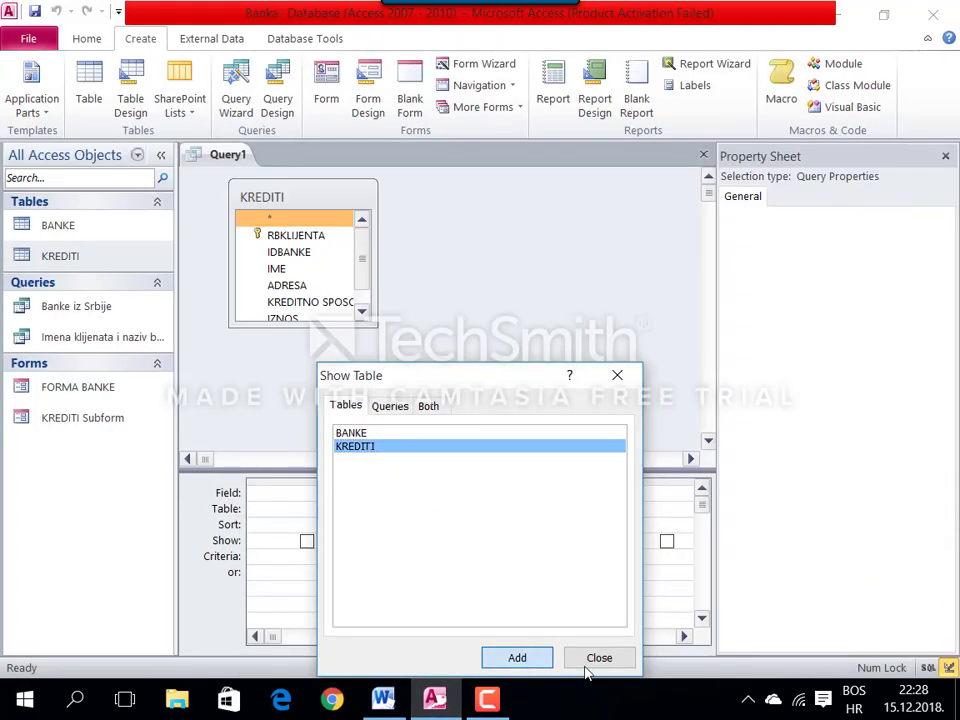
left_click(591, 660)
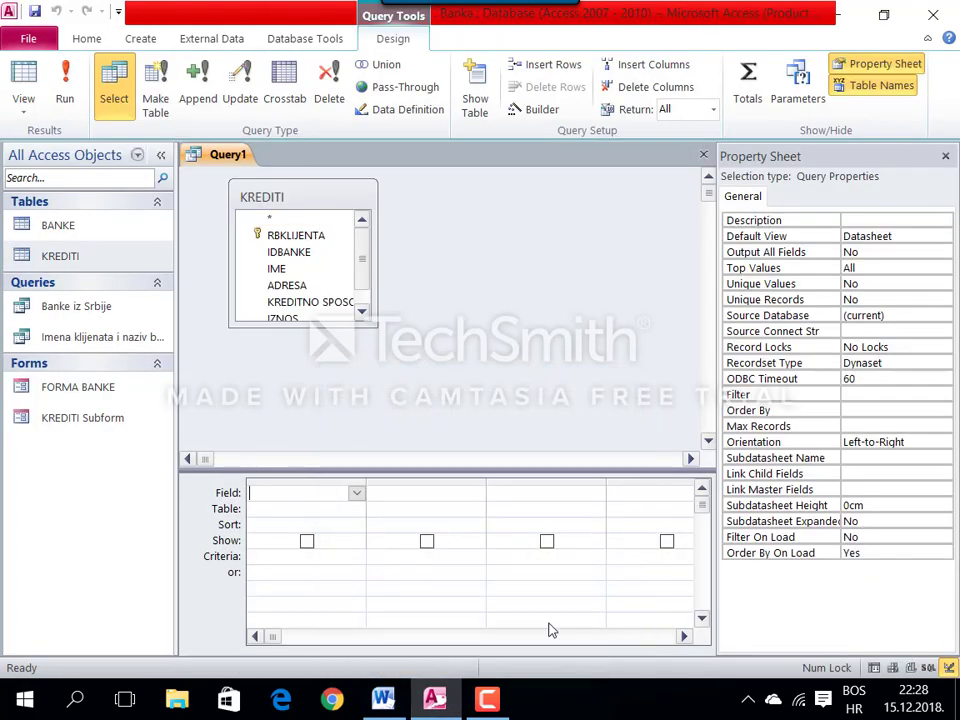
double_click(284, 270)
Step: Set the IME criterion to Like "M*" and save as Imena klijenata na slovo M
left_click(275, 557)
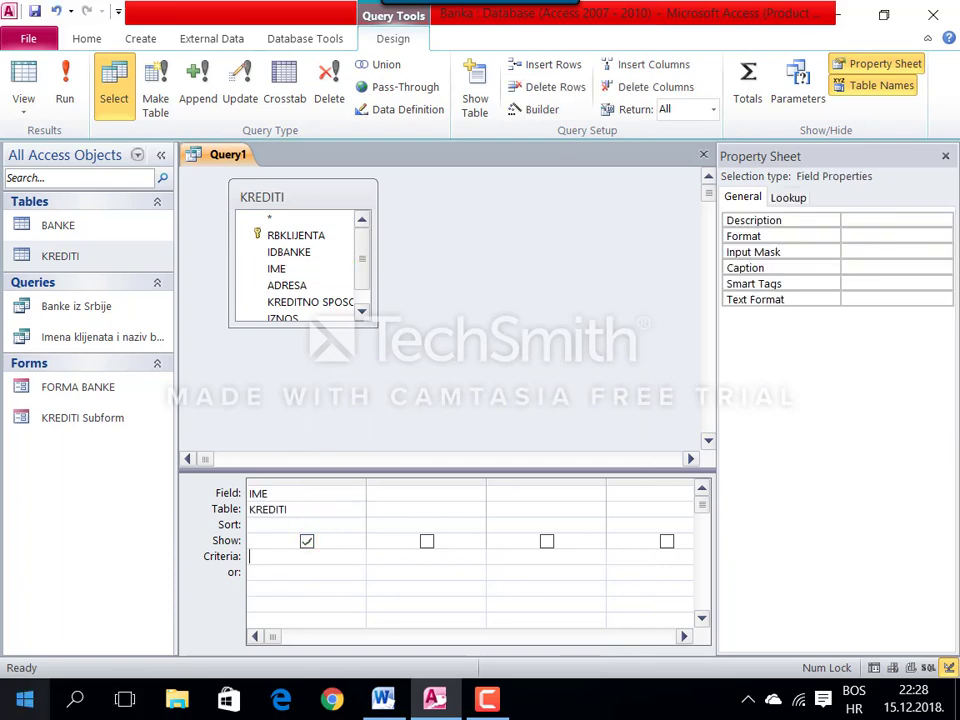
type("Like M*")
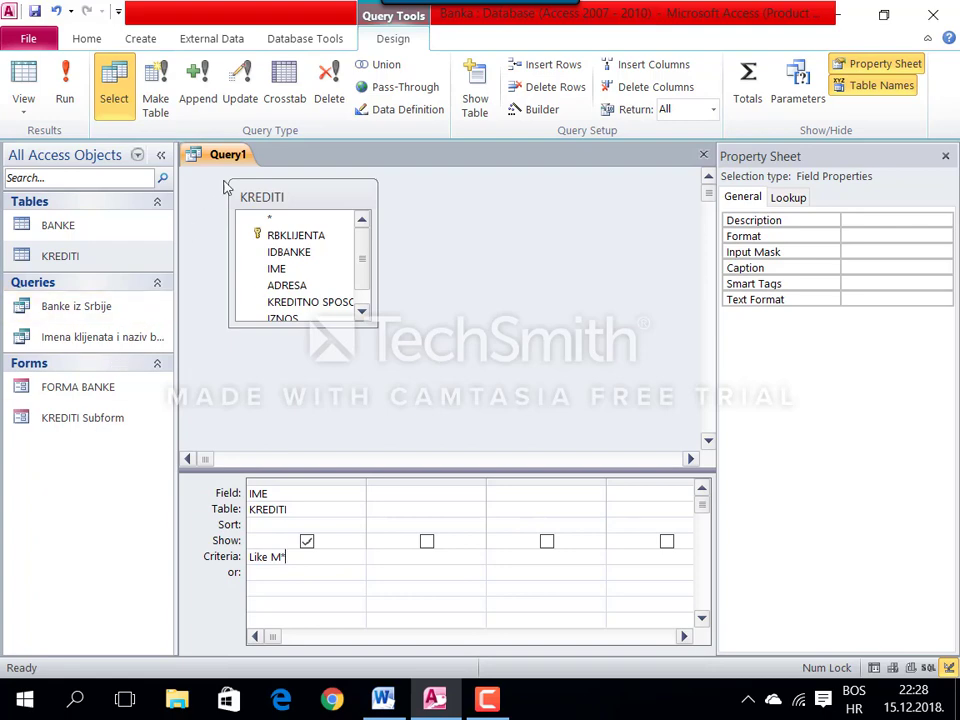
right_click(222, 156)
left_click(258, 171)
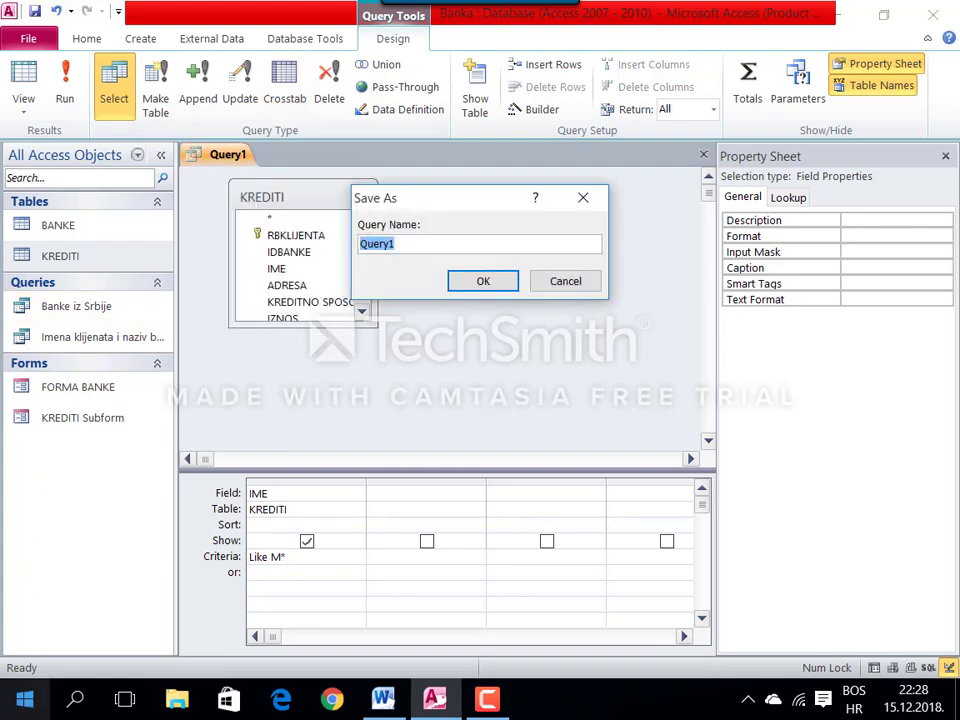
type("Imena klijenata na slovo M")
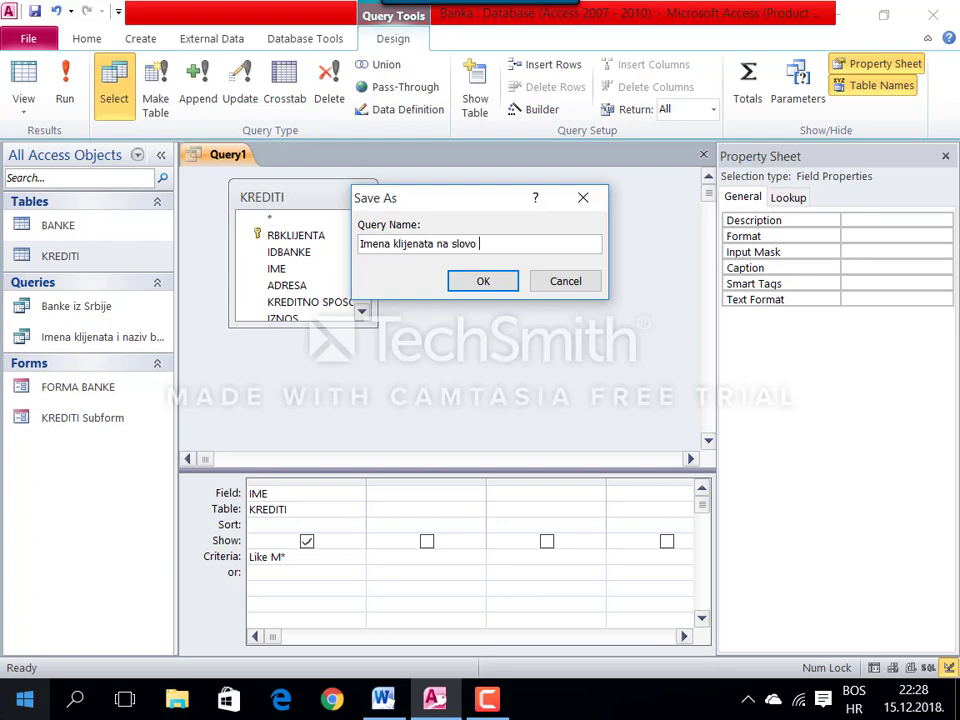
left_click(505, 279)
Step: View the names starting with M, then close all open database objects
right_click(264, 165)
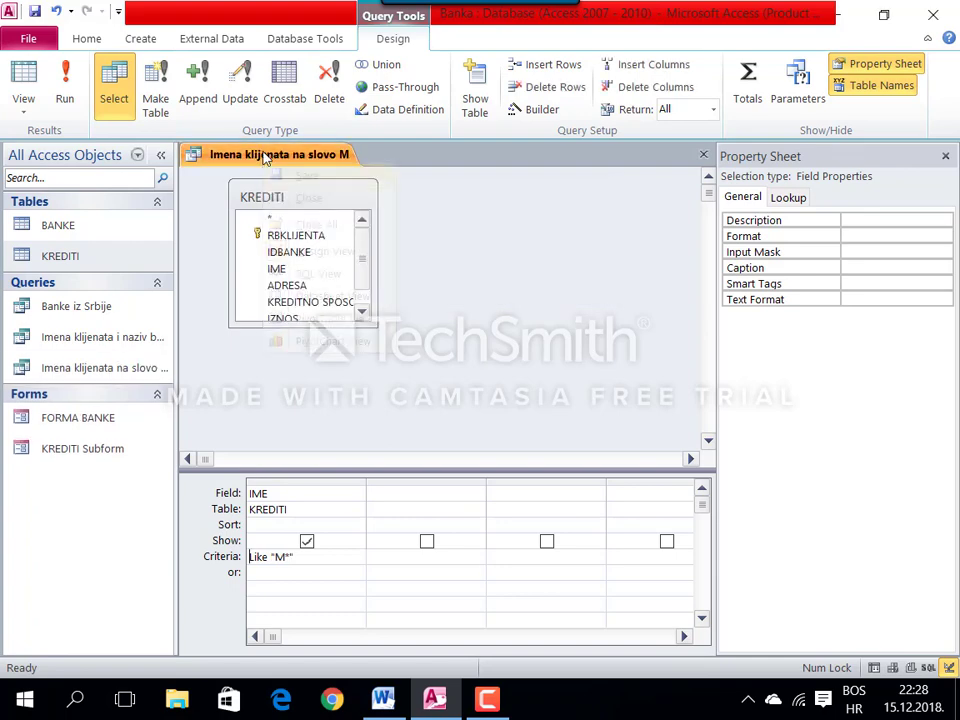
right_click(264, 162)
left_click(324, 285)
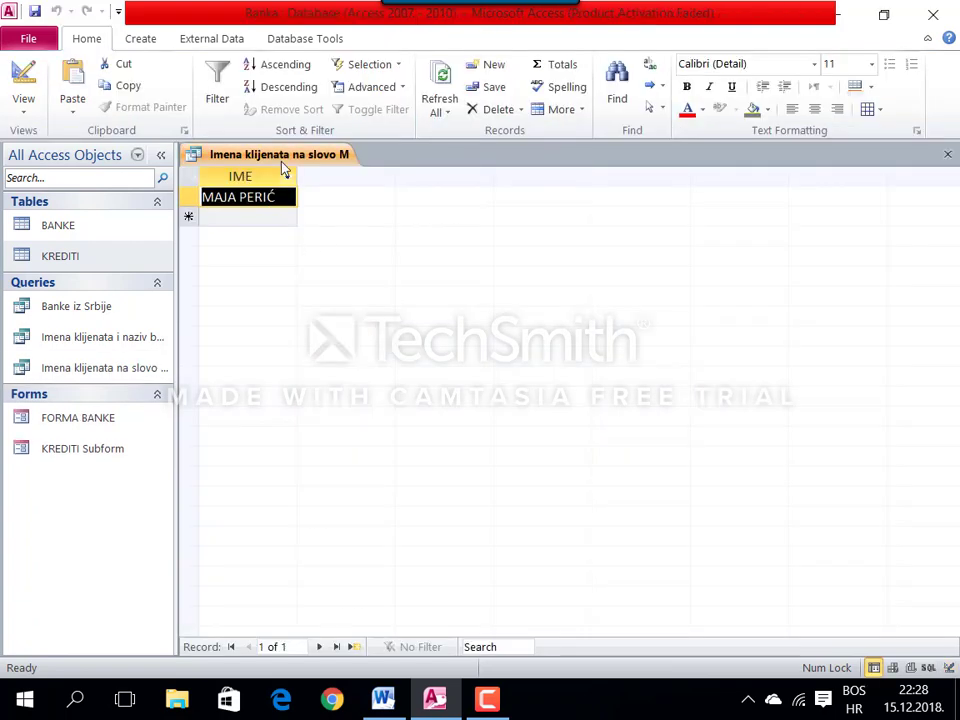
right_click(284, 168)
left_click(335, 212)
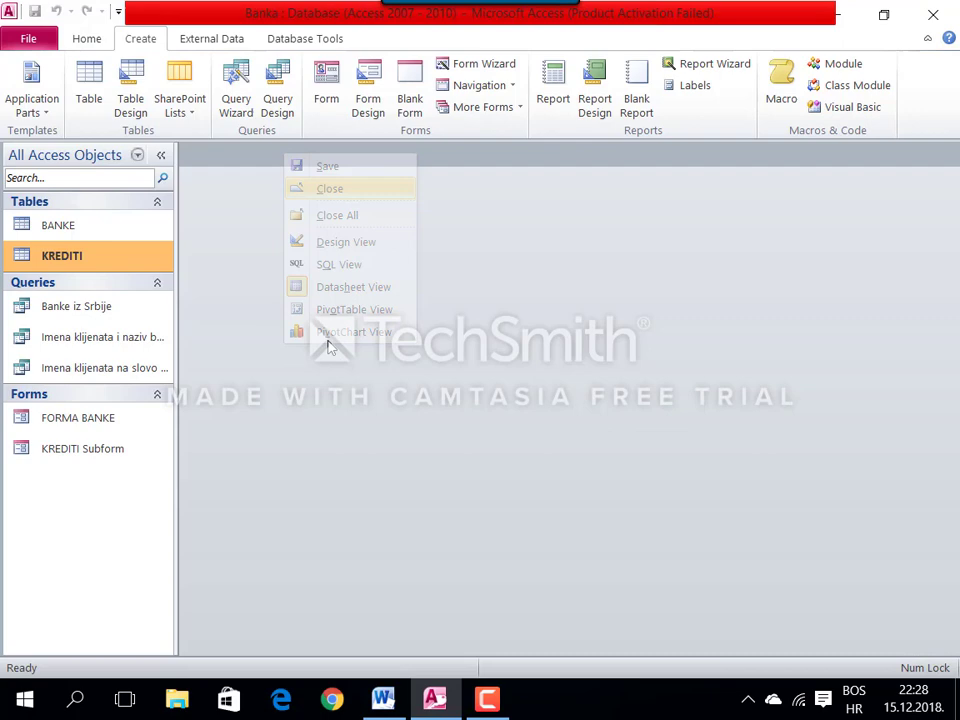
left_click(378, 697)
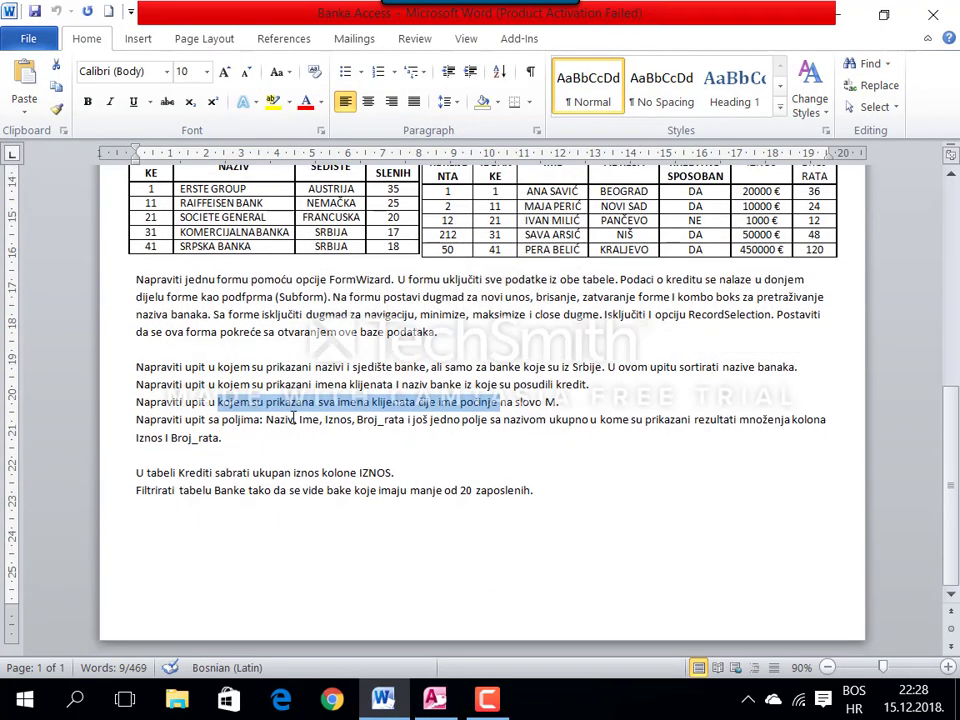
left_click(285, 418)
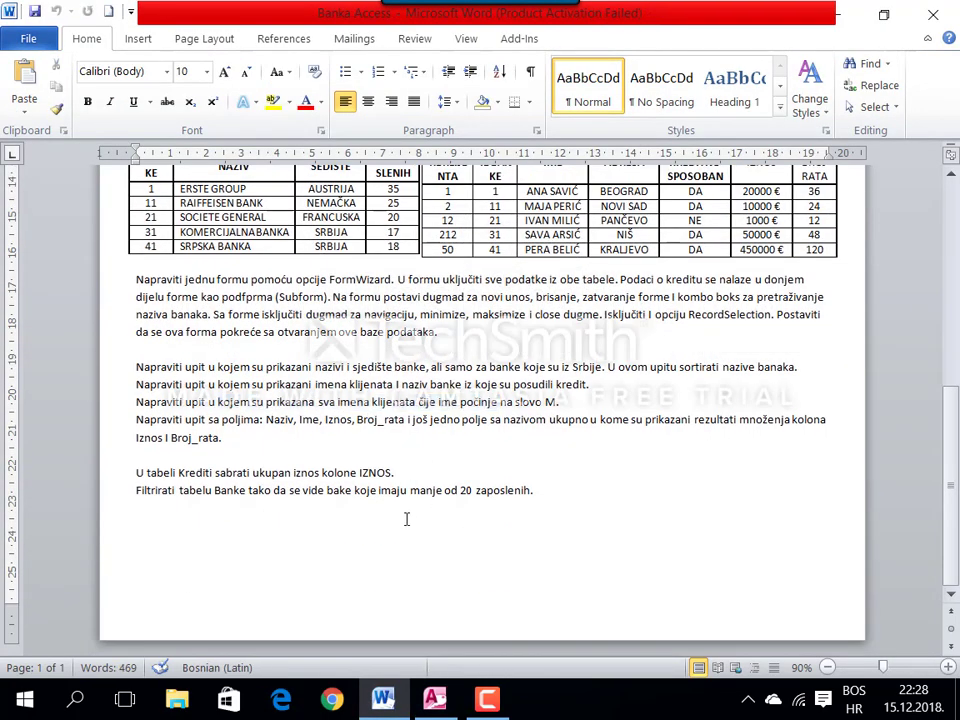
left_click(434, 690)
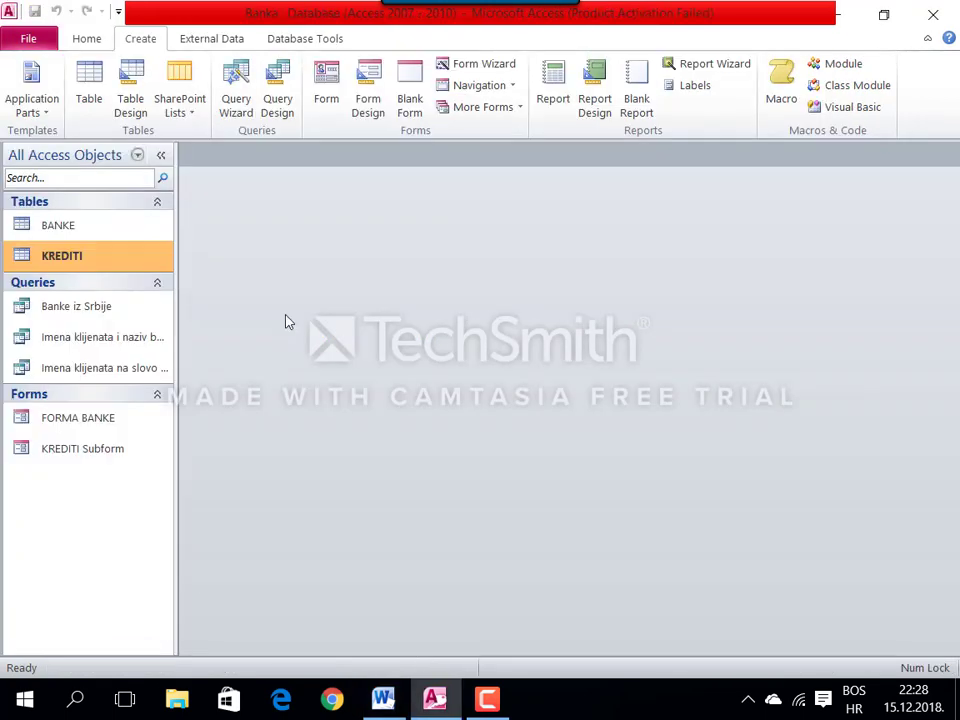
Step: Create a design query on BANKE and KREDITI with the NAZIV and IME fields
left_click(279, 86)
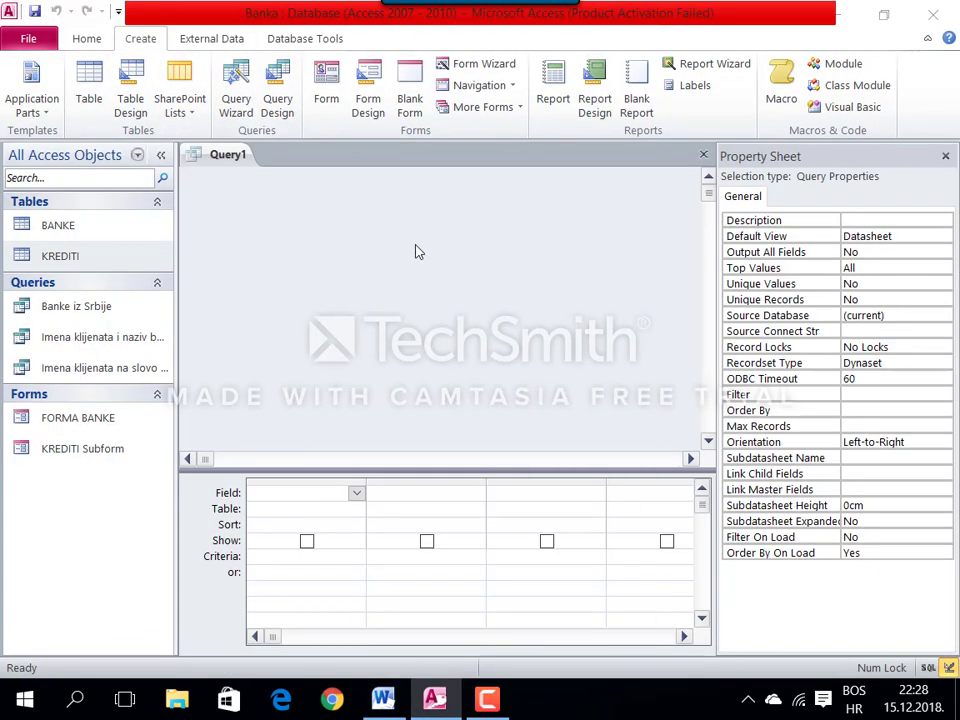
left_click(517, 658)
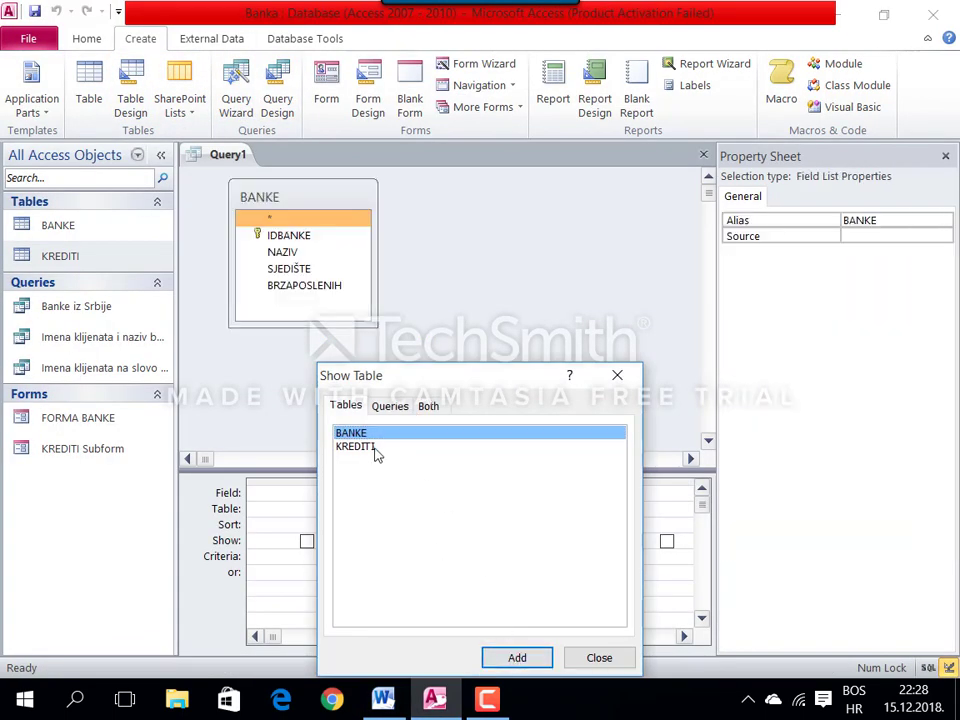
left_click(355, 446)
left_click(525, 658)
key("Escape")
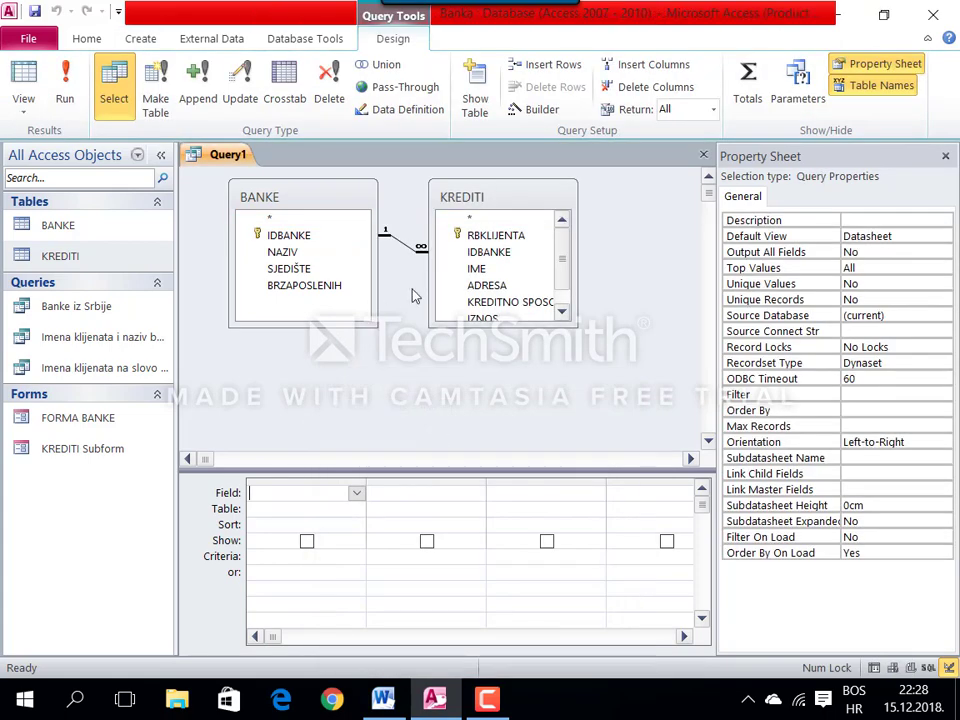
double_click(290, 253)
double_click(474, 270)
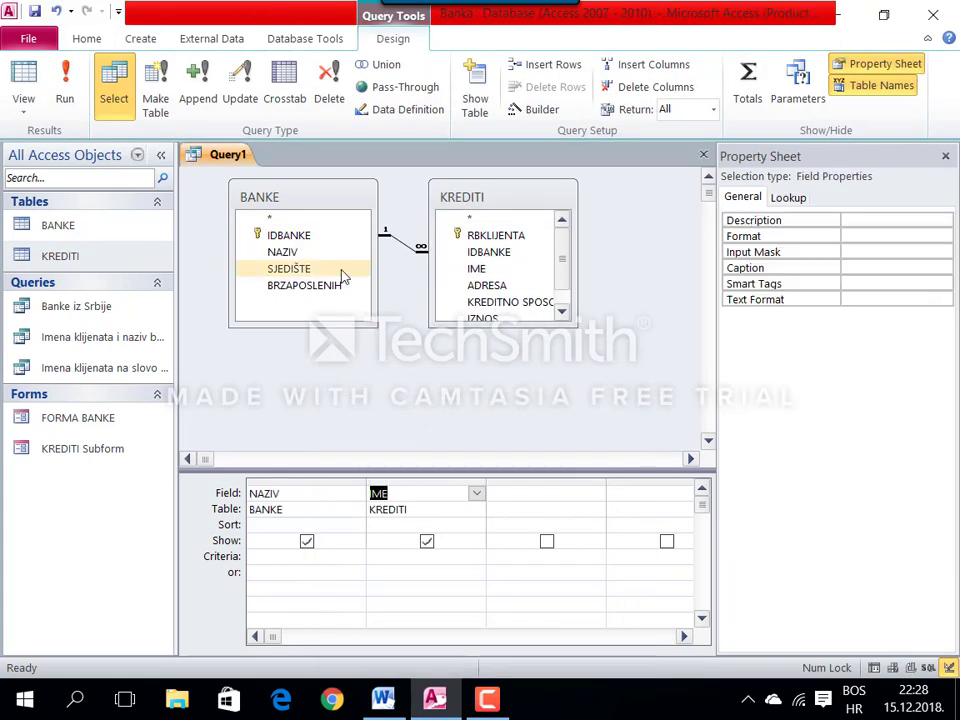
Step: Add IZNOS, Broj_rata and a computed column UKUPNO: [IZNOS]*[Broj_rata]
left_click_drag(465, 327, 461, 368)
double_click(478, 318)
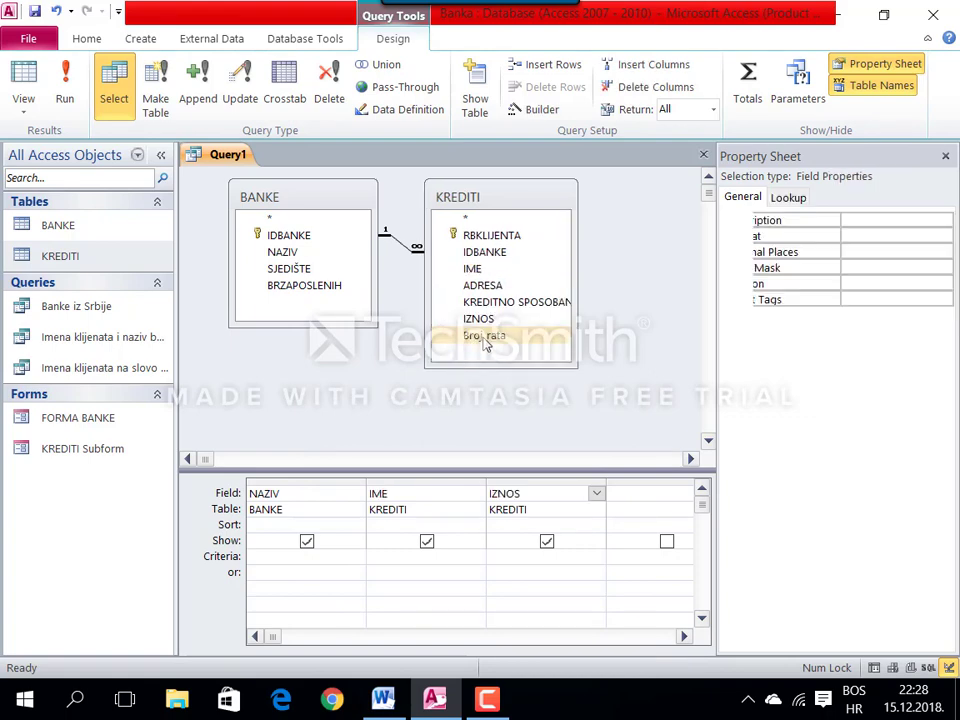
double_click(491, 338)
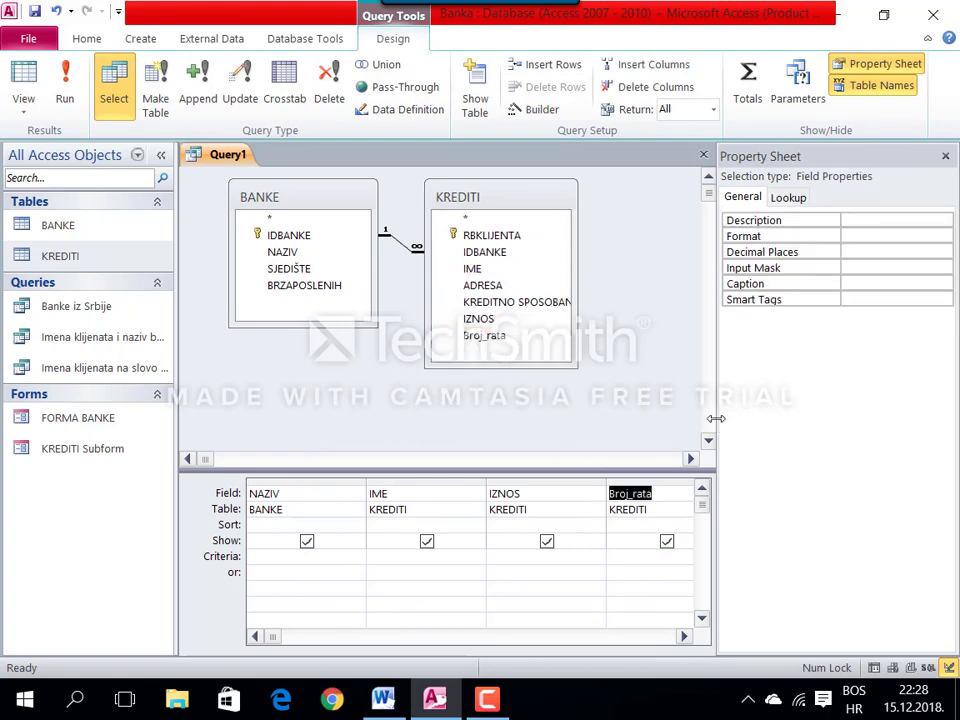
left_click_drag(716, 418, 848, 437)
left_click(763, 494)
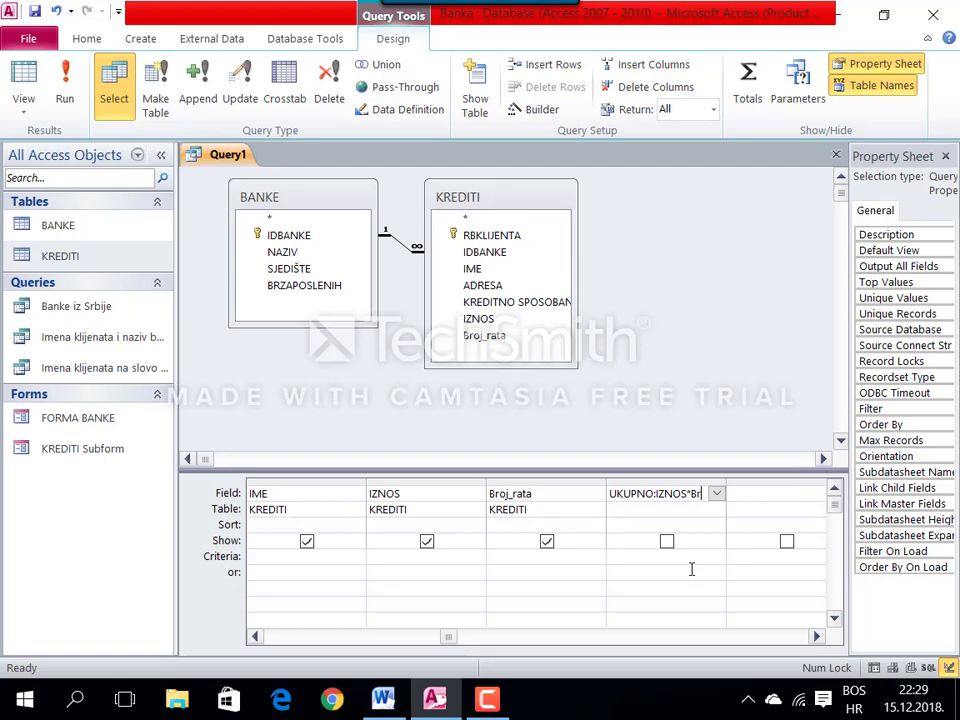
type("oj_")
left_click(667, 542)
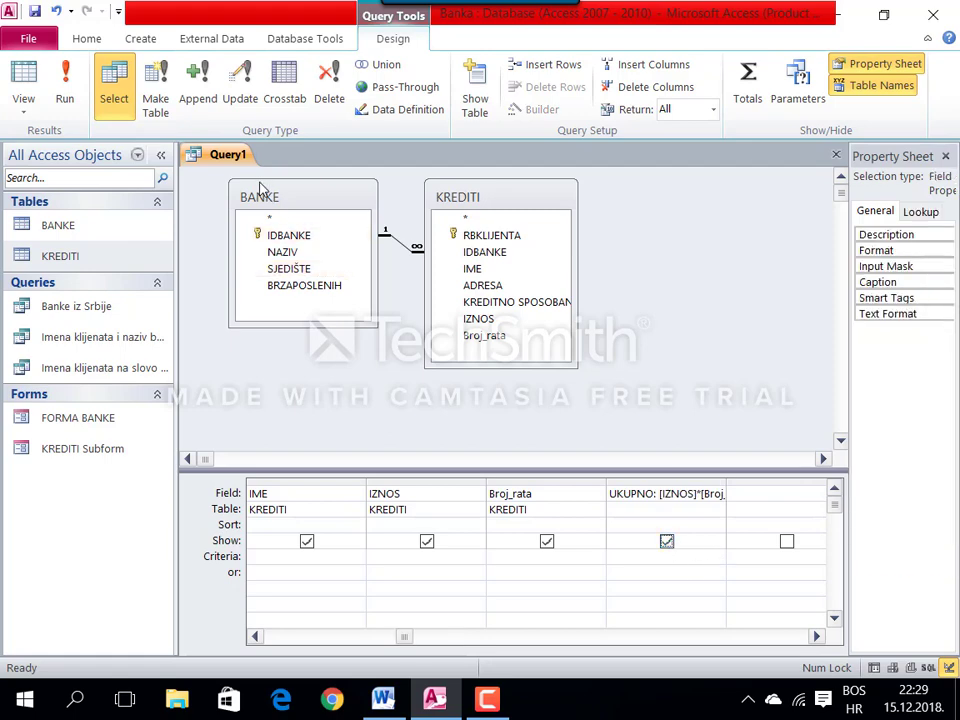
Step: Save the query as Ukupan iznos, check results with UKUPNO widened, and close it
right_click(222, 156)
left_click(262, 171)
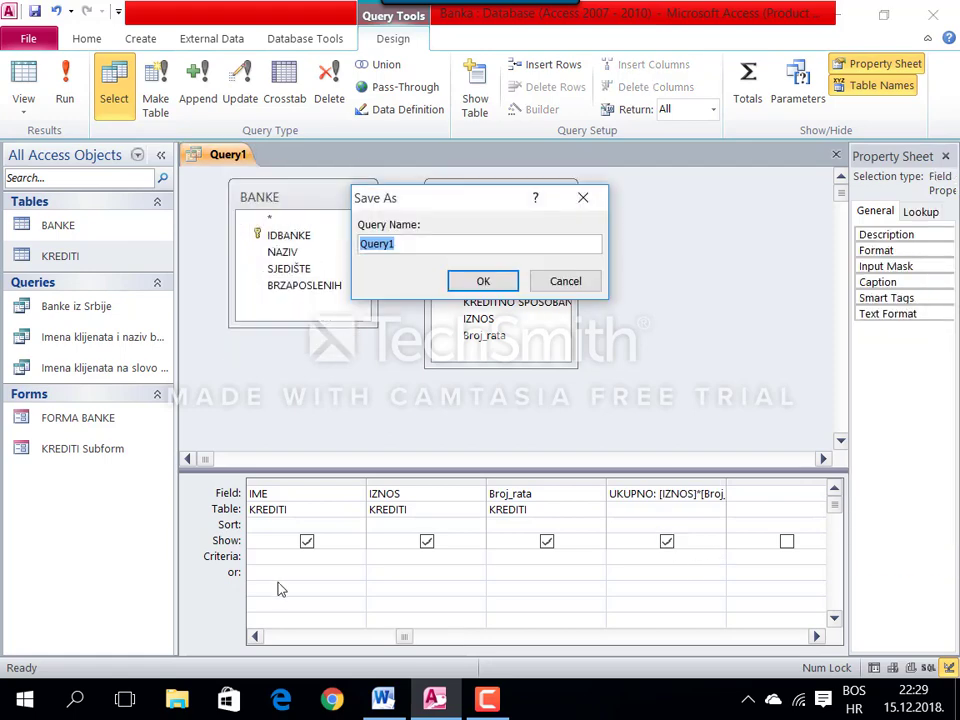
type("Ukupan iznos")
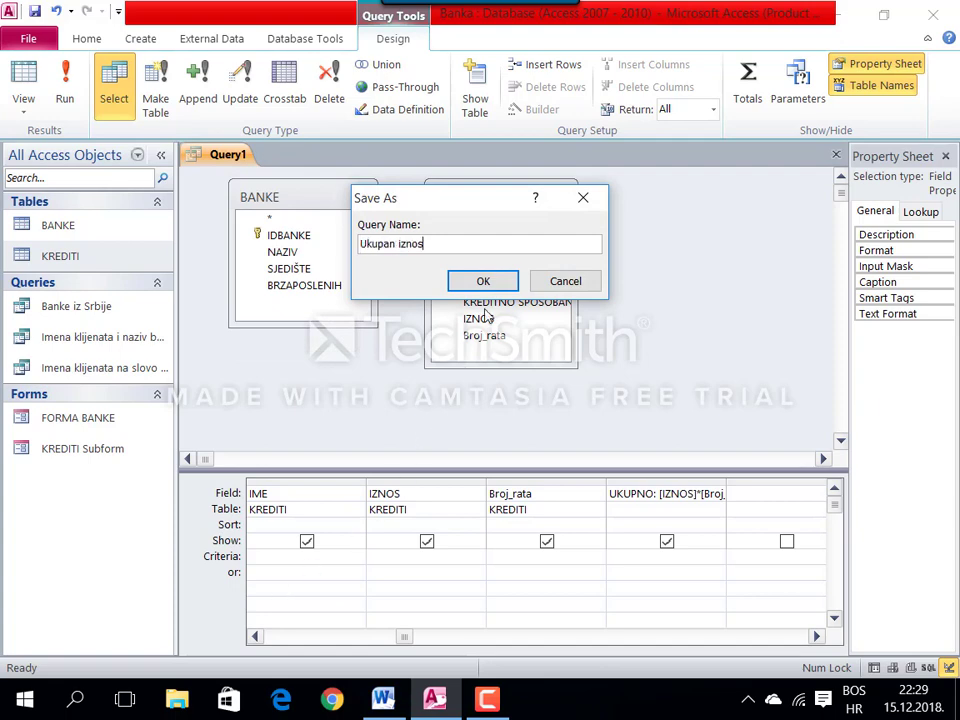
left_click(483, 283)
right_click(250, 156)
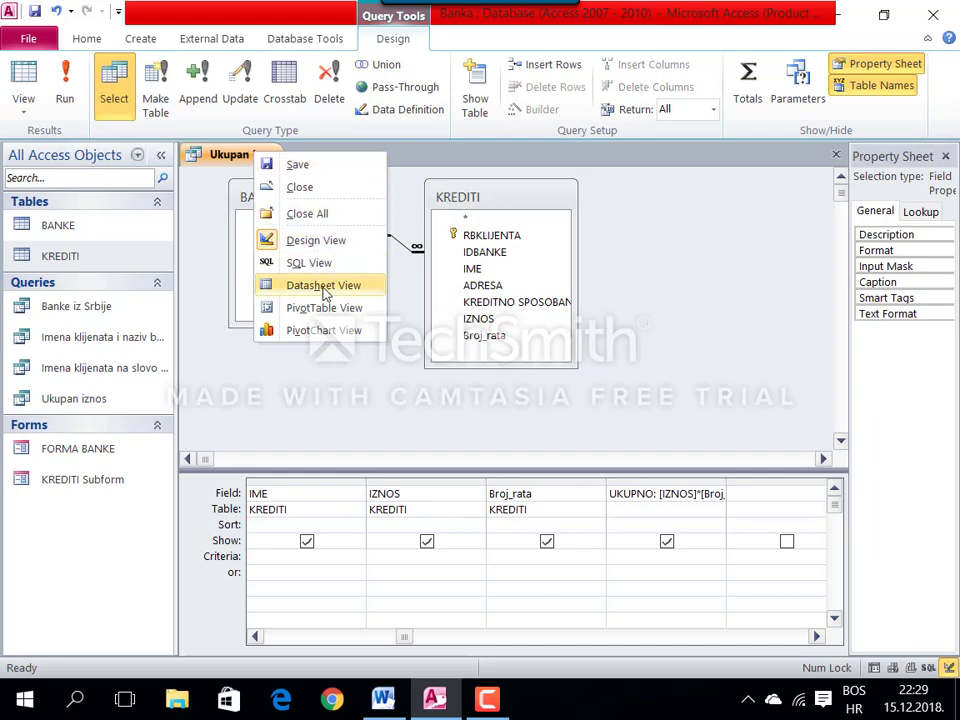
left_click(325, 284)
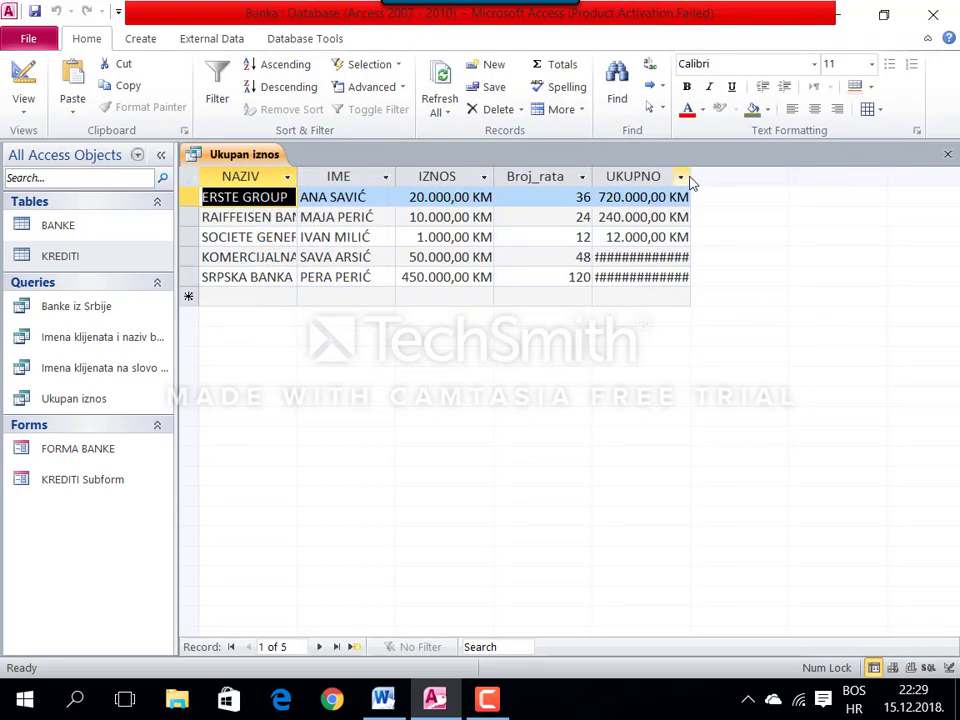
left_click_drag(691, 177, 745, 180)
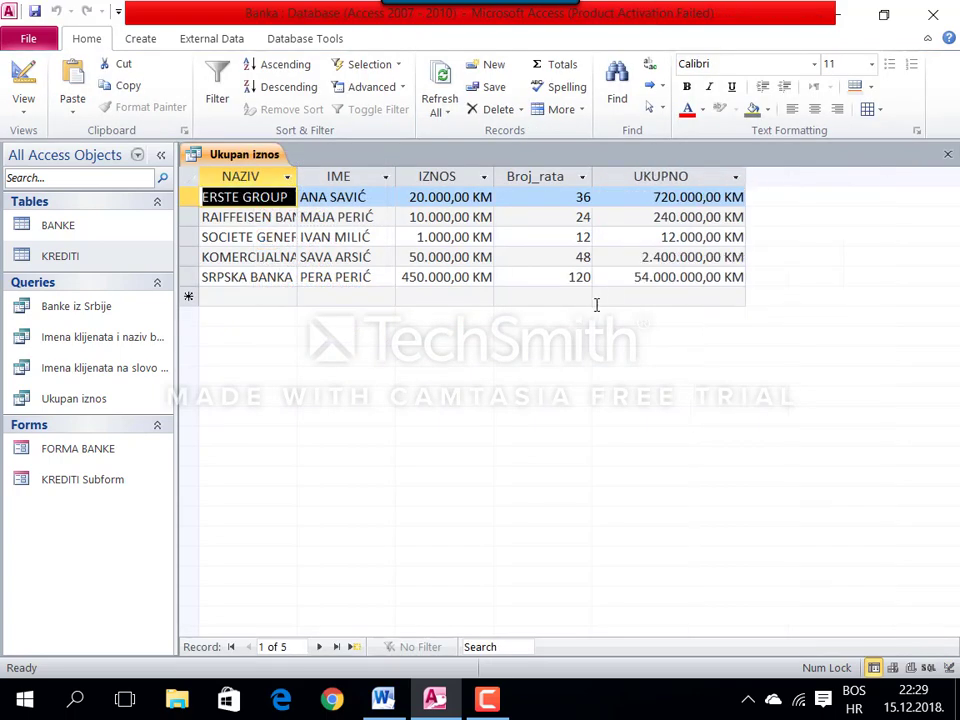
right_click(261, 153)
right_click(271, 156)
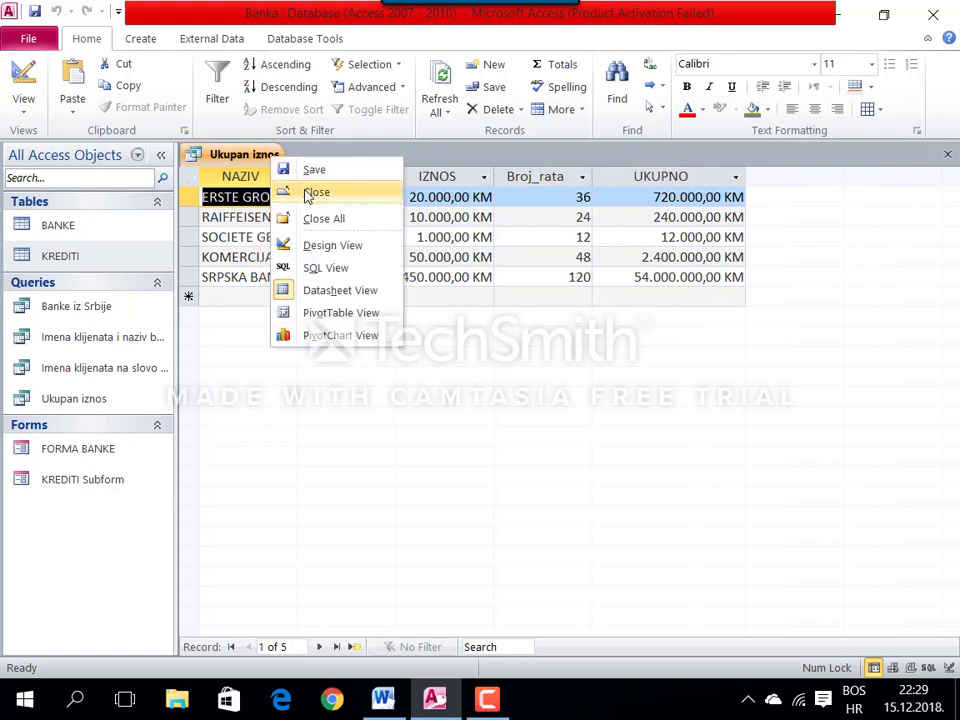
left_click(312, 193)
Step: Mark the task about totalling IZNOS in the Word assignment document
left_click(383, 698)
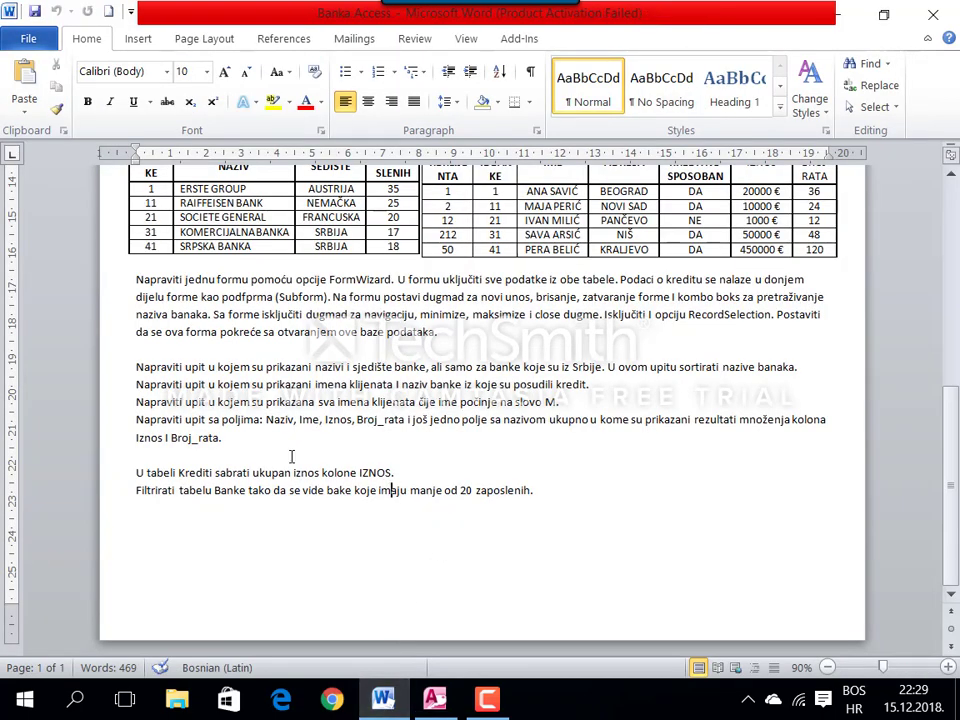
left_click_drag(148, 474, 389, 479)
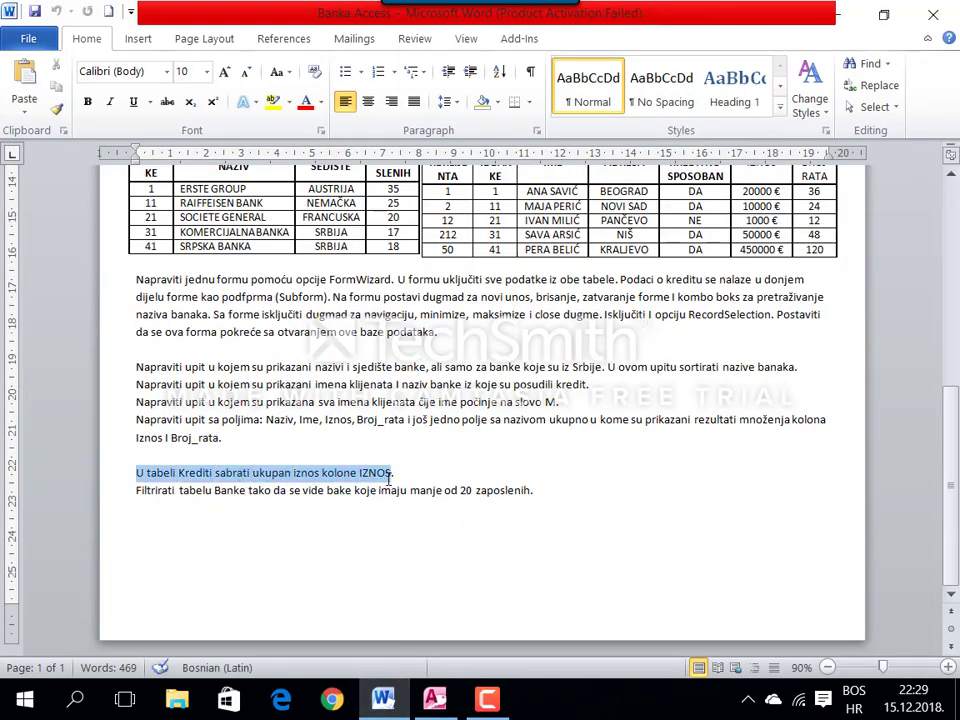
left_click(434, 698)
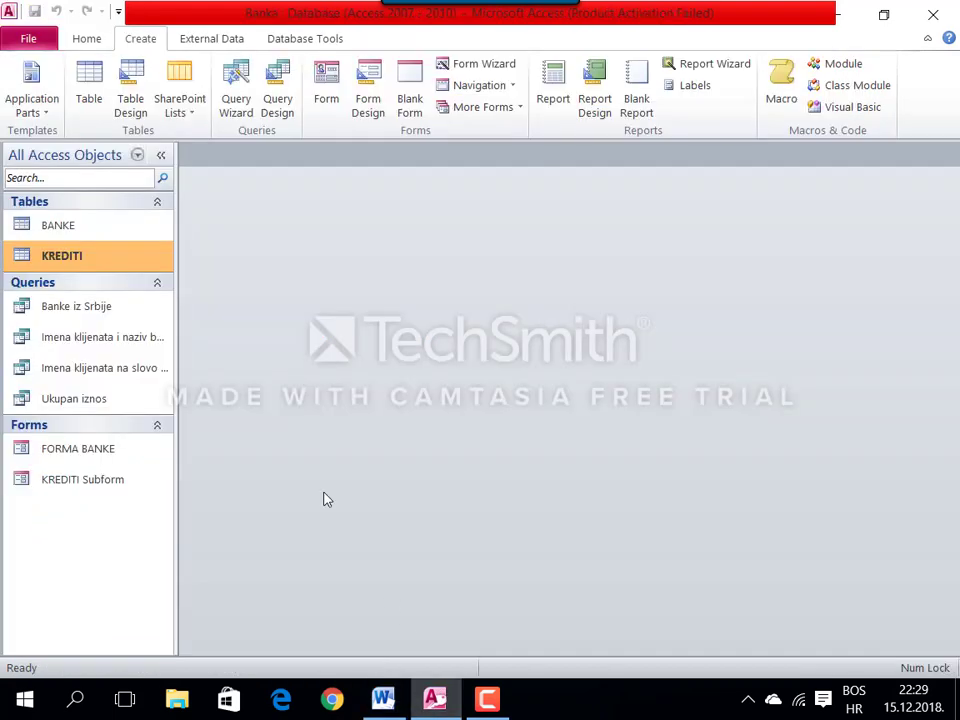
Step: Open KREDITI and add a totals row that sums the IZNOS column to 531.000 KM
double_click(105, 265)
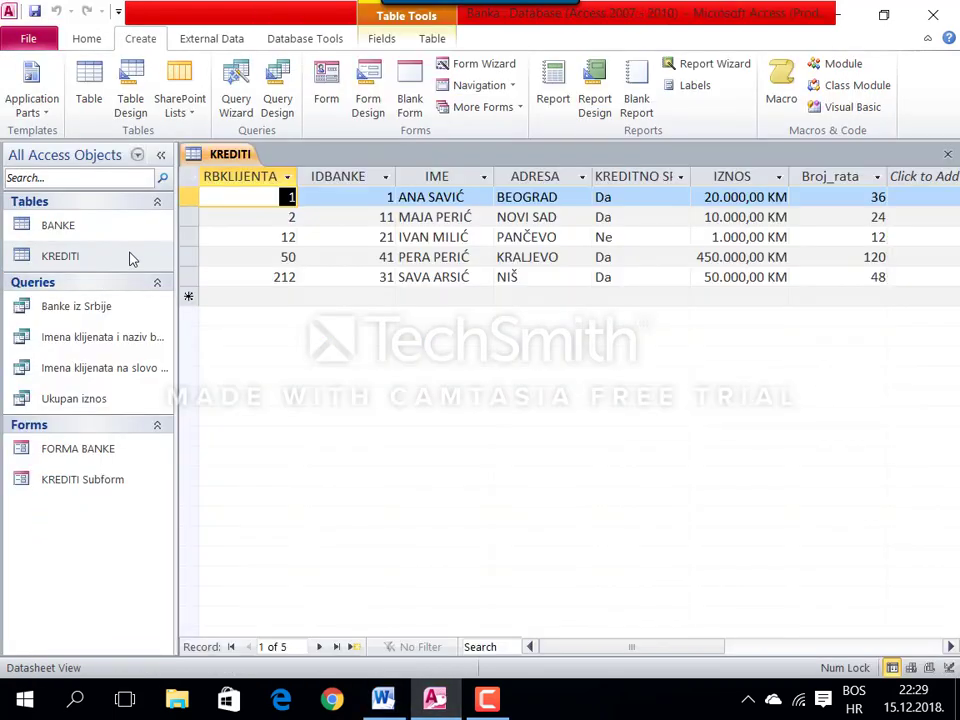
left_click(87, 40)
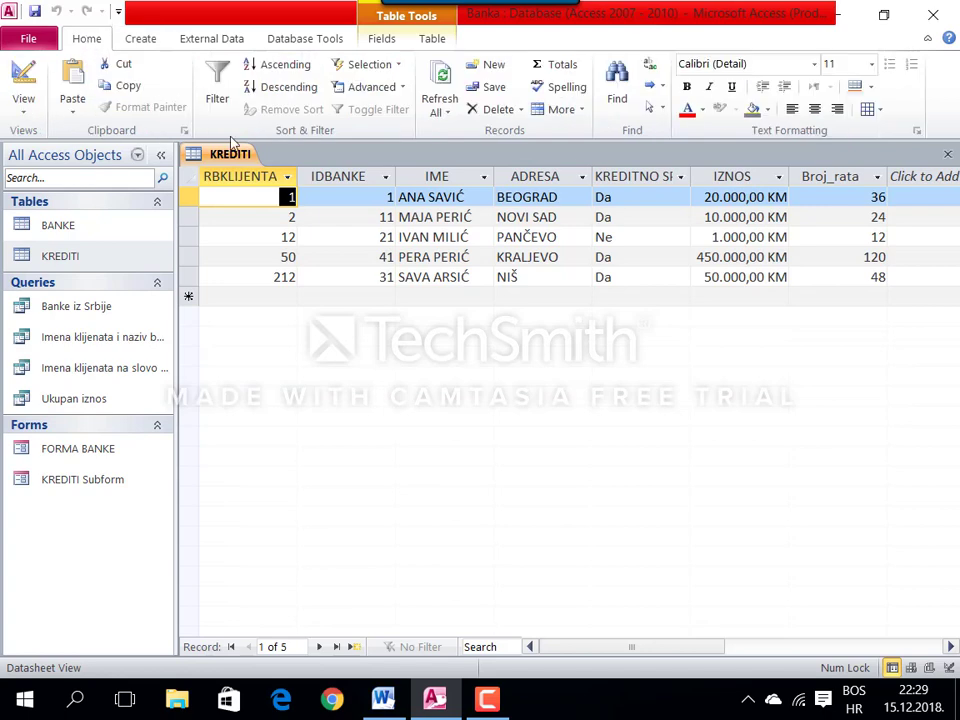
left_click(553, 65)
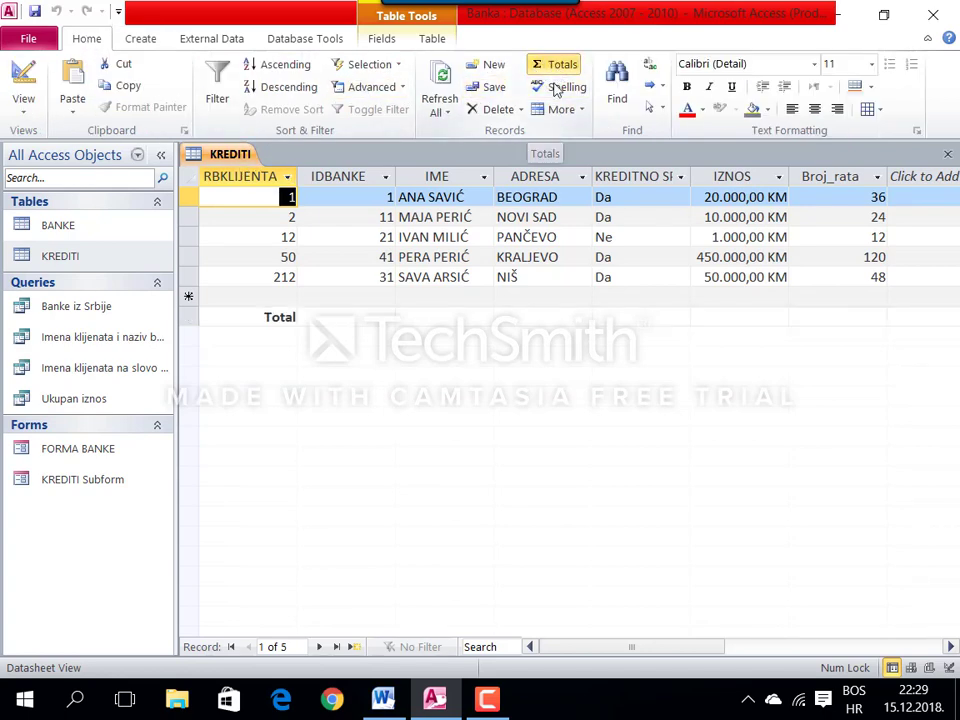
left_click(748, 315)
left_click(704, 317)
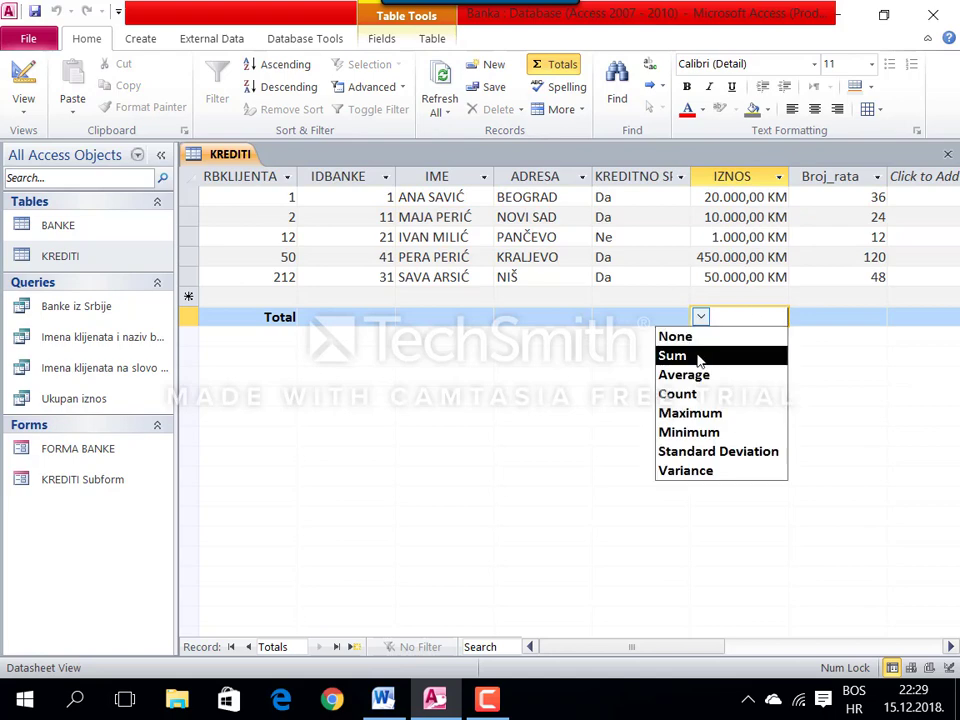
left_click(700, 357)
Step: Close the KREDITI table from its tab menu and return to the Word task document
right_click(250, 158)
left_click(246, 160)
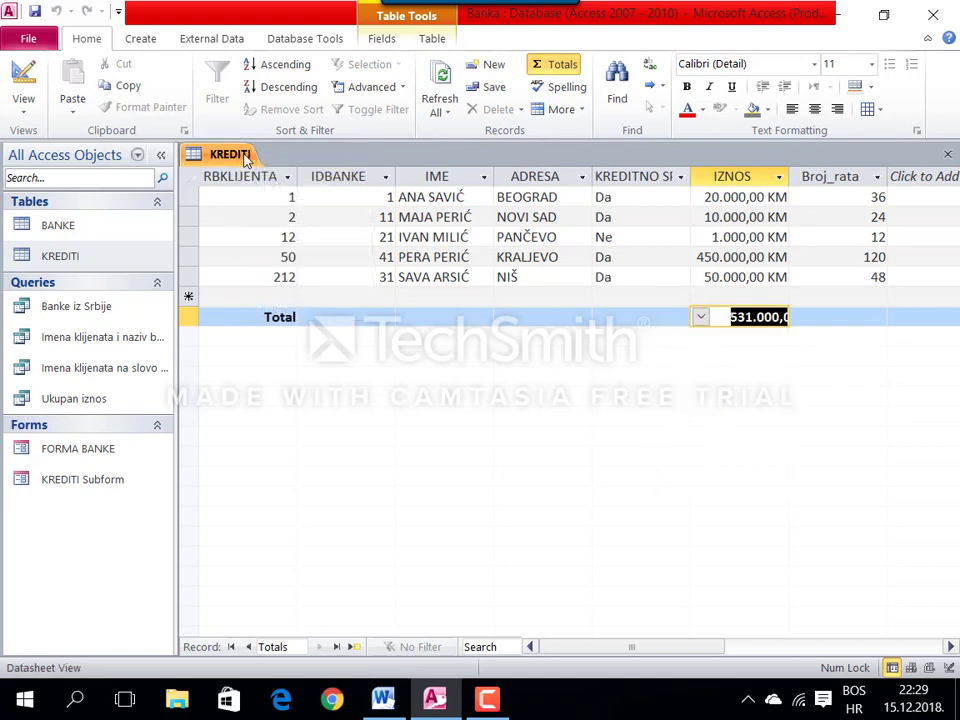
right_click(246, 160)
left_click(280, 186)
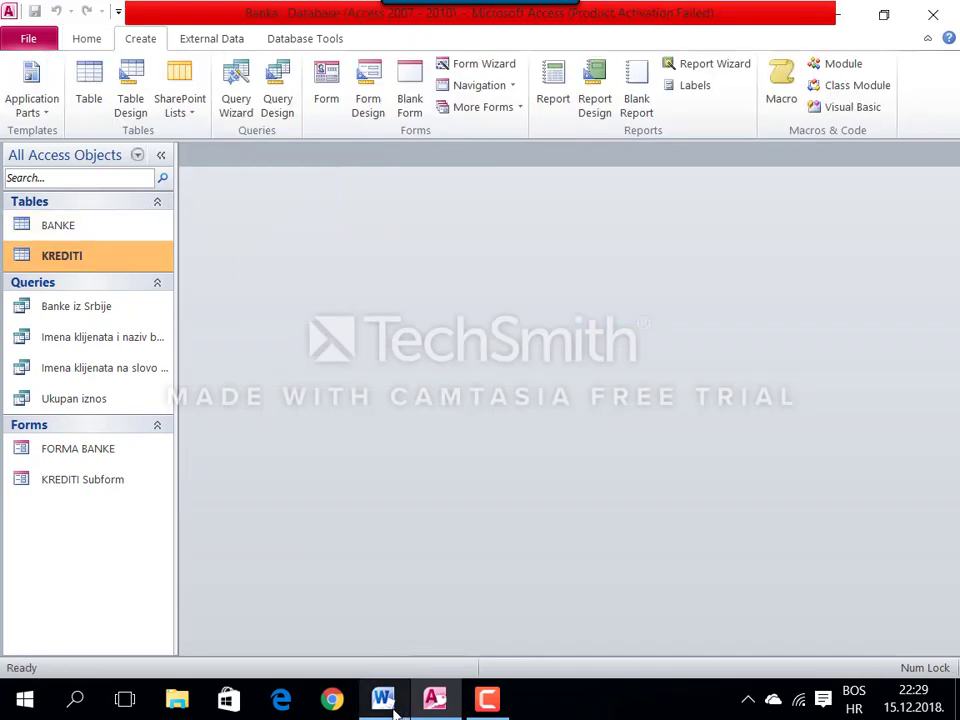
left_click(394, 708)
Step: Highlight the fewer-employees task, then open BANKE and drop down the BRZAPOSLENIH column filter
left_click_drag(527, 490, 390, 494)
left_click(433, 700)
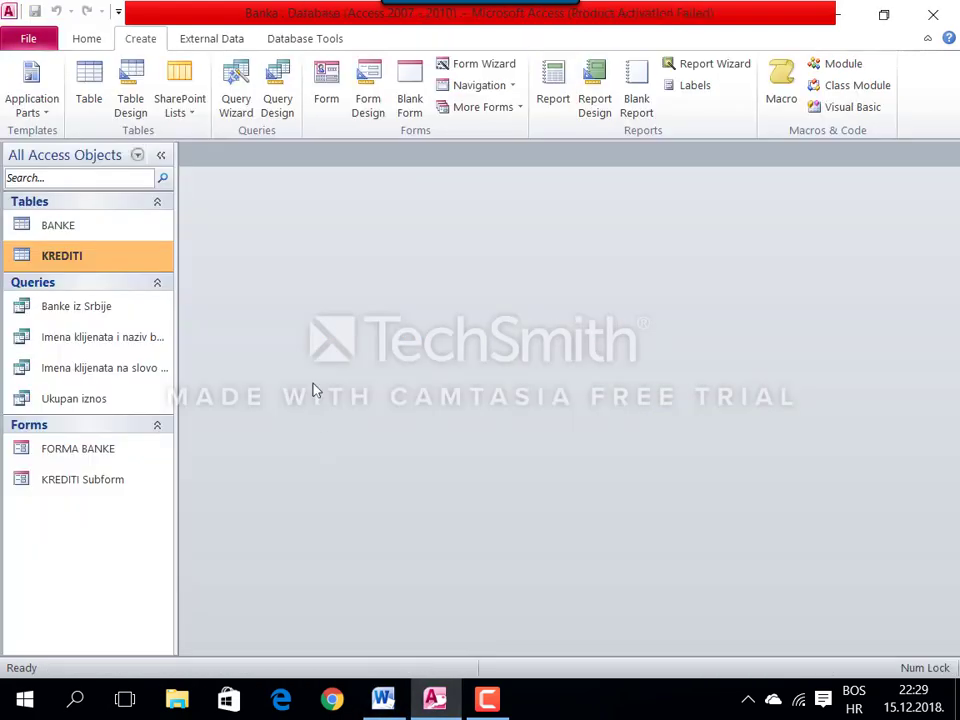
left_click(145, 228)
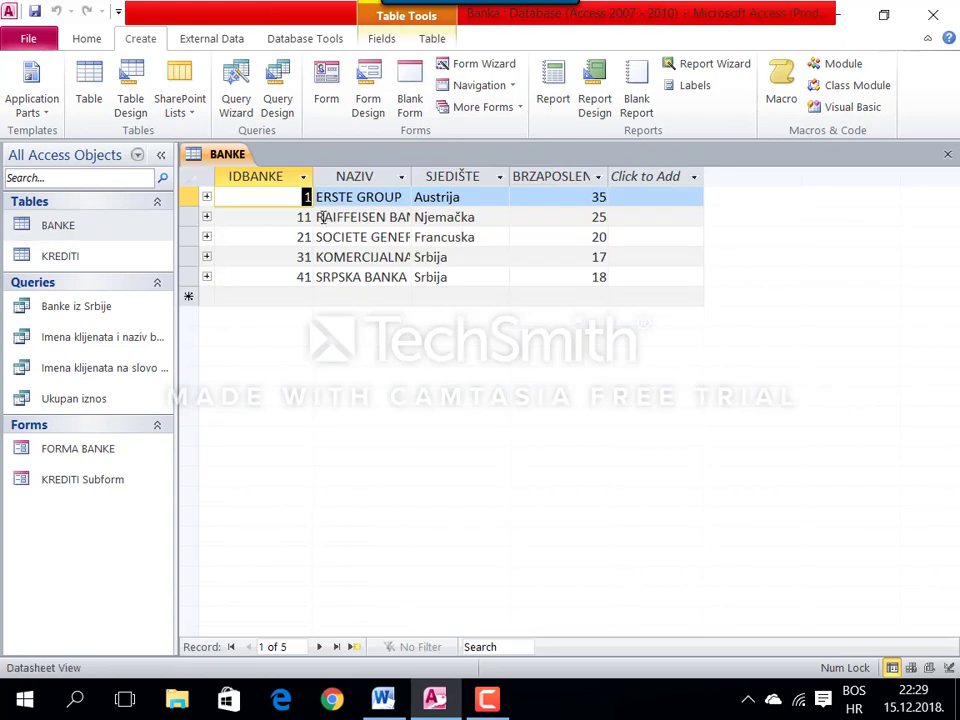
left_click(598, 176)
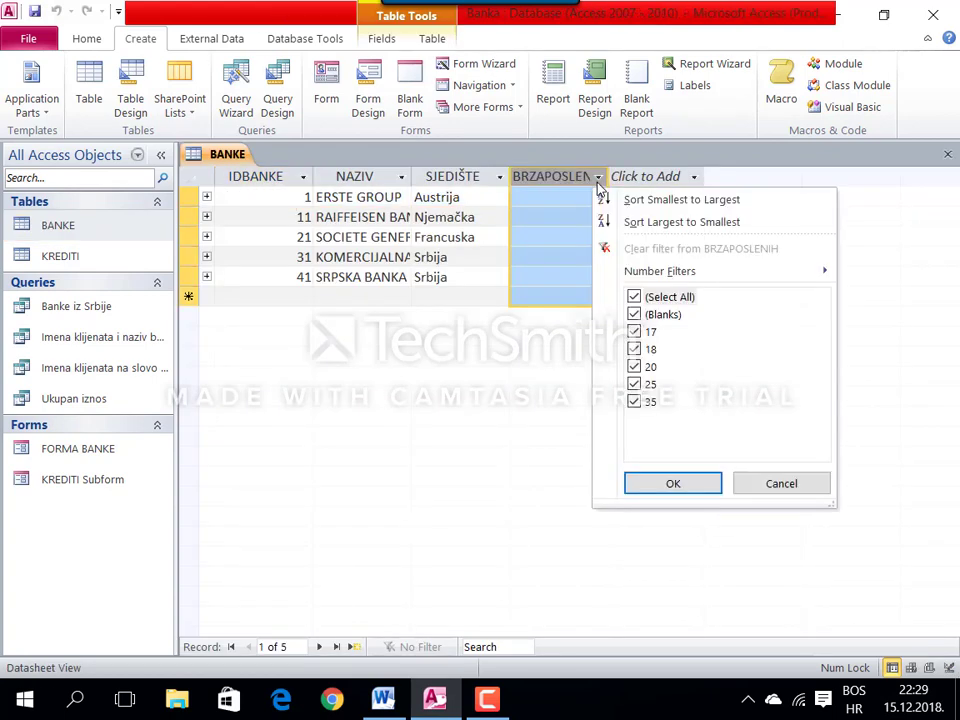